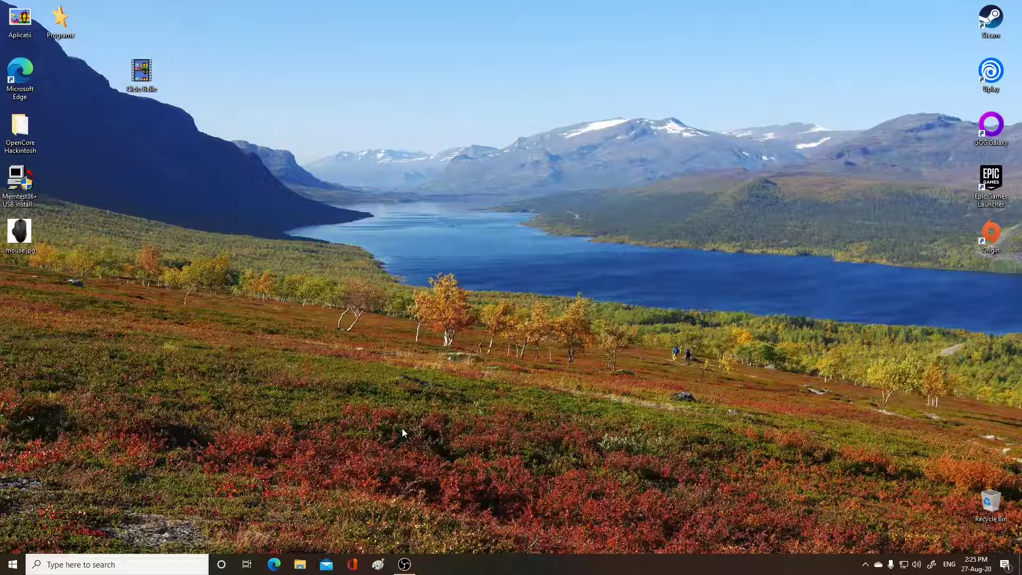
drag(219, 178, 594, 348)
drag(301, 217, 426, 263)
Step: Open Groove Music from the installed apps and look through the song list in My music
click(12, 567)
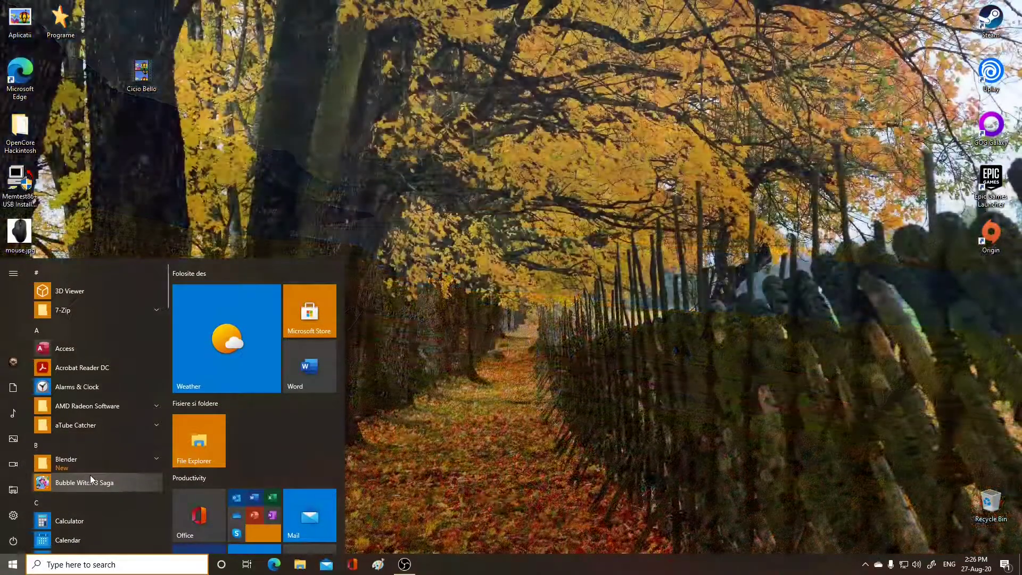
scroll(91, 475, down, 3)
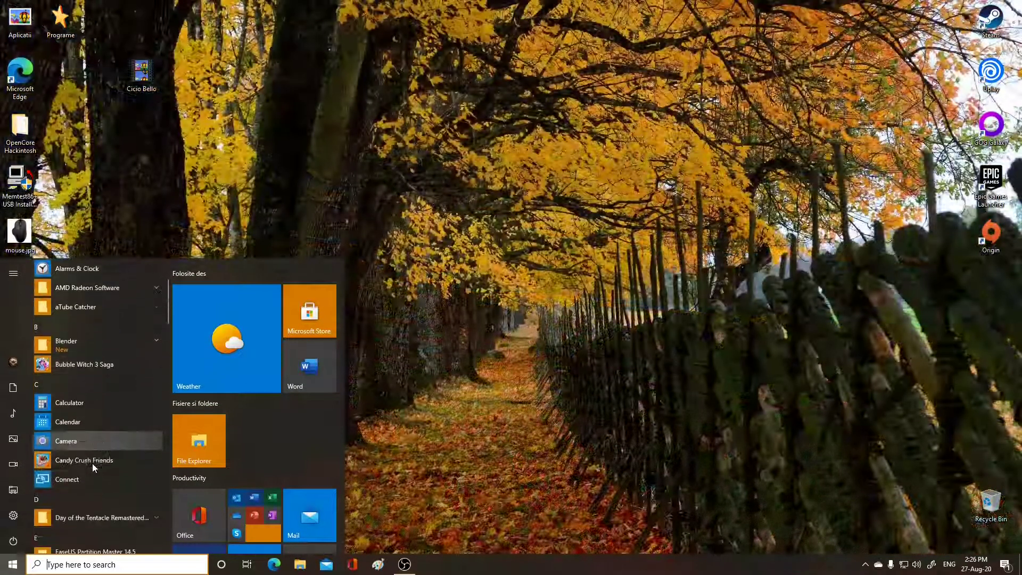
scroll(106, 421, down, 5)
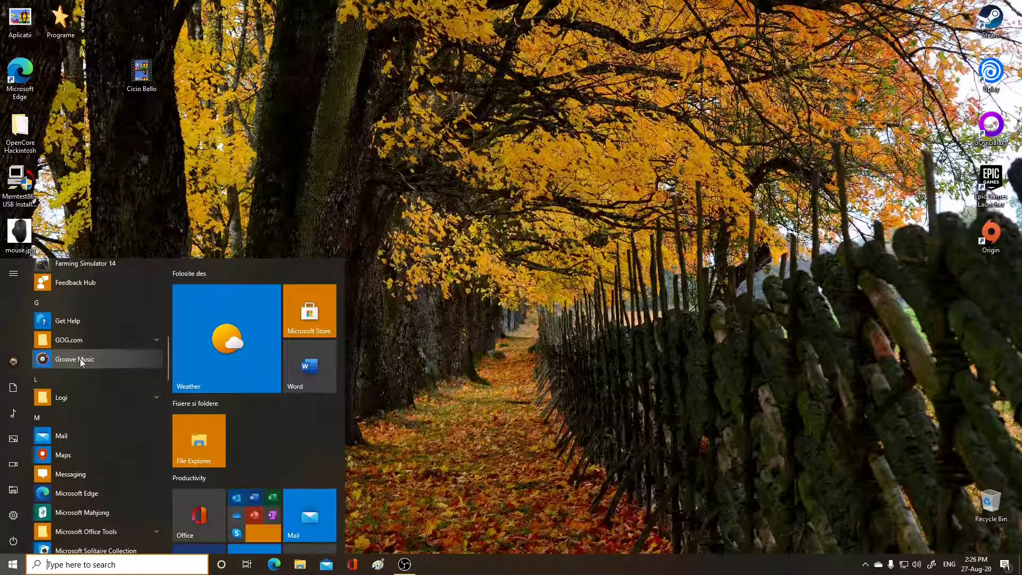
click(80, 360)
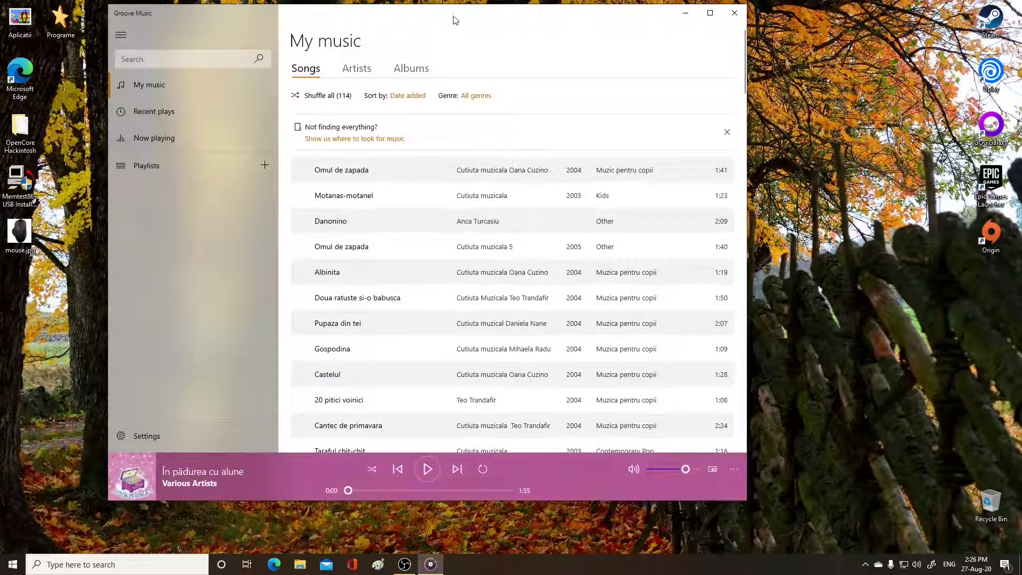
drag(455, 20, 510, 31)
scroll(480, 202, down, 10)
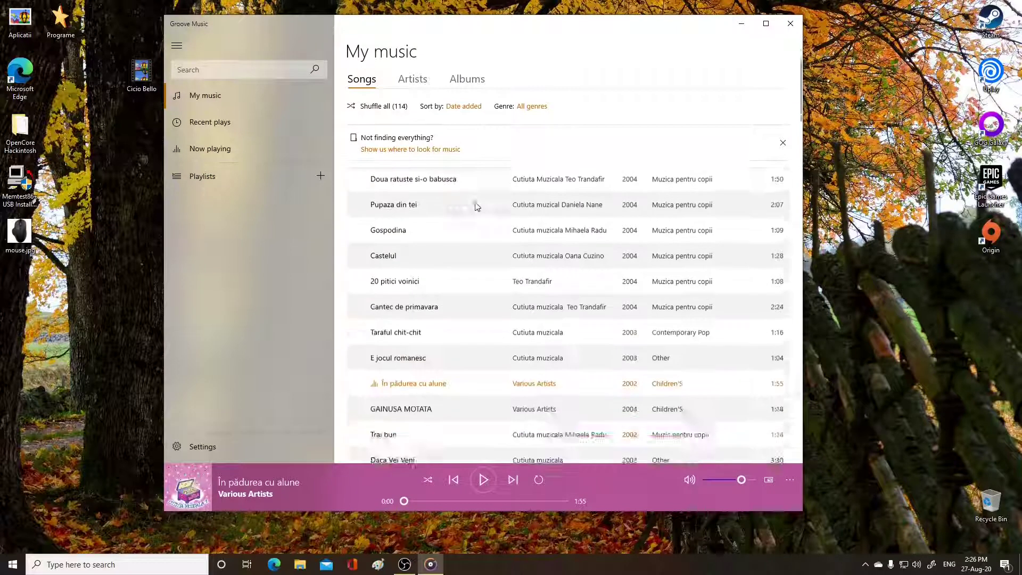
scroll(465, 254, up, 10)
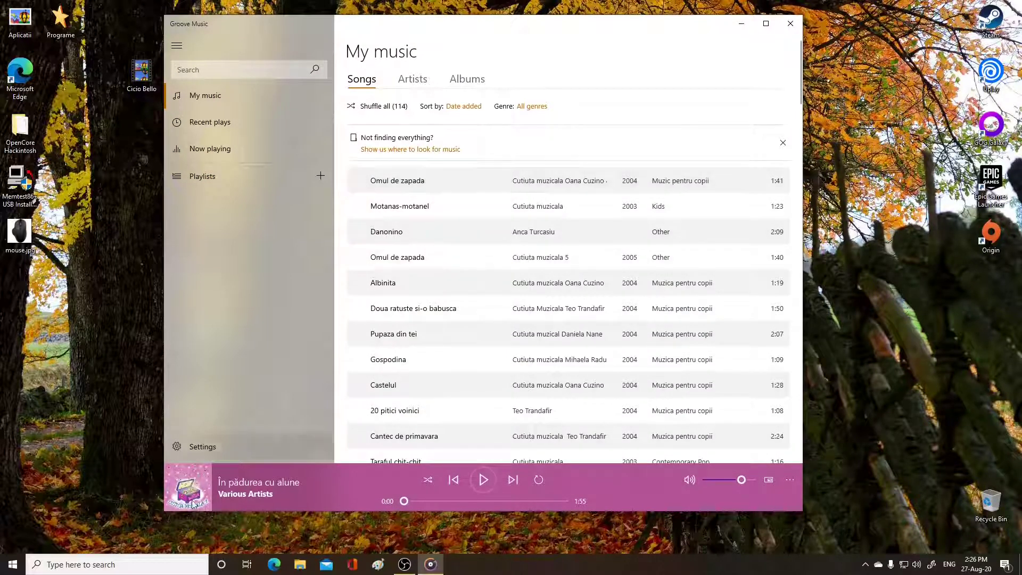
Step: Open the Music folder in File Explorer and check the CUTIUTA MUZICALA 1 and CUTIUTA MUZICALA 2 subfolders
click(301, 565)
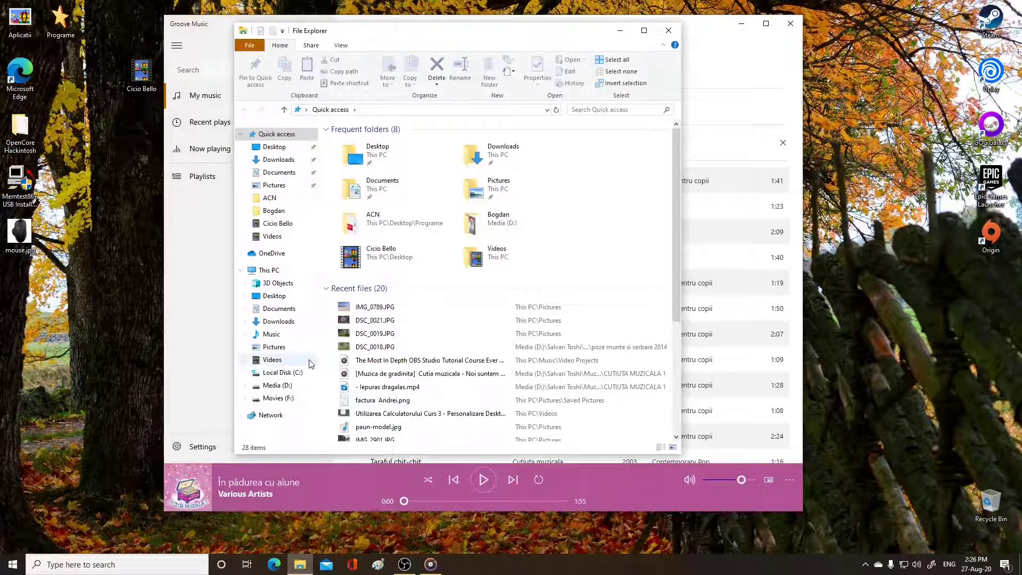
click(271, 335)
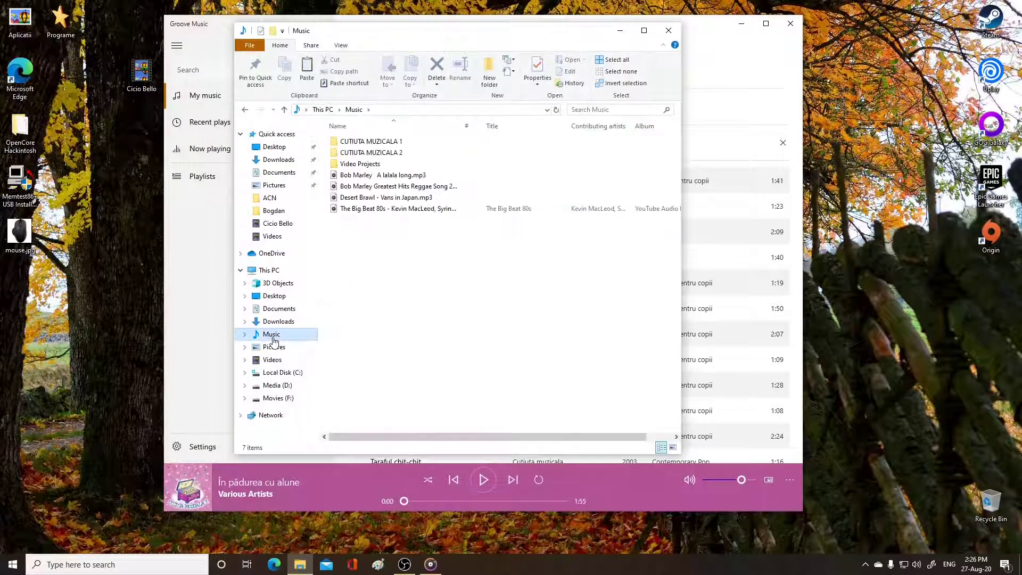
double_click(376, 143)
click(284, 110)
double_click(371, 152)
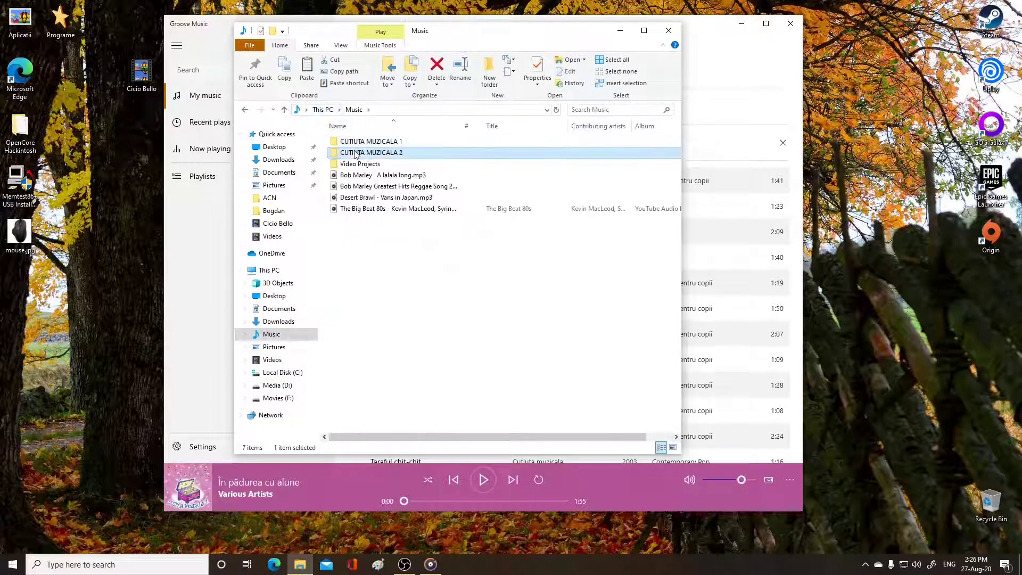
click(285, 109)
Step: Arrange the File Explorer and Groove Music windows side by side and look through the My music songs
drag(288, 31, 654, 109)
drag(604, 25, 478, 25)
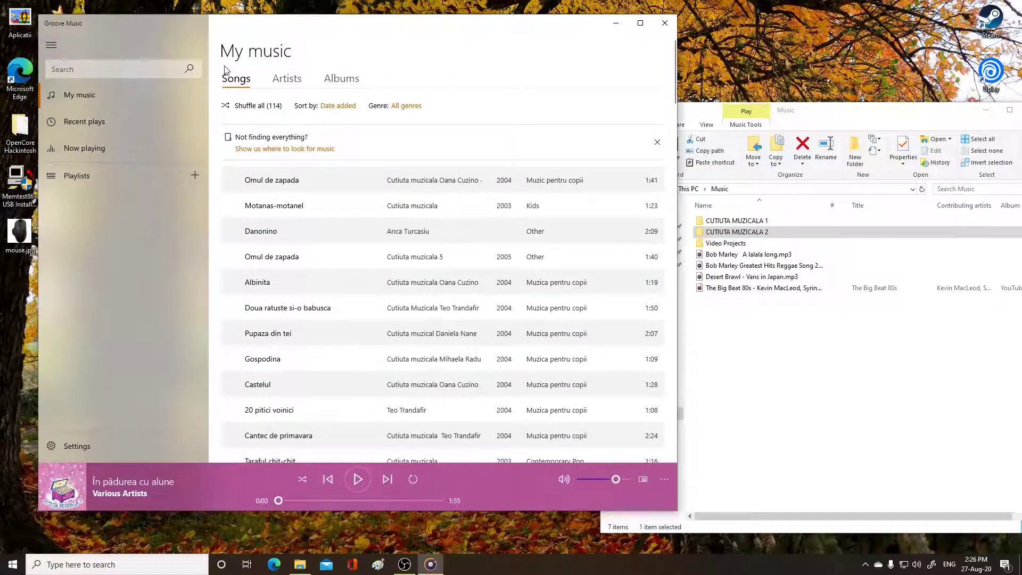
click(81, 98)
scroll(313, 242, down, 15)
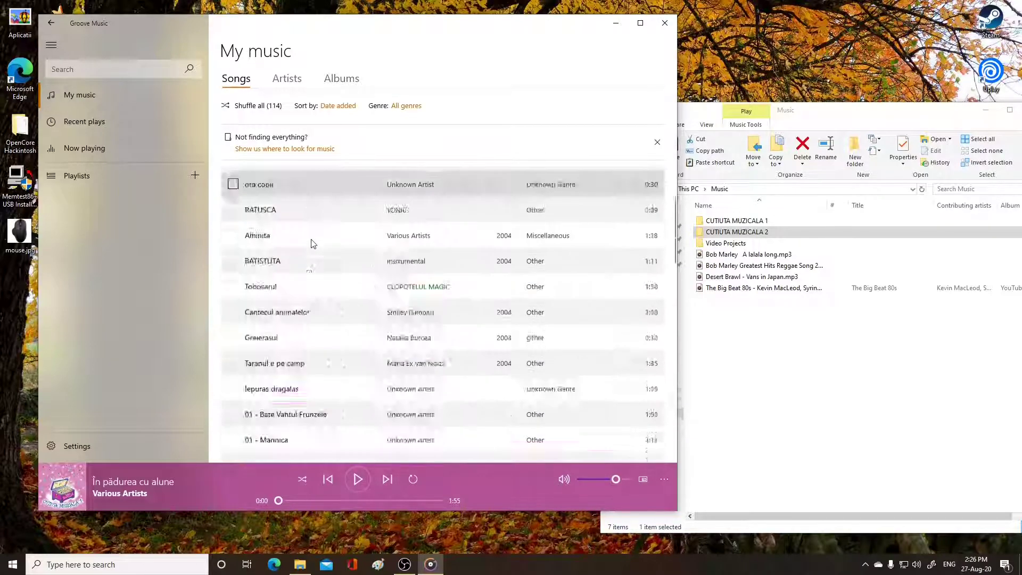
scroll(311, 242, up, 15)
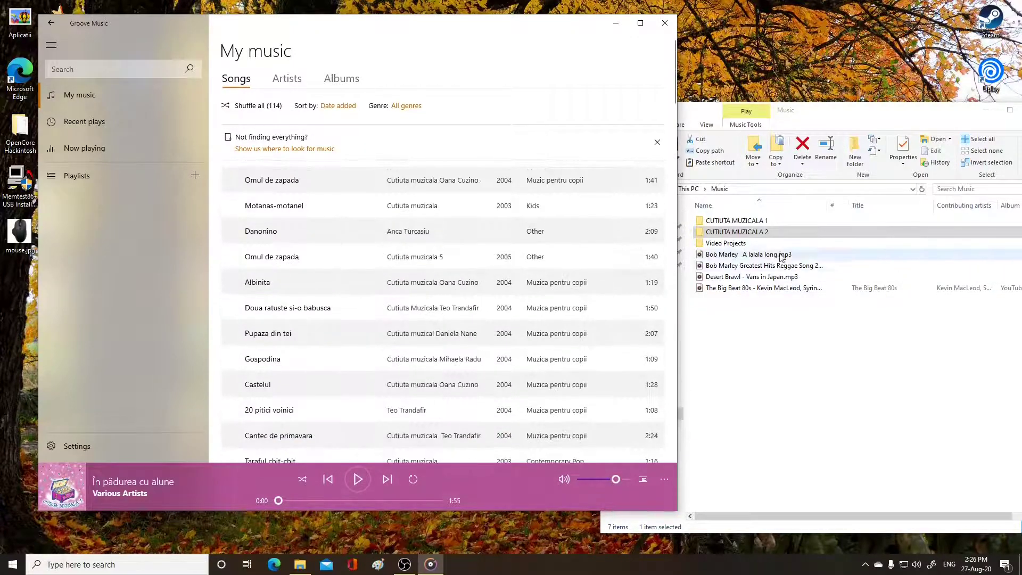
Step: Open the CUTIUTA MUZICALA 2 folder with its Name column widened, and shift the Groove Music window farther away from it
double_click(746, 233)
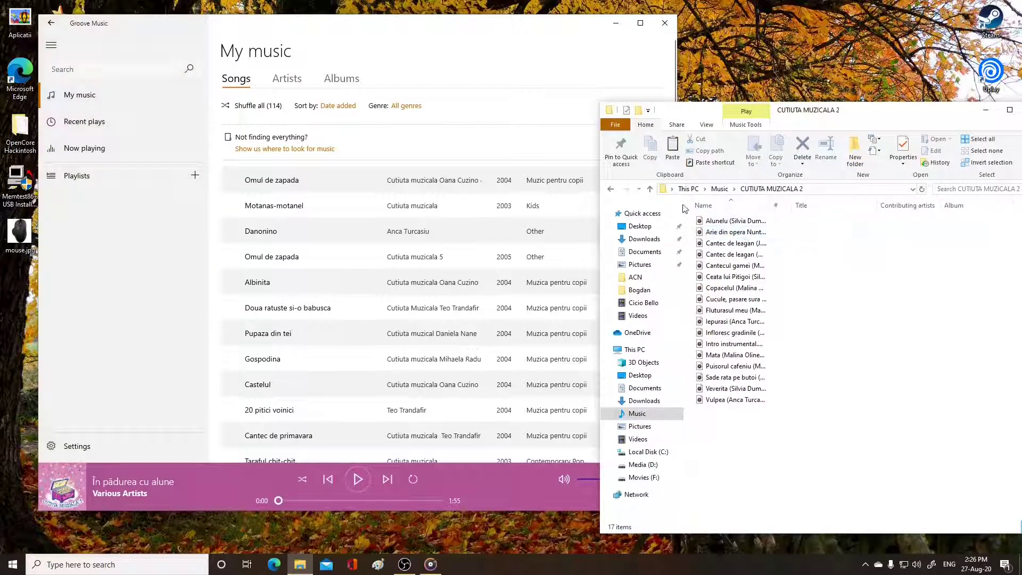
drag(771, 205, 871, 203)
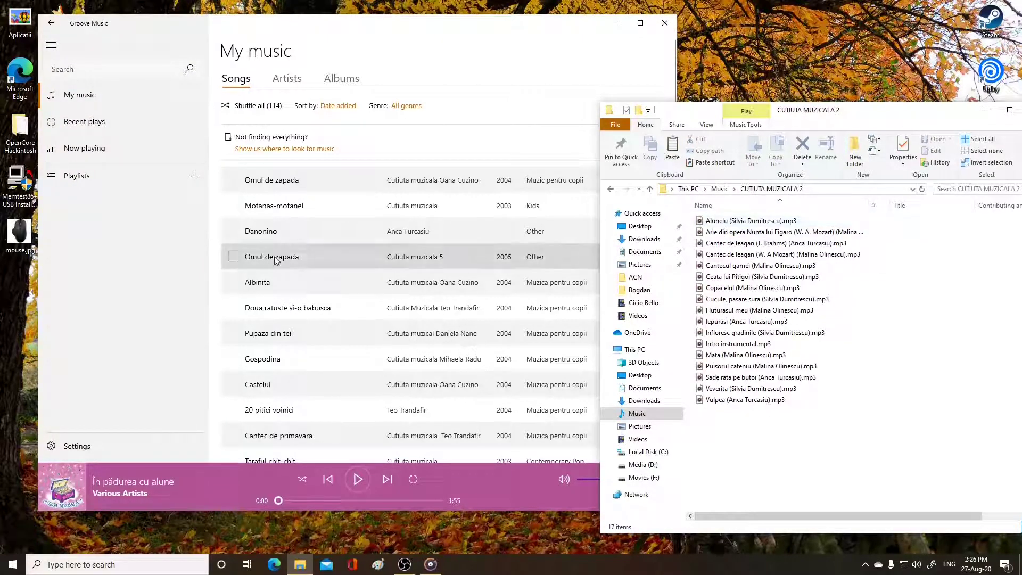
click(366, 43)
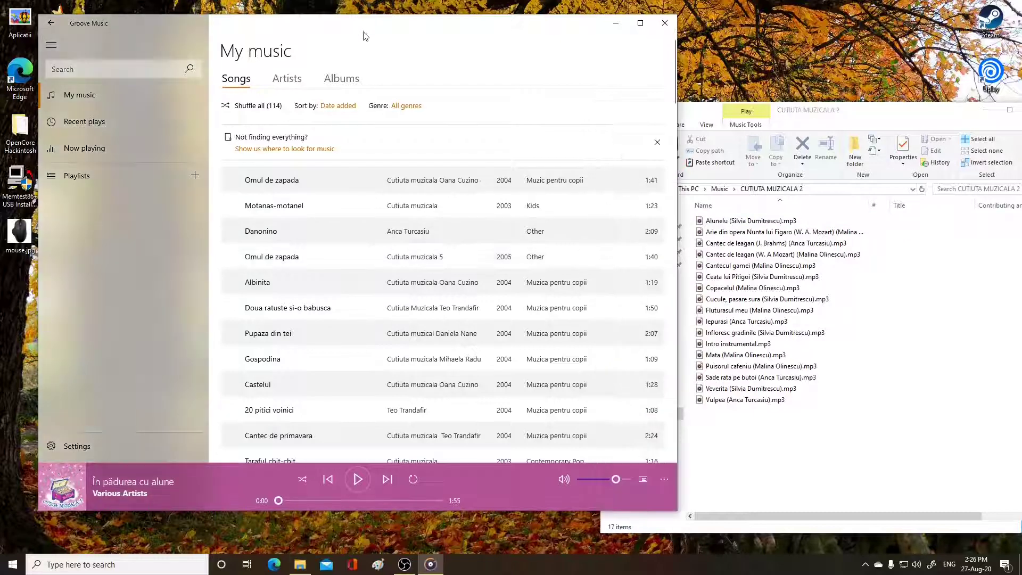
drag(378, 36, 342, 38)
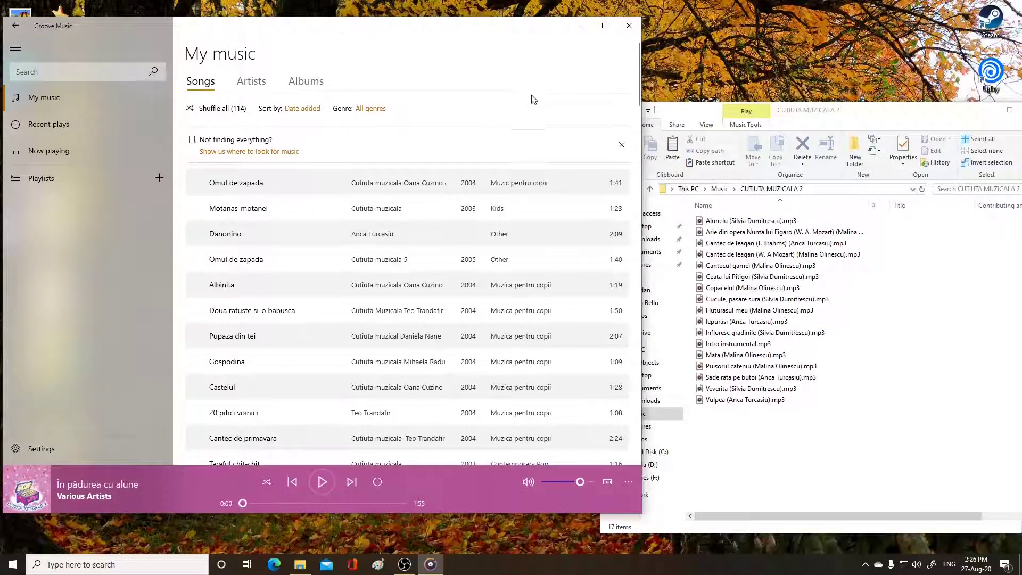
Step: Sort the My music songs from A to Z, checking the other available sort orders
mouse_move(283, 246)
scroll(284, 246, down, 5)
scroll(257, 238, up, 5)
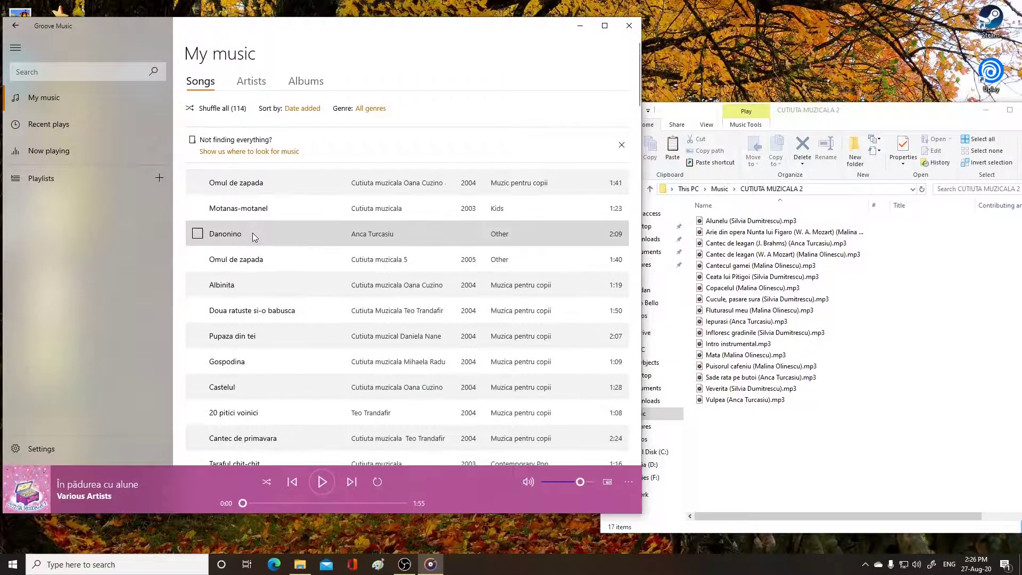
click(294, 110)
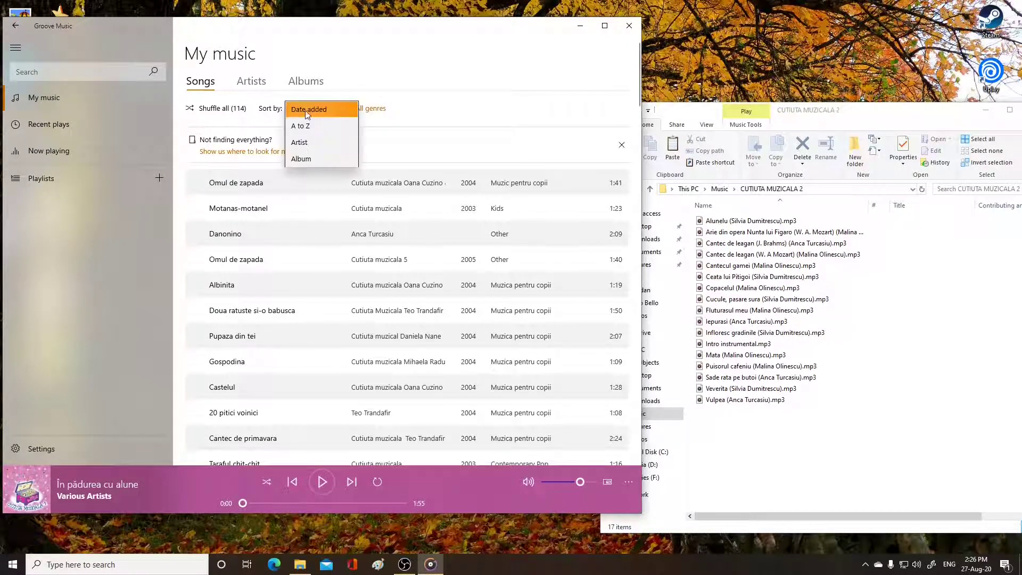
click(312, 128)
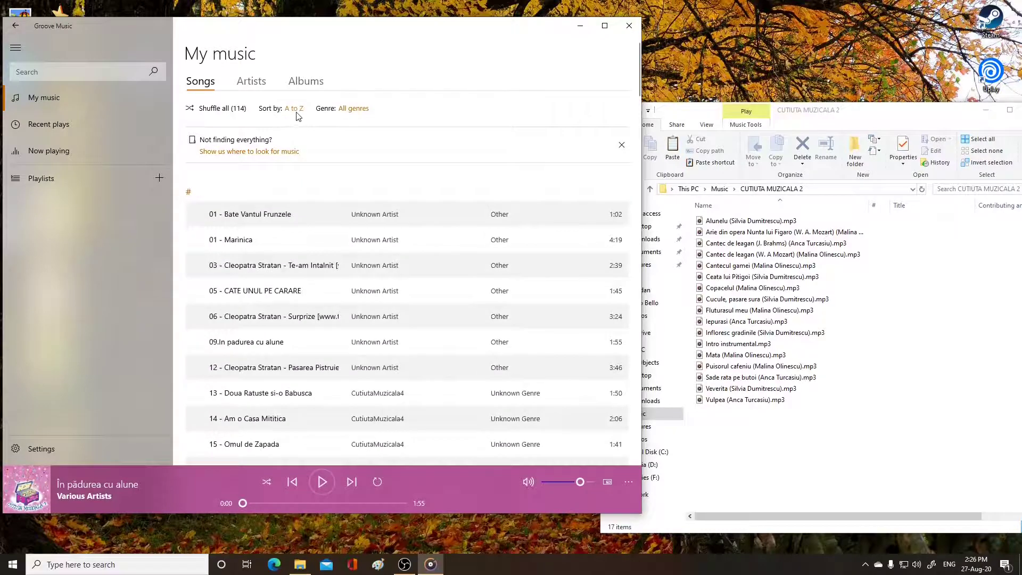
click(296, 112)
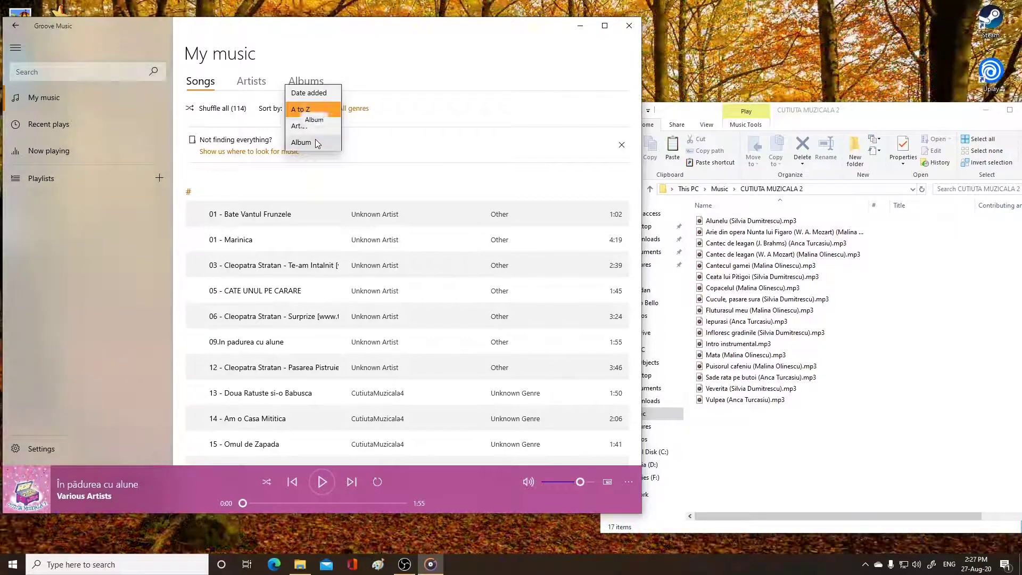
click(312, 110)
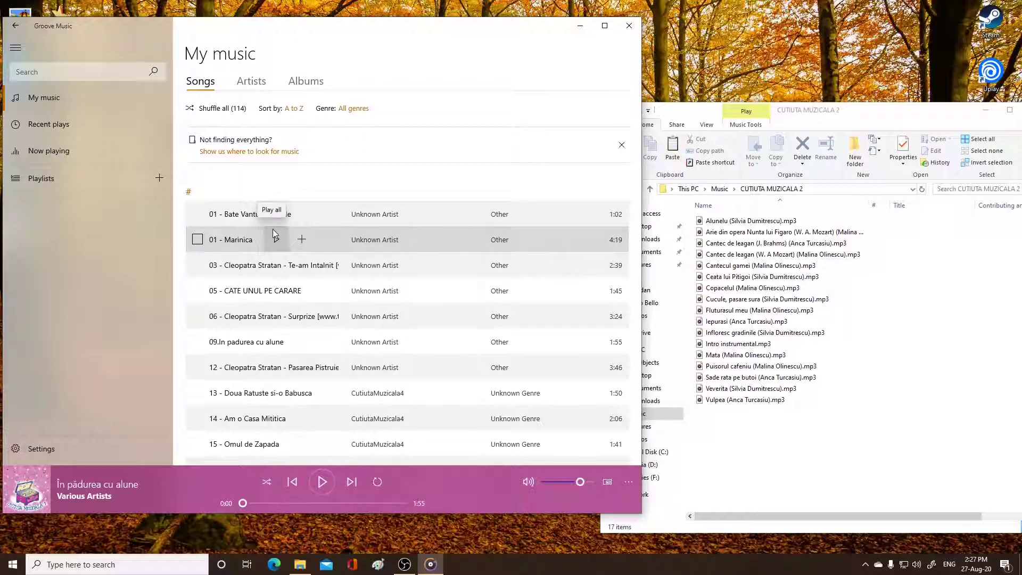
Step: Find the song Alunelu under letter A, play it briefly and pause it
scroll(272, 229, down, 4)
scroll(272, 232, down, 2)
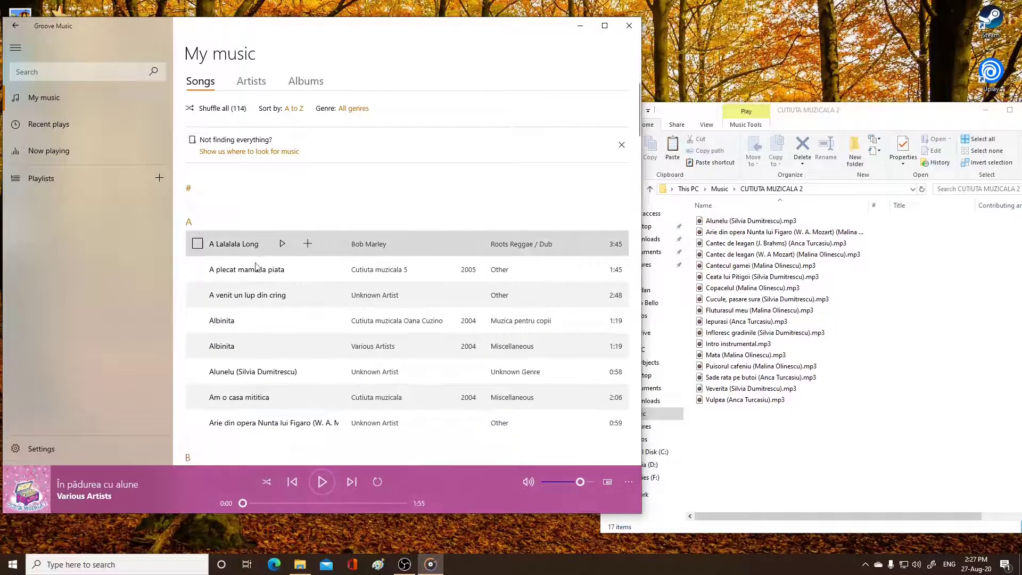
click(220, 374)
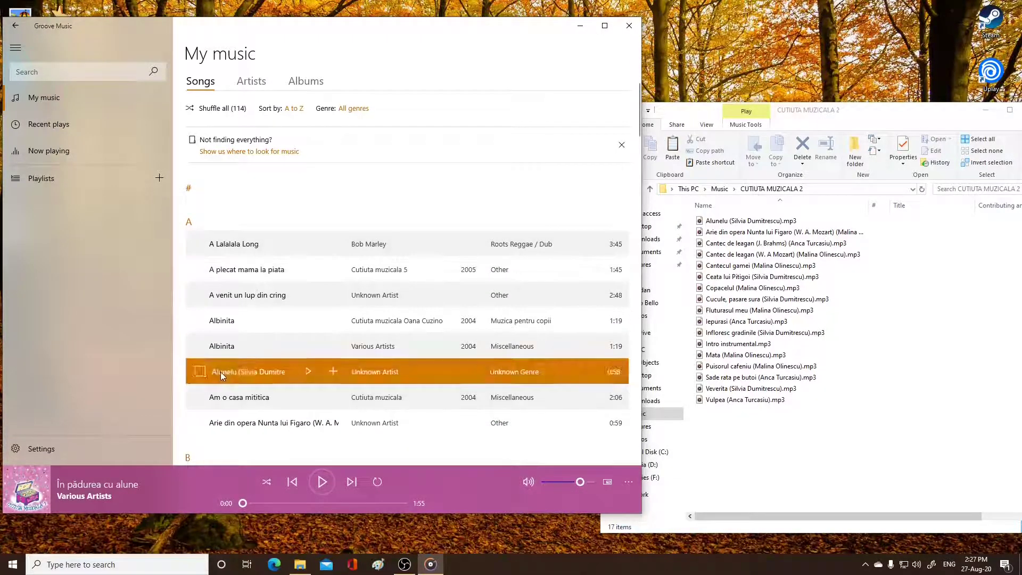
double_click(290, 371)
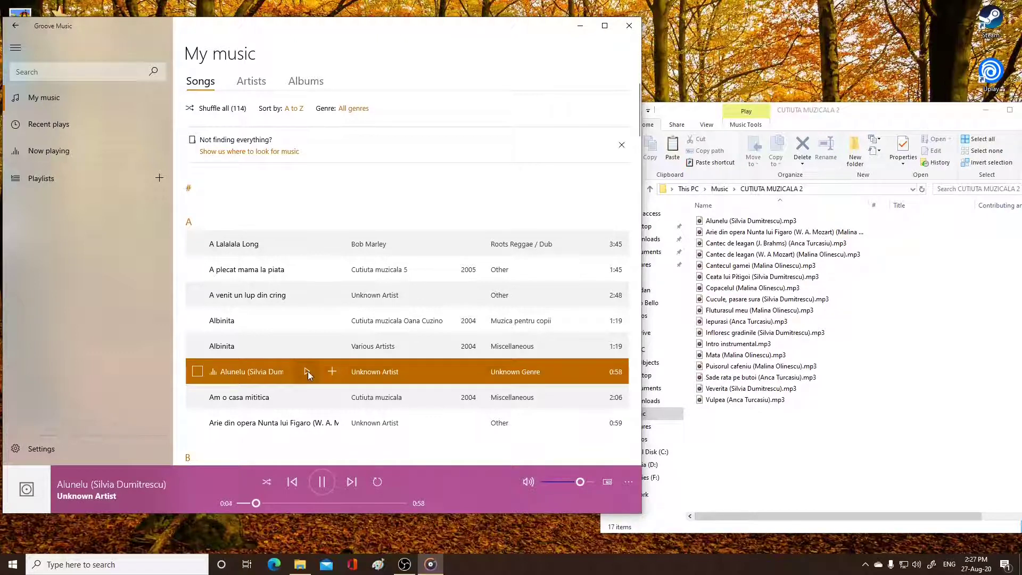
click(322, 482)
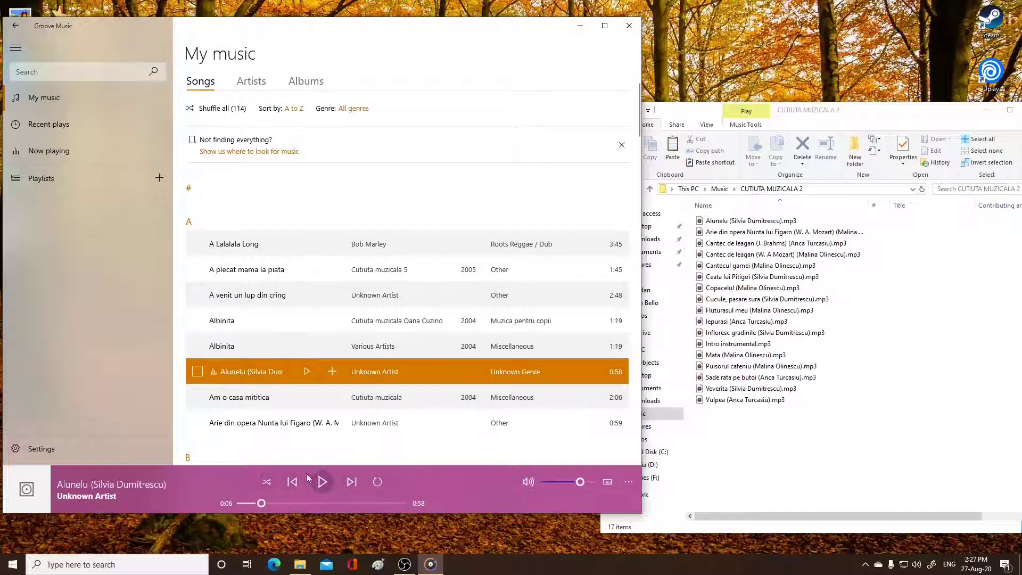
Step: Advance playback track by track from Alunelu to Bimbam - Mos Ene and pause it there
click(347, 480)
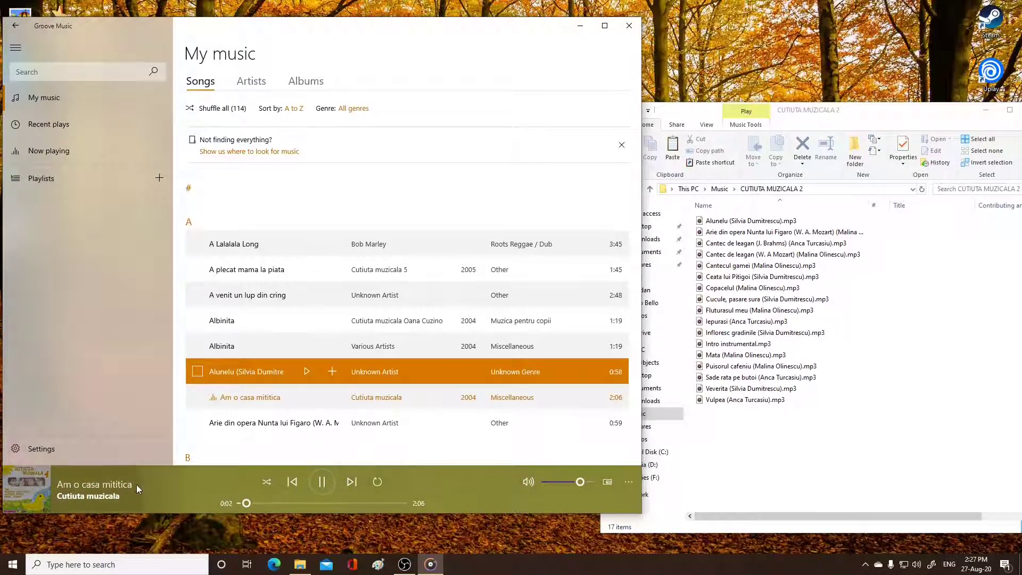
click(353, 481)
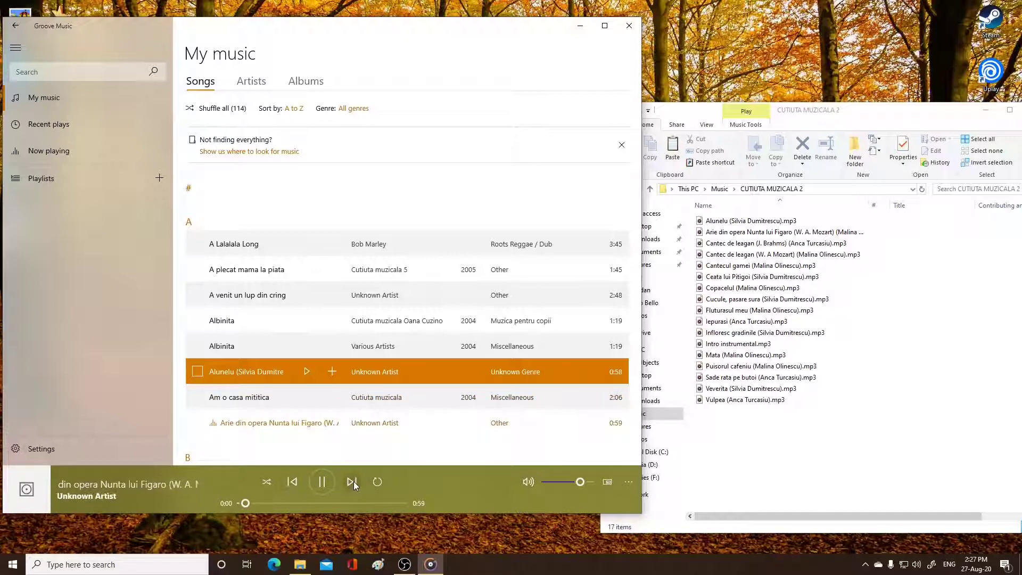
click(353, 481)
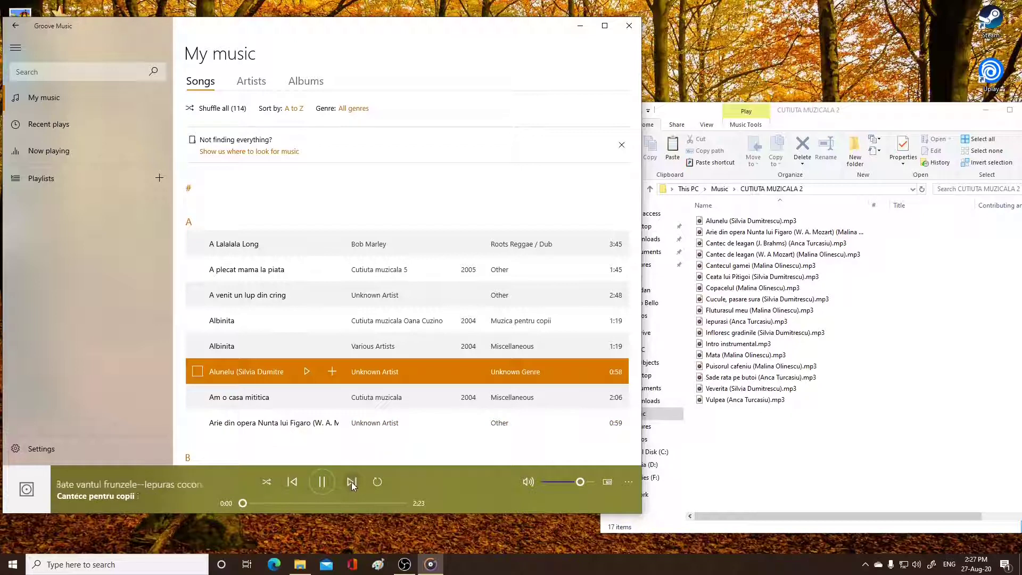
scroll(345, 408, down, 2)
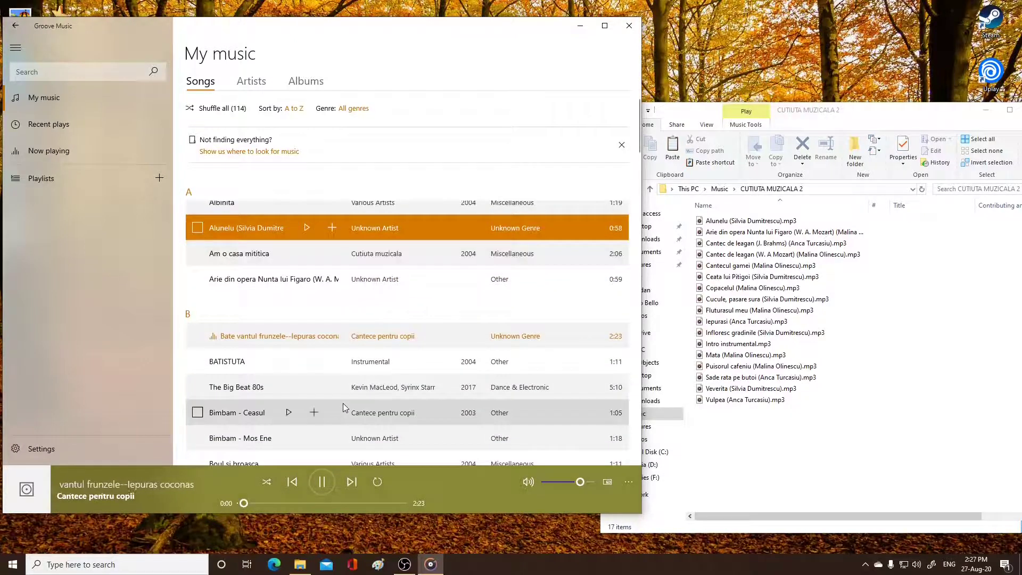
click(360, 482)
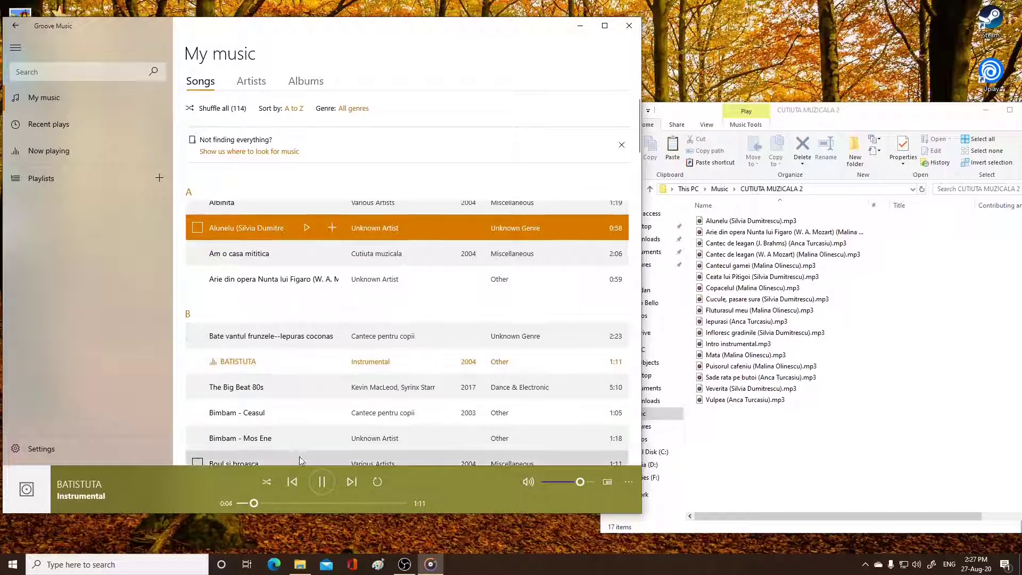
click(352, 481)
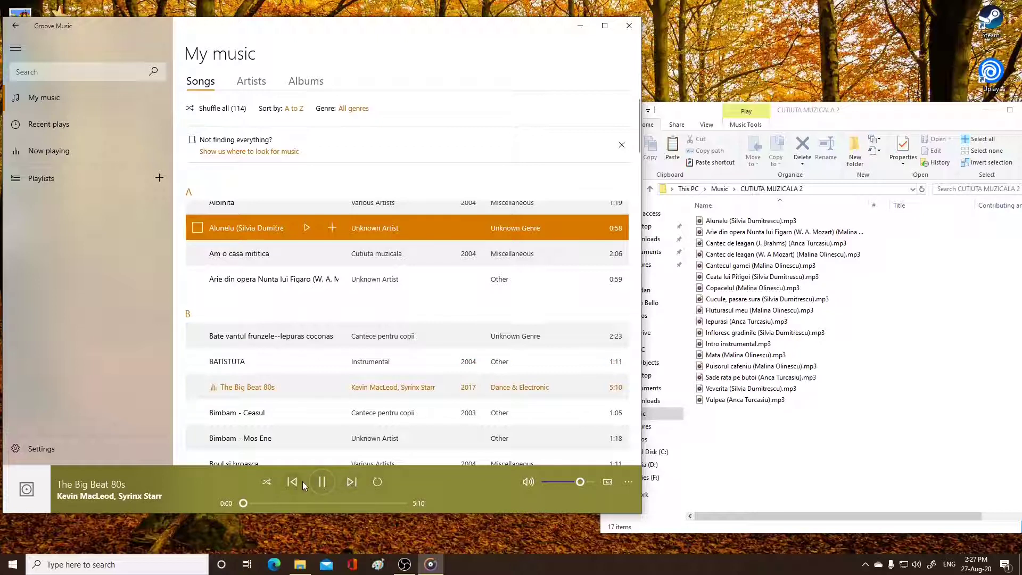
click(353, 482)
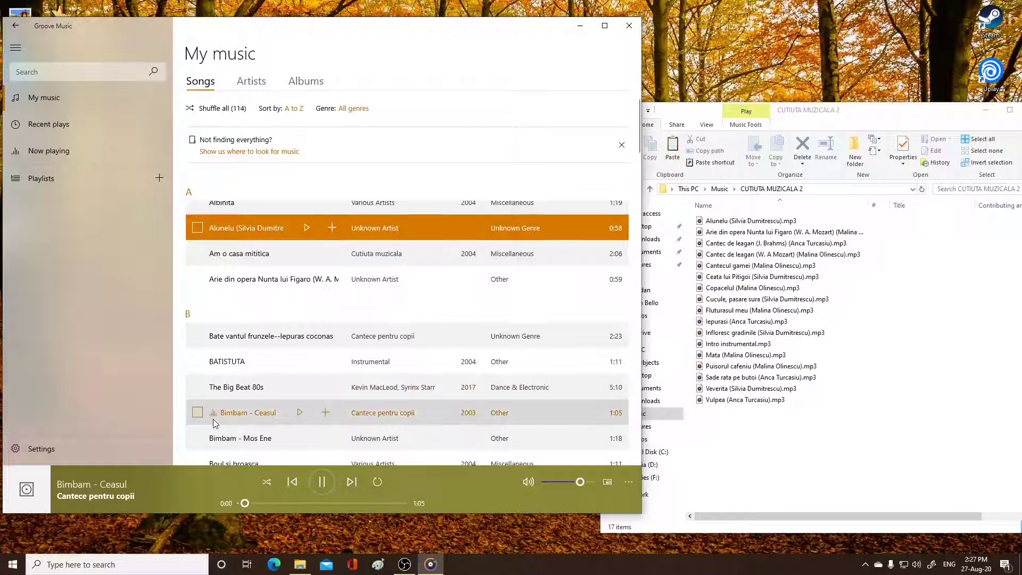
double_click(237, 434)
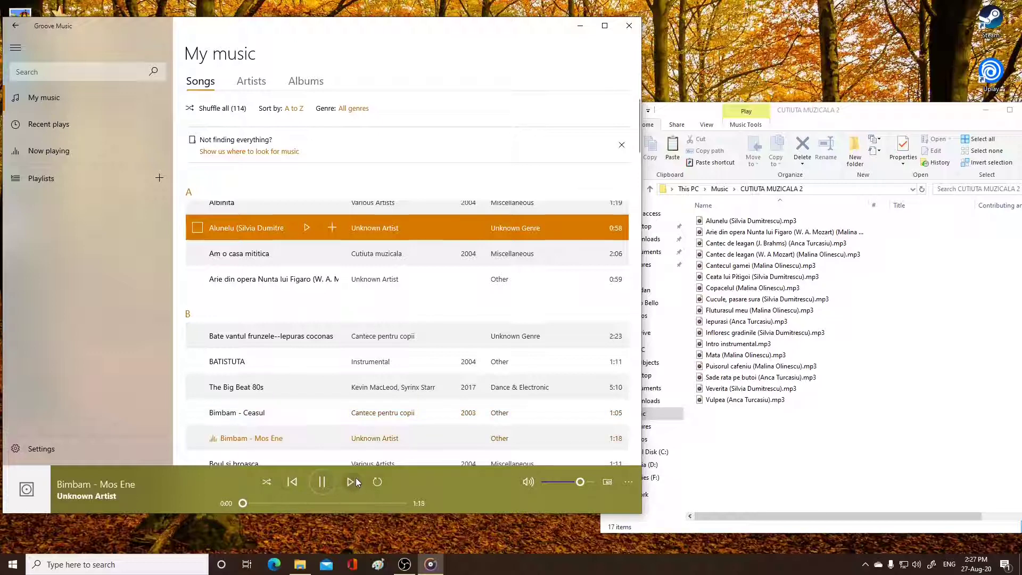
scroll(225, 442, down, 3)
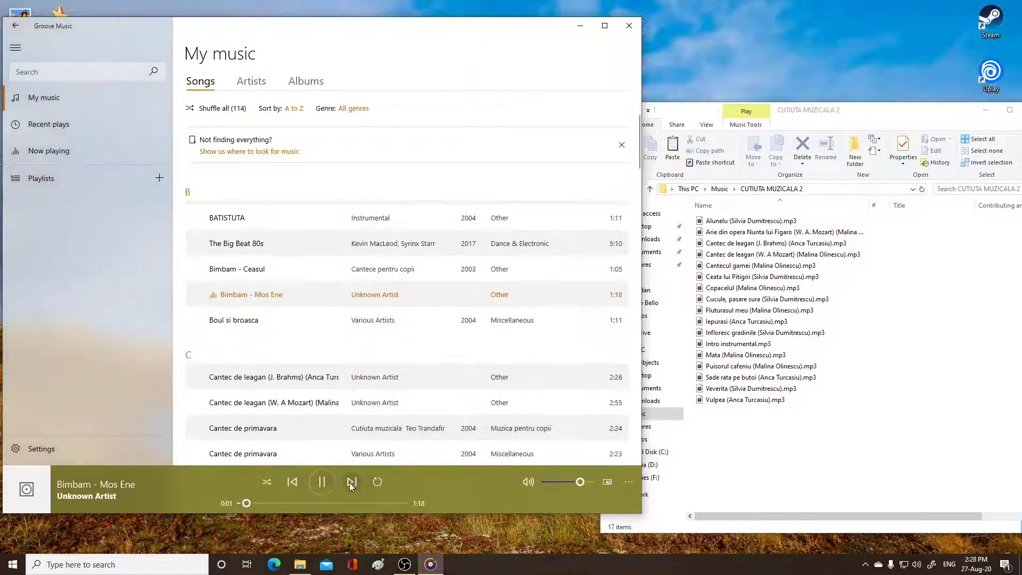
click(323, 482)
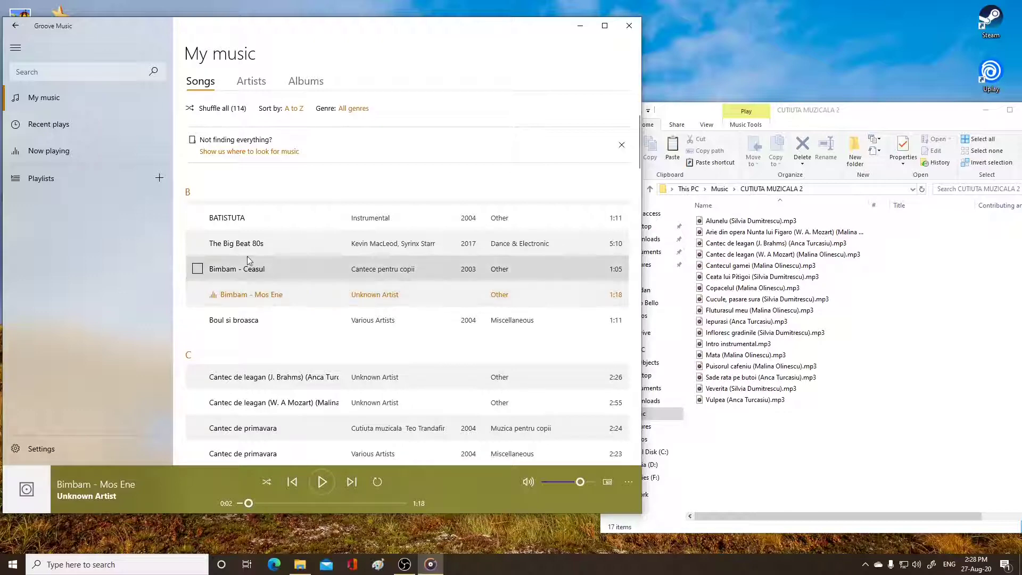
Step: Look through the A to Z song list in My music, from the numbered titles down to letter C
scroll(248, 257, up, 10)
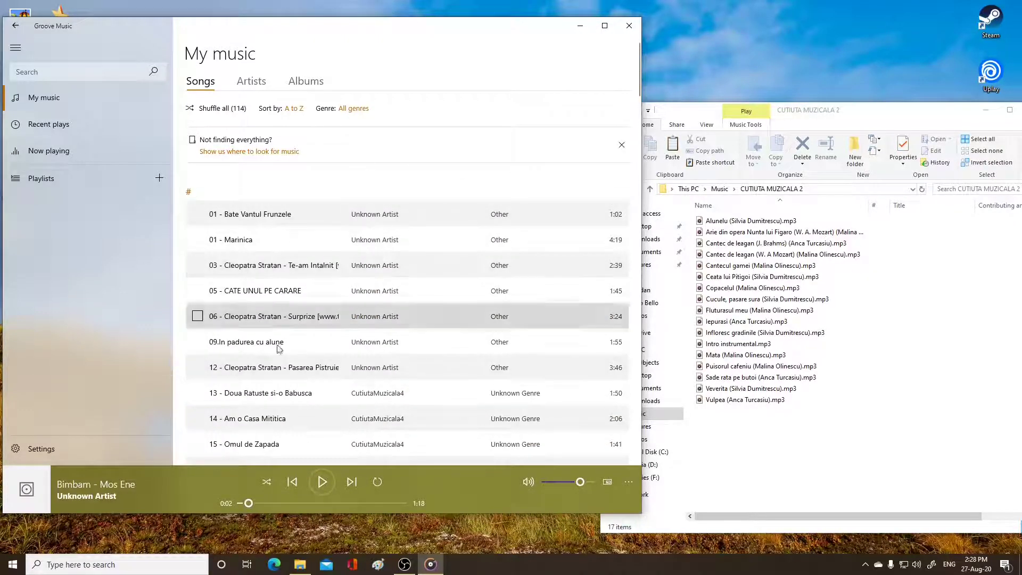
scroll(319, 242, down, 15)
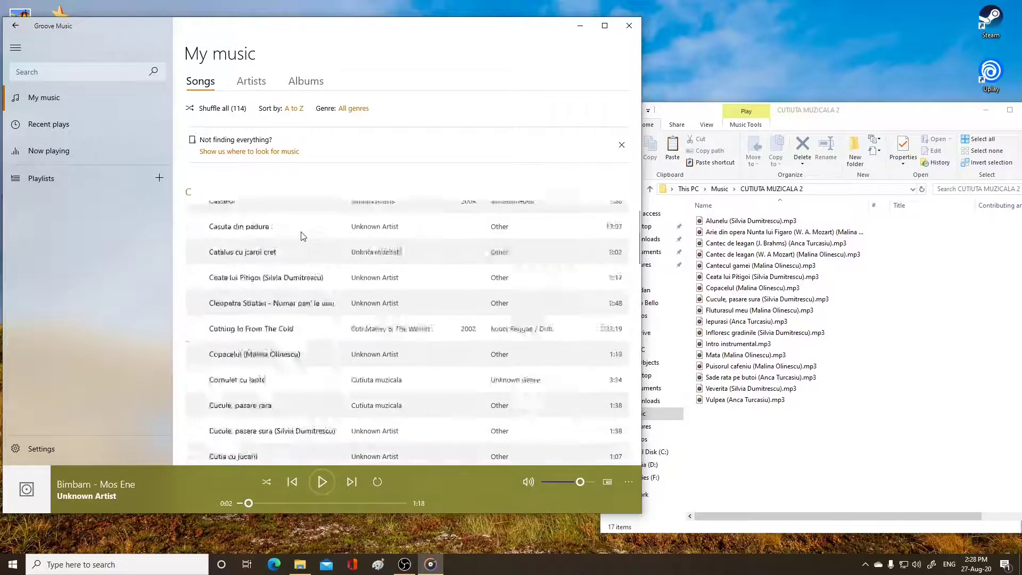
scroll(301, 236, up, 15)
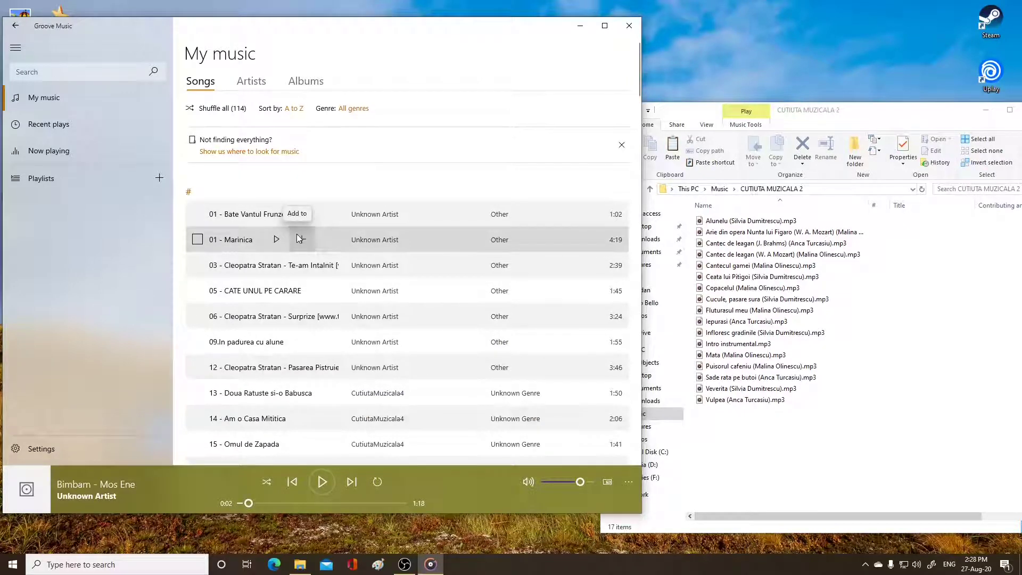
click(67, 105)
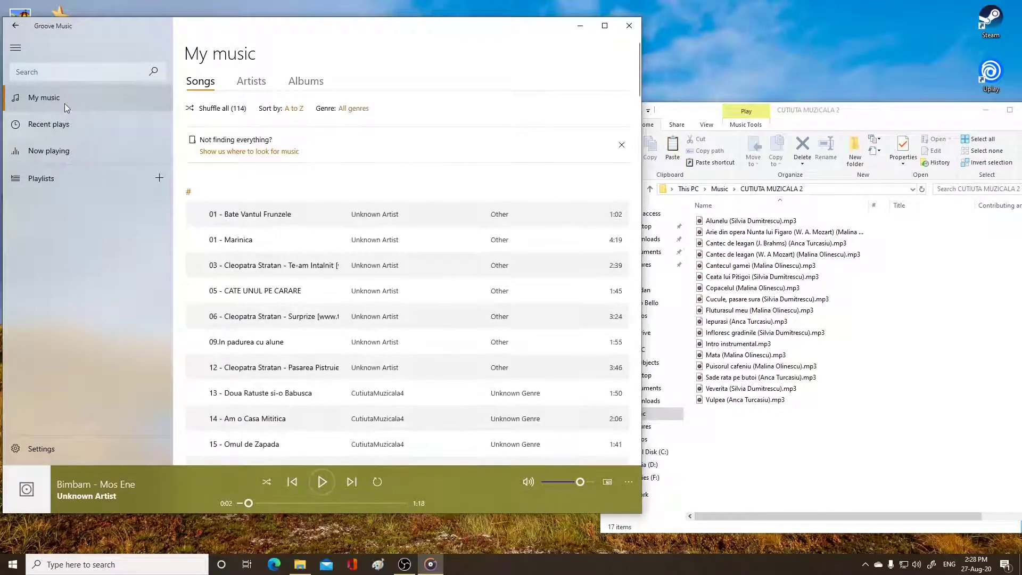
Step: View the Recent plays albums and the songs in the Now playing queue, shift the window slightly, and return to Recent plays
click(38, 127)
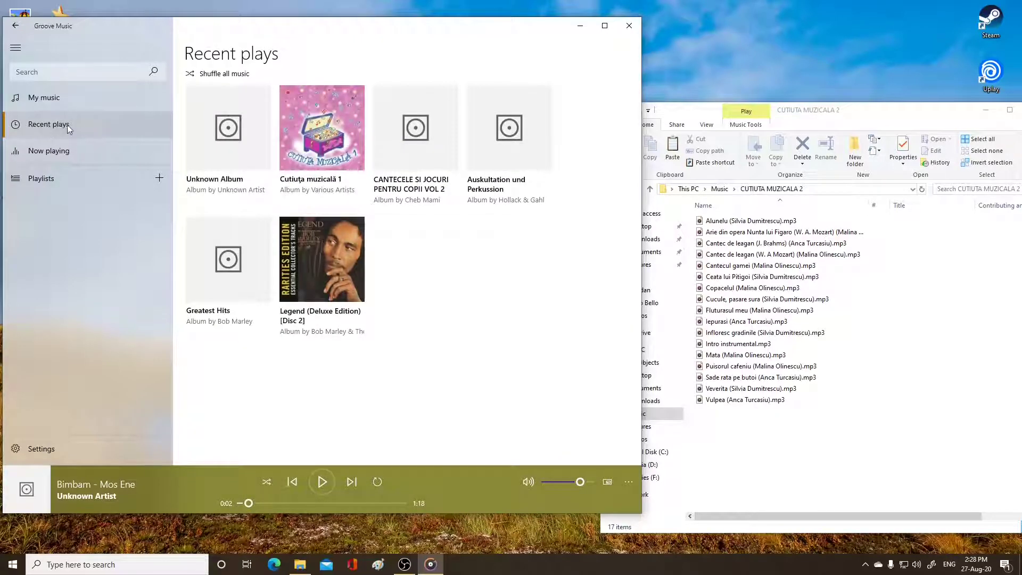
click(56, 148)
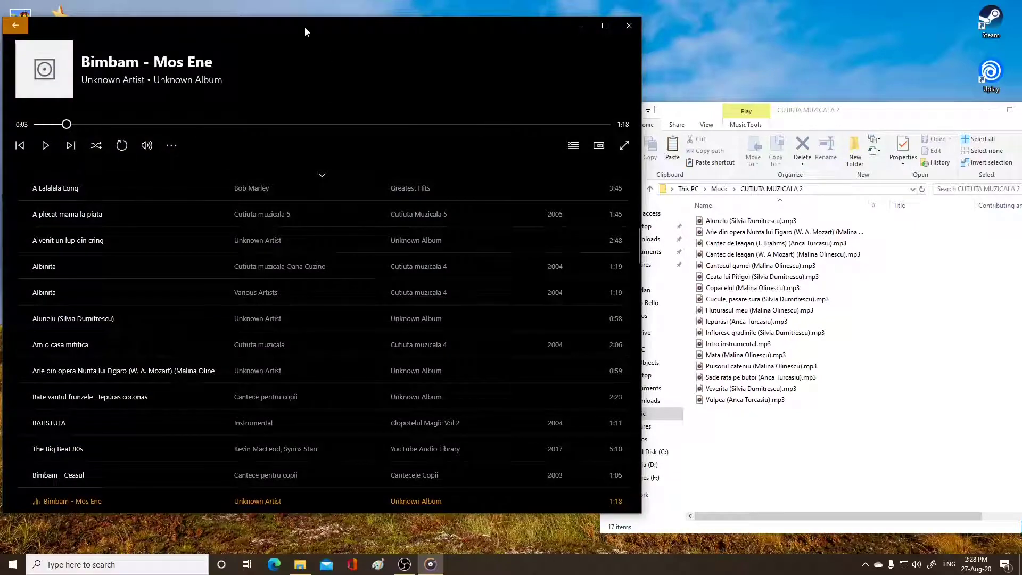
drag(305, 27, 360, 22)
scroll(223, 239, down, 10)
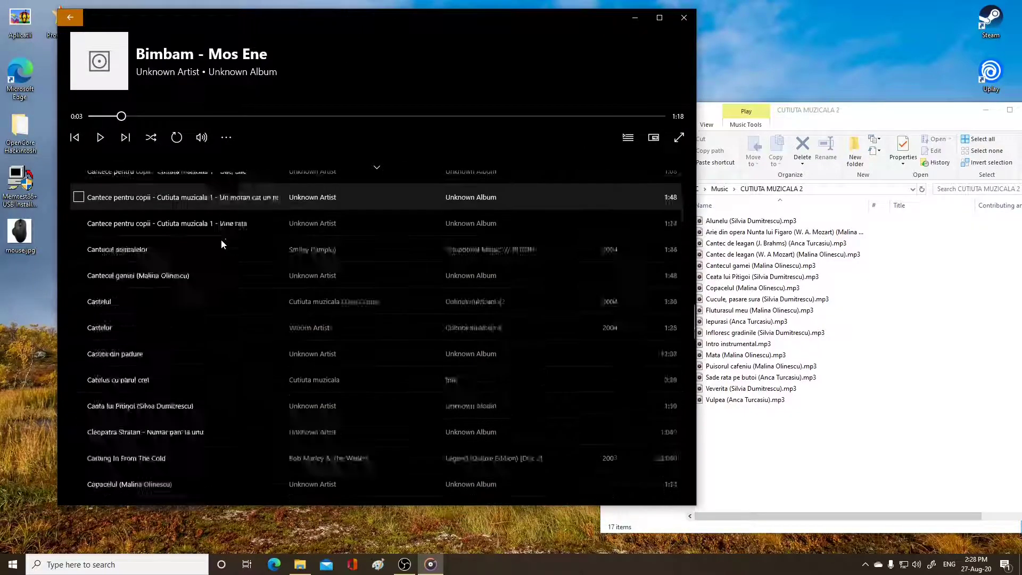
scroll(190, 232, up, 15)
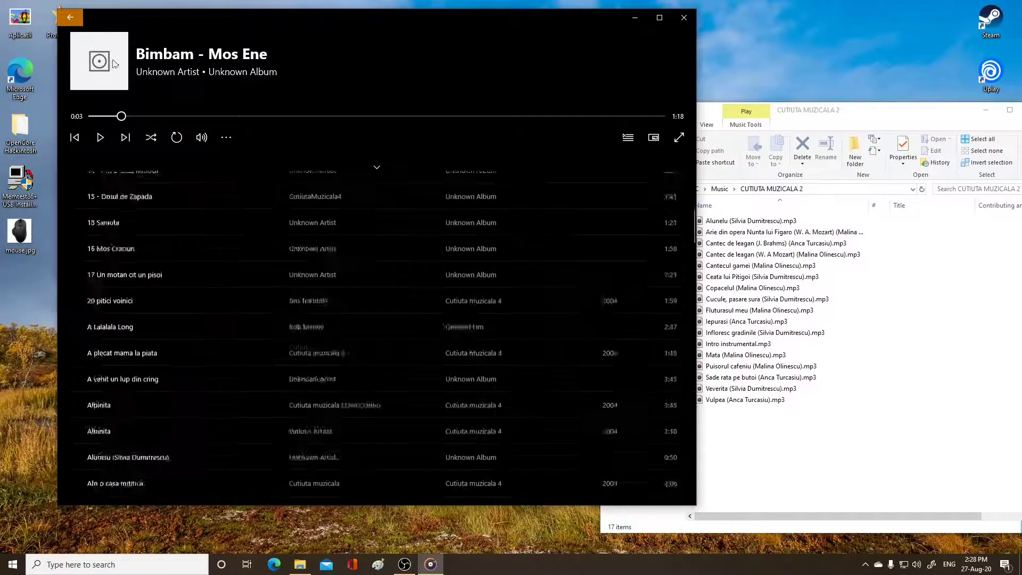
click(70, 19)
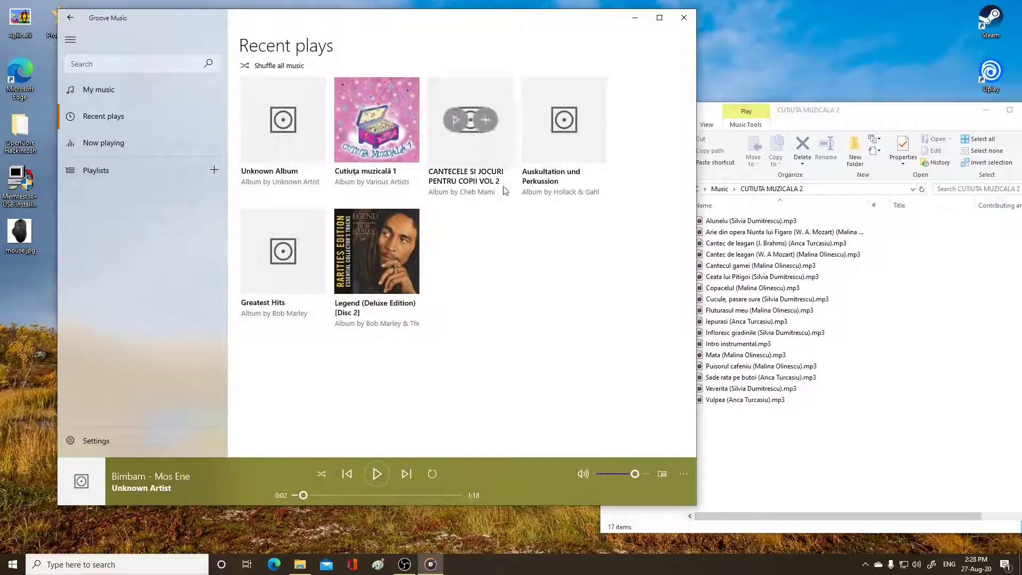
Step: Show the My music songs again and browse the children's song titles under letter C
click(97, 90)
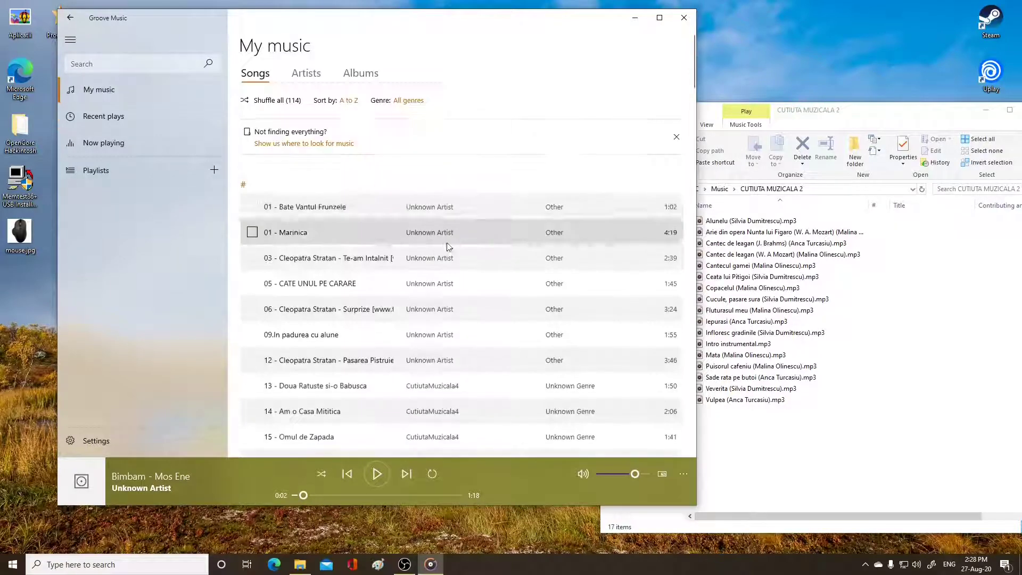
scroll(357, 319, down, 10)
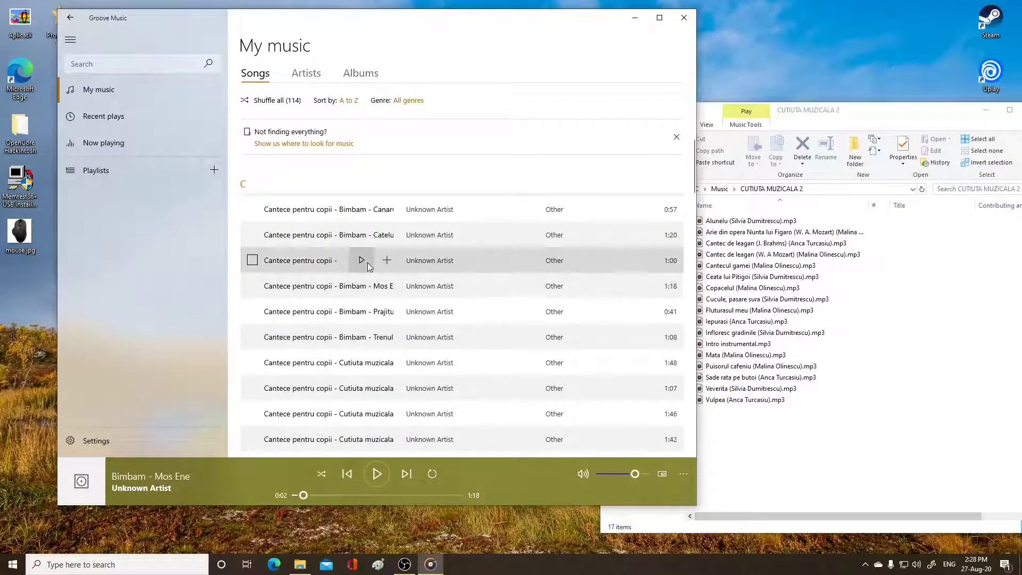
scroll(367, 263, up, 10)
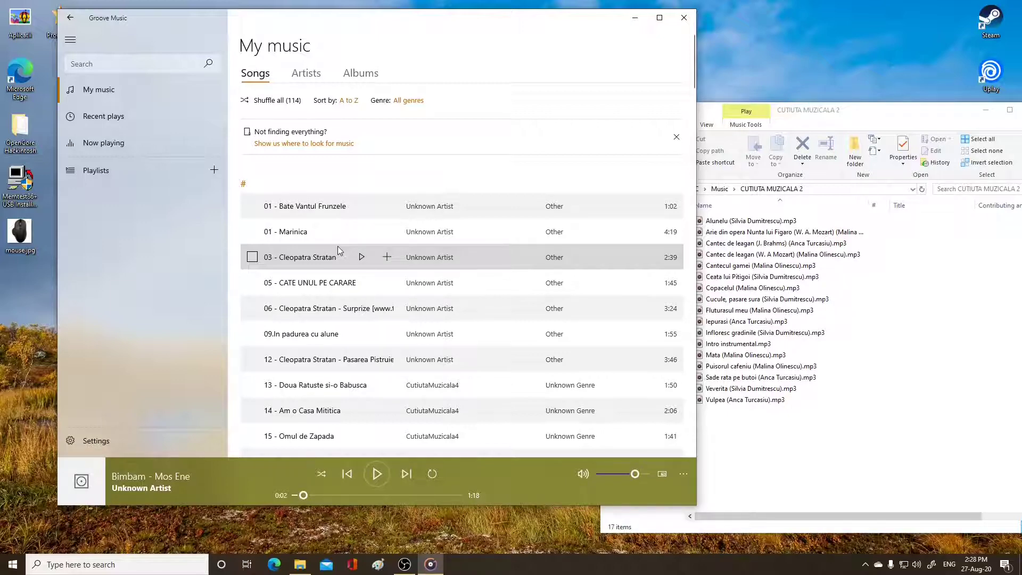
Step: Create a playlist named "Muzica pentru copii" and open its page
click(89, 175)
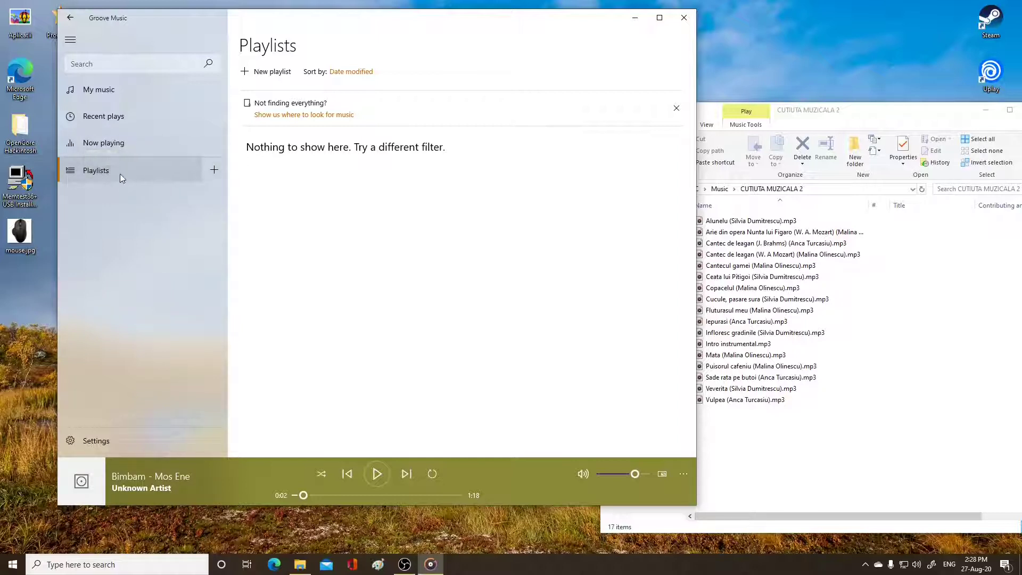
click(216, 173)
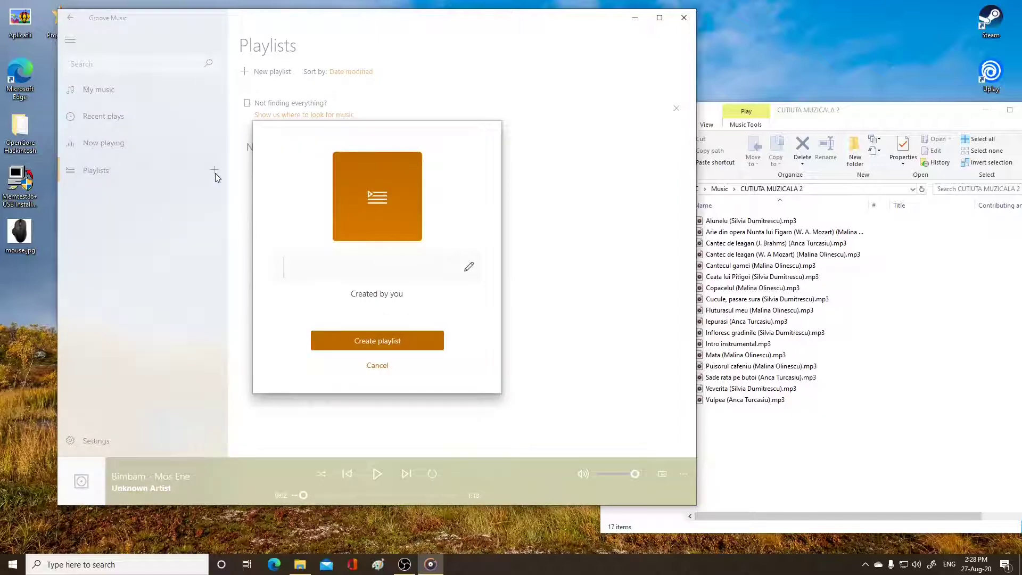
text(Muzic)
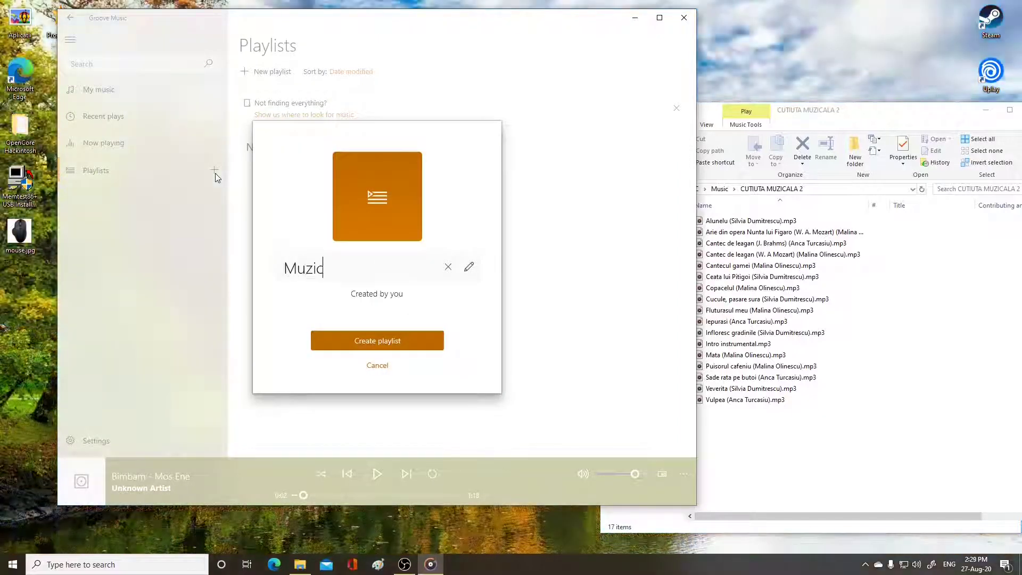
text(as)
key(BackSpace)
key(BackSpace)
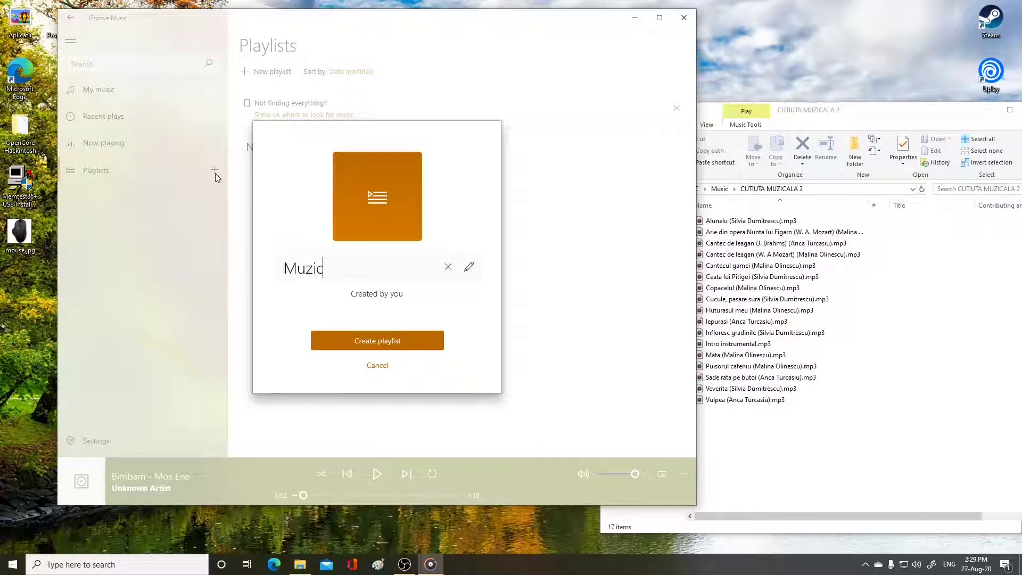
text(a pentru copii)
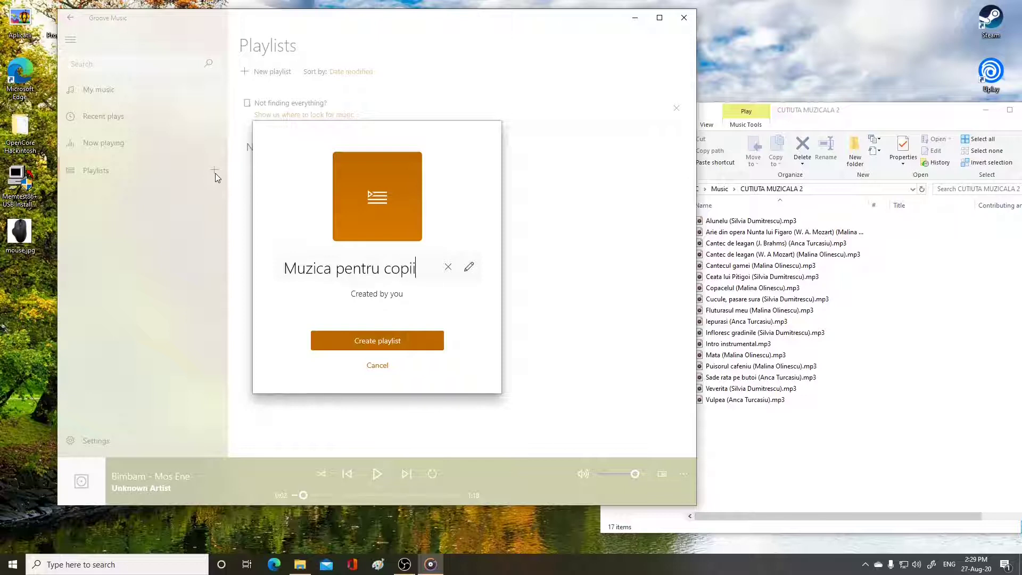
click(365, 341)
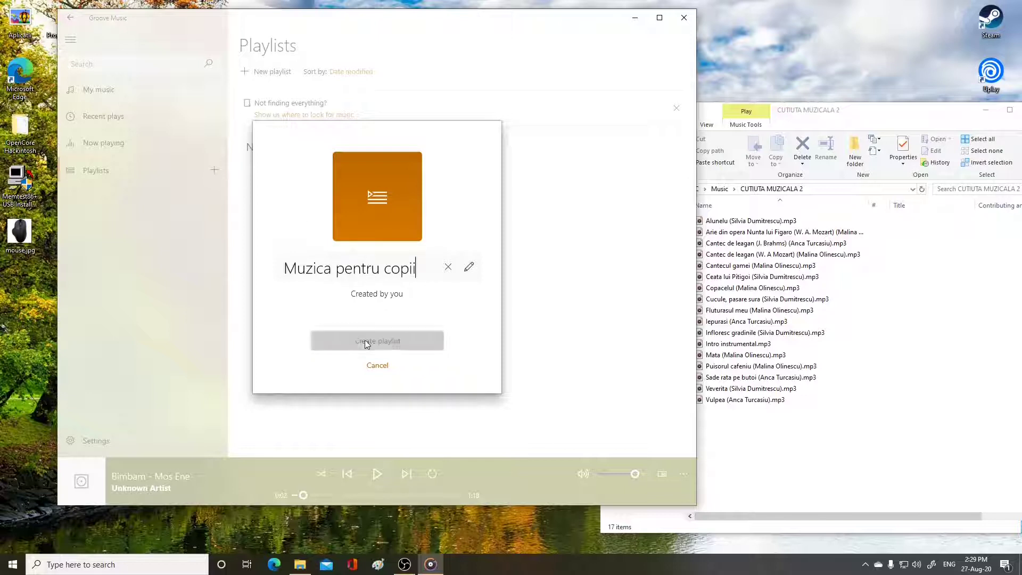
click(101, 190)
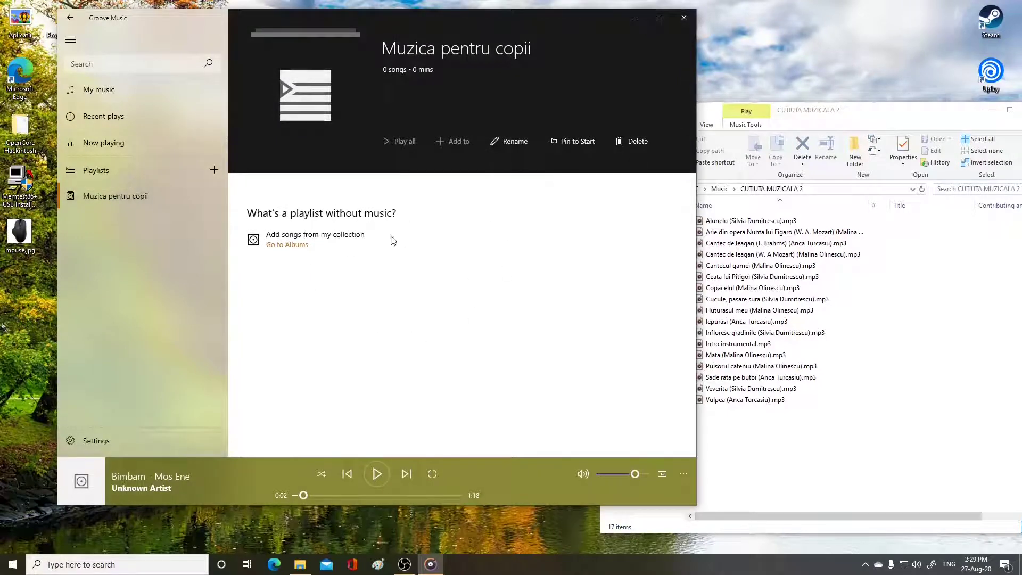
Step: Return to the My music songs, widen the Groove Music window and find song 12, Pasarea Pistruie, among the numbered titles
click(106, 101)
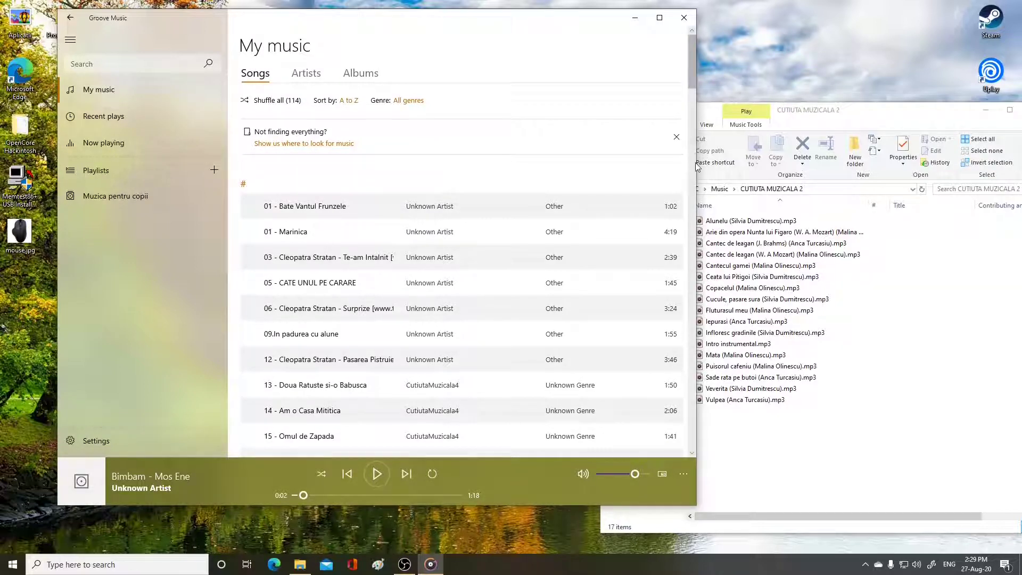
drag(697, 162, 818, 163)
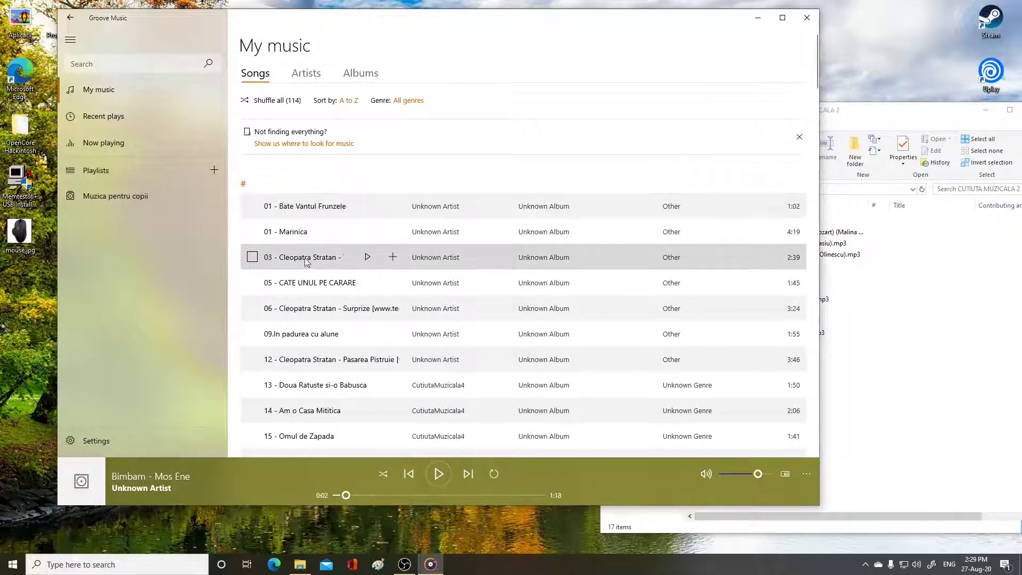
scroll(306, 261, down, 5)
scroll(309, 261, up, 3)
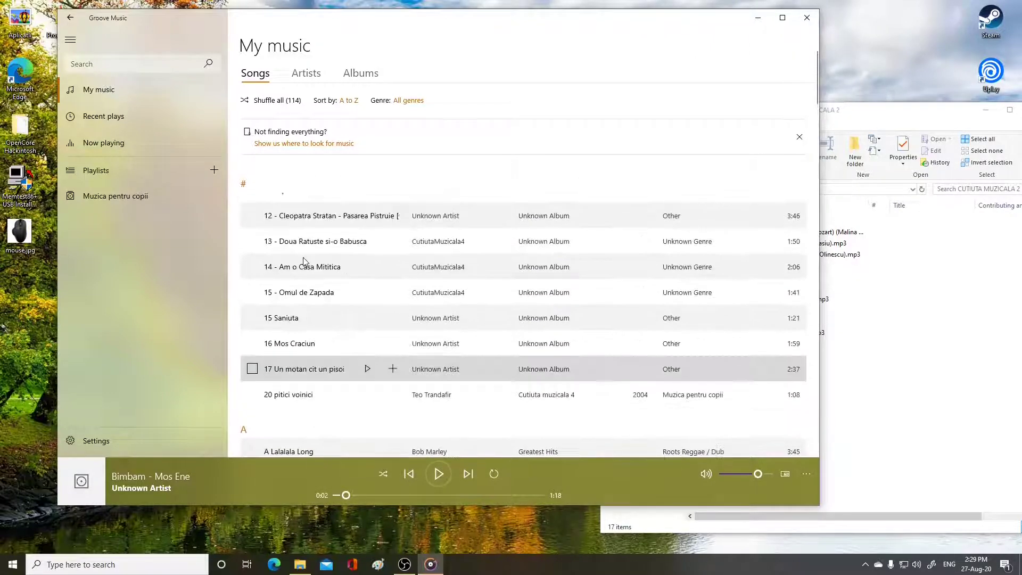
scroll(322, 261, up, 3)
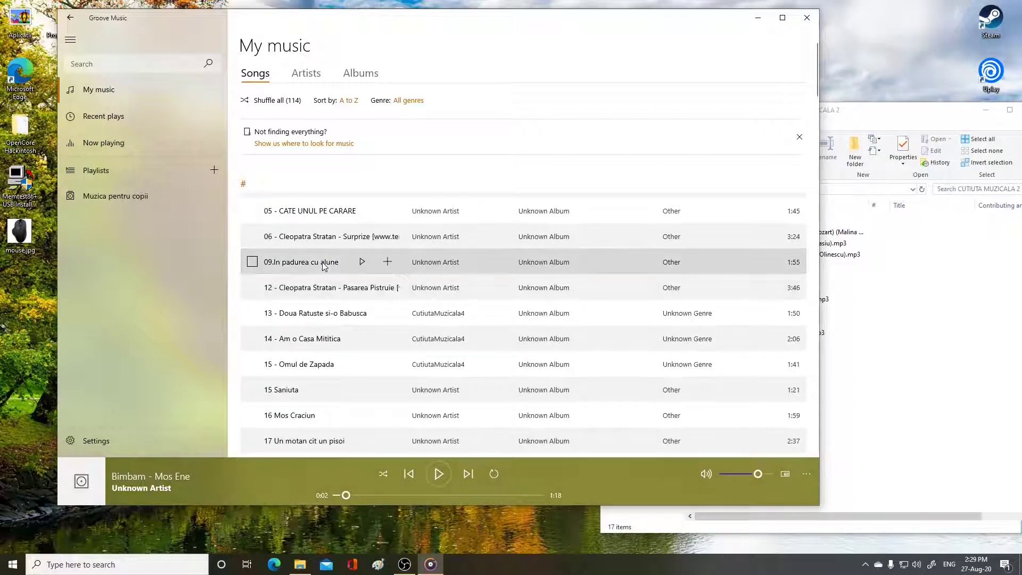
Step: Play song 12, Pasarea Pistruie, skip ahead to about 1:16 and pause it
double_click(312, 289)
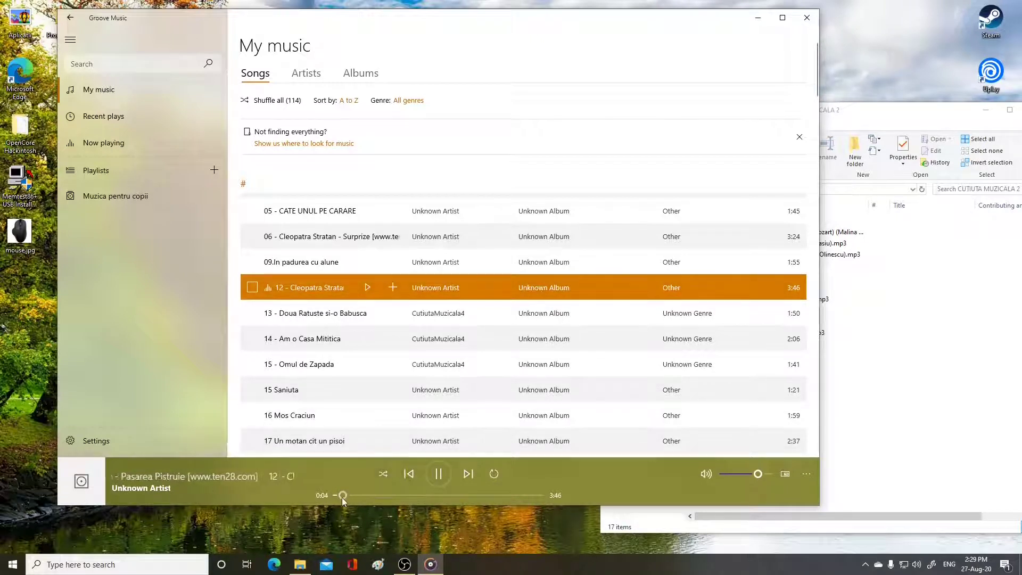
mouse_move(344, 497)
drag(344, 497, 406, 497)
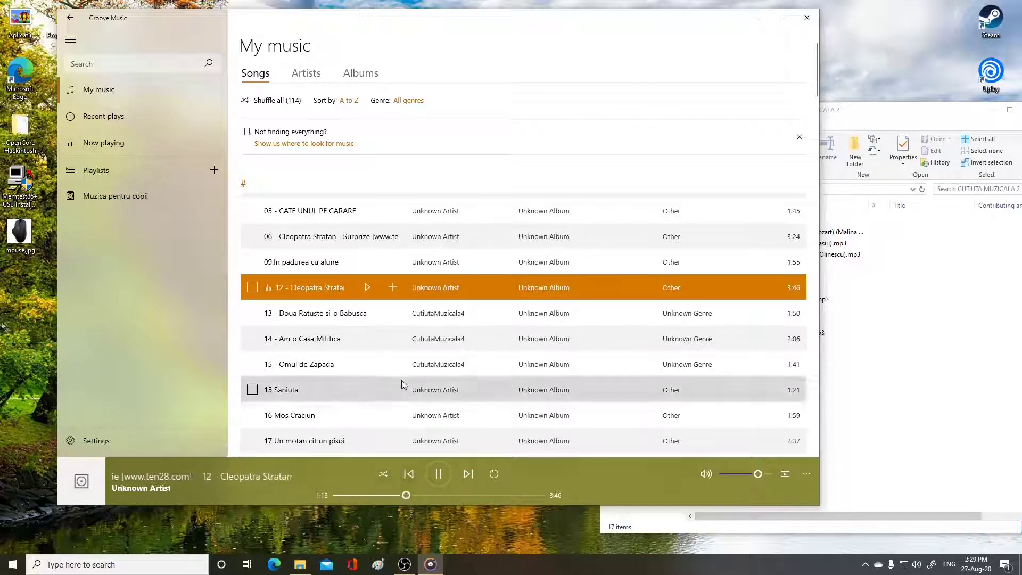
click(445, 476)
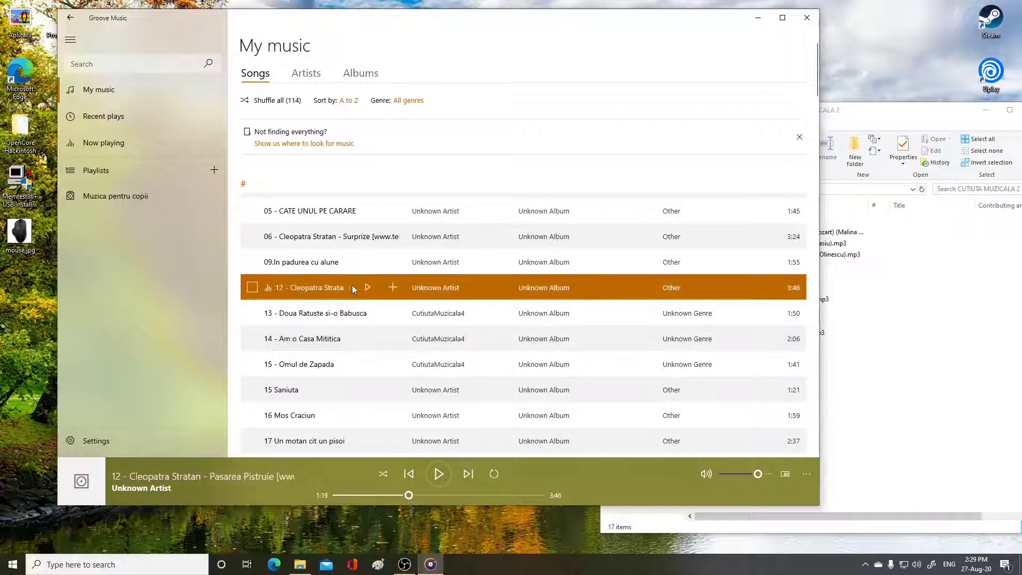
Step: Add song 12, Pasarea Pistruie, to the Muzica pentru copii playlist and open that playlist
click(393, 288)
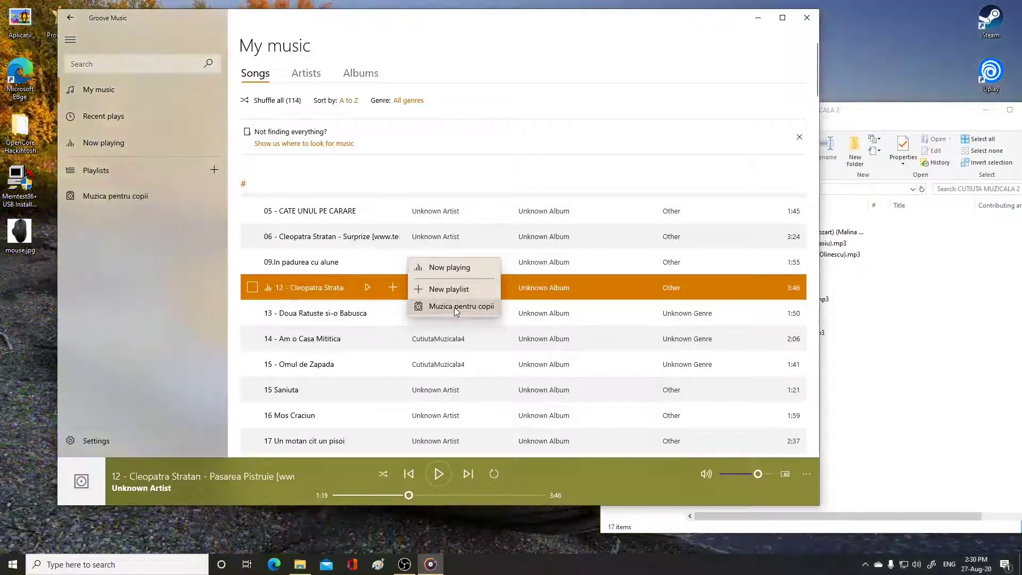
click(456, 306)
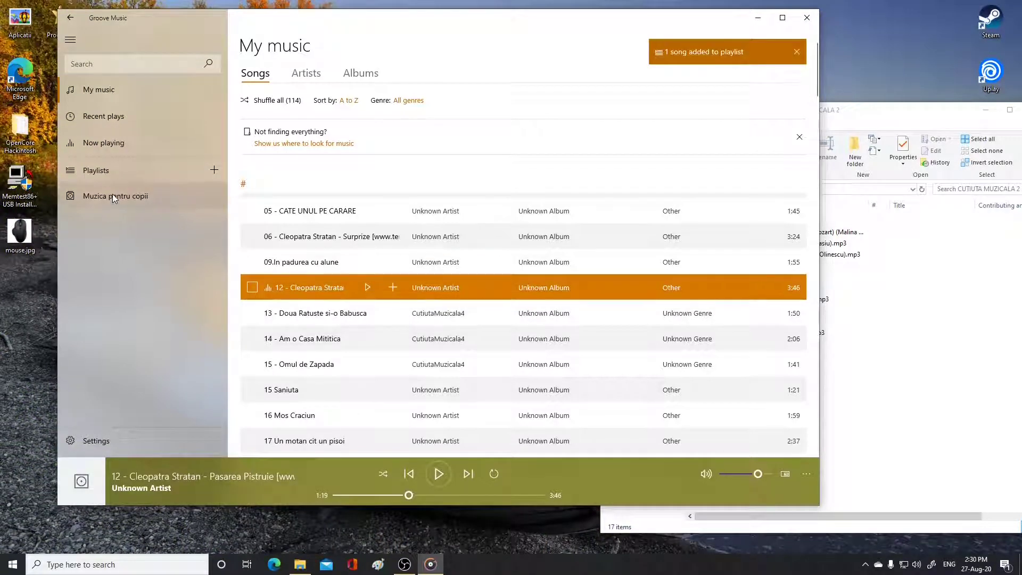
click(112, 195)
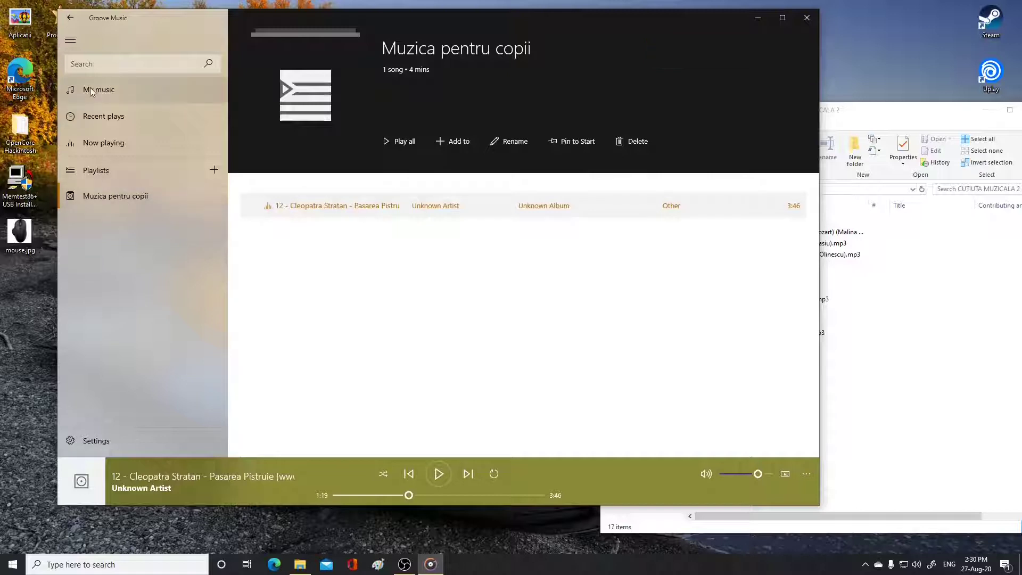
Step: Find the first Cantec de primavara under letter C in My music and start playing it
click(104, 100)
scroll(352, 280, down, 3)
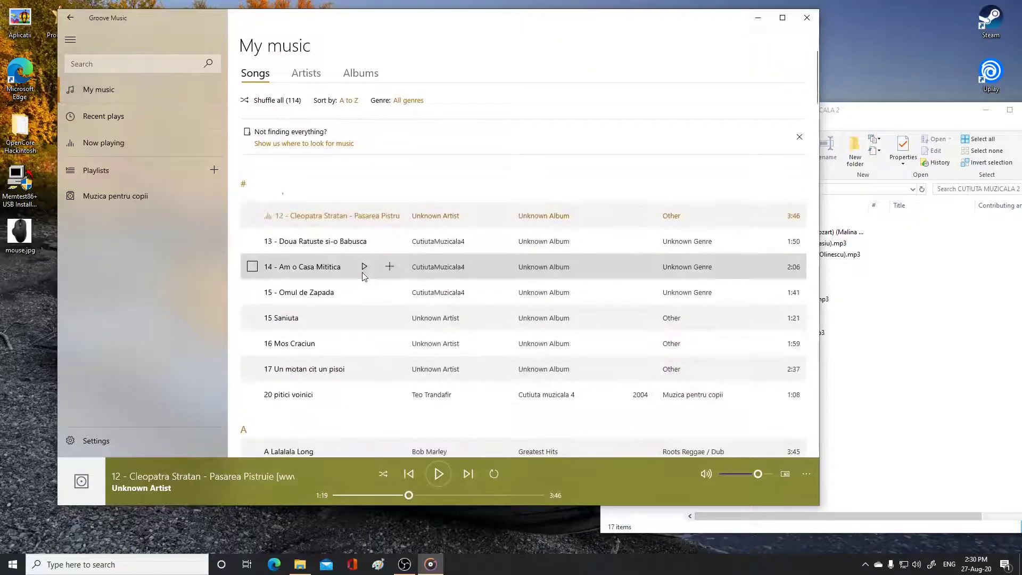
scroll(341, 289, down, 3)
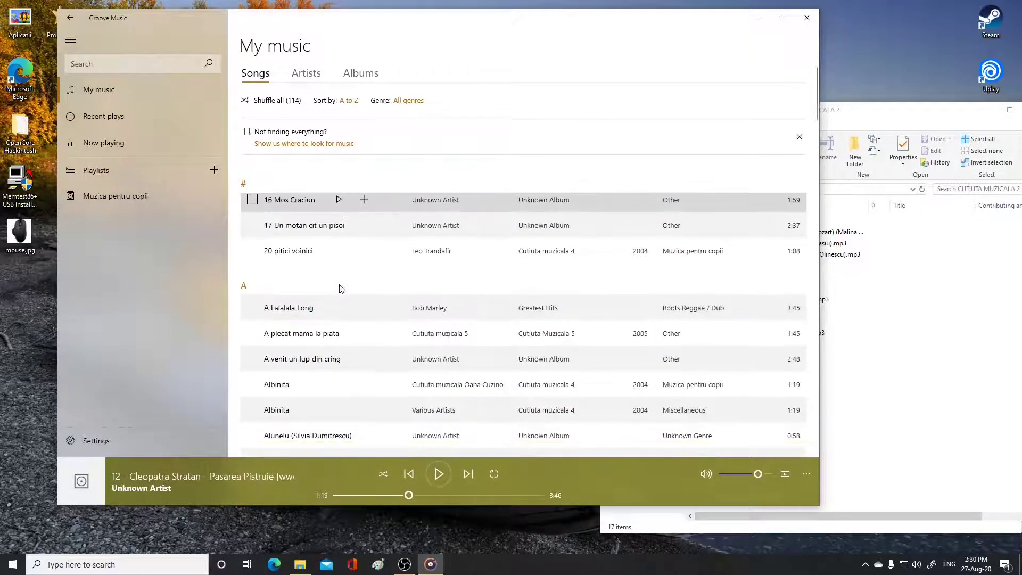
scroll(342, 289, down, 3)
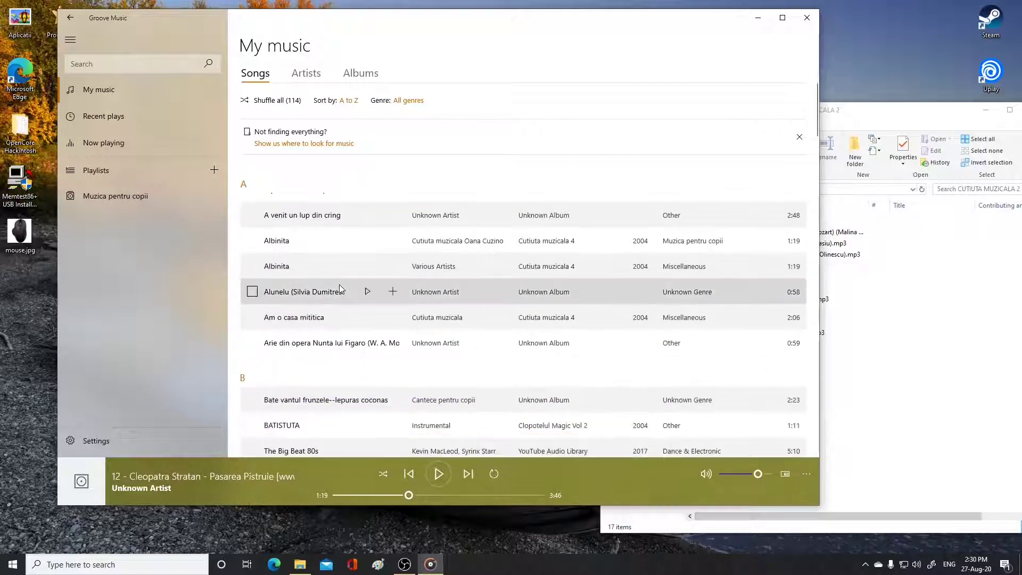
scroll(339, 285, down, 4)
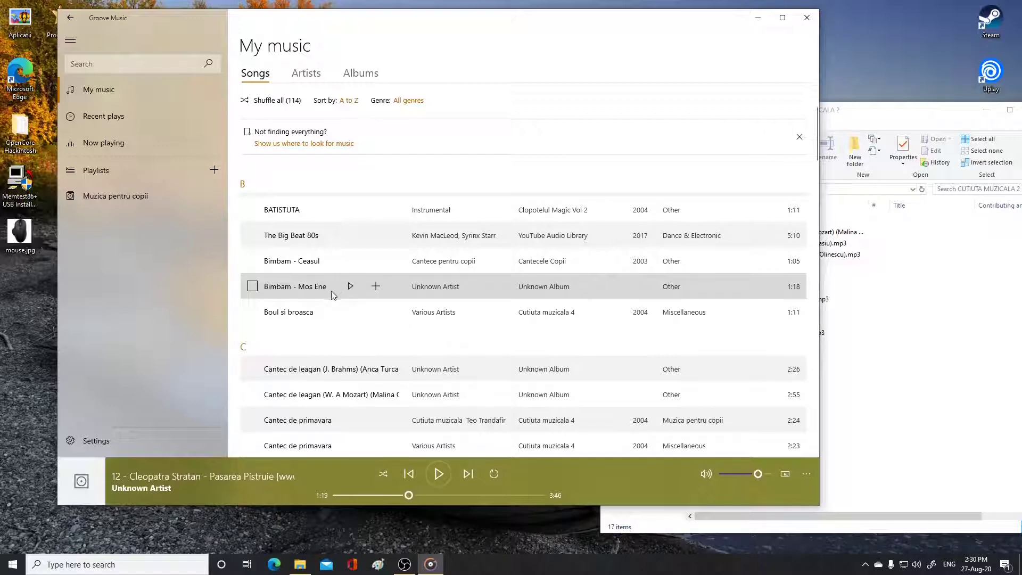
click(308, 421)
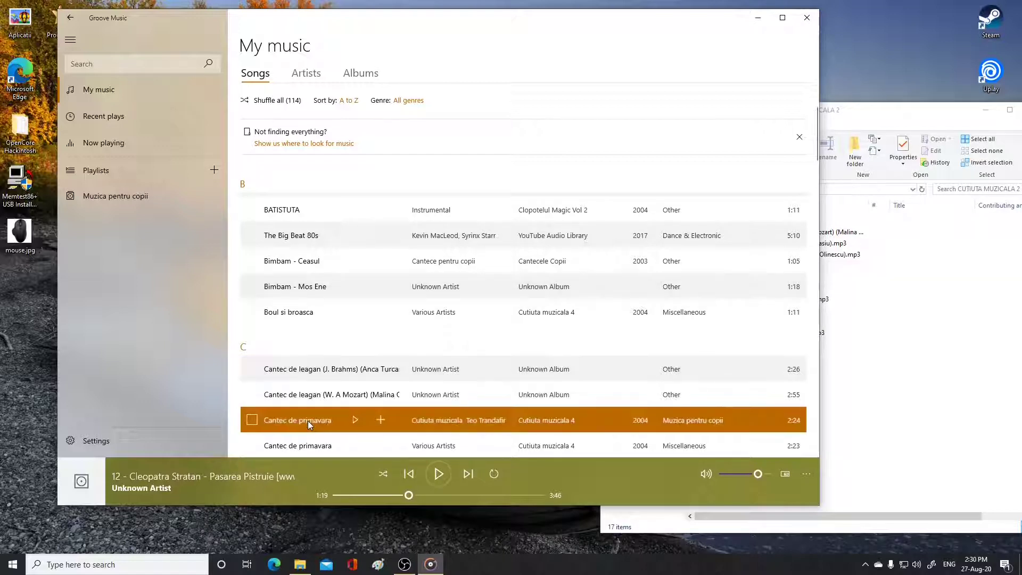
click(355, 419)
scroll(431, 307, down, 3)
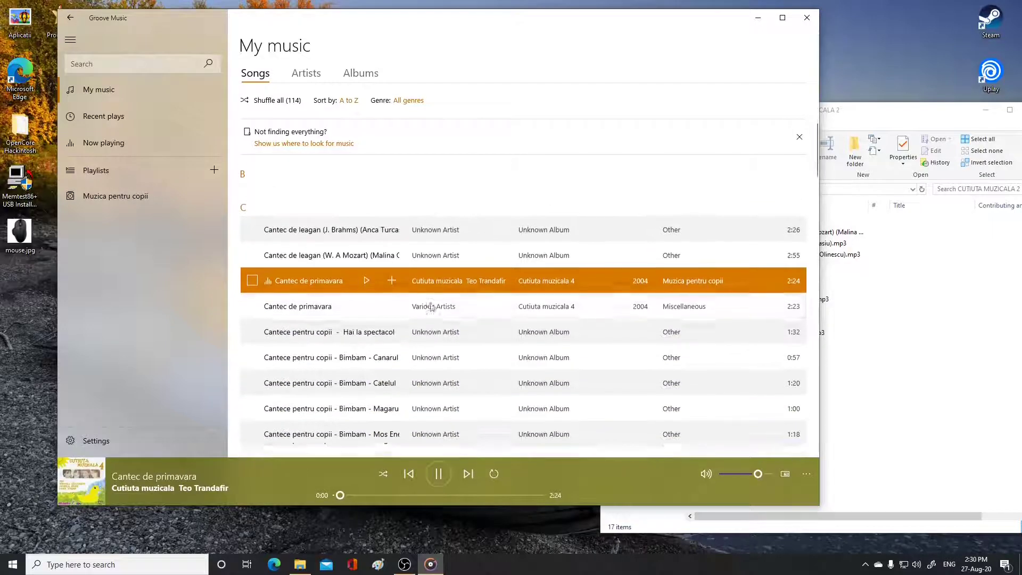
Step: Skip ahead in the playing Cantec de primavara to about 0:52 and pause it
click(373, 496)
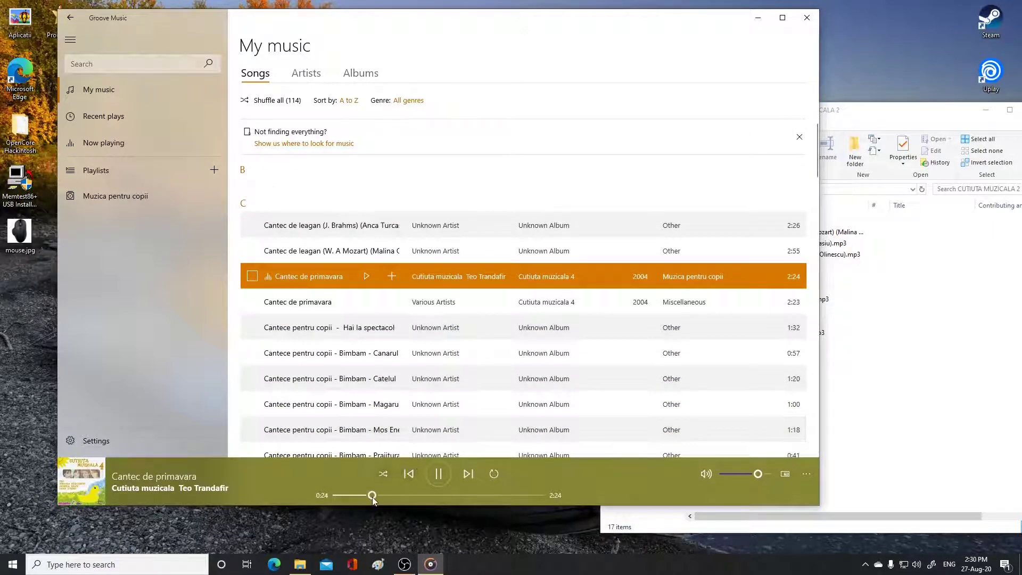
click(412, 495)
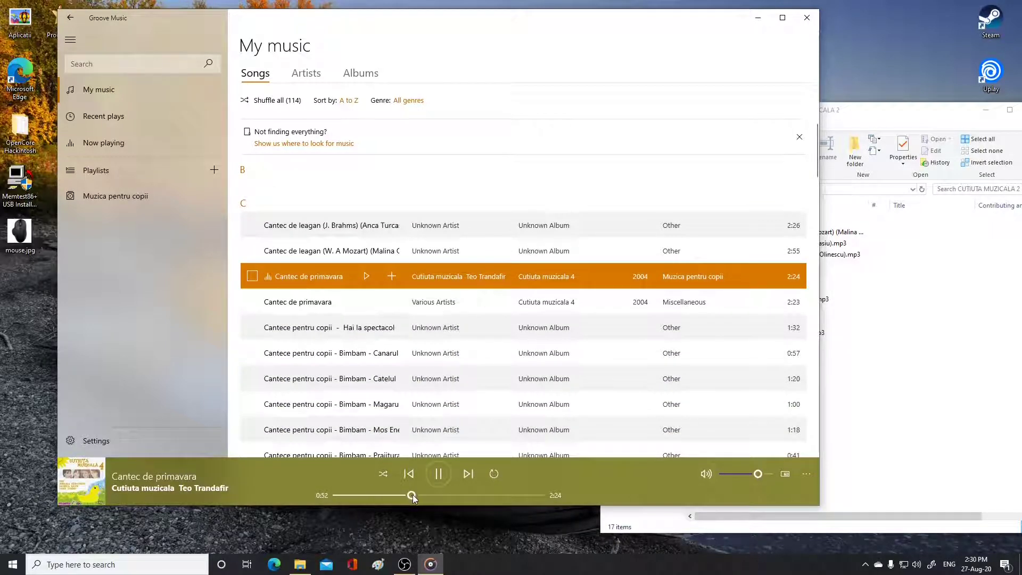
click(438, 476)
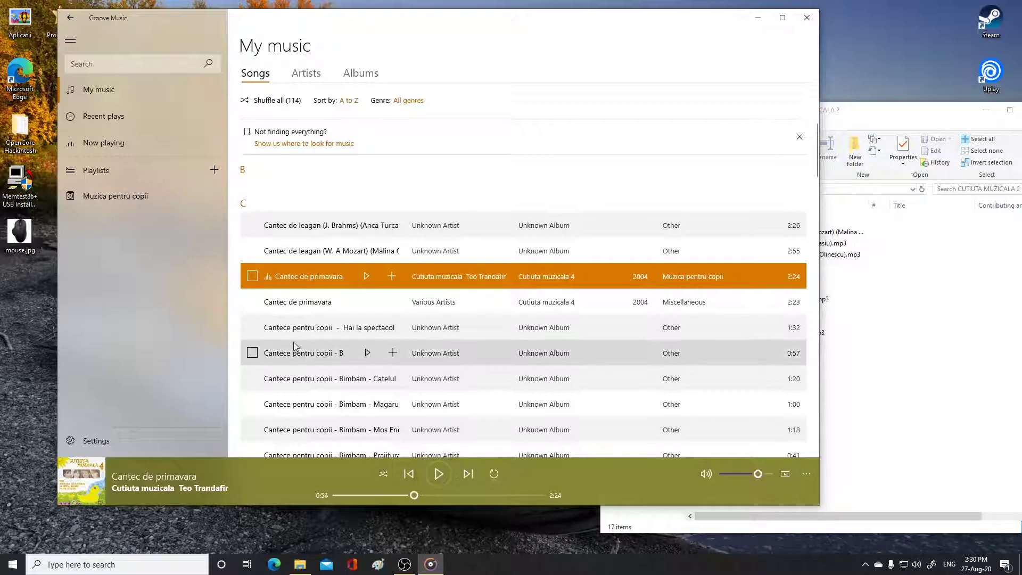
Step: Add the paused Cantec de primavara to the Muzica pentru copii playlist and open that playlist
click(394, 277)
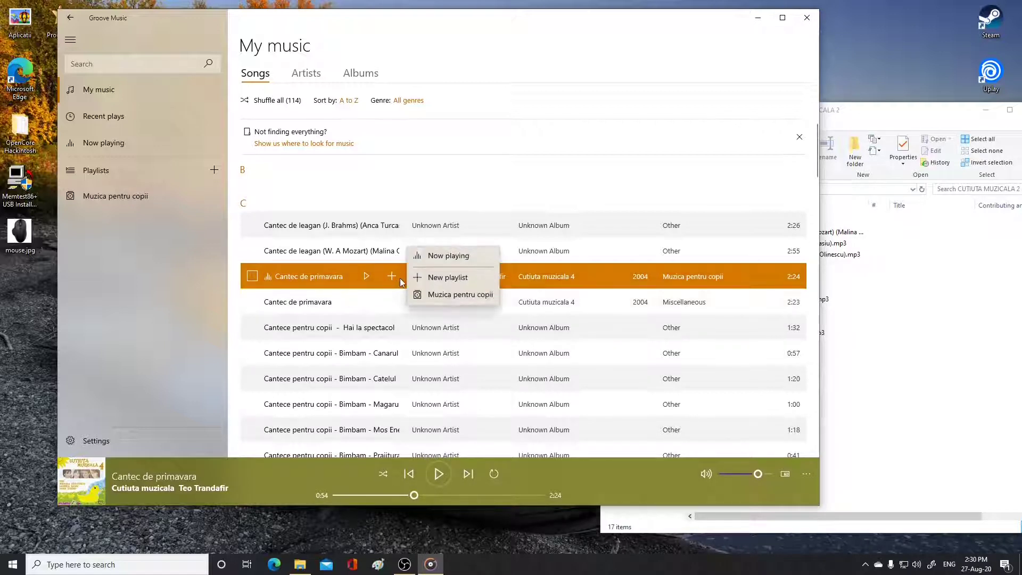
click(449, 295)
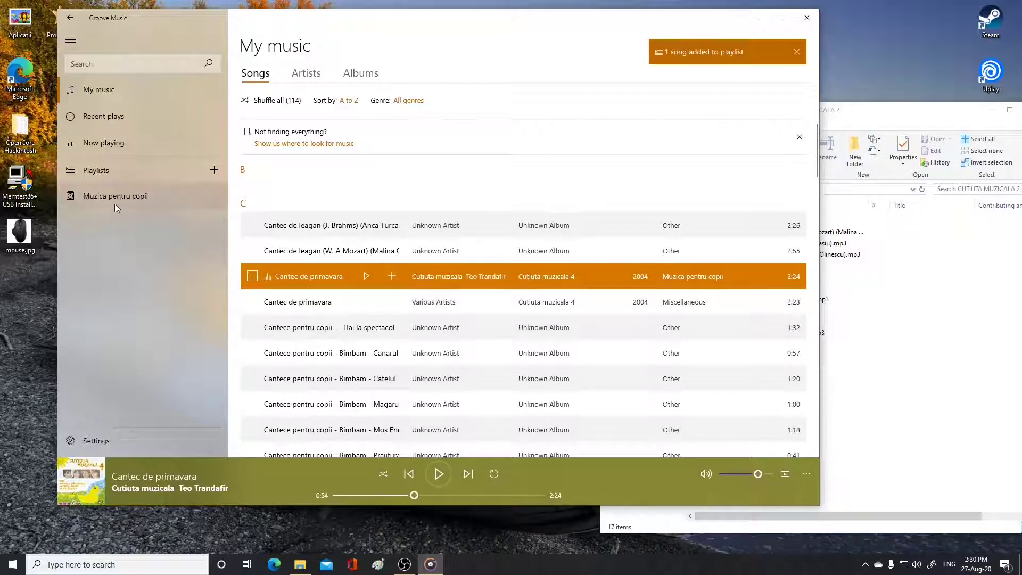
click(114, 202)
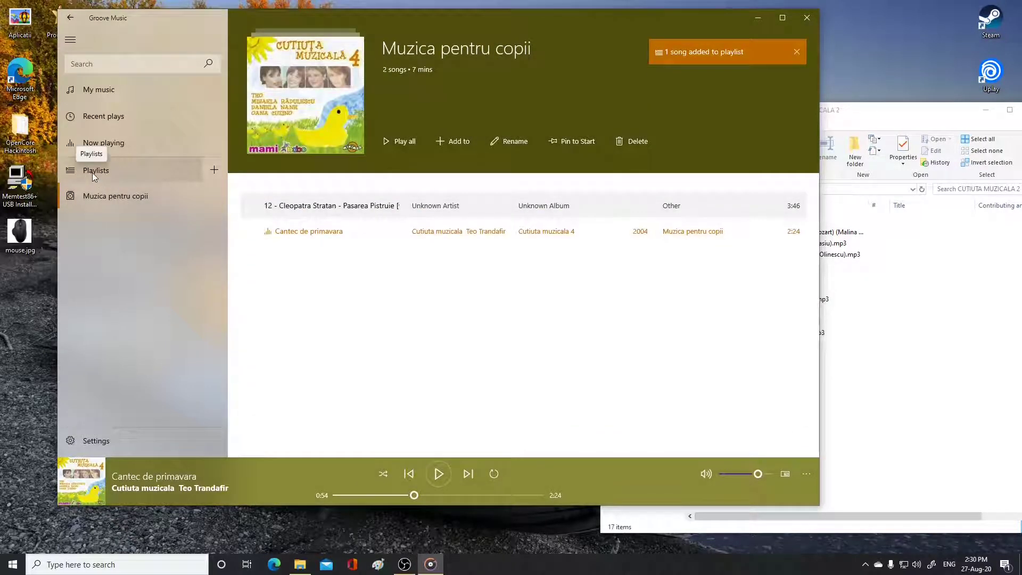
Step: Return to the My music songs and look through the alphabetical list from the numbered titles to letter V and back
click(94, 173)
click(95, 92)
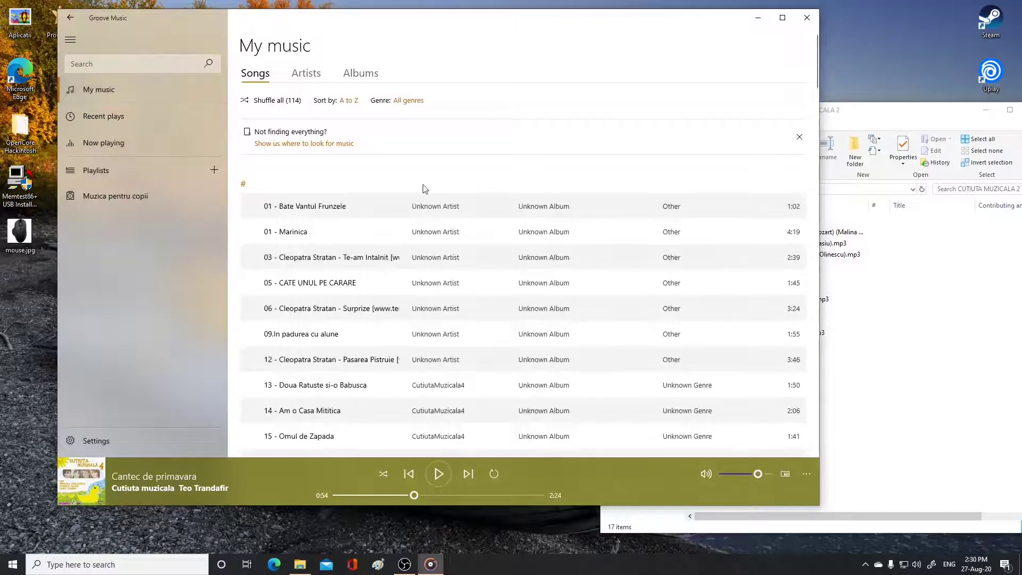
scroll(397, 258, down, 10)
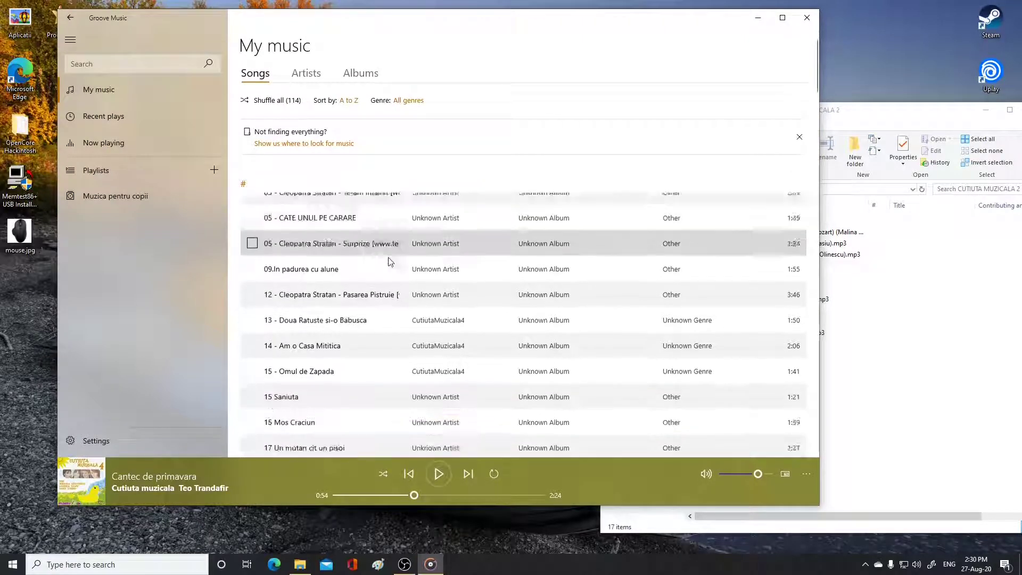
scroll(382, 257, down, 20)
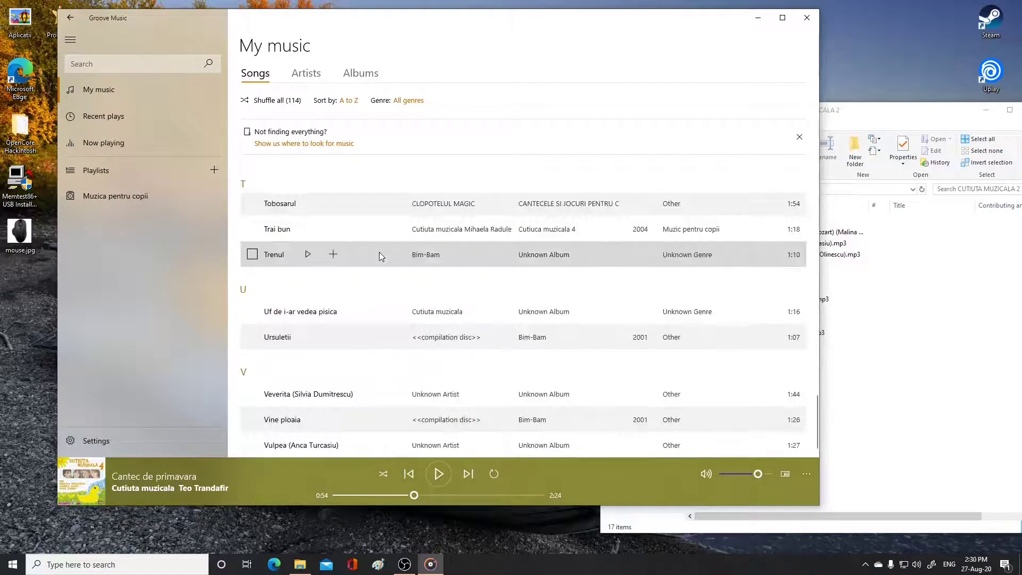
scroll(381, 257, up, 15)
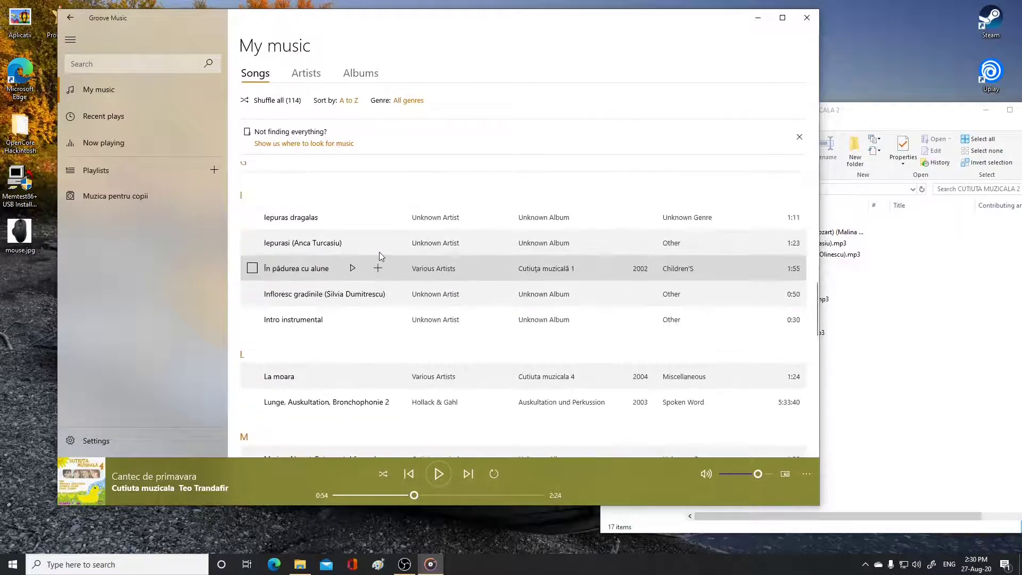
scroll(357, 274, up, 20)
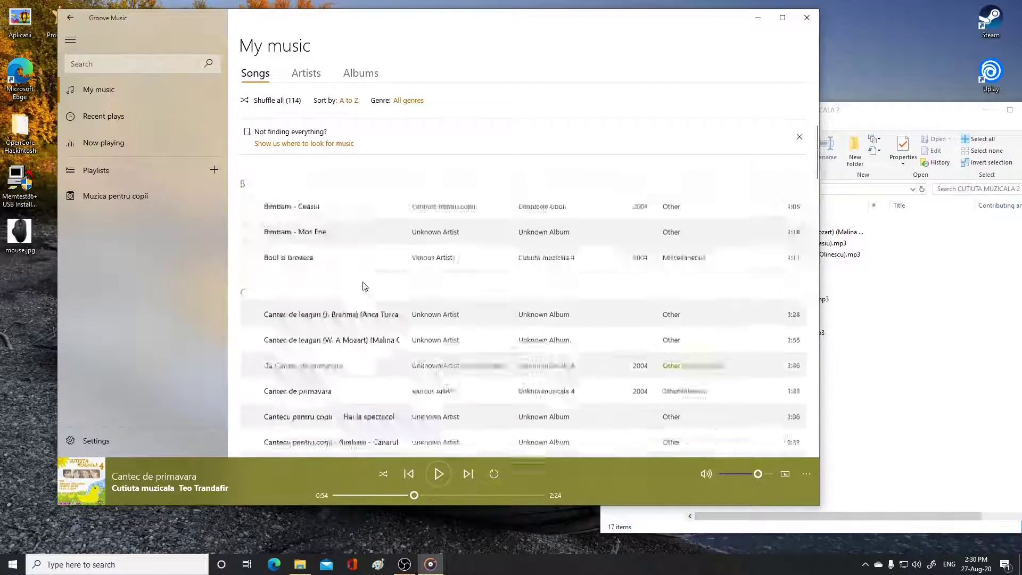
scroll(331, 287, down, 10)
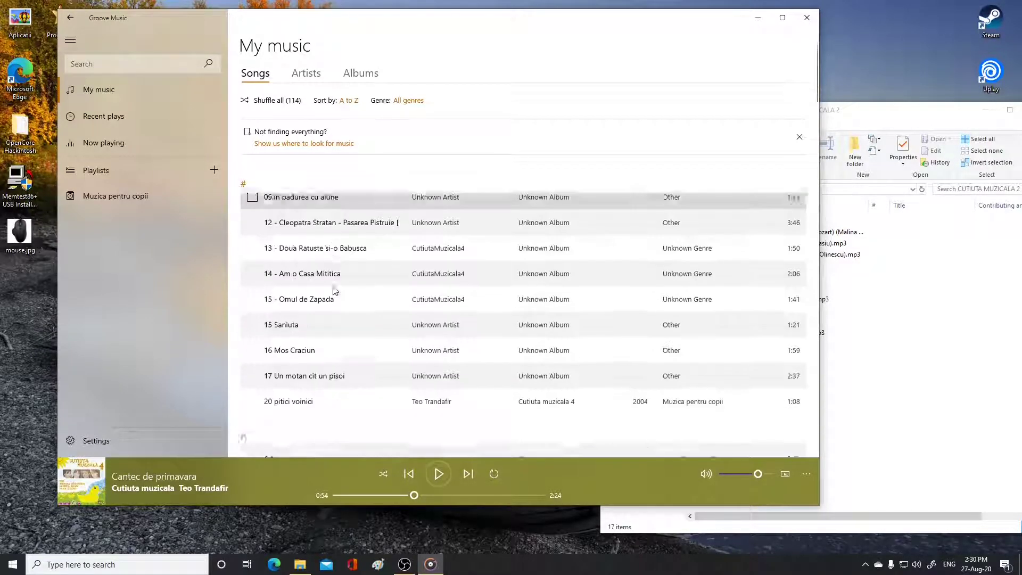
Step: Use the letter index to jump to the songs under B, to those under D and back to B
click(241, 235)
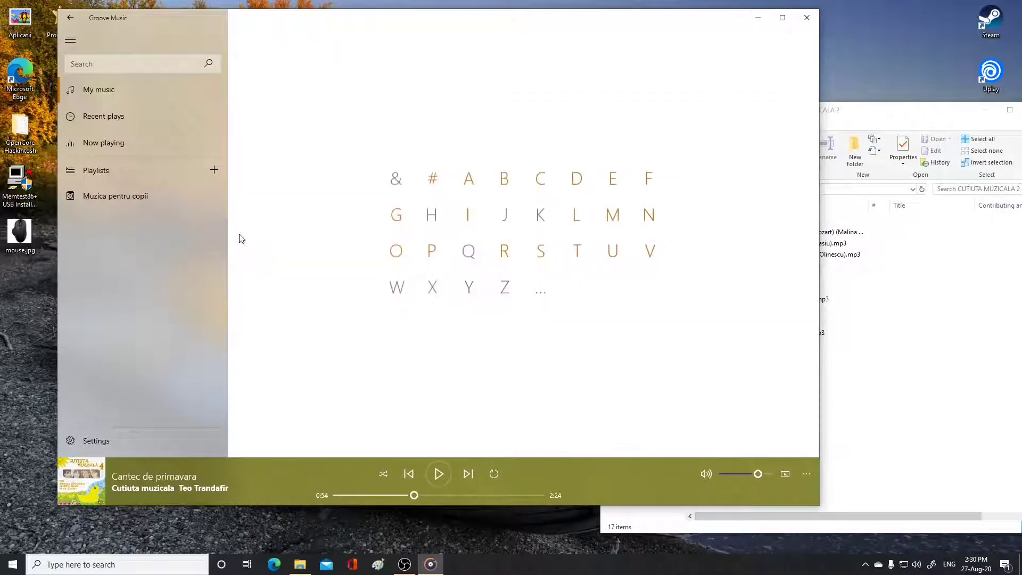
click(510, 182)
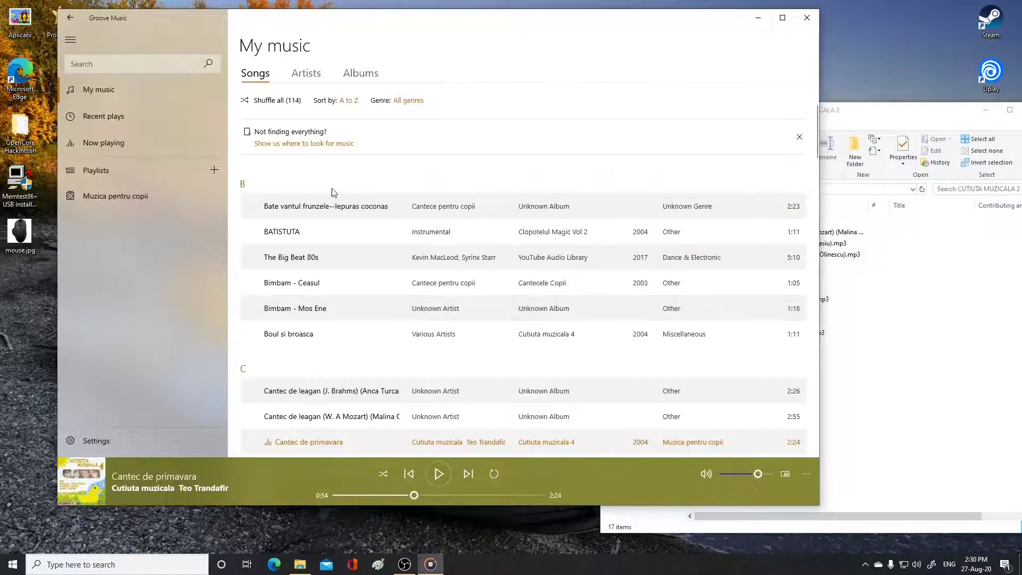
click(246, 191)
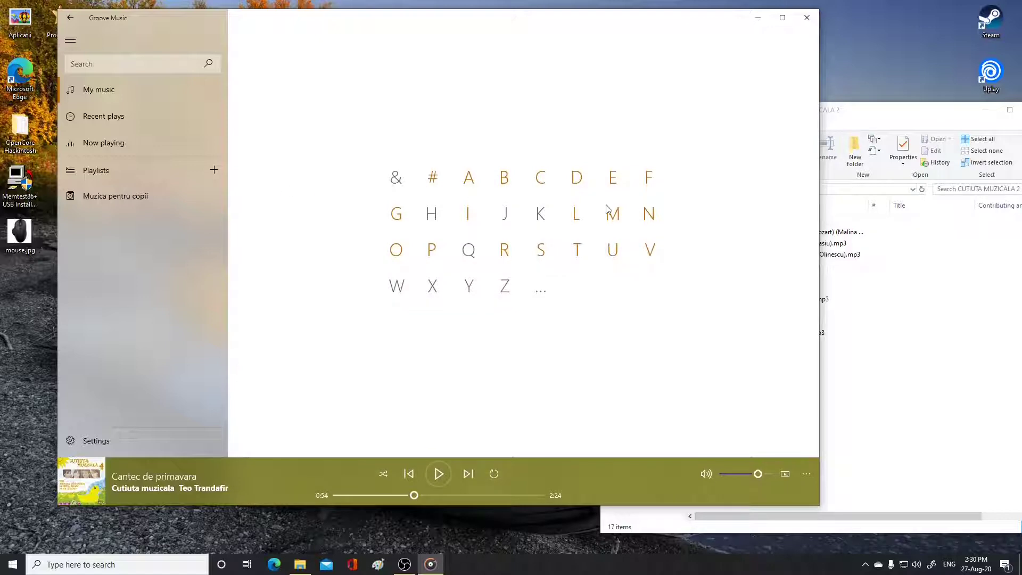
click(576, 183)
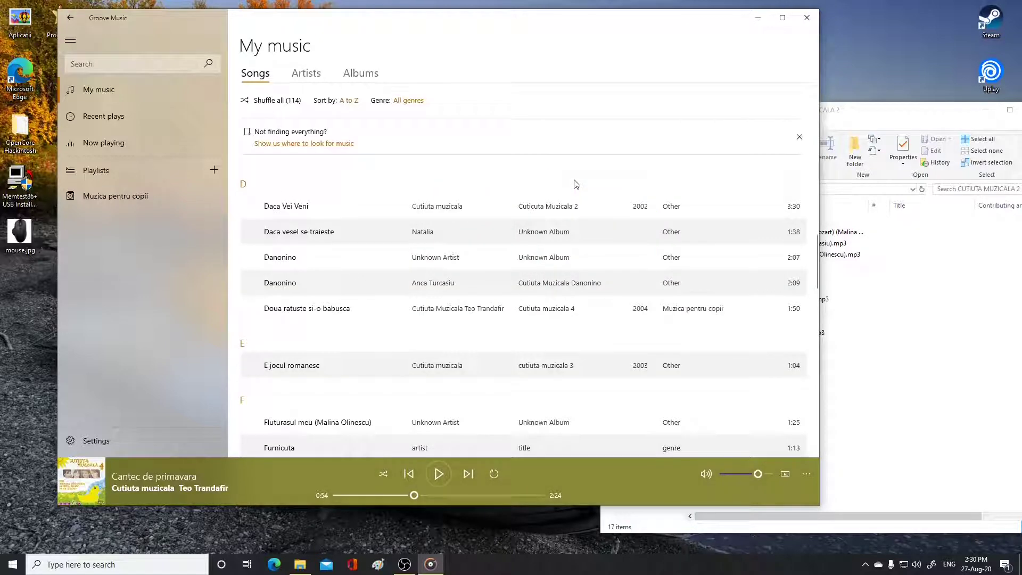
click(243, 186)
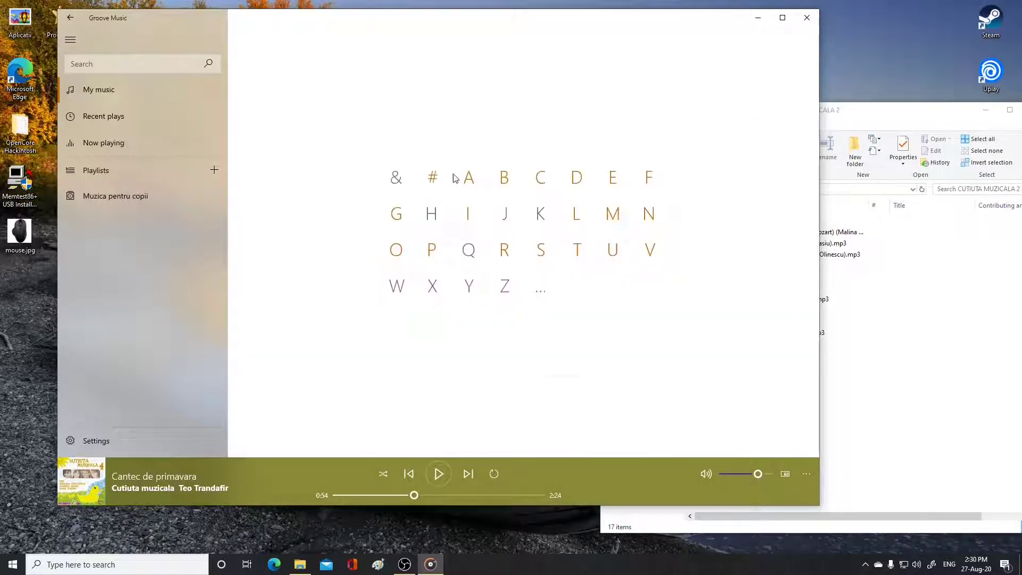
click(503, 178)
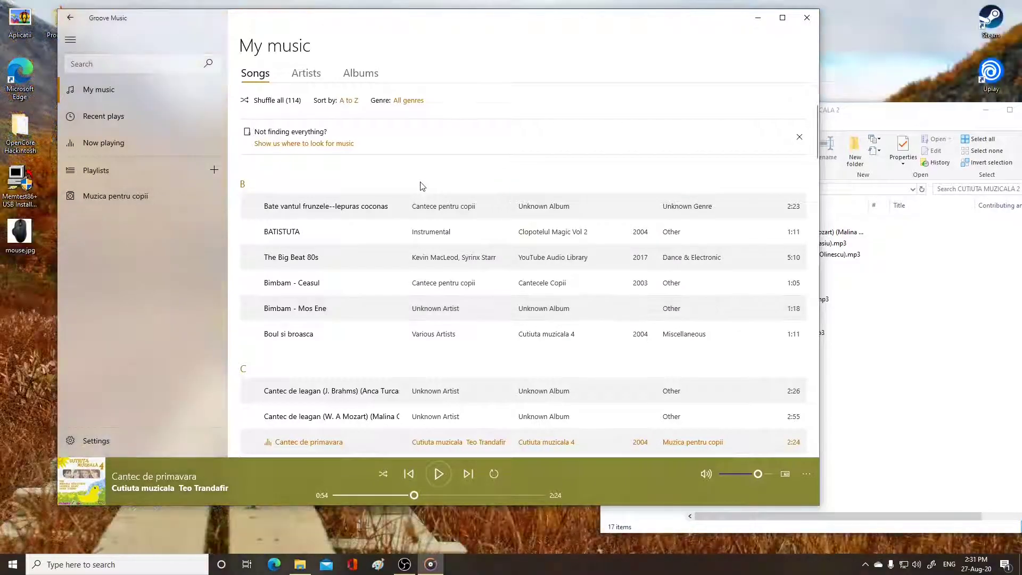
Step: Look through the songs under B, C and D and return to the start of the list
mouse_move(350, 295)
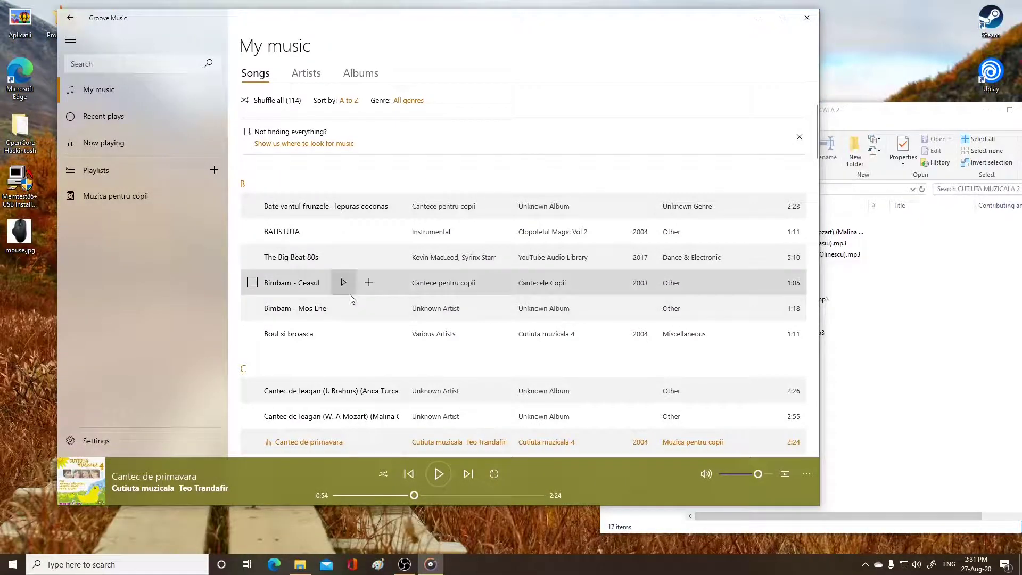
scroll(329, 283, down, 3)
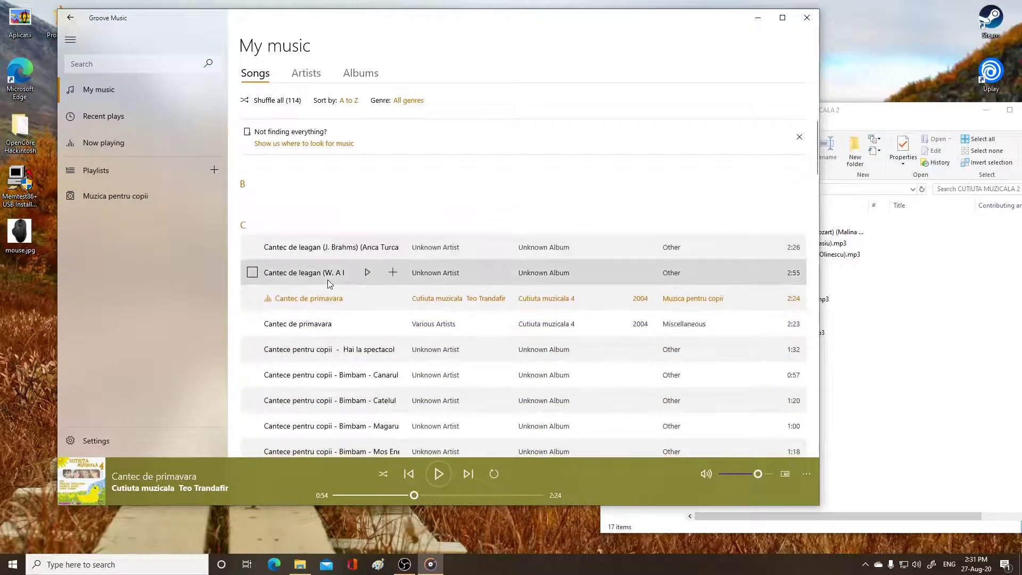
scroll(329, 283, down, 10)
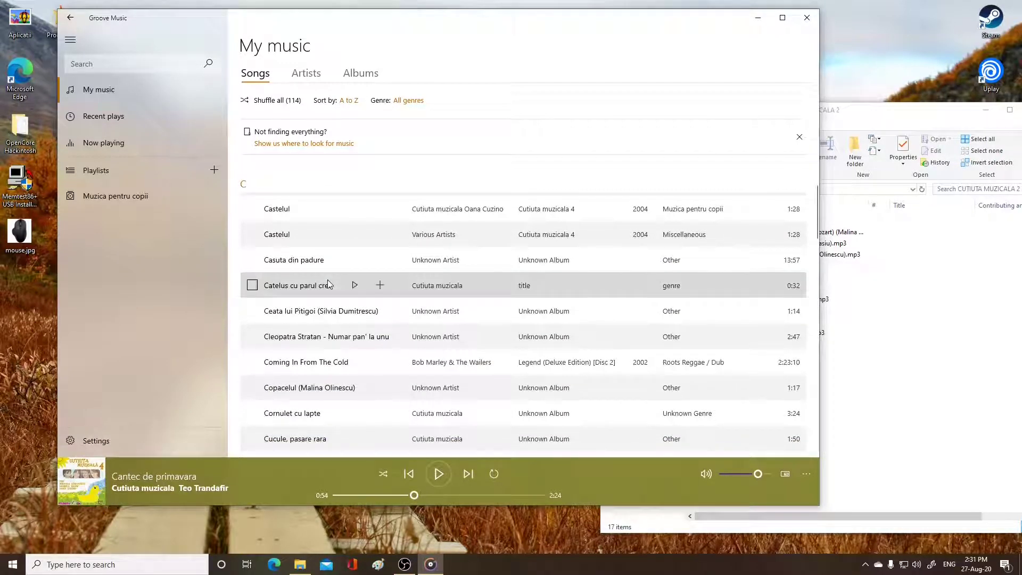
scroll(328, 283, down, 5)
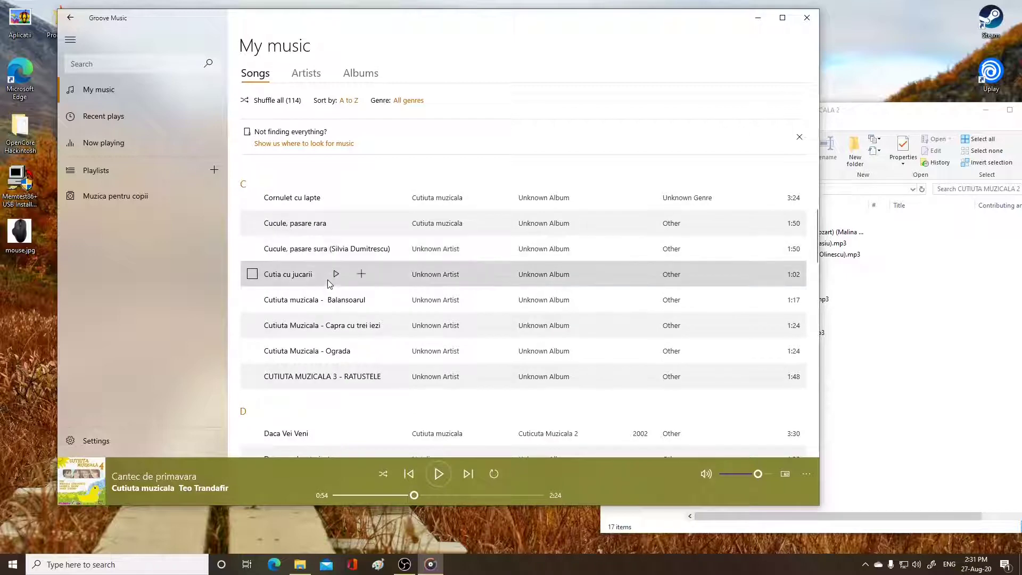
scroll(328, 283, down, 4)
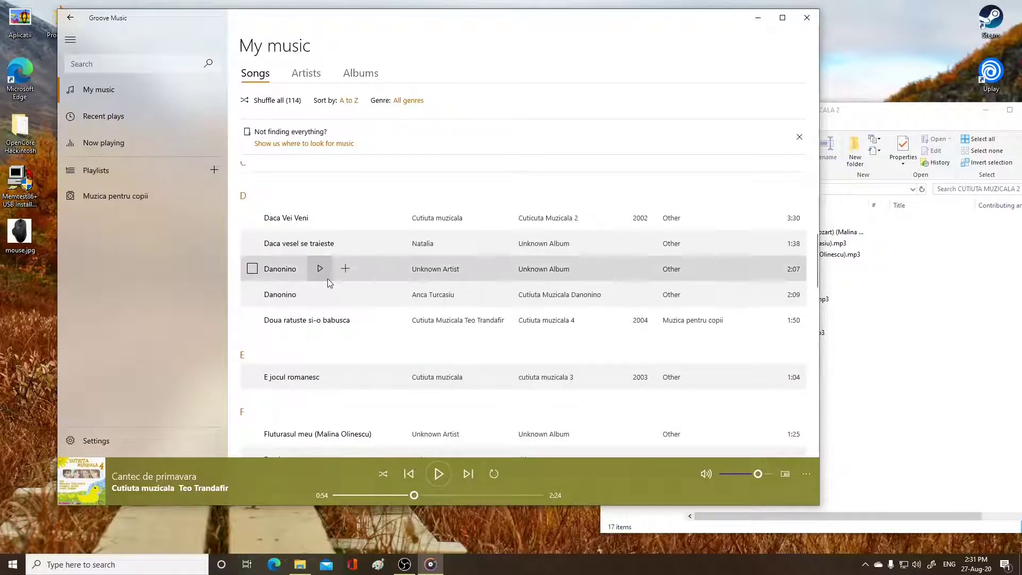
scroll(328, 282, up, 20)
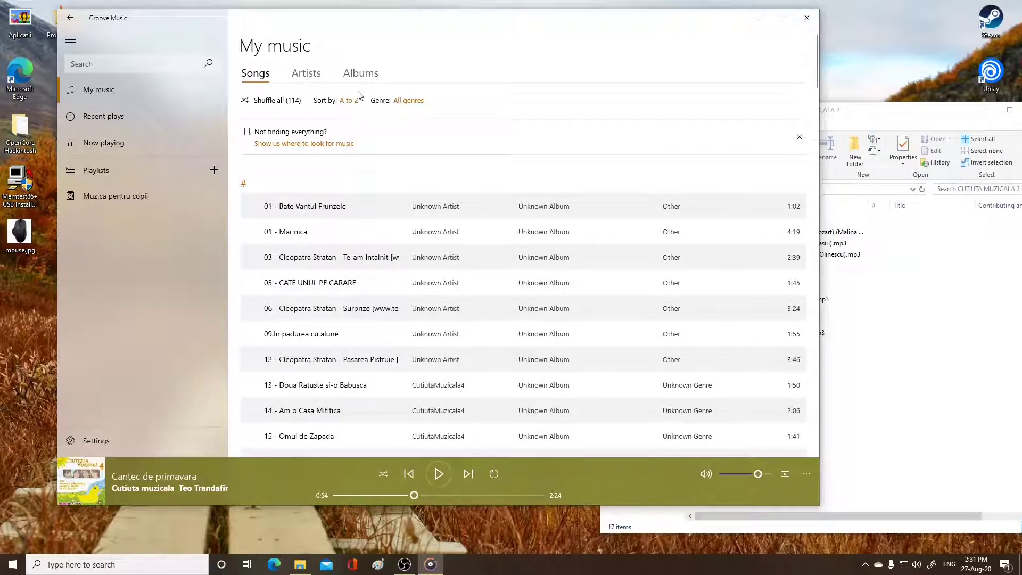
Step: Sort the My music songs by date added and look through the list to its end and back
click(349, 101)
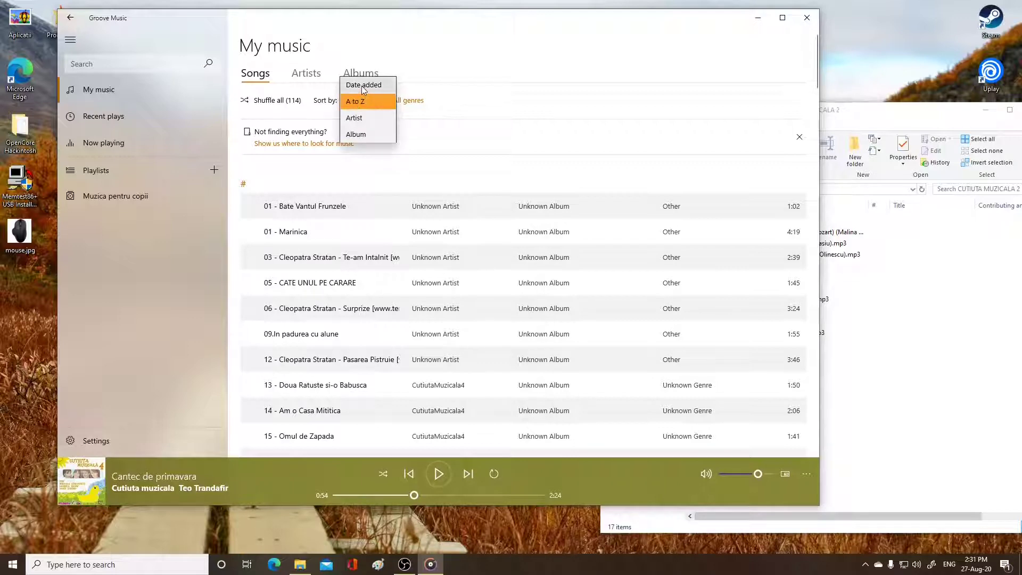
click(363, 85)
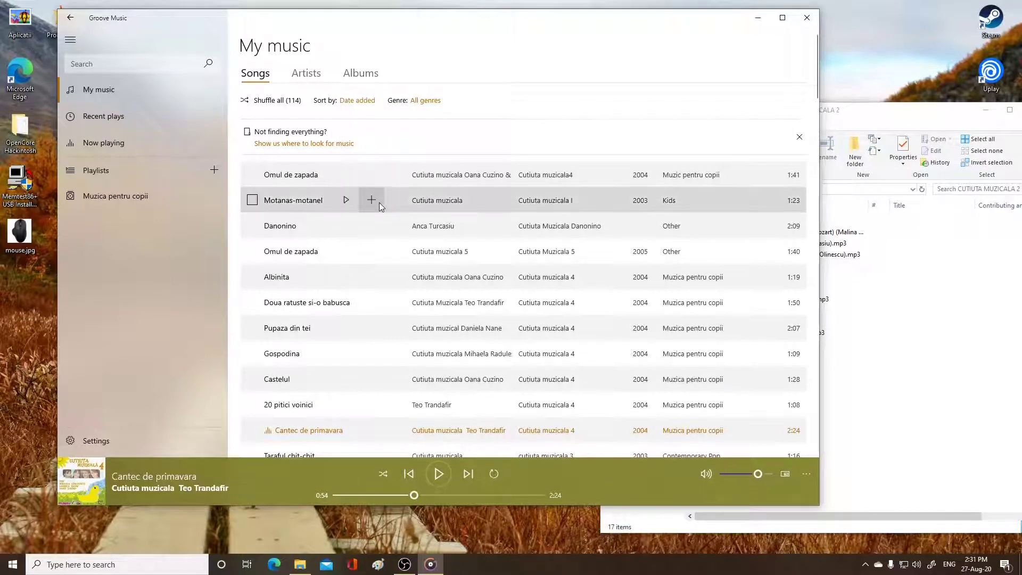
scroll(379, 203, down, 20)
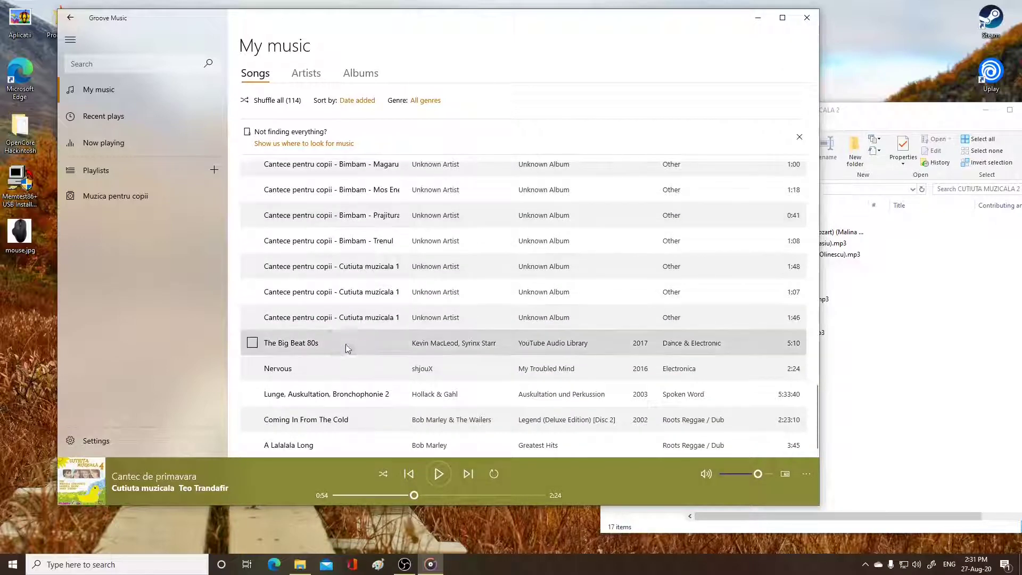
scroll(358, 331, up, 20)
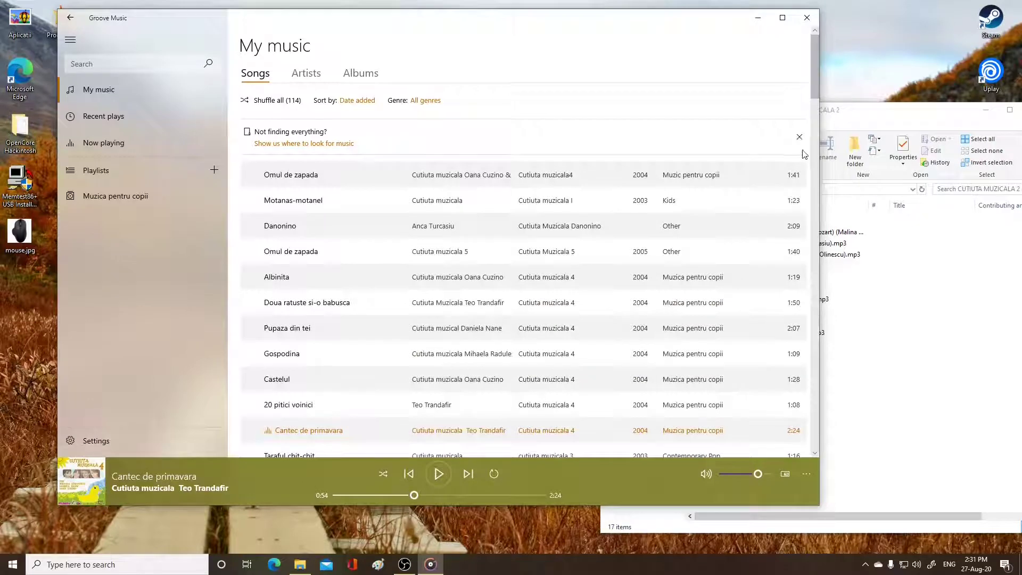
Step: Find A Lalalala Long at the end of the date-sorted songs, play it and pause it at about 0:07
scroll(667, 222, down, 5)
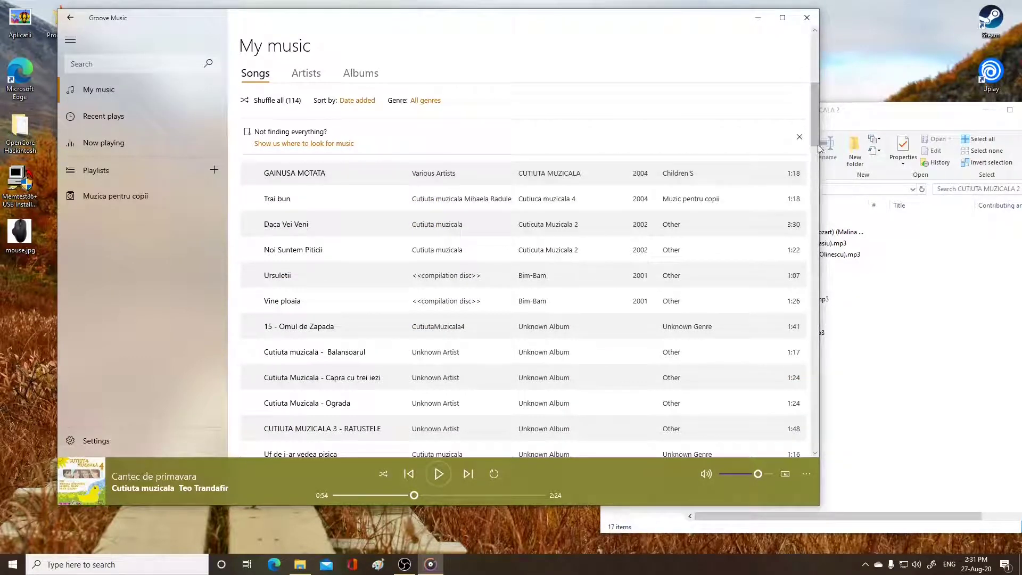
drag(818, 116, 815, 441)
scroll(531, 286, up, 5)
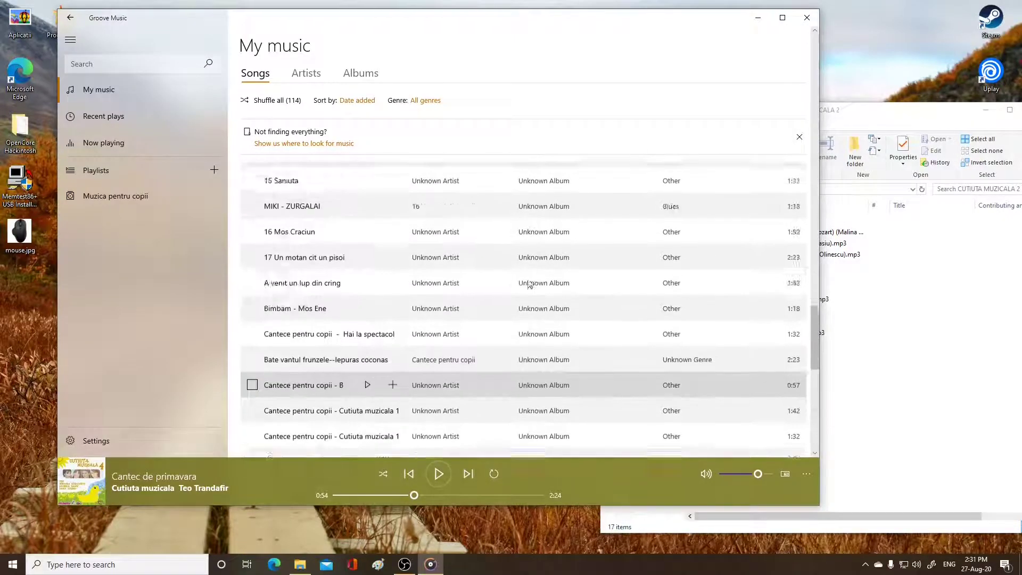
scroll(530, 284, down, 2)
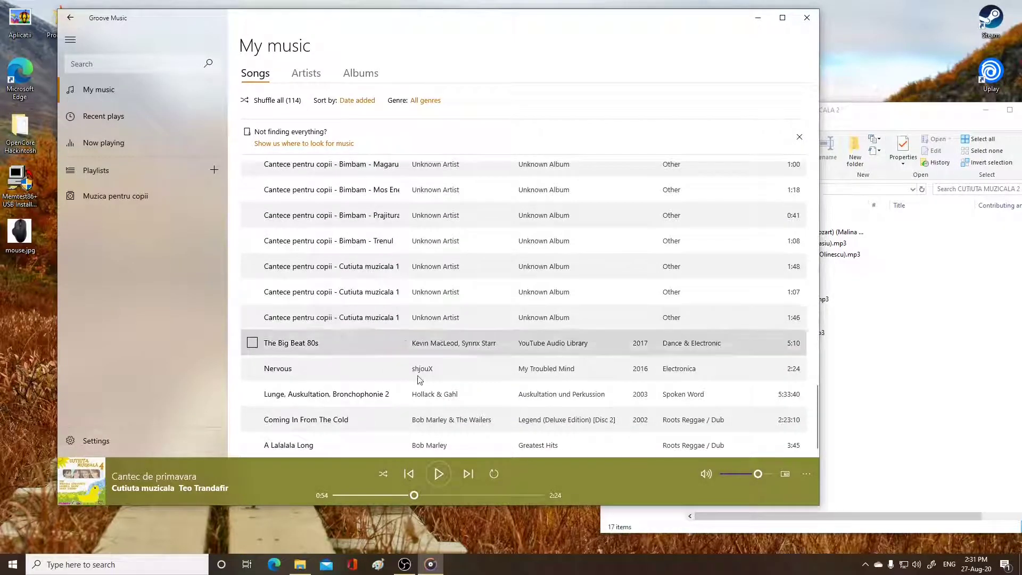
click(285, 442)
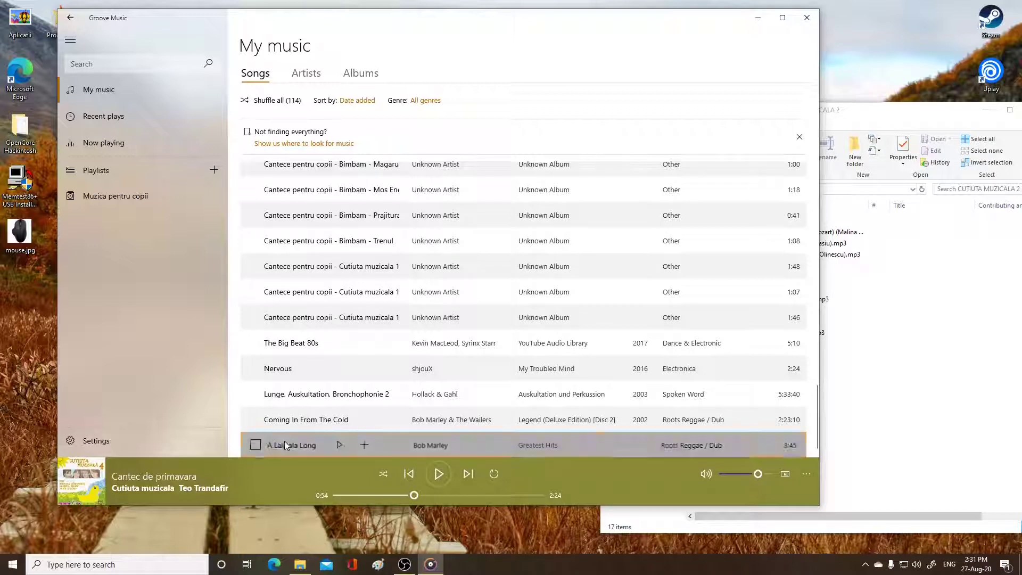
click(337, 445)
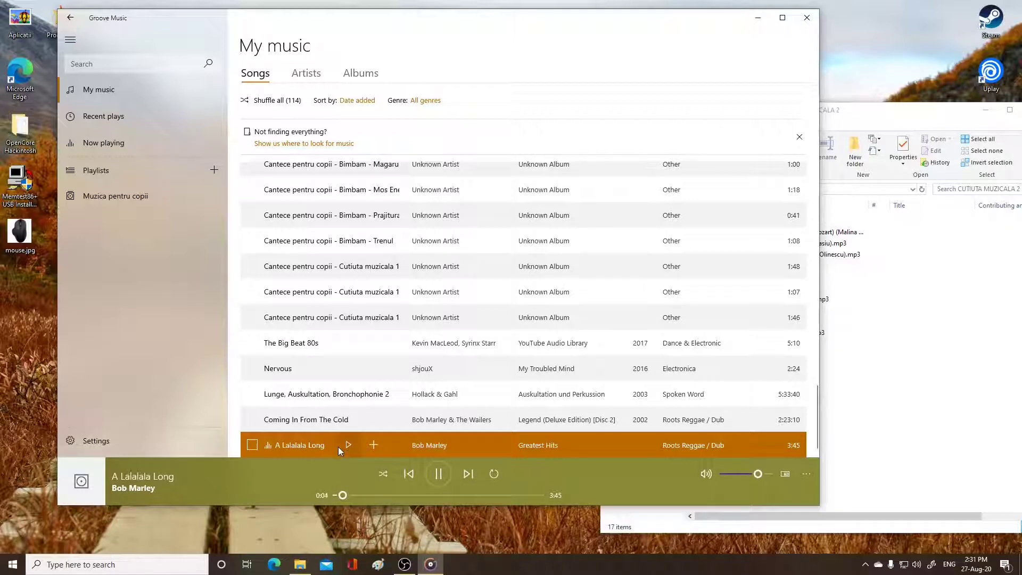
click(439, 476)
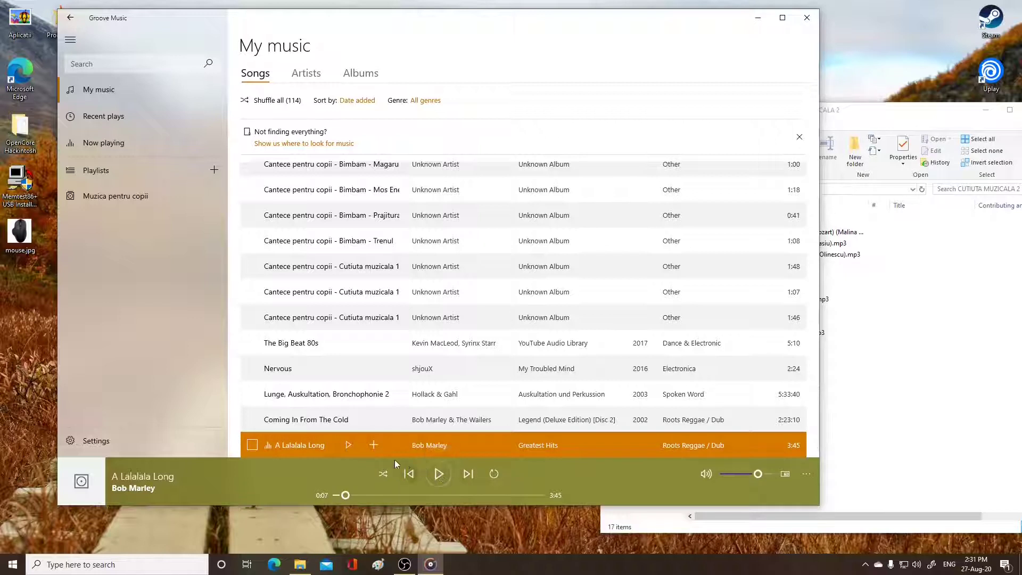
Step: Add A Lalalala Long to the Muzica pentru copii playlist and open that playlist
click(374, 446)
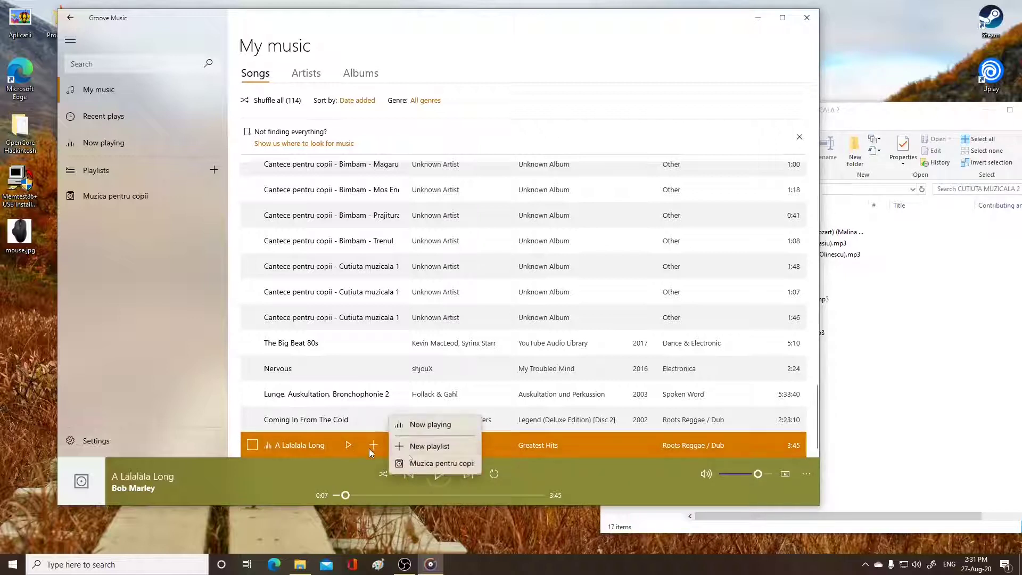
click(421, 465)
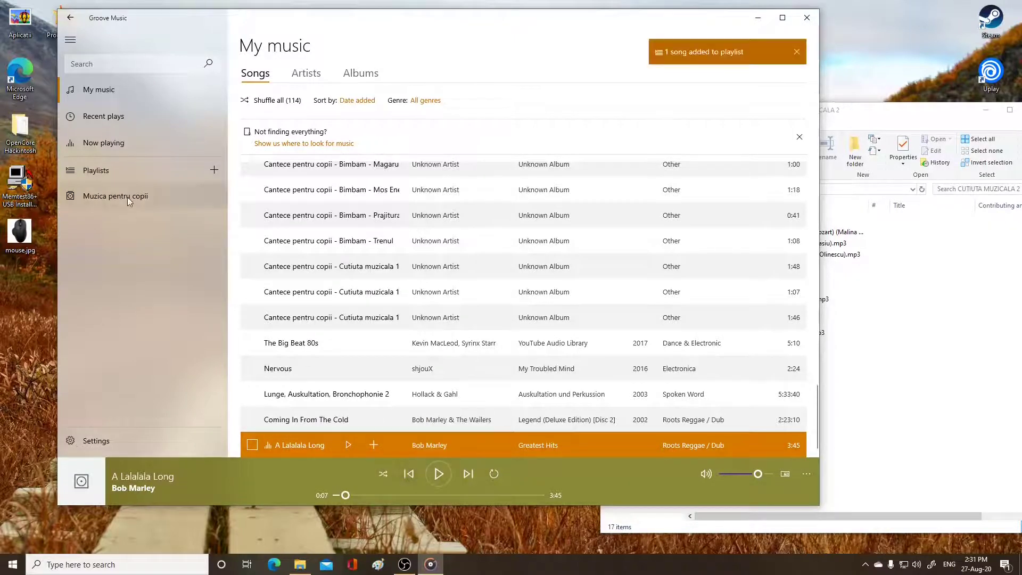
click(127, 197)
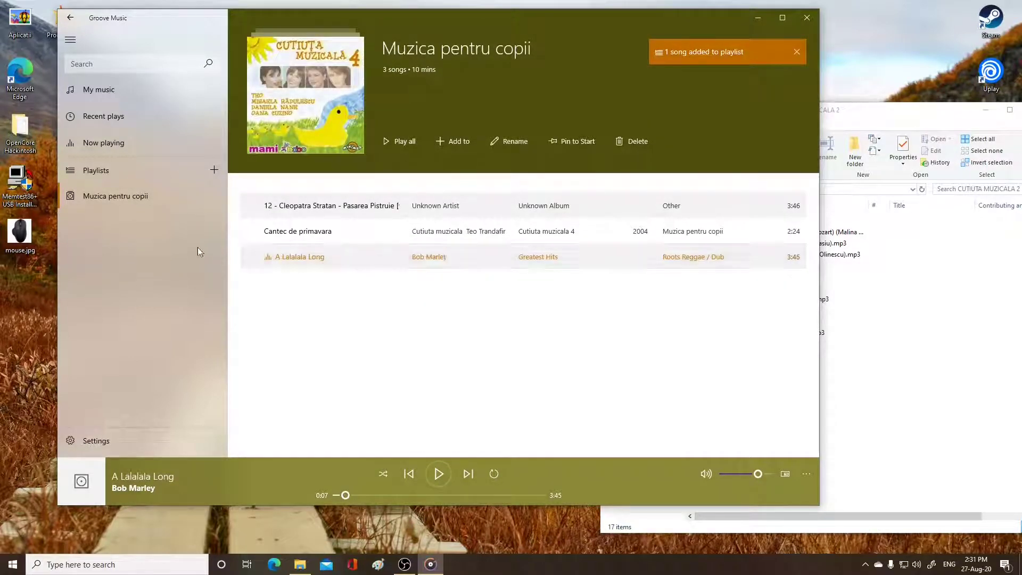
Step: Create a new playlist named Muzica buna
click(113, 165)
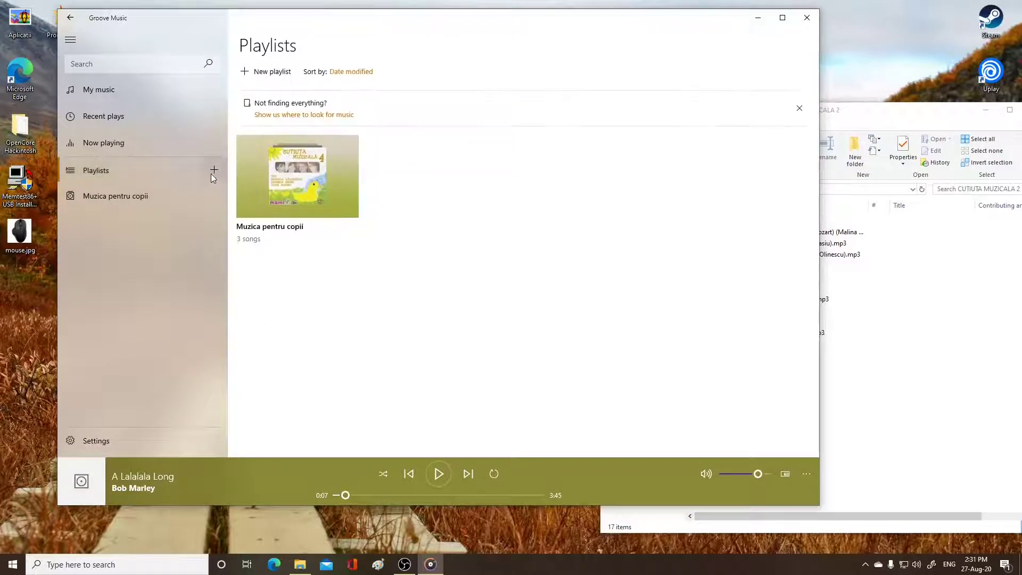
click(213, 173)
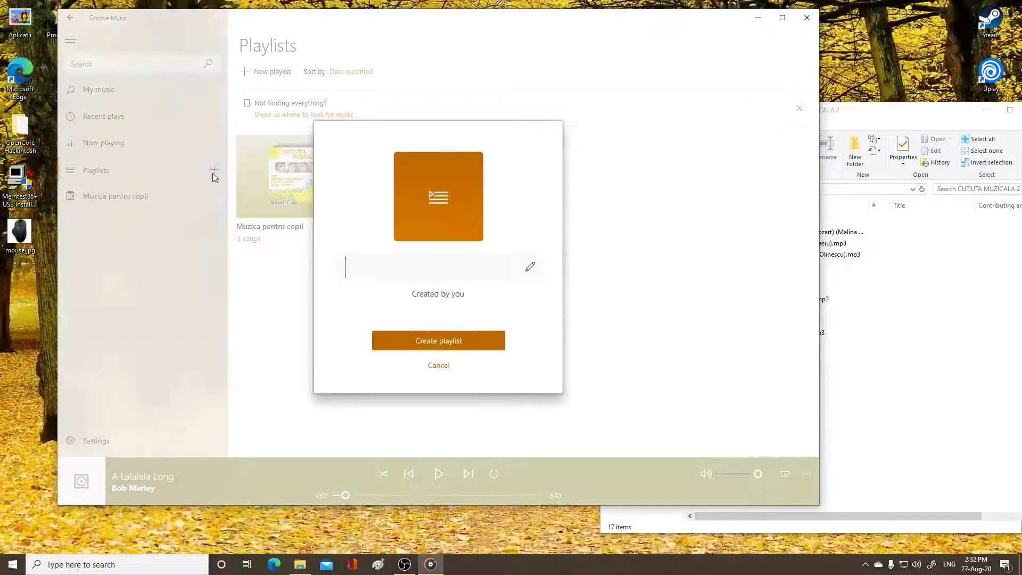
text(muzica)
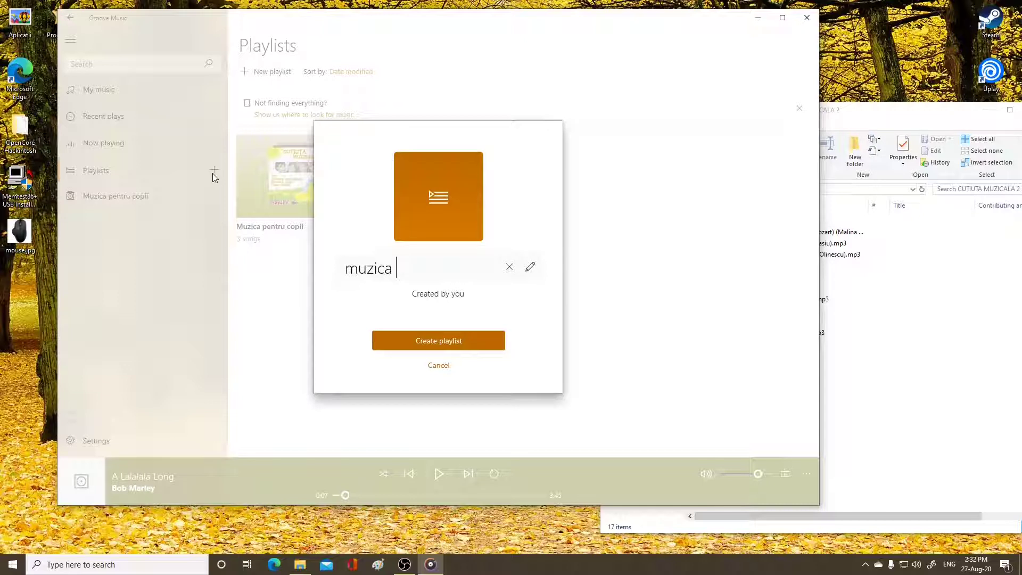
text( buna)
click(359, 269)
key(BackSpace)
text(M)
click(447, 339)
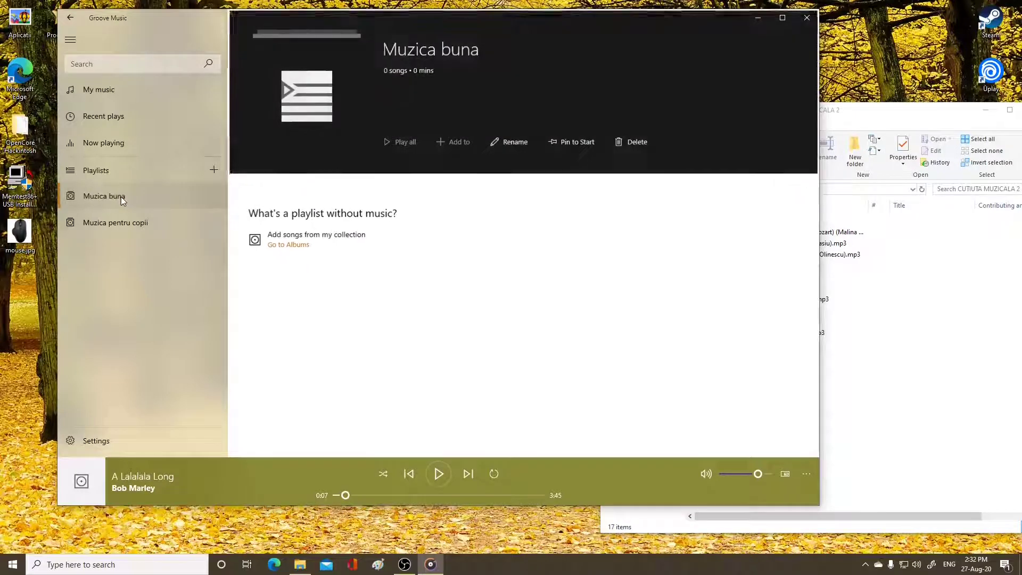
Step: Remove A Lalalala Long from the Muzica pentru copii playlist and return to the overview of all playlists
click(113, 223)
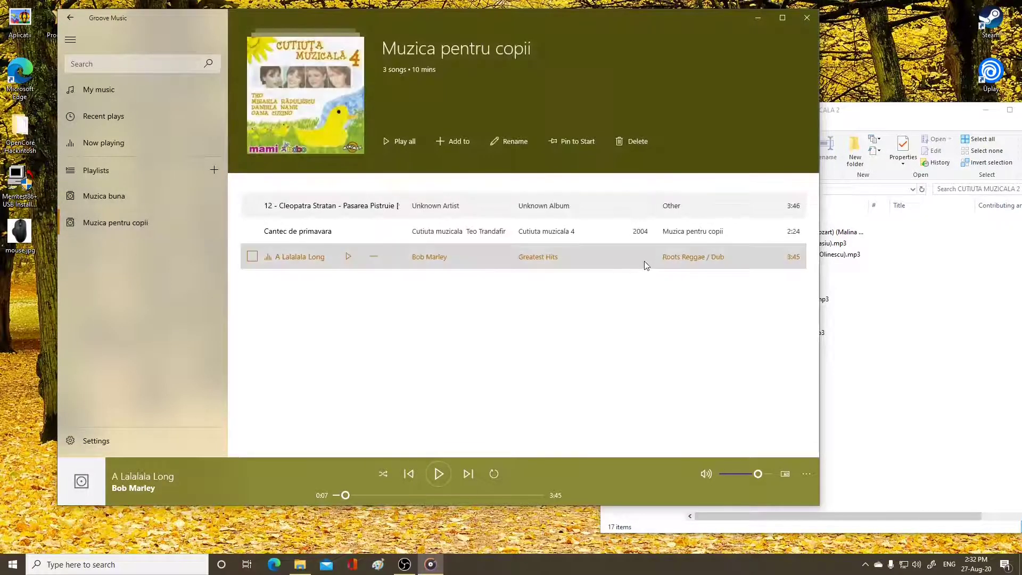
click(374, 258)
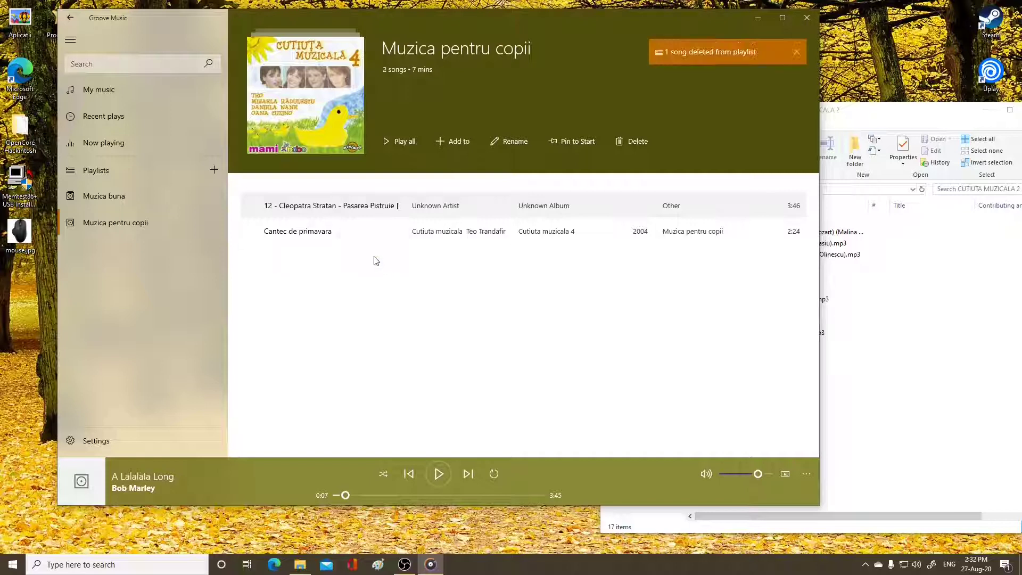
click(317, 232)
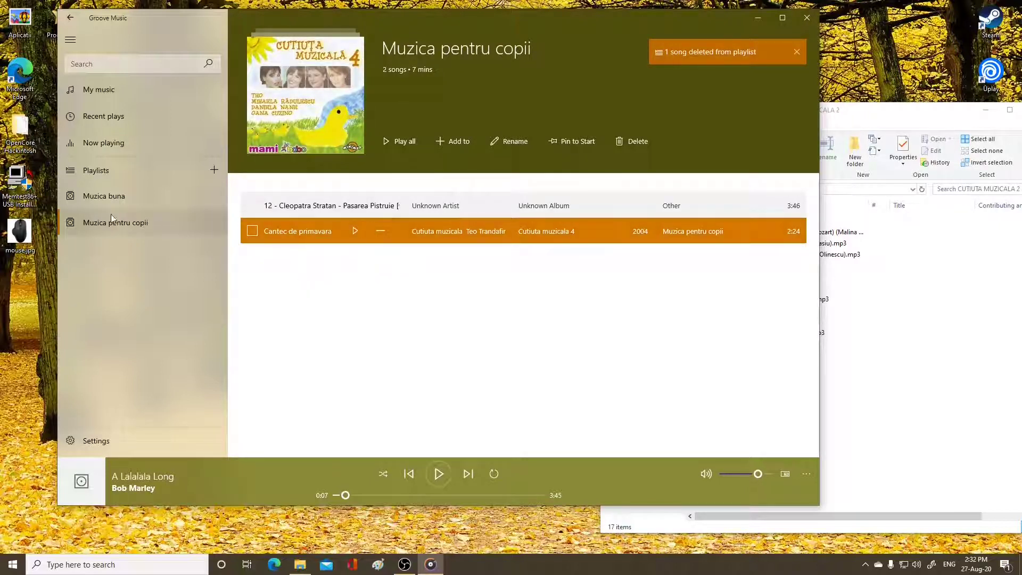
click(96, 172)
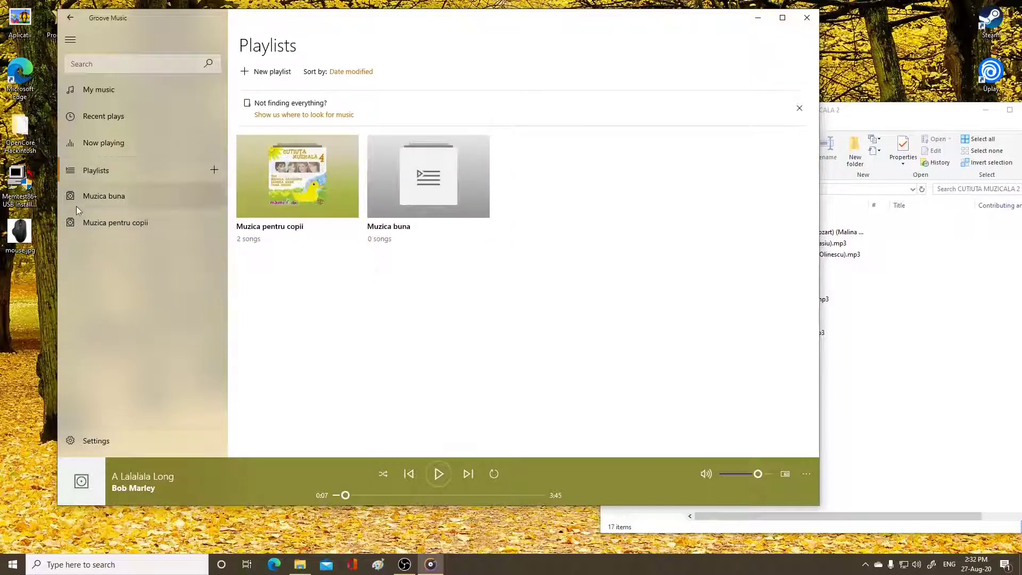
Step: Find A Lalalala Long at the end of the My music songs and add it to the Muzica buna playlist
click(88, 91)
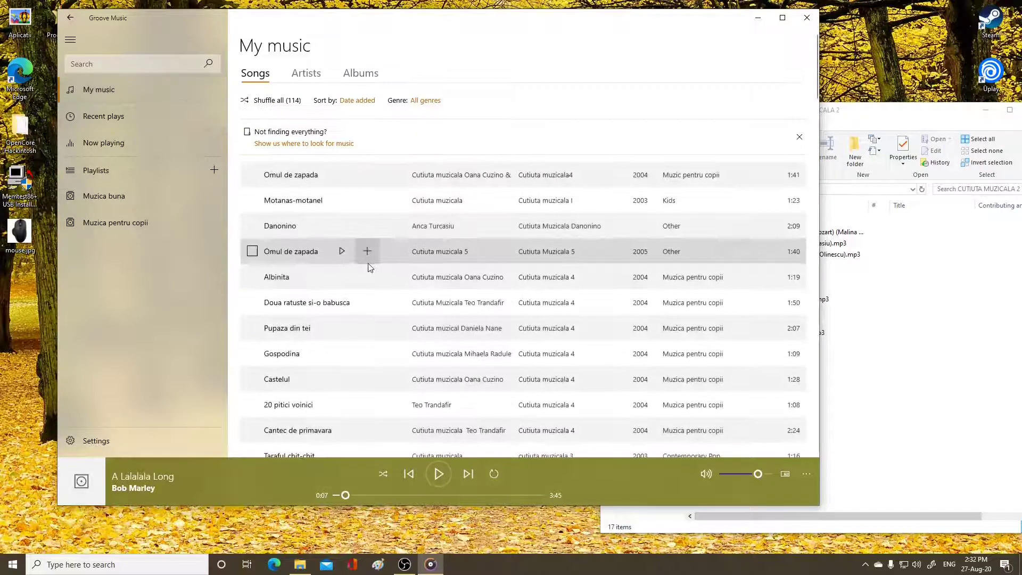
scroll(357, 275, down, 10)
scroll(351, 280, down, 10)
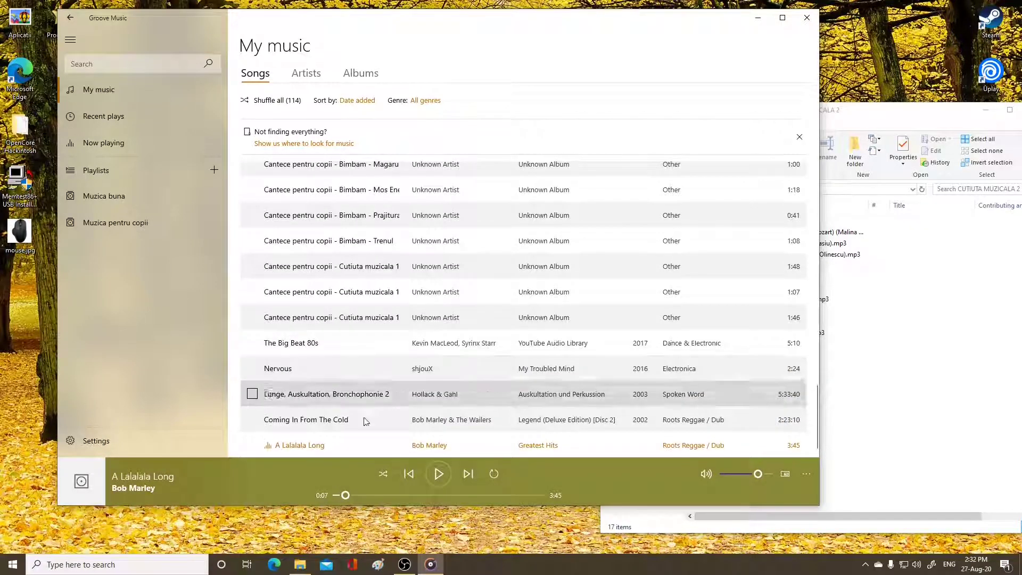
click(374, 445)
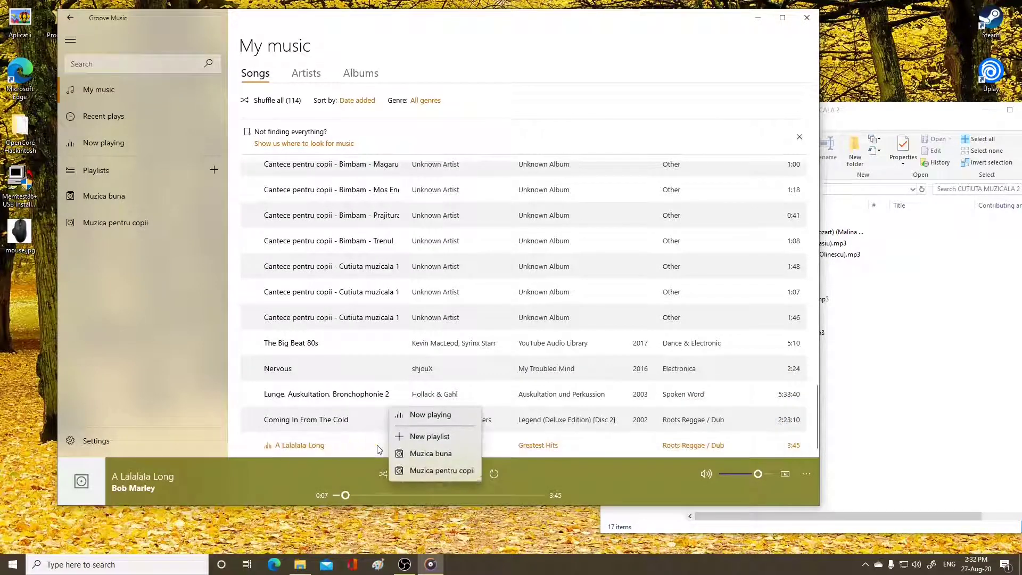
click(435, 457)
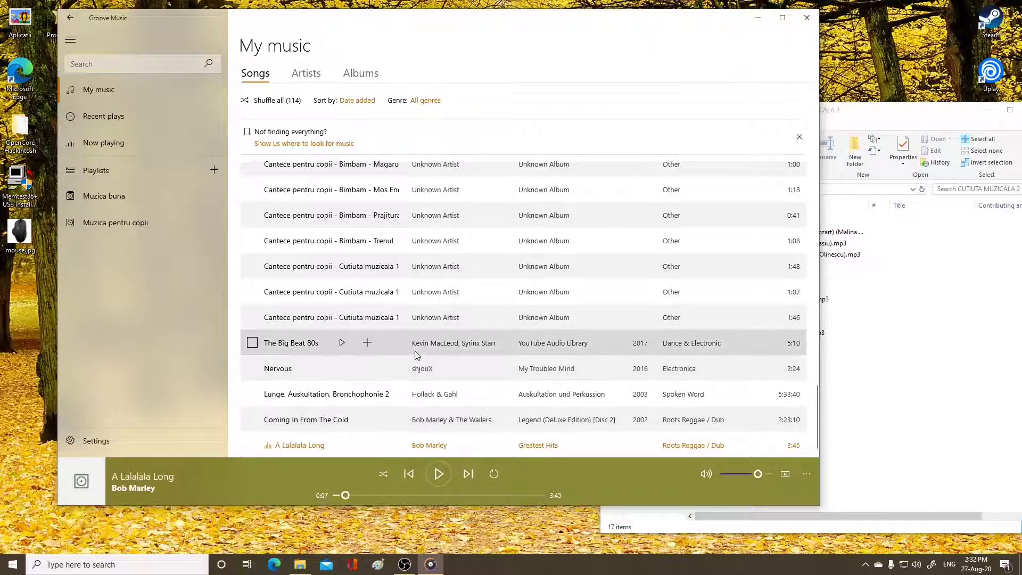
Step: Play The Big Beat 80s, pause it at about 0:01 and add it to the Muzica buna playlist
click(342, 344)
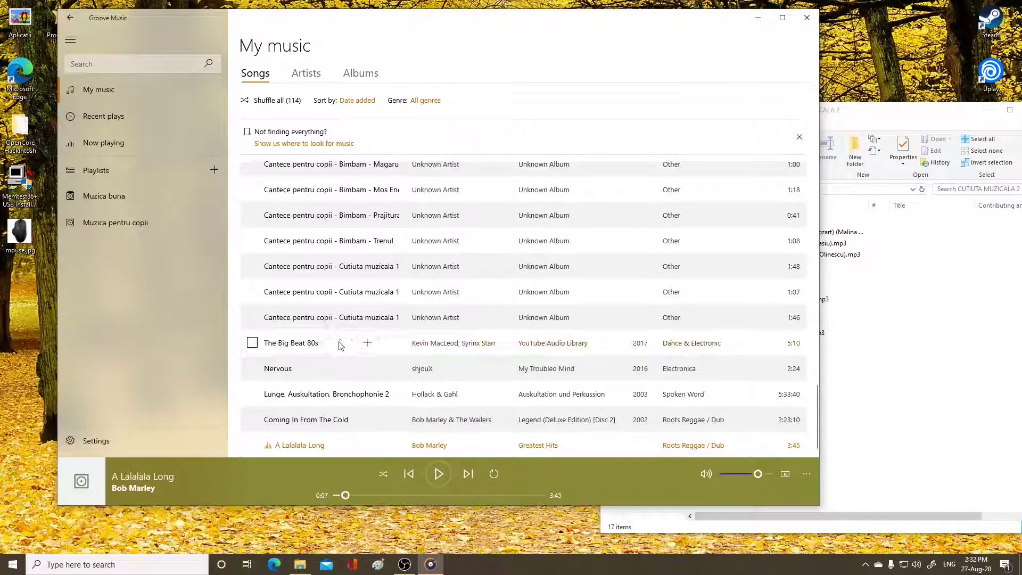
click(440, 475)
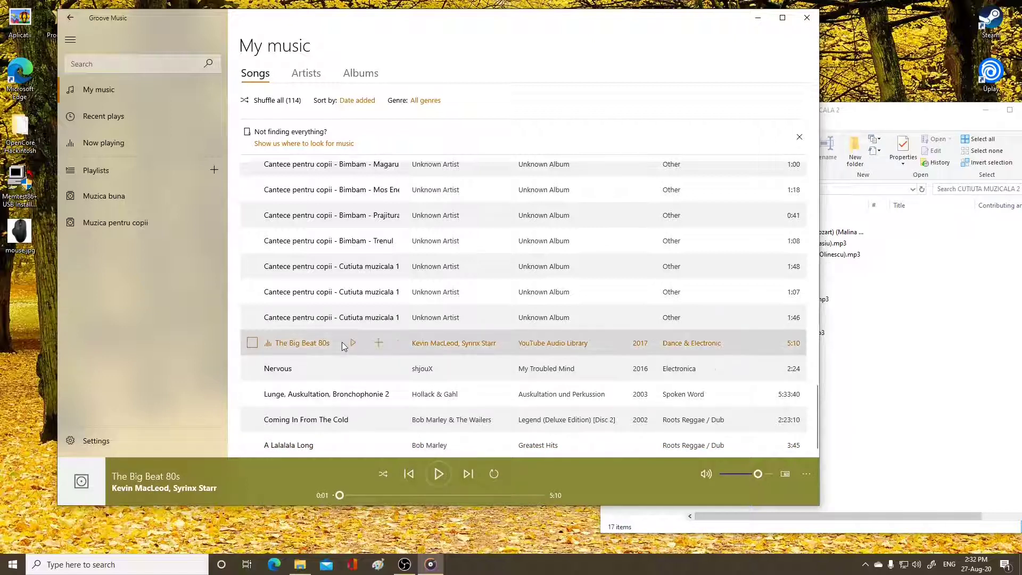
click(377, 344)
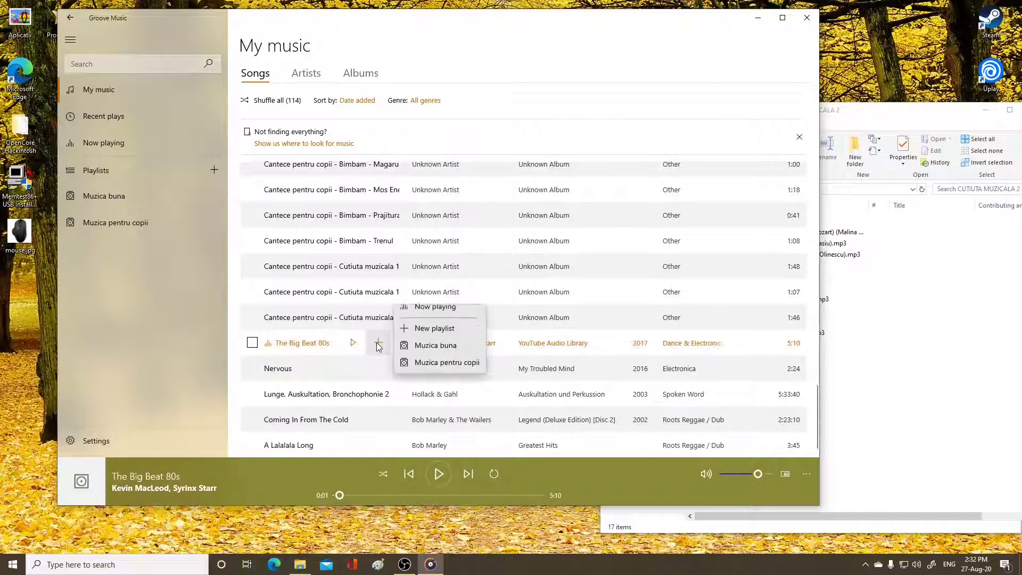
click(437, 347)
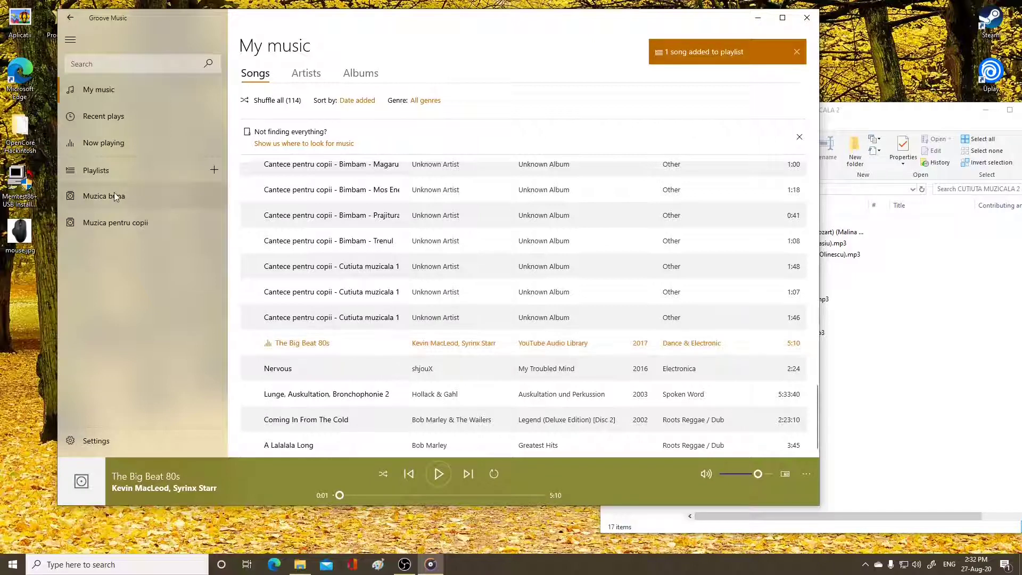
Step: Open the Muzica buna playlist and briefly play A Lalalala Long and The Big Beat 80s, pausing each one
click(114, 196)
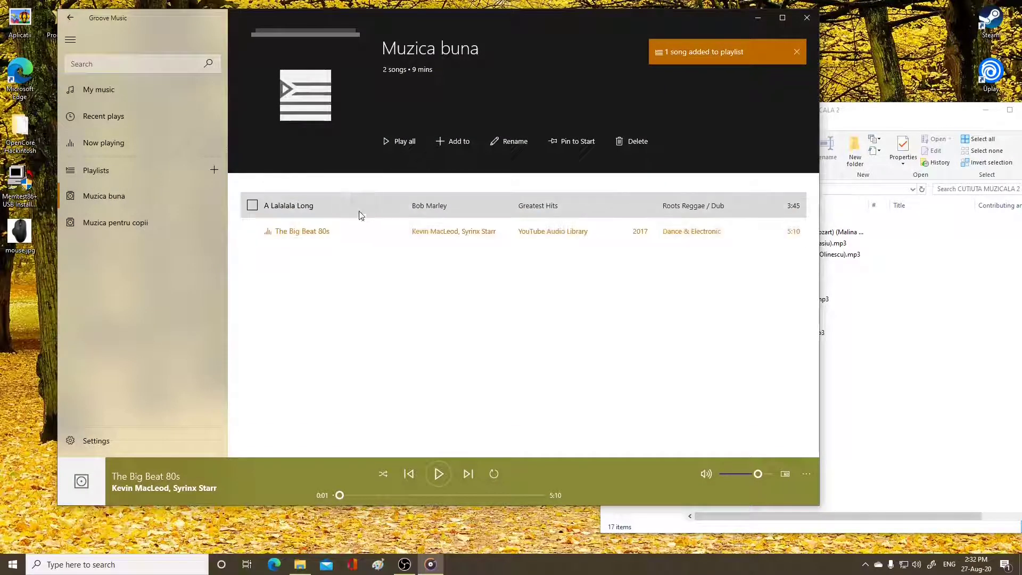
double_click(335, 208)
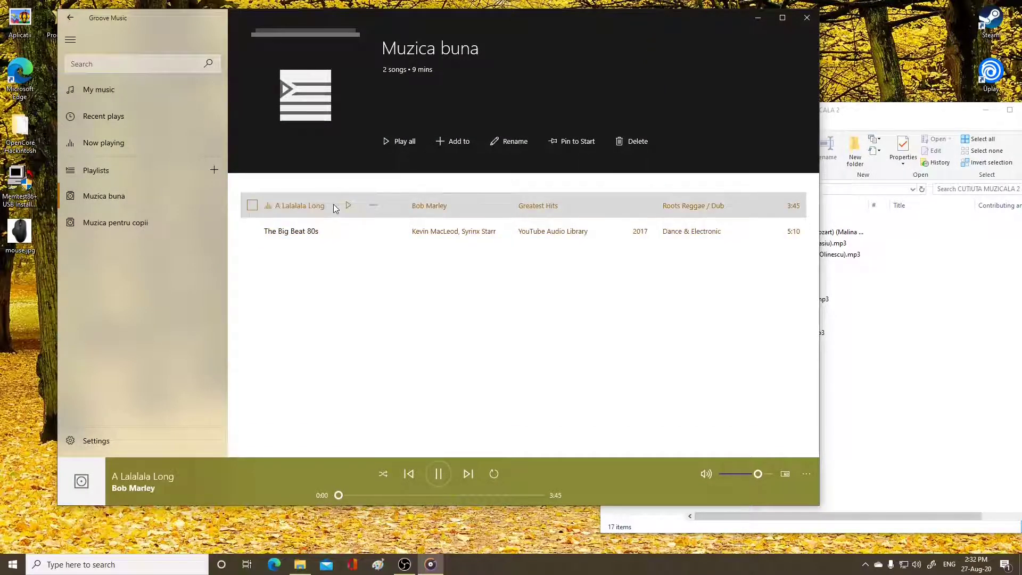
click(443, 479)
click(319, 234)
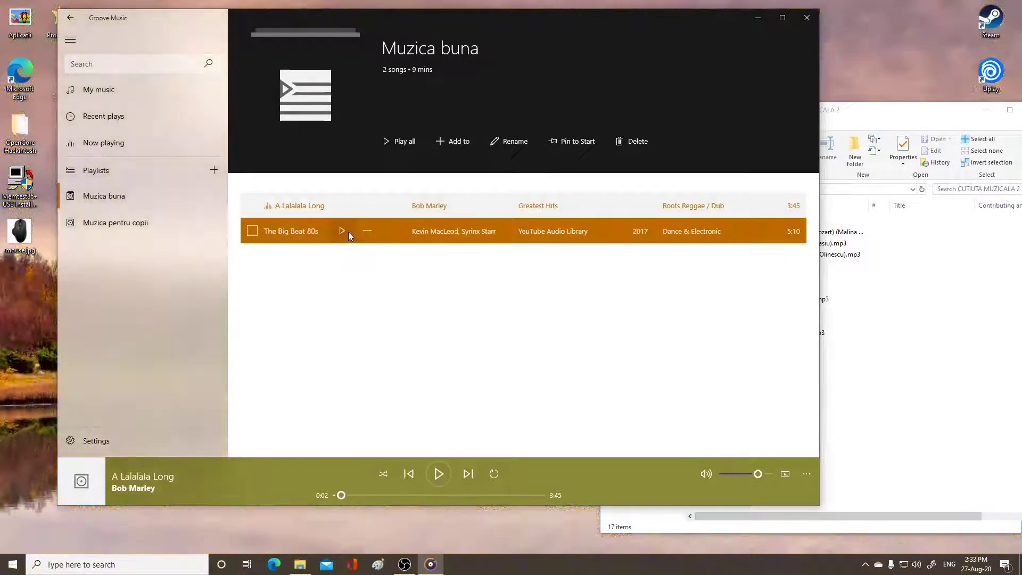
click(347, 231)
click(438, 477)
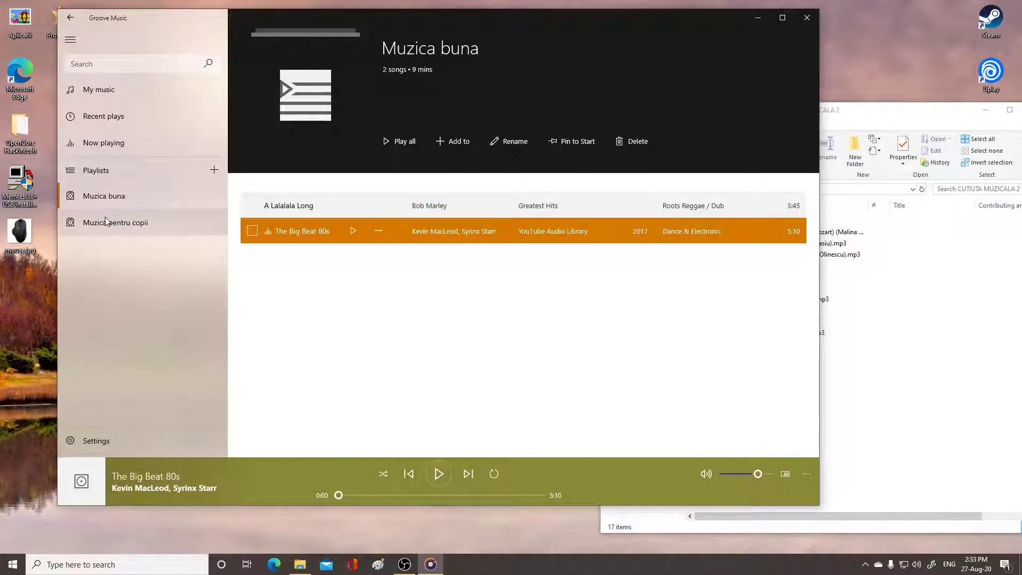
Step: Play all of the Muzica pentru copii playlist, skip to Cantec de primavara and pause it at about 0:04
click(117, 220)
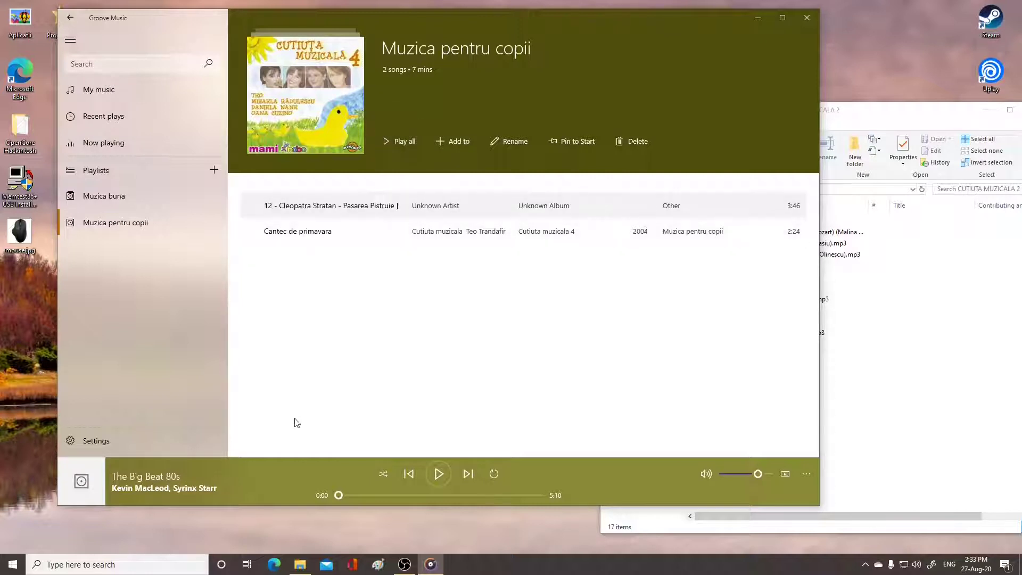
click(398, 143)
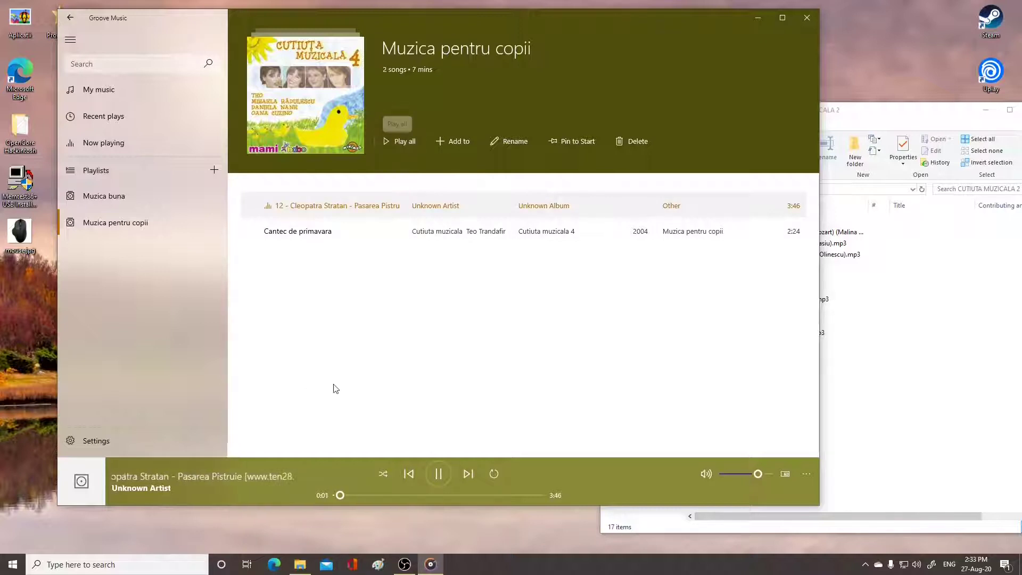
click(468, 474)
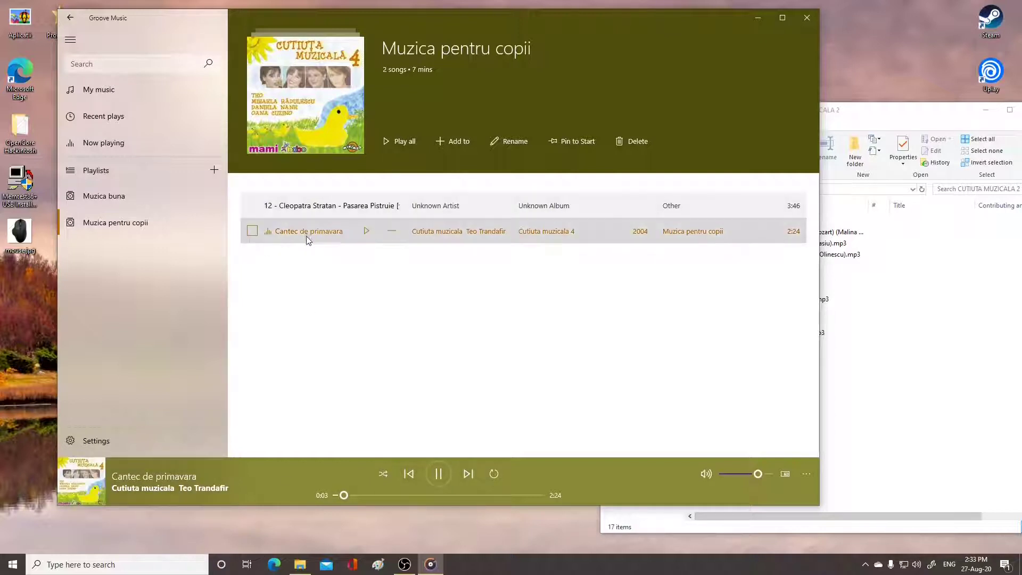
click(438, 474)
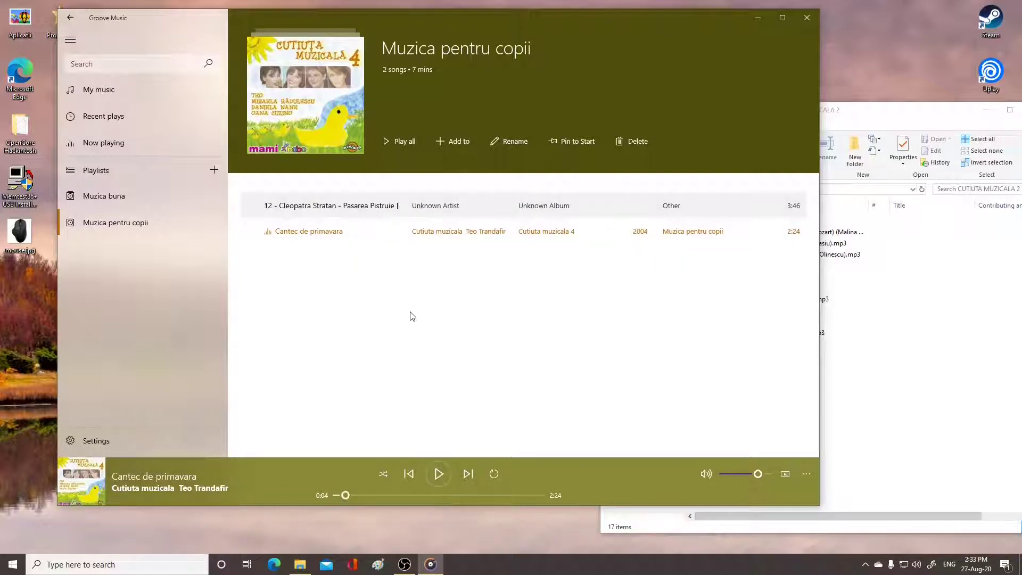
Step: Turn on shuffle, play all of the Muzica pentru copii playlist and pause at about 0:03
click(377, 475)
click(407, 147)
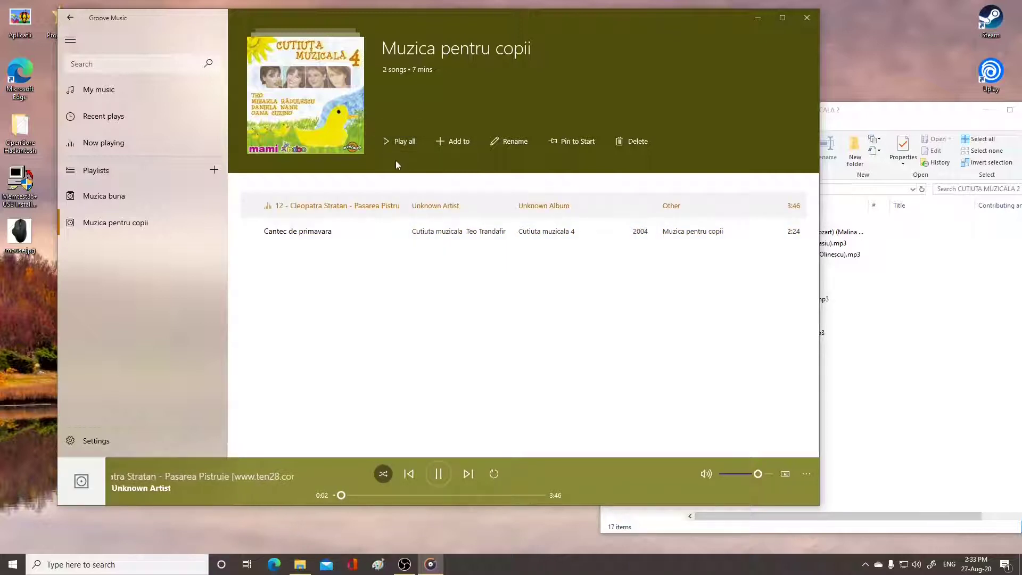
click(437, 474)
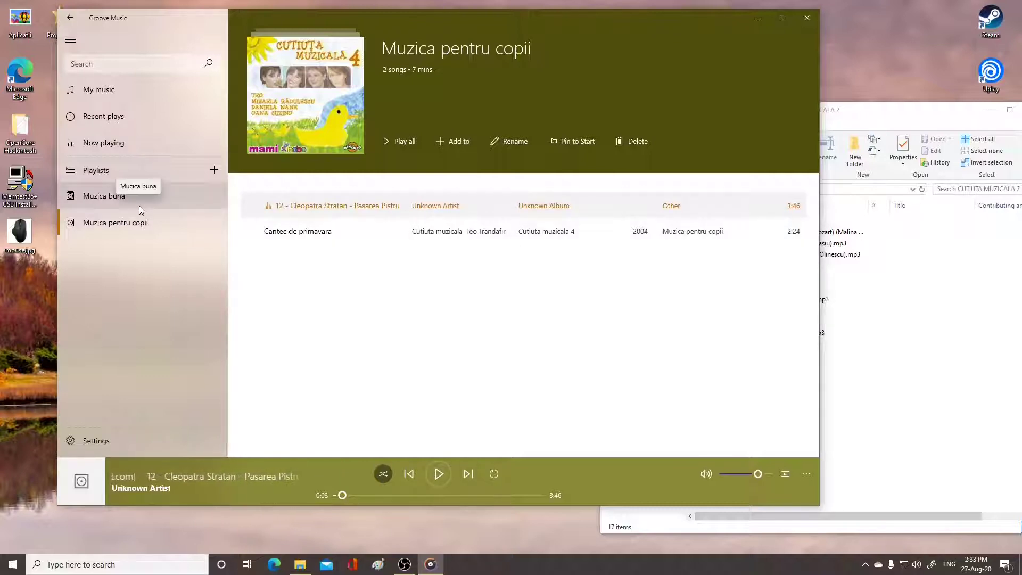
click(123, 224)
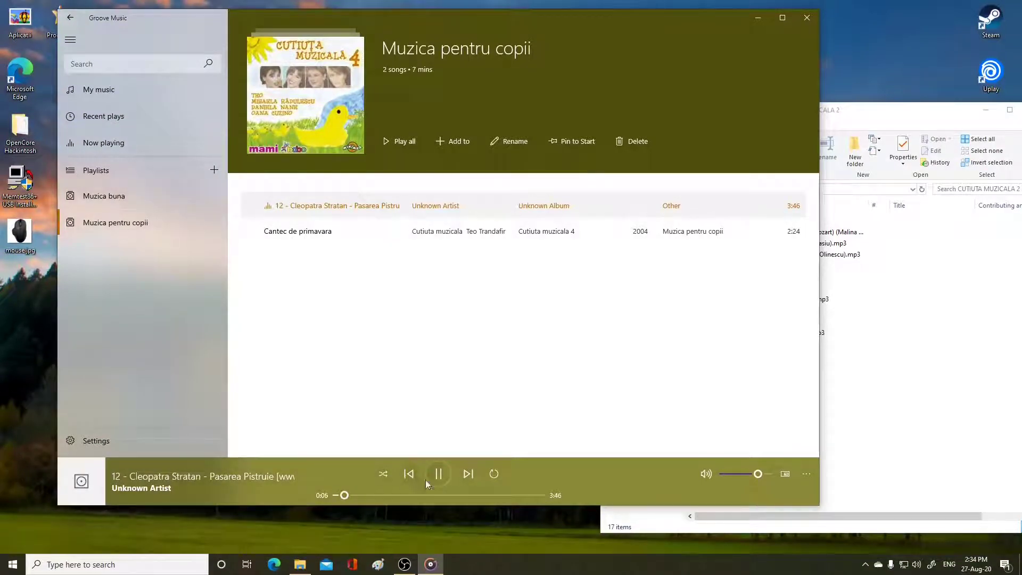
Step: Play all of the Muzica buna playlist with shuffle off, pause at about 0:07 and set repeat to all
click(107, 196)
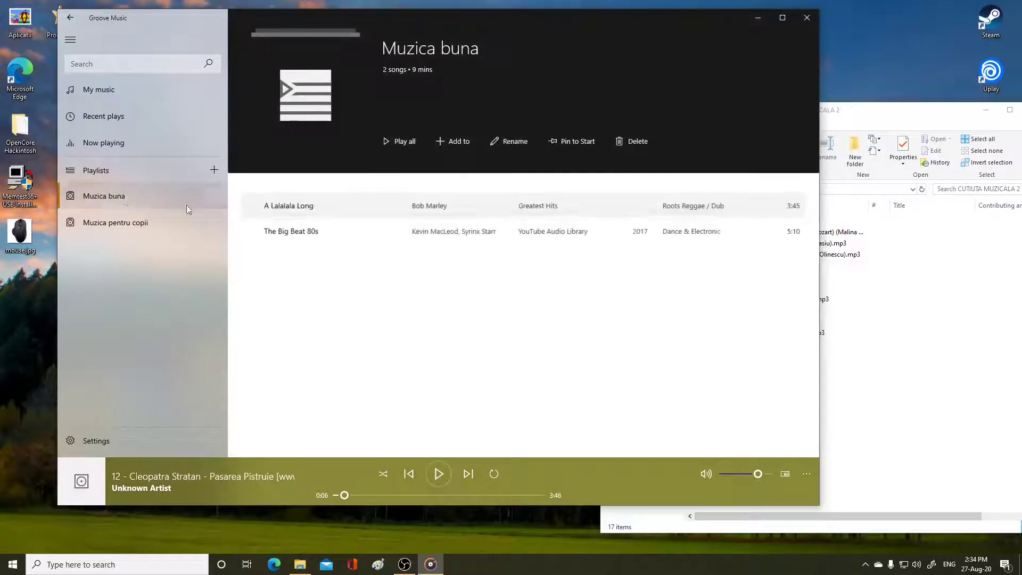
click(386, 476)
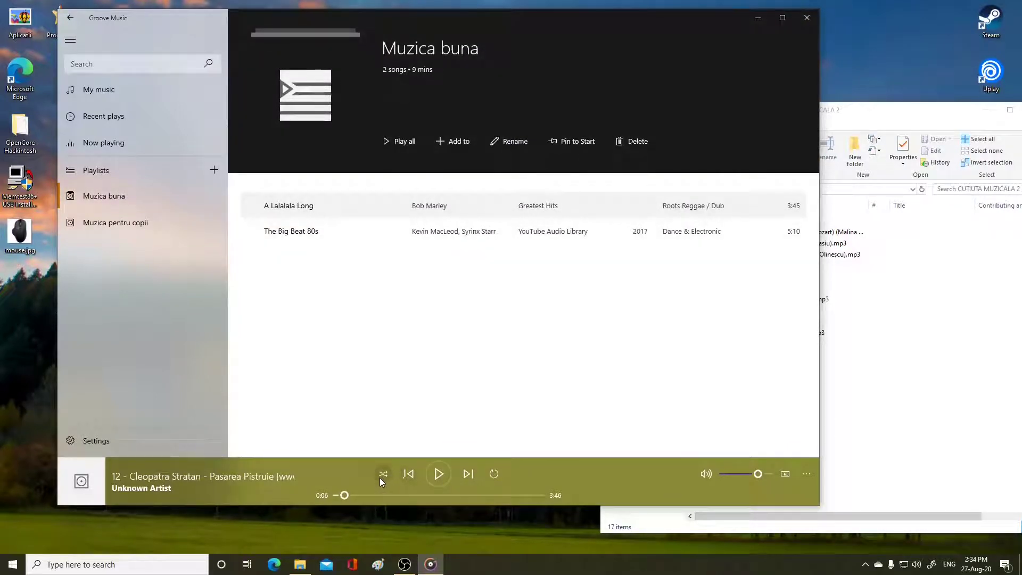
click(394, 141)
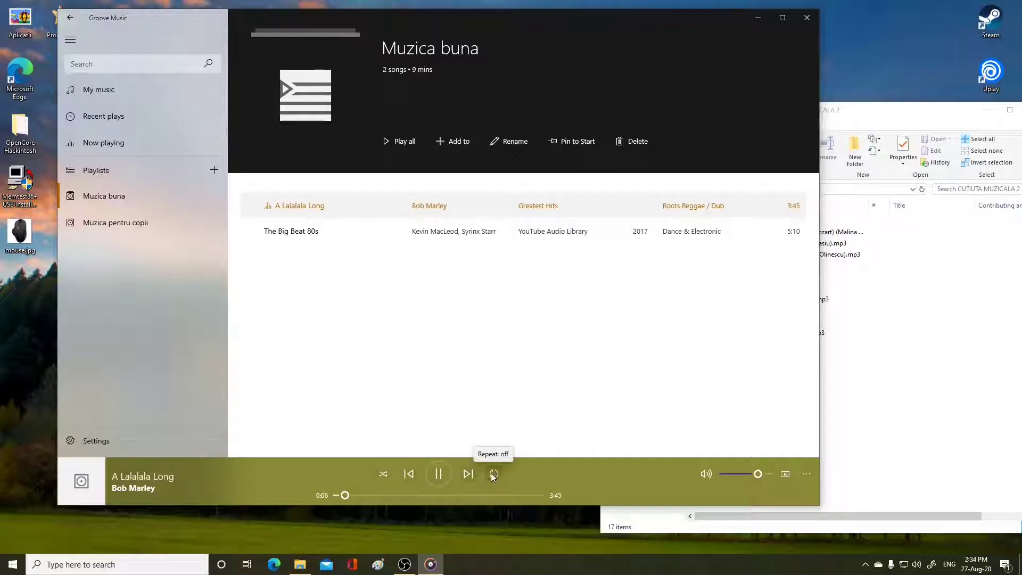
key(ctrl+p)
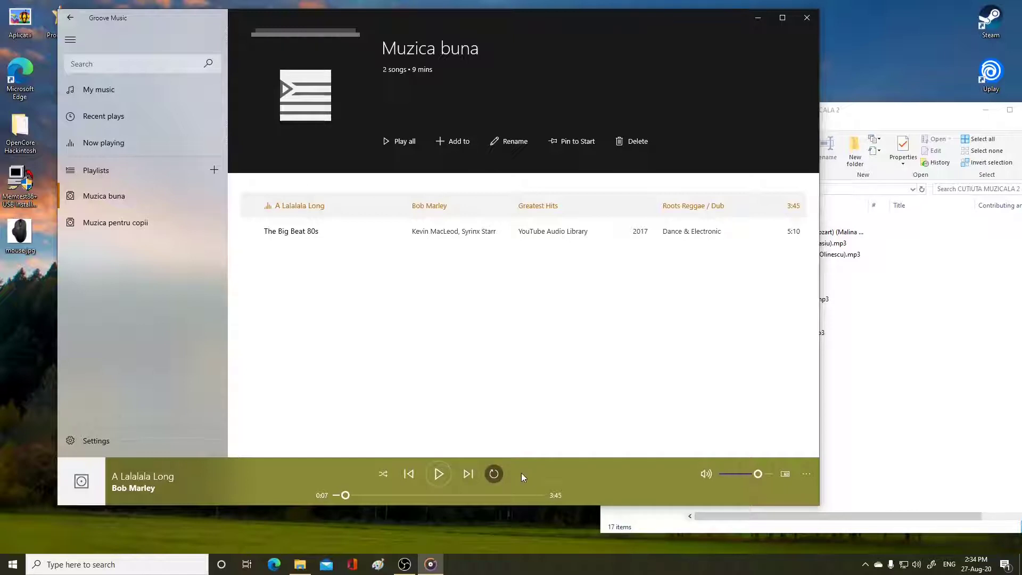
click(494, 475)
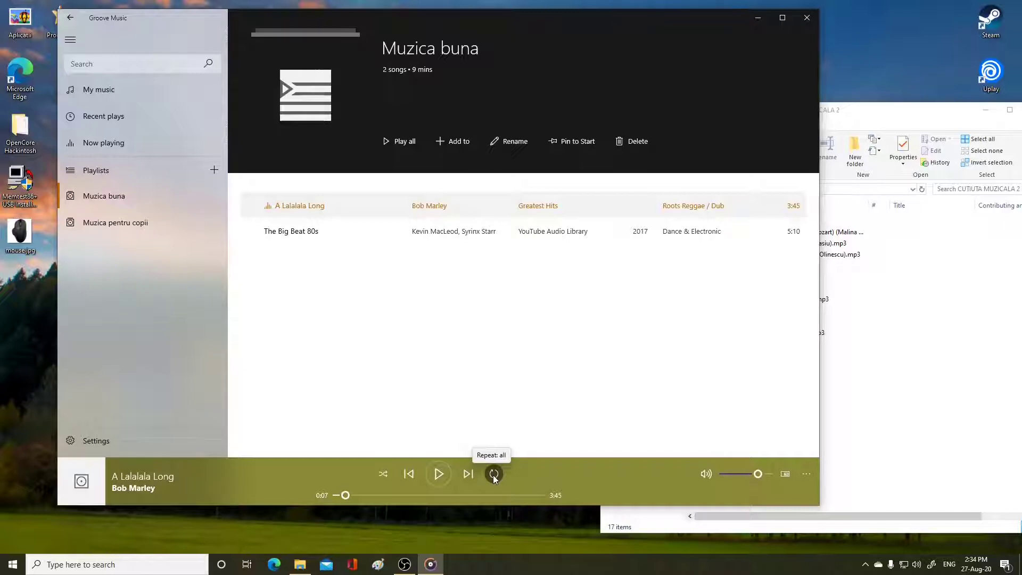
Step: Cycle through the repeat modes, lower the volume to below half, and pause A Lalalala Long at about 0:14
click(494, 476)
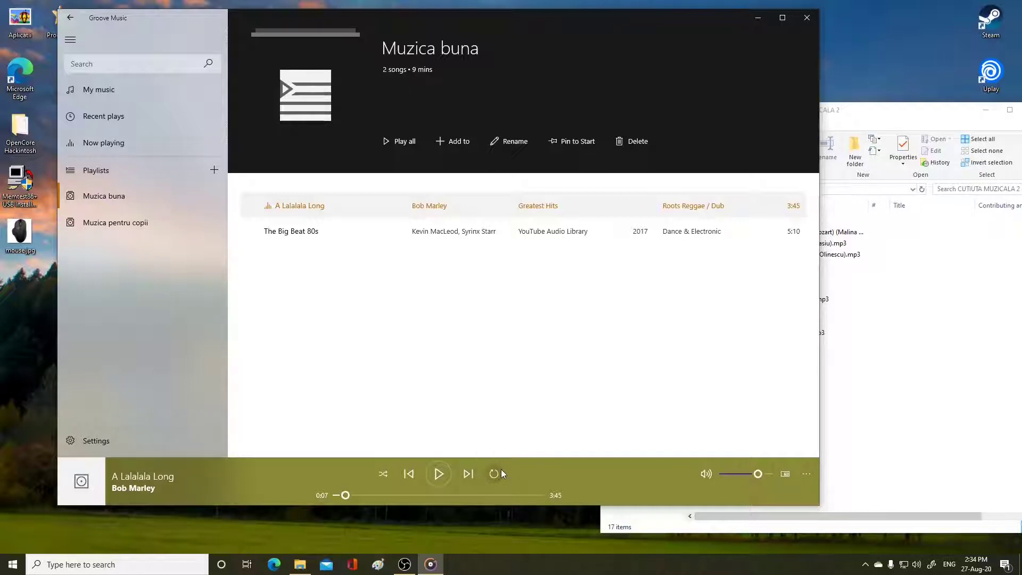
click(495, 474)
click(495, 474)
mouse_move(759, 474)
mouse_down()
mouse_move(725, 475)
mouse_move(778, 477)
mouse_move(742, 475)
mouse_up()
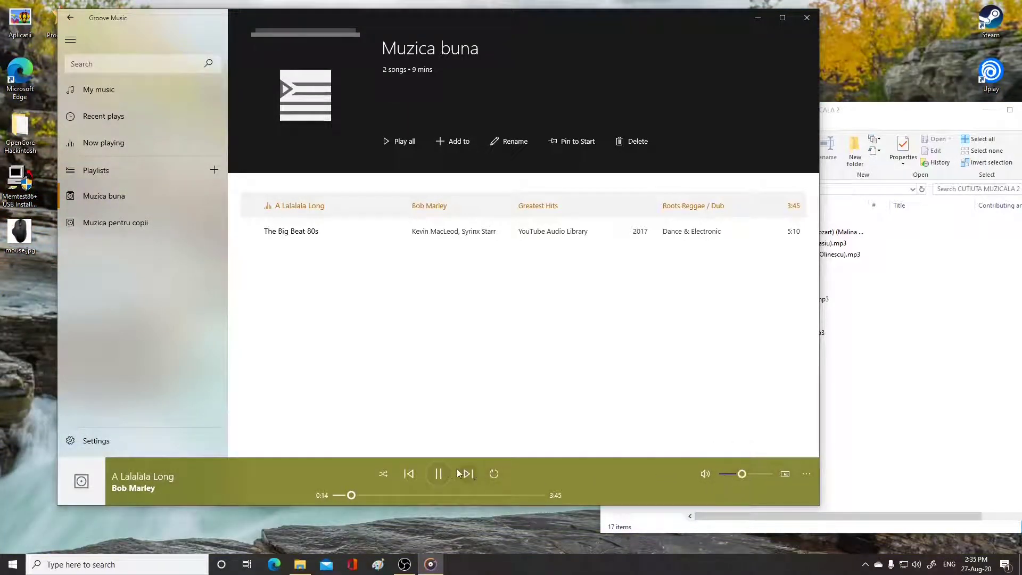
click(439, 474)
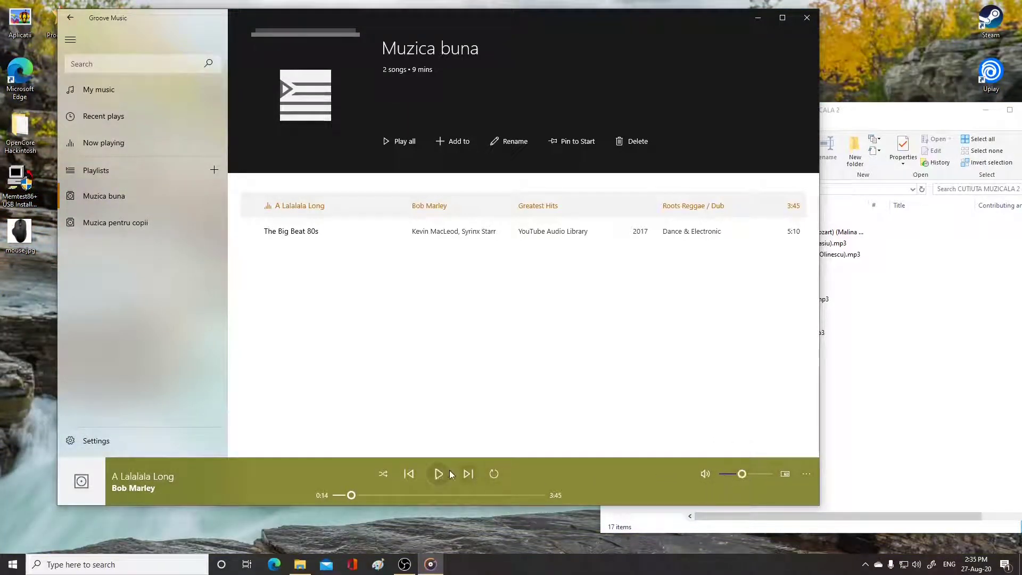
Step: Switch to the mini player, move it to the upper middle of the desktop and shift the CUTIUTA MUZICALA 2 window clear of it
click(786, 474)
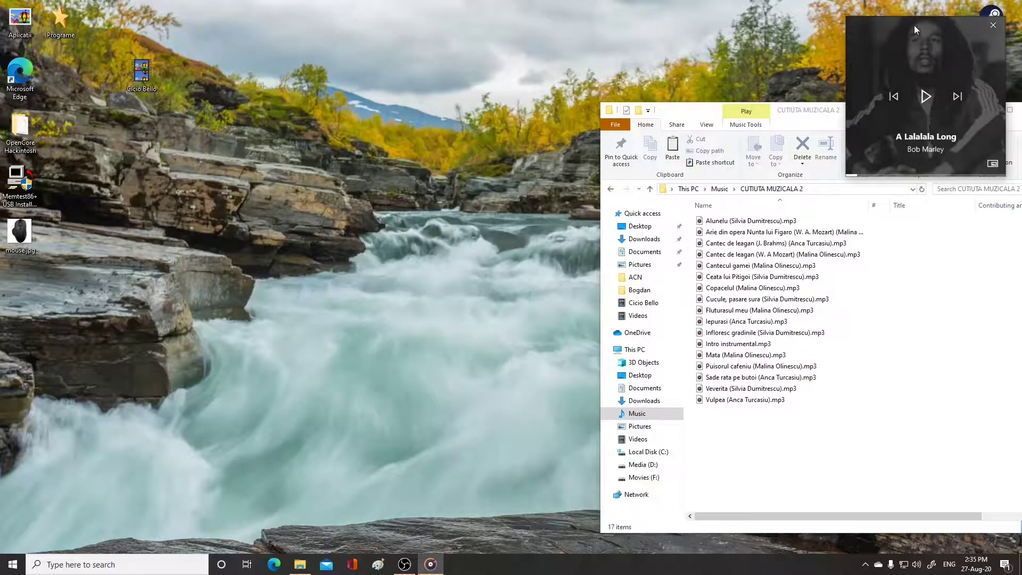
drag(919, 24, 459, 30)
drag(889, 115, 779, 138)
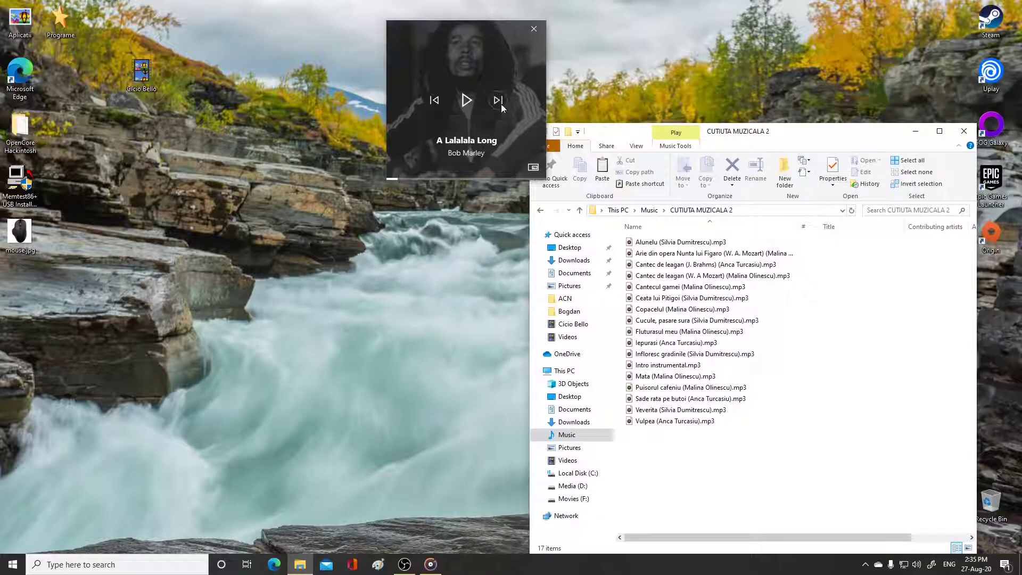
Step: Play A Lalalala Long in the mini player, try its track skipping, and return to the full player window
click(467, 101)
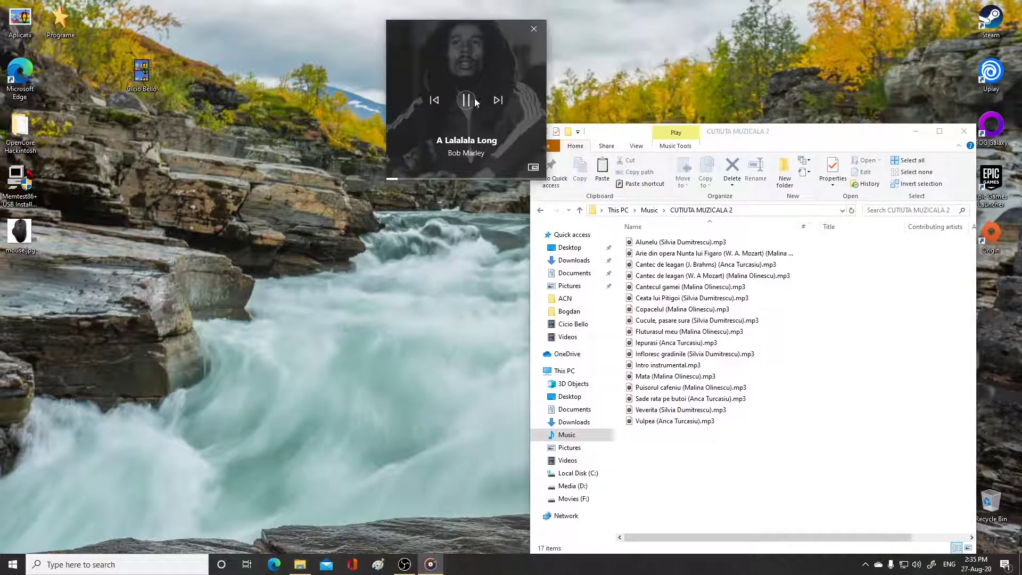
click(498, 101)
click(498, 101)
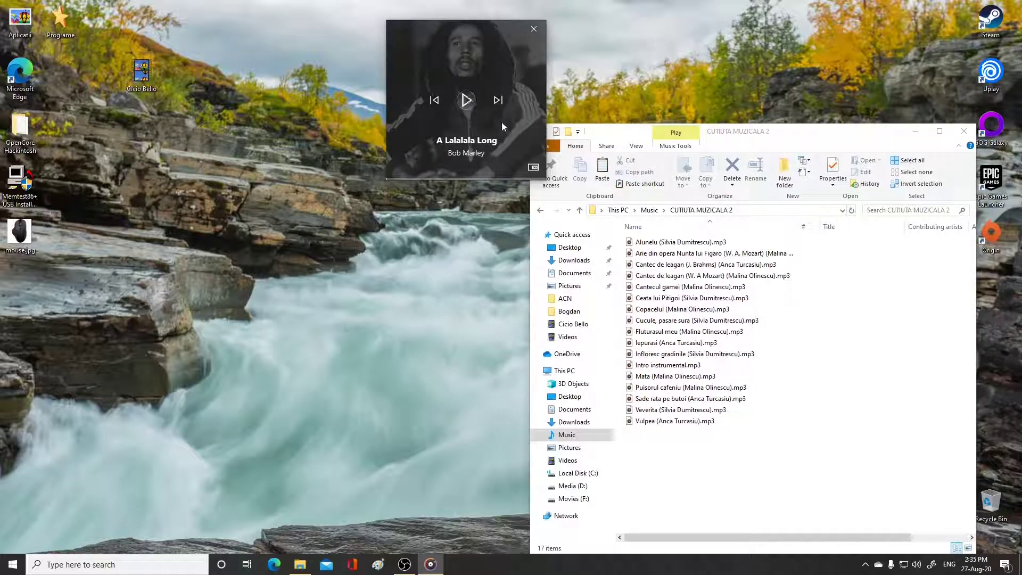
click(534, 168)
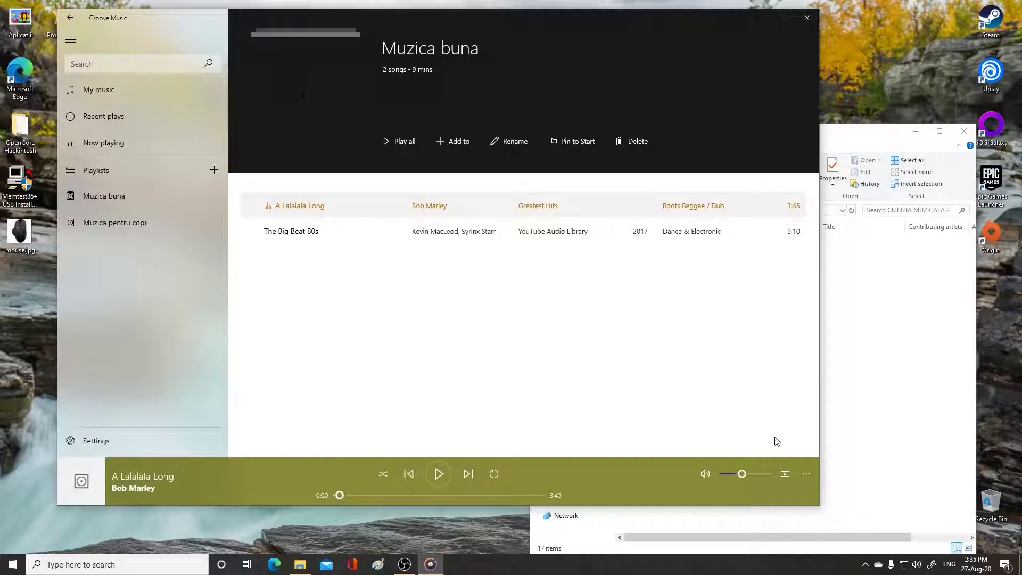
Step: Clear the Now playing queue and check the remaining player options
click(807, 474)
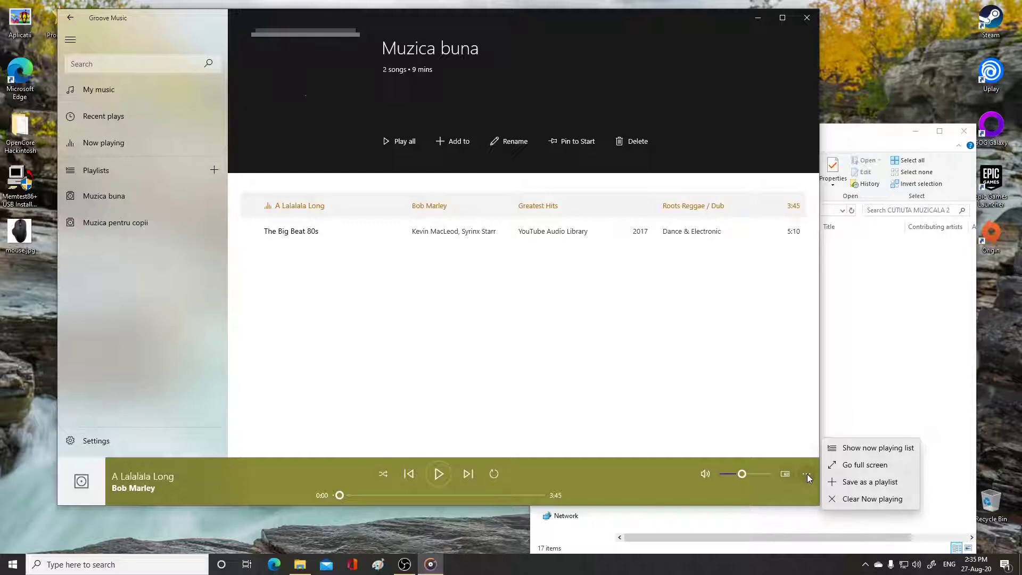
click(850, 501)
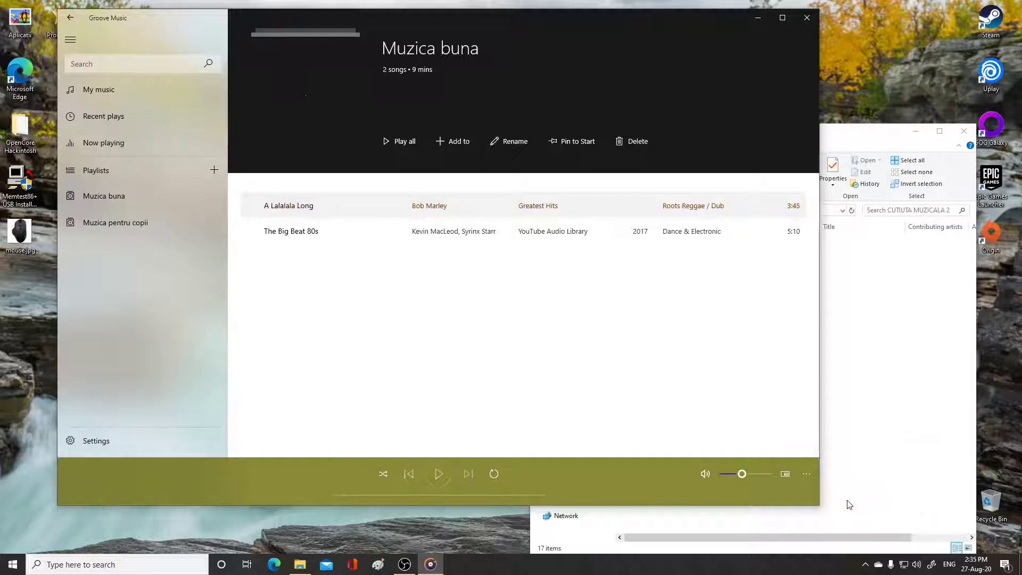
click(812, 476)
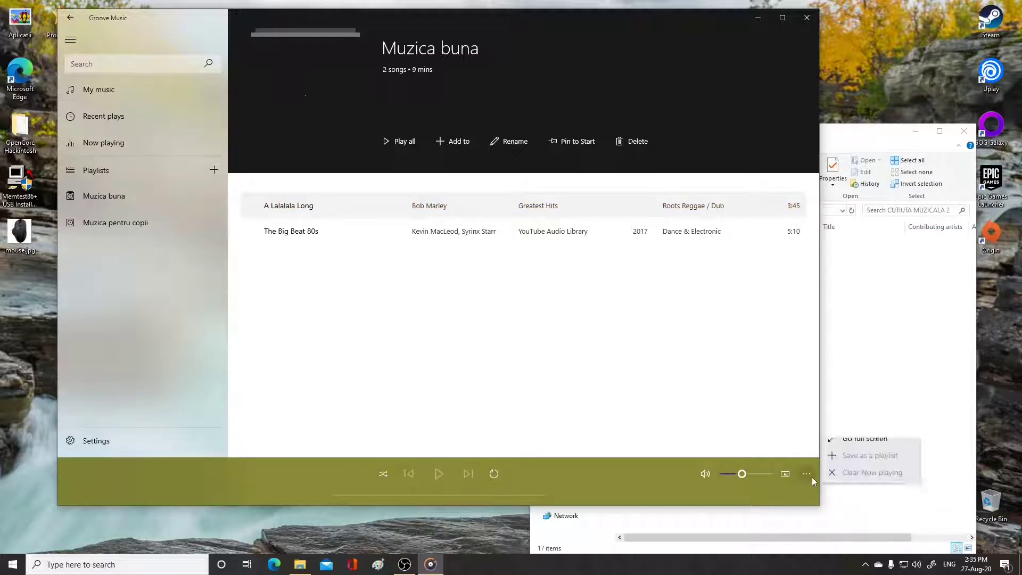
click(523, 318)
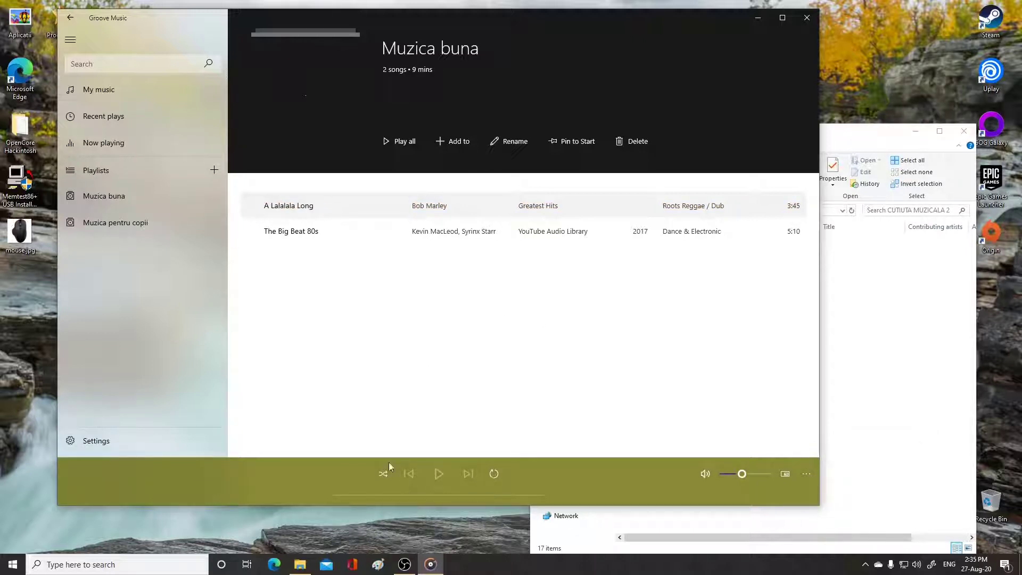
Step: Try selecting and deselecting A Lalalala Long and The Big Beat 80s in the Muzica buna playlist
click(280, 207)
click(252, 207)
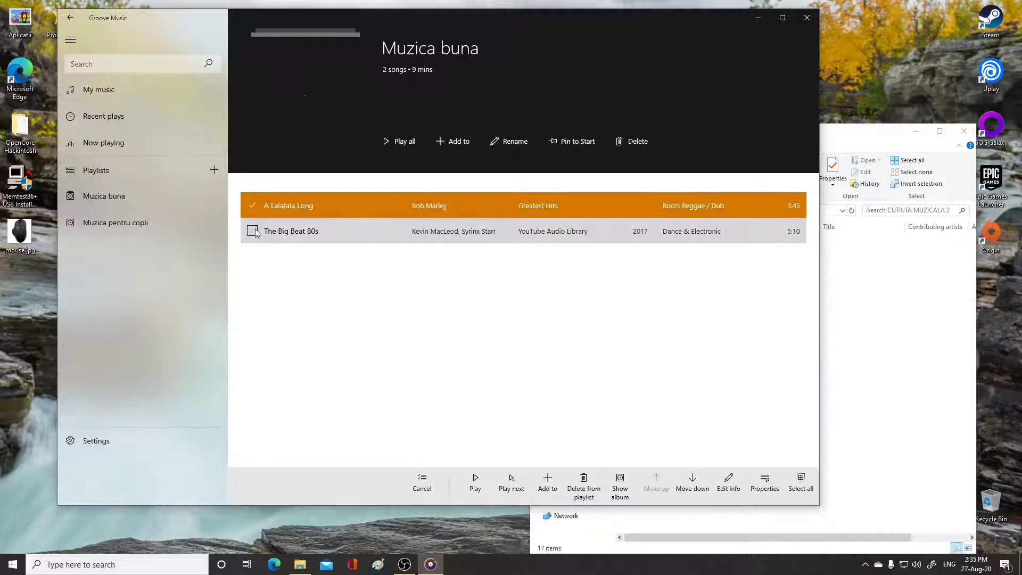
click(257, 232)
click(252, 207)
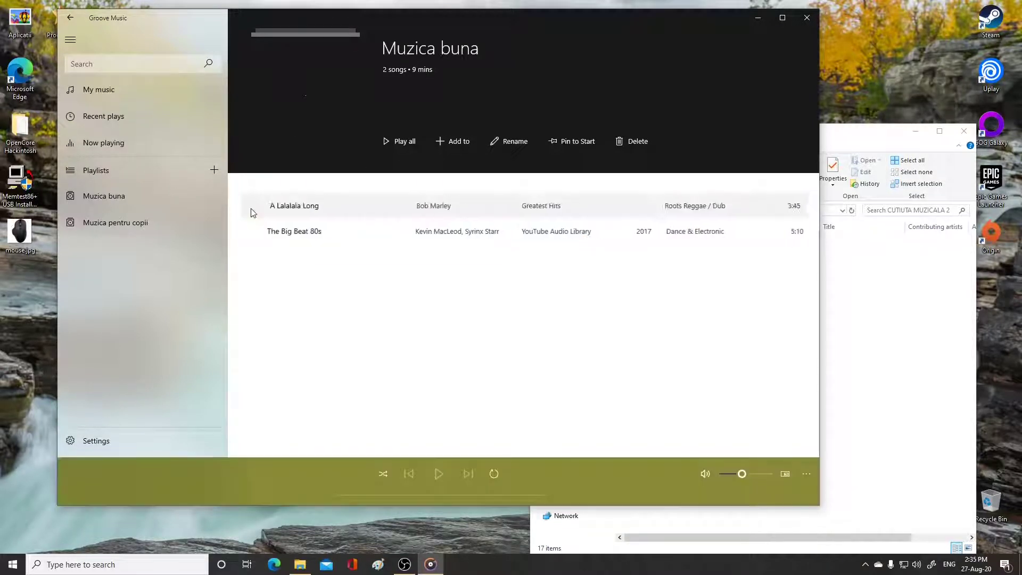
click(293, 207)
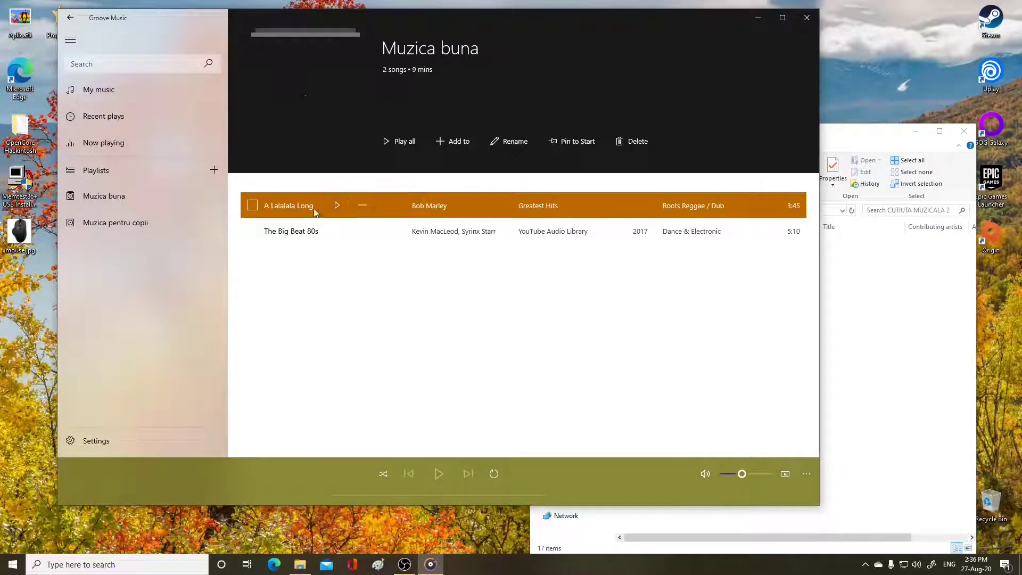
Step: Select only A Lalalala Long and view the playlists it can be added to, without adding it
click(252, 205)
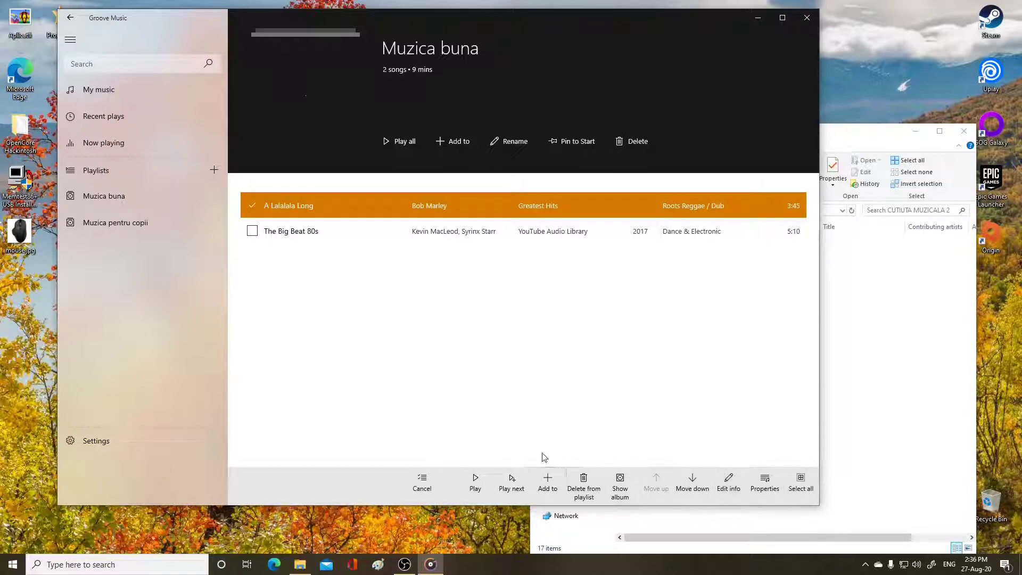
click(252, 232)
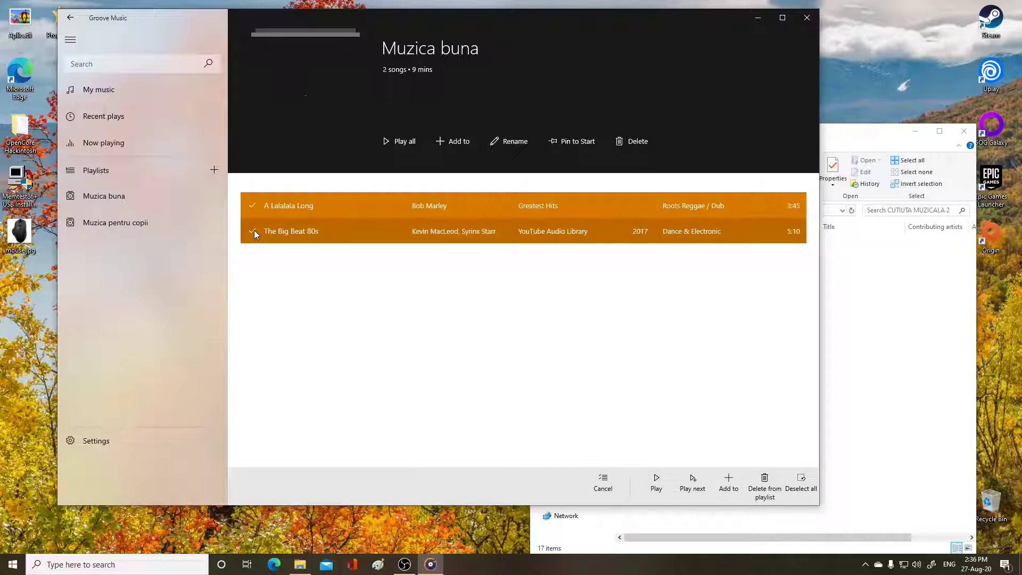
click(254, 231)
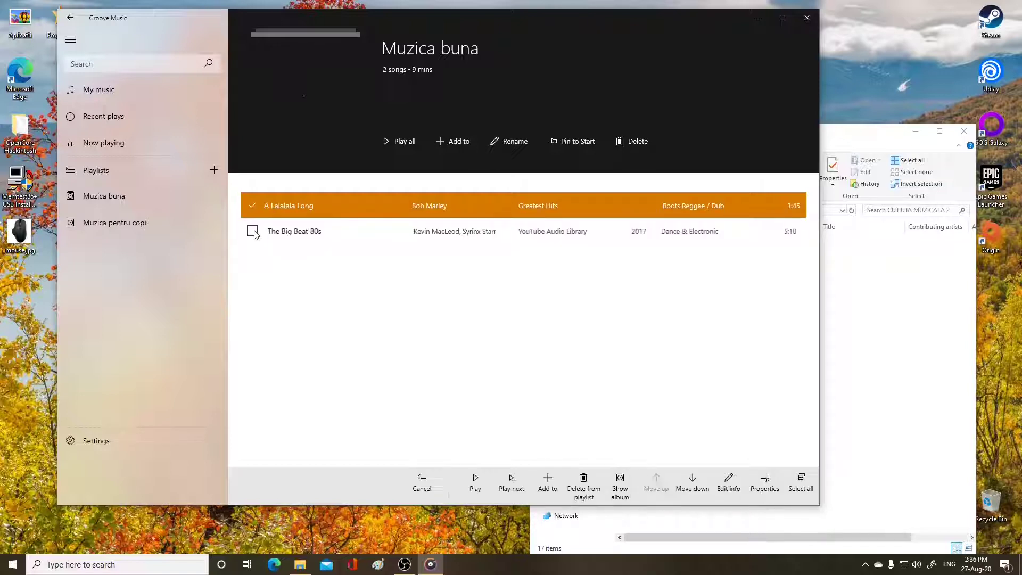
click(548, 482)
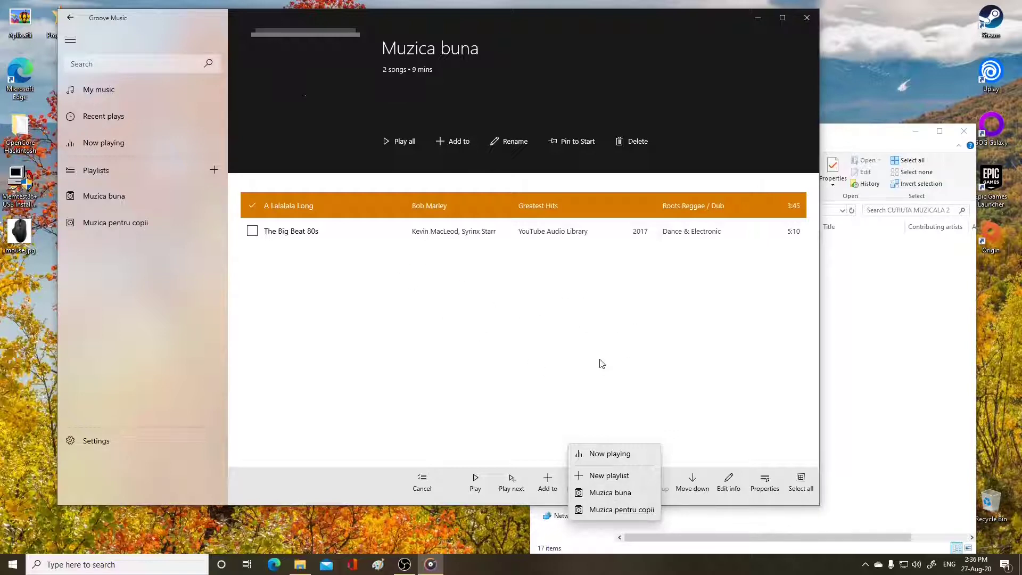
click(514, 339)
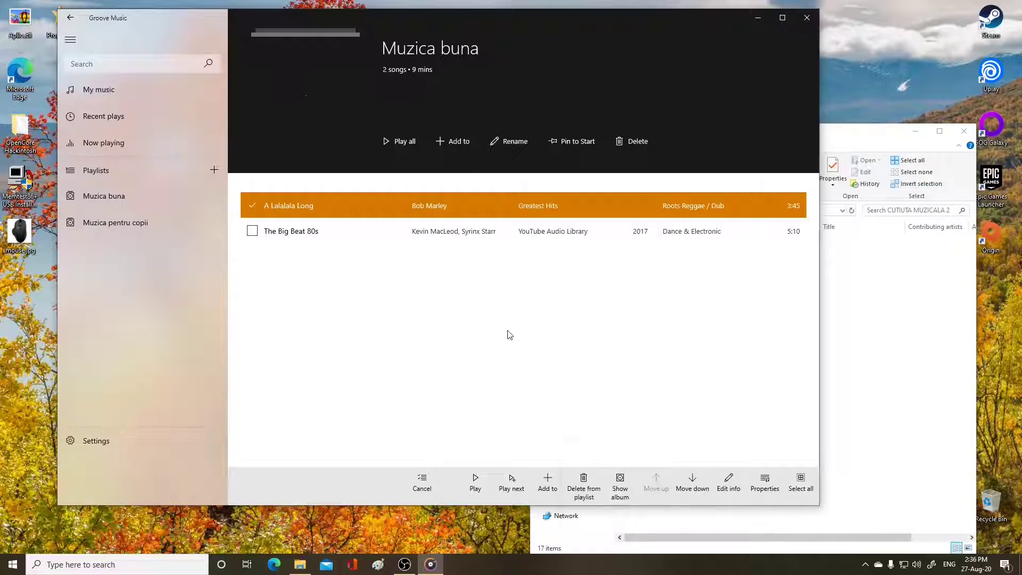
Step: Rename the Muzica buna playlist to "Muzica" followed by the listener's first name
click(101, 202)
right_click(111, 199)
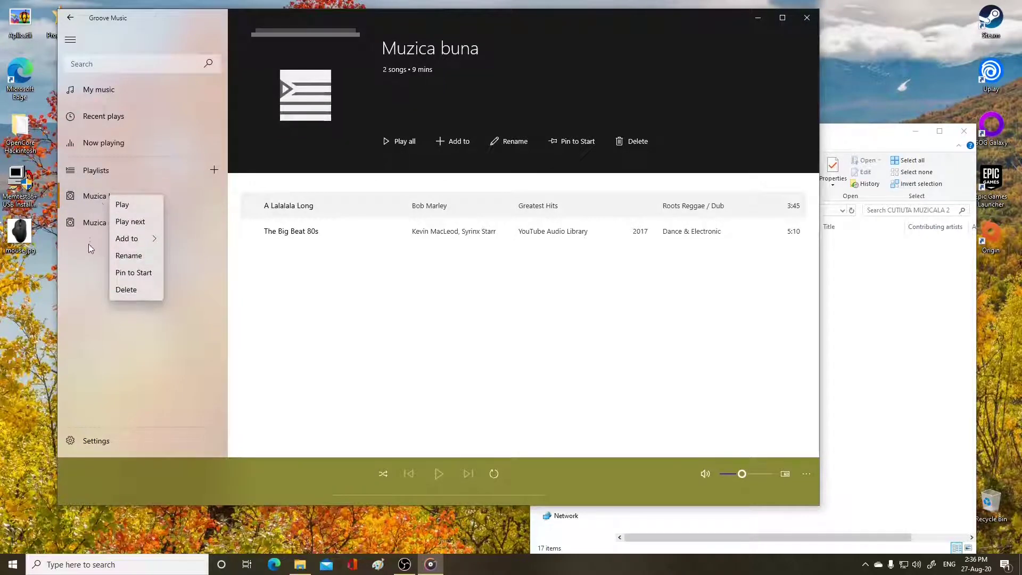
click(128, 256)
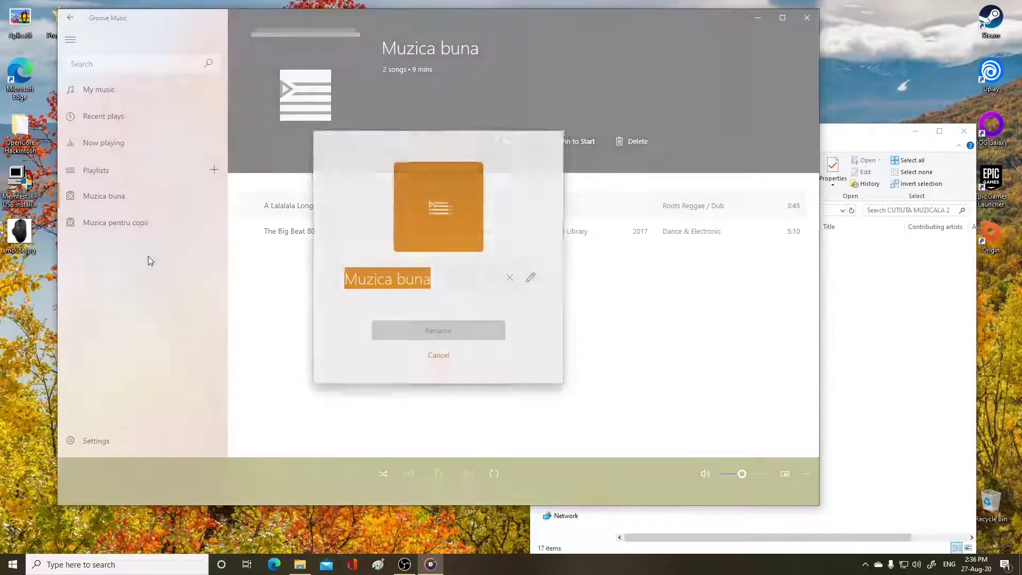
text(M)
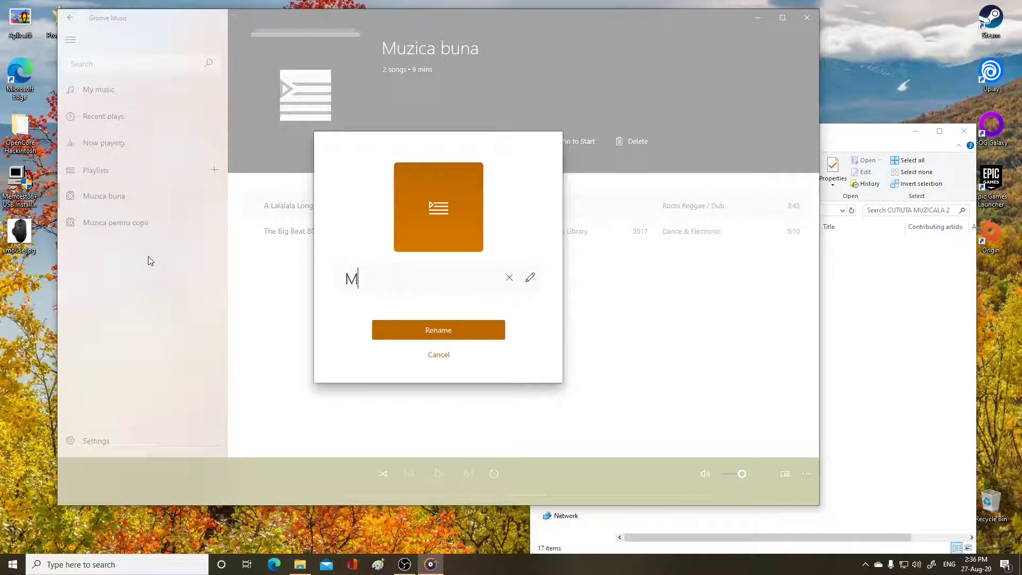
text(uzica Andrei)
click(383, 333)
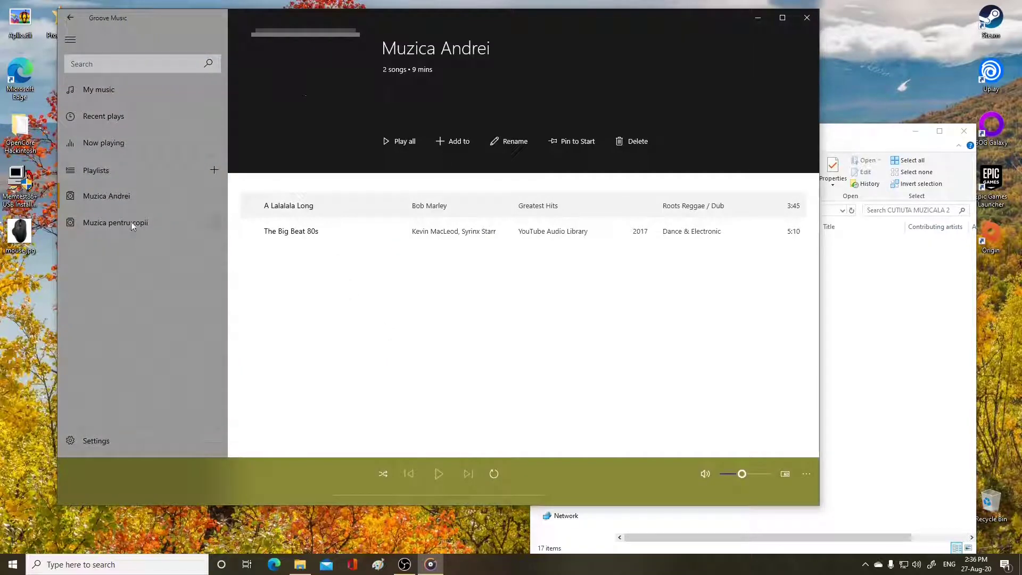
Step: Rename the Muzica pentru copii playlist to "Muzica" followed by the second listener's first name
click(118, 222)
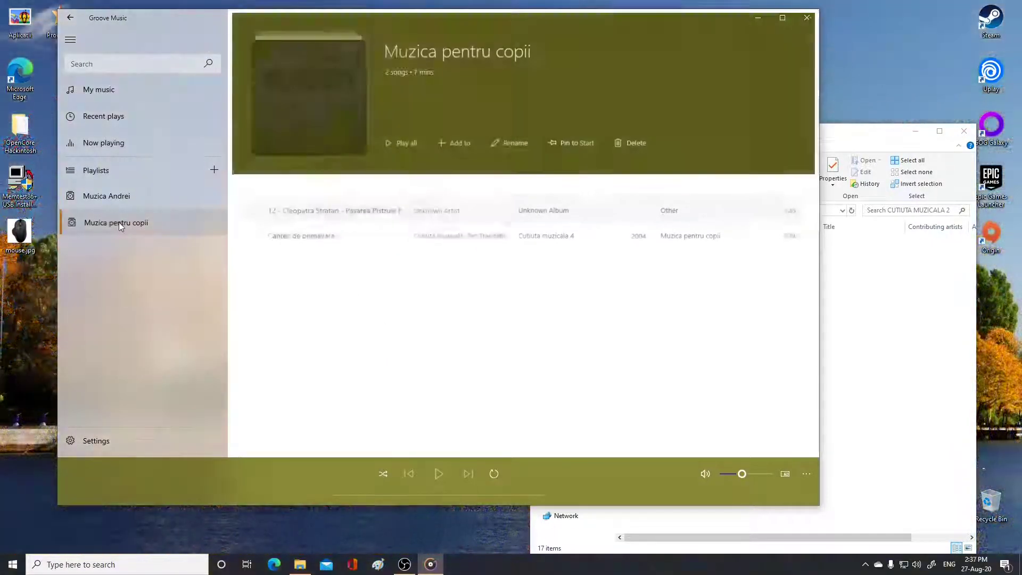
right_click(119, 222)
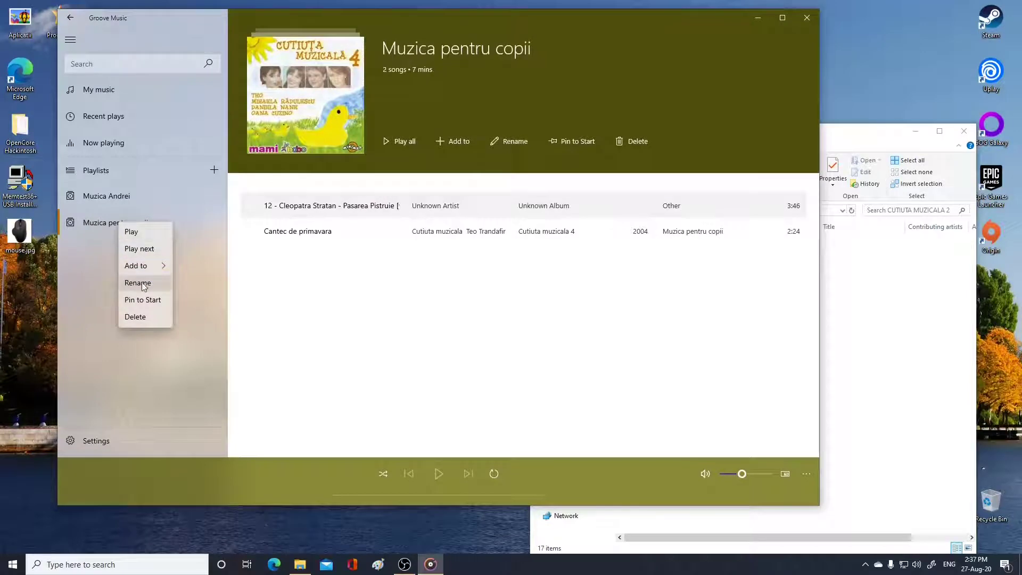
click(156, 285)
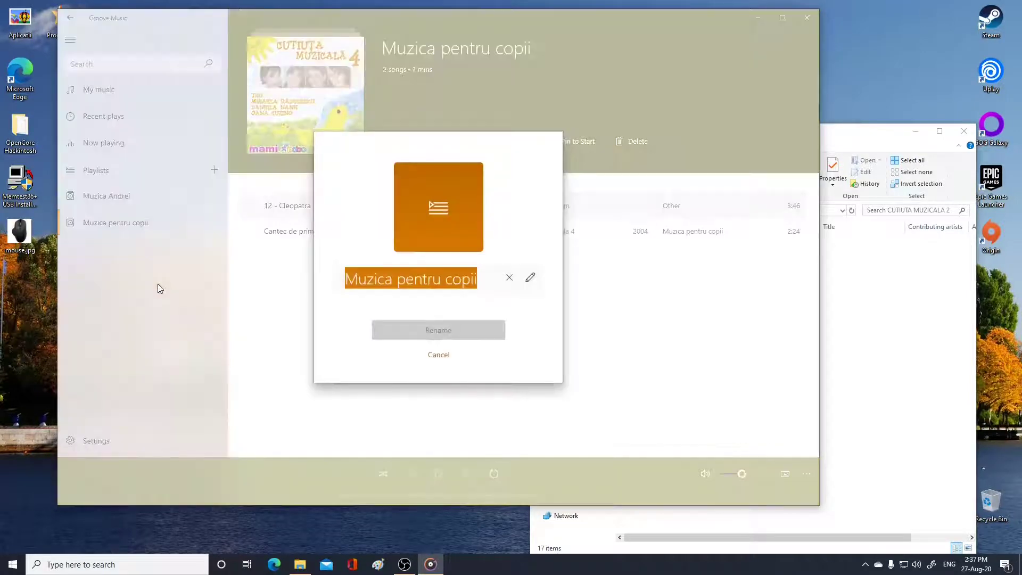
text(Muzica)
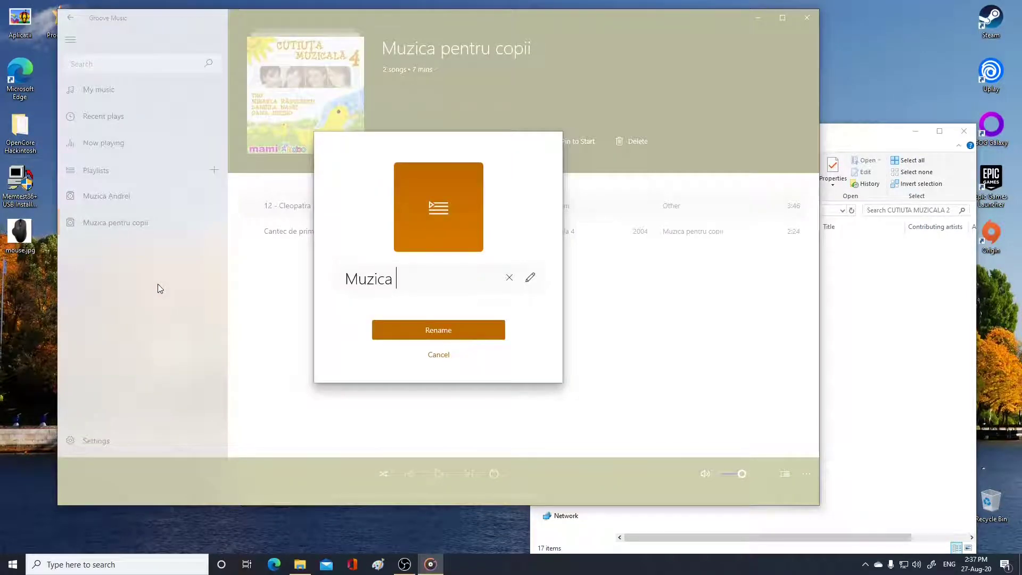
text( Ana)
click(429, 329)
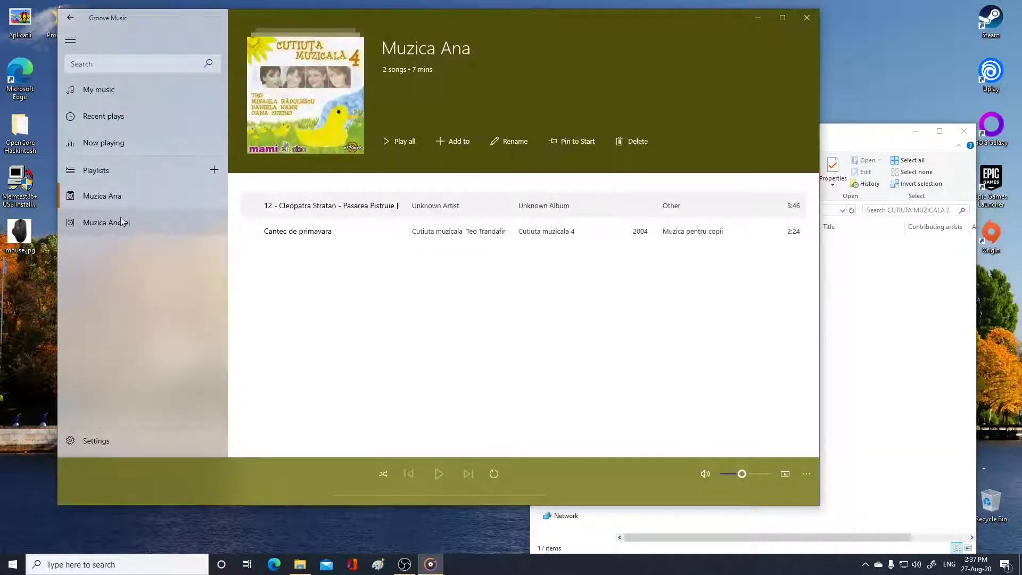
Step: Compare the two renamed playlists, and add A Lalalala Long from its own playlist to the one holding the children's songs
click(122, 196)
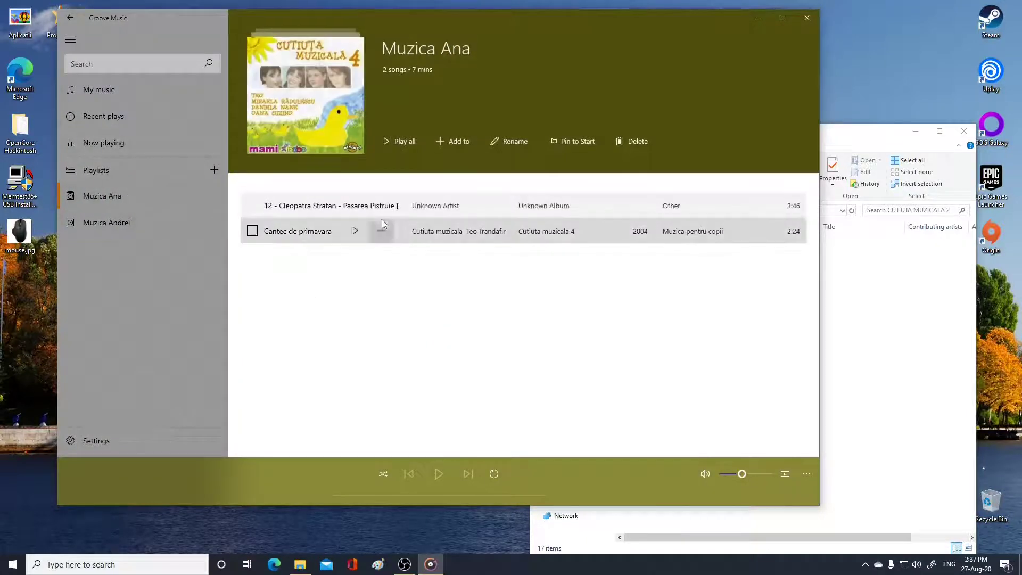
click(121, 223)
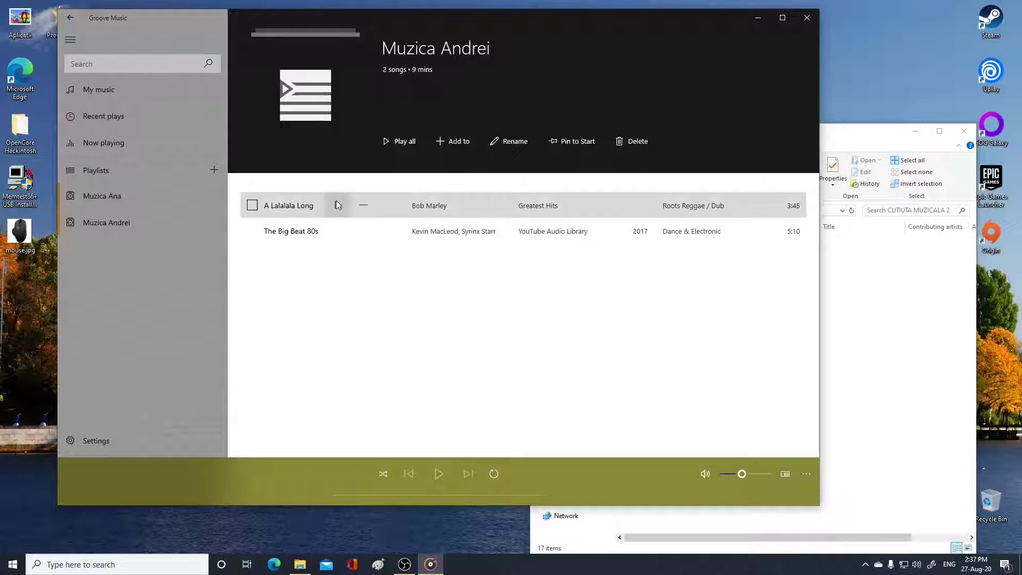
click(102, 196)
click(103, 223)
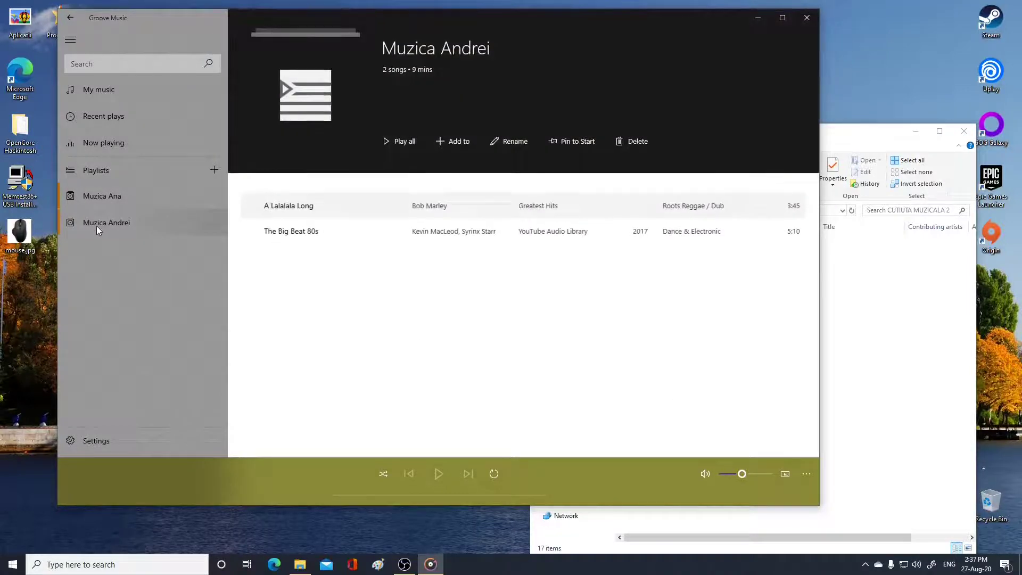
click(254, 207)
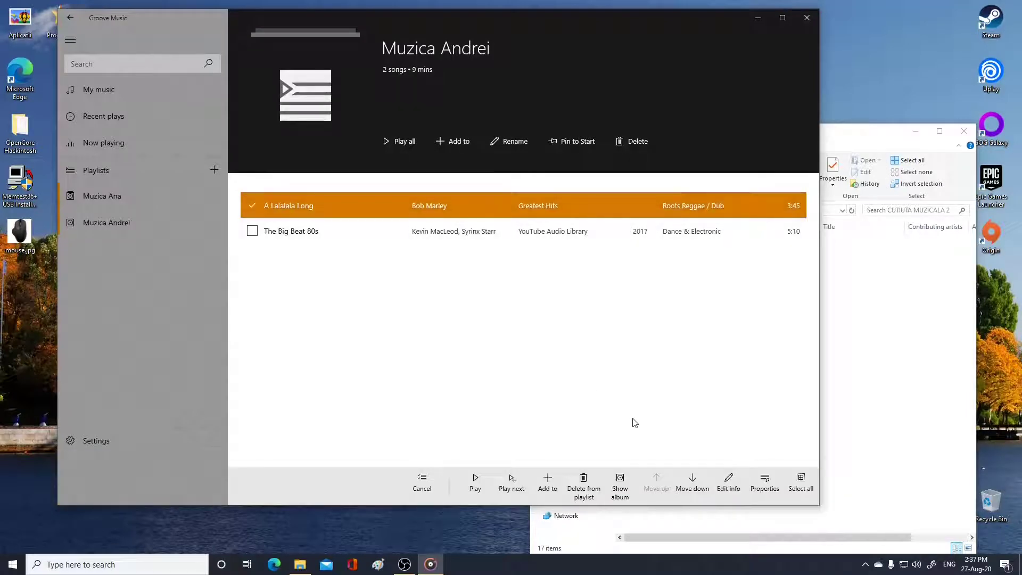
click(549, 483)
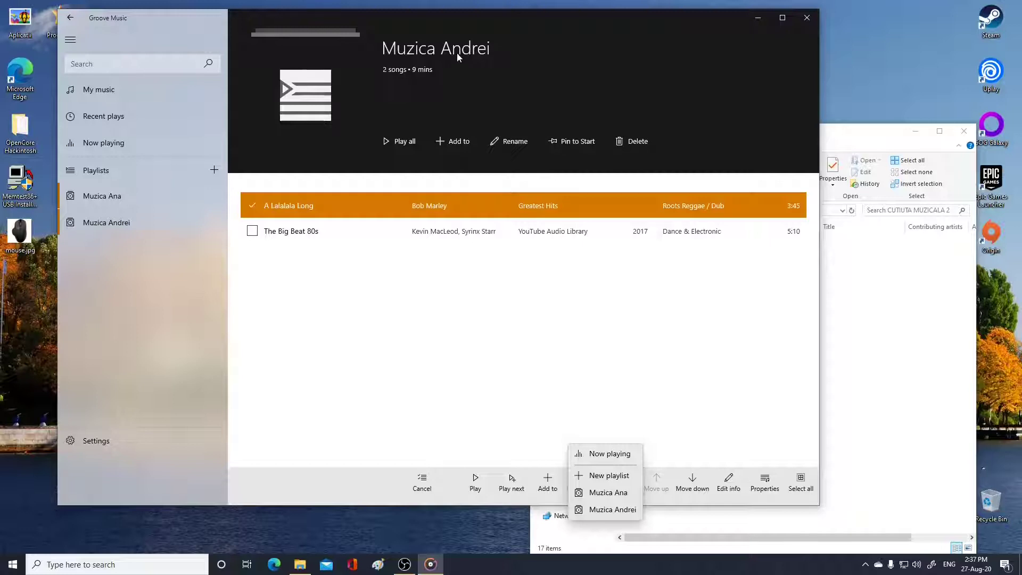
click(627, 496)
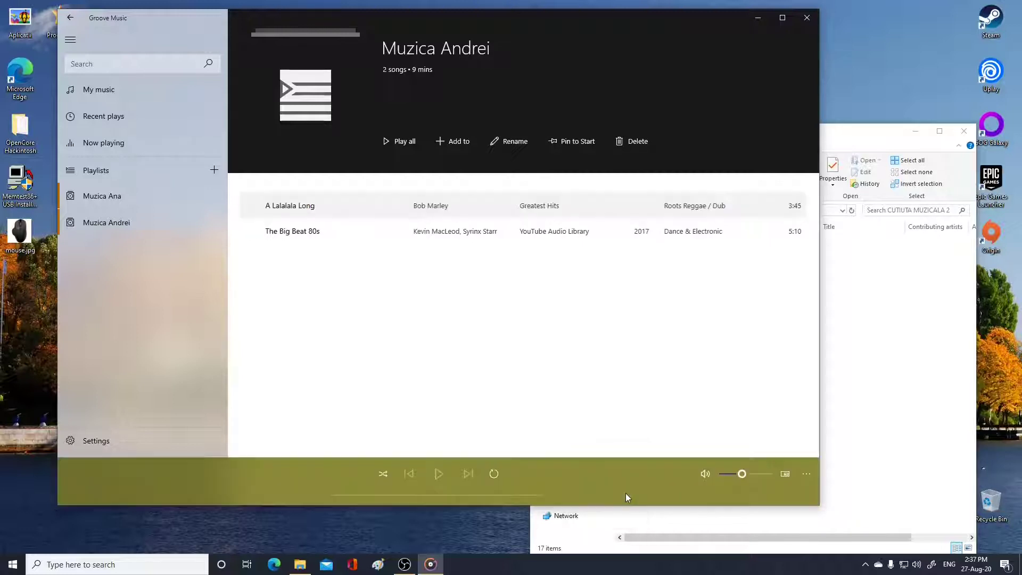
Step: Compare the songs in the two renamed playlists, including the added A Lalalala Long
click(100, 195)
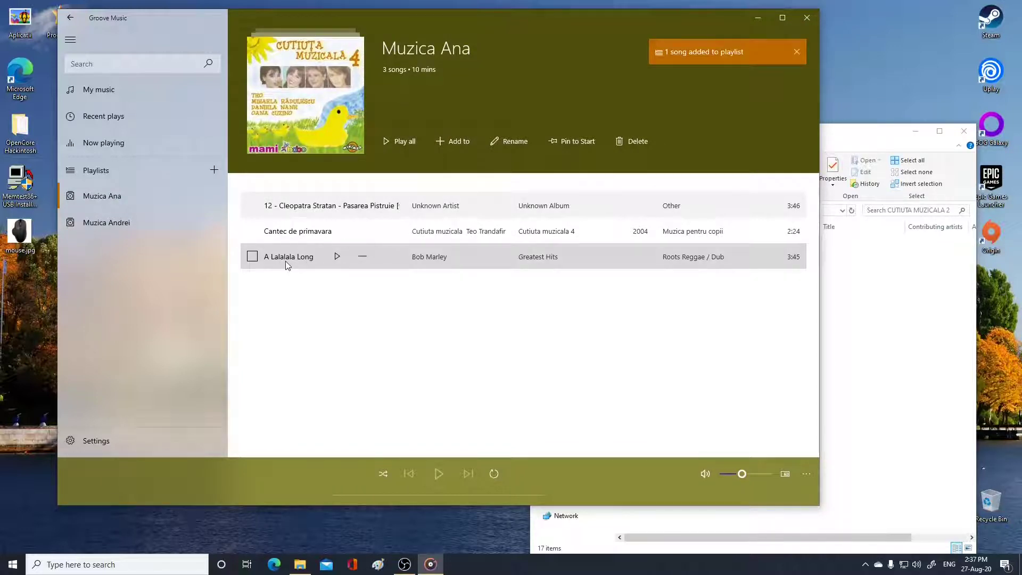
click(107, 195)
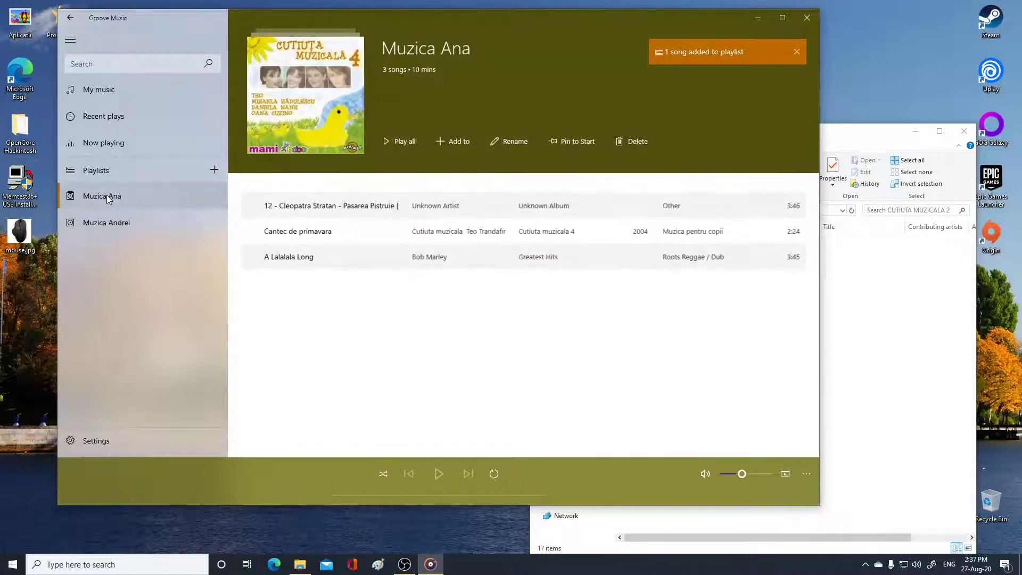
click(104, 220)
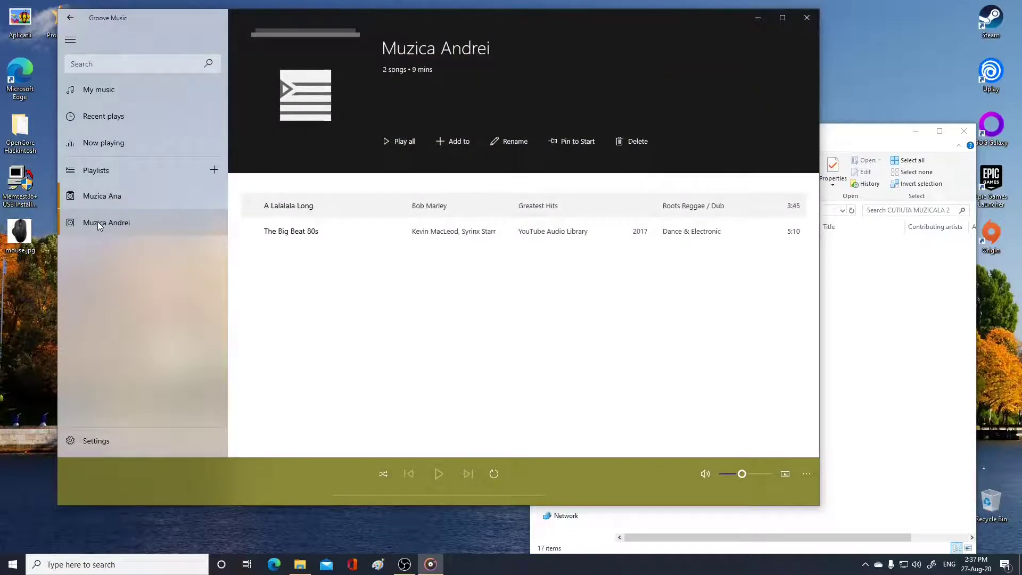
click(104, 202)
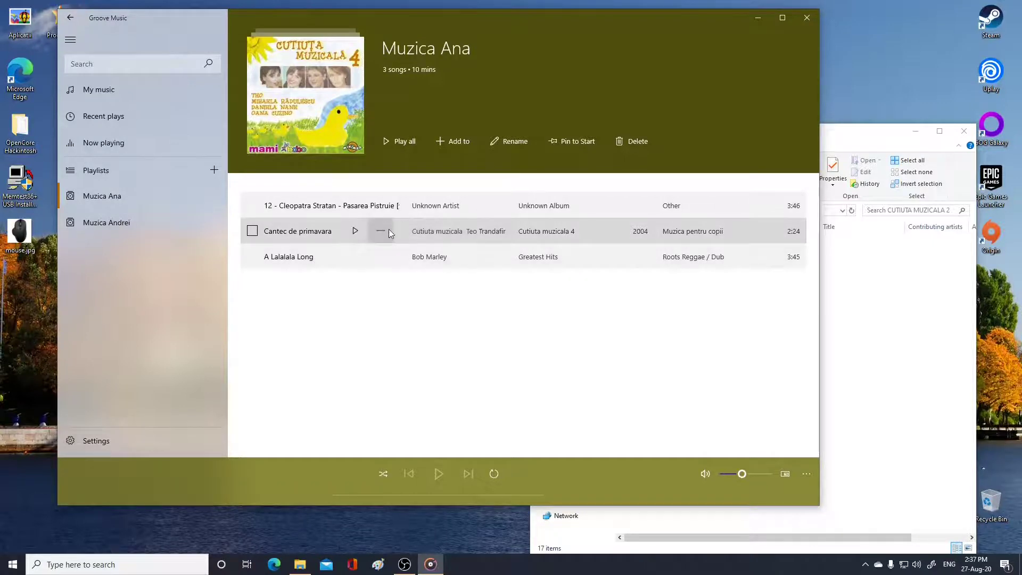
Step: Browse the full song list, view the playlists a song can be added to without adding it, and review both playlists again
click(99, 89)
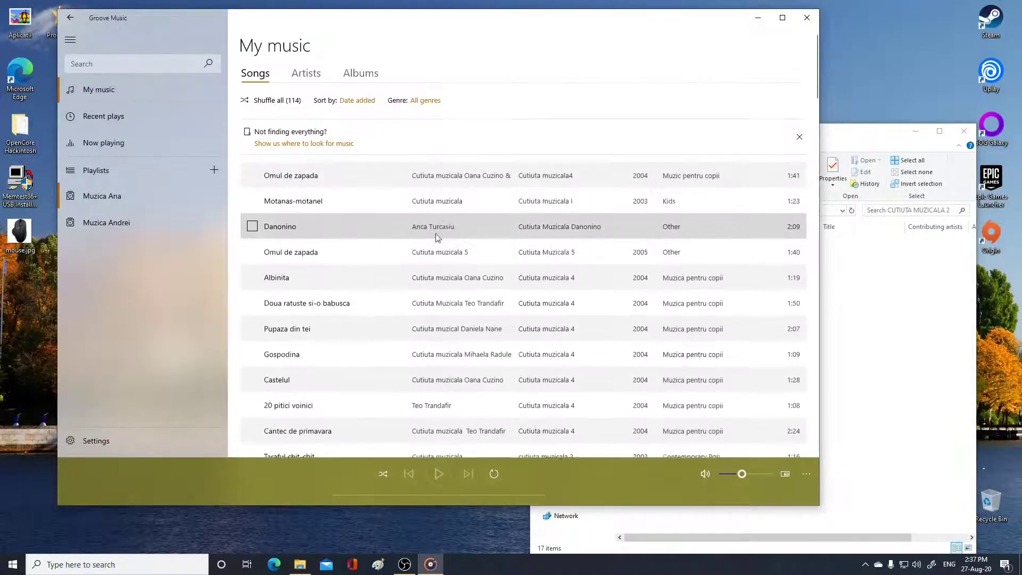
scroll(435, 238, down, 15)
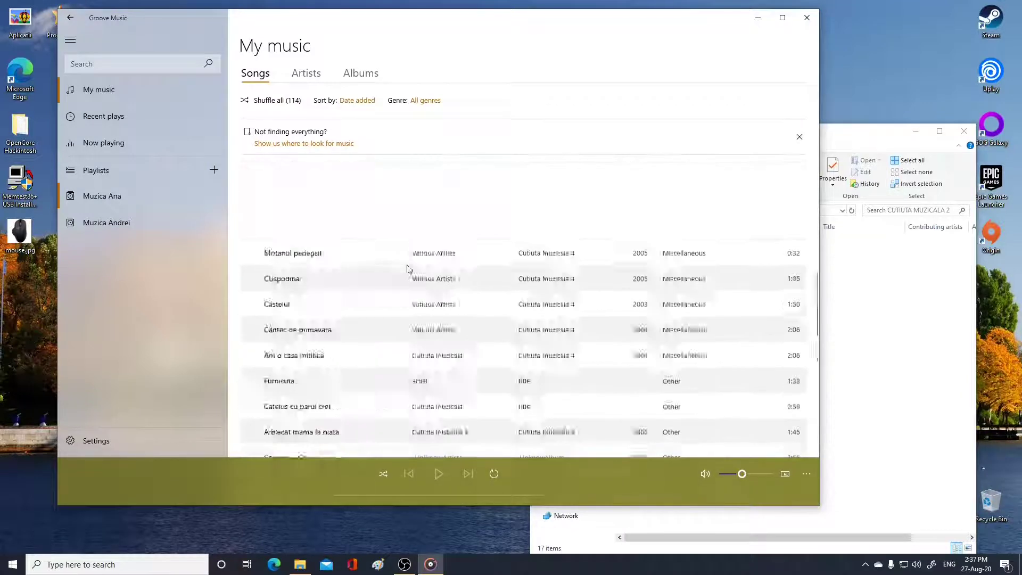
click(338, 278)
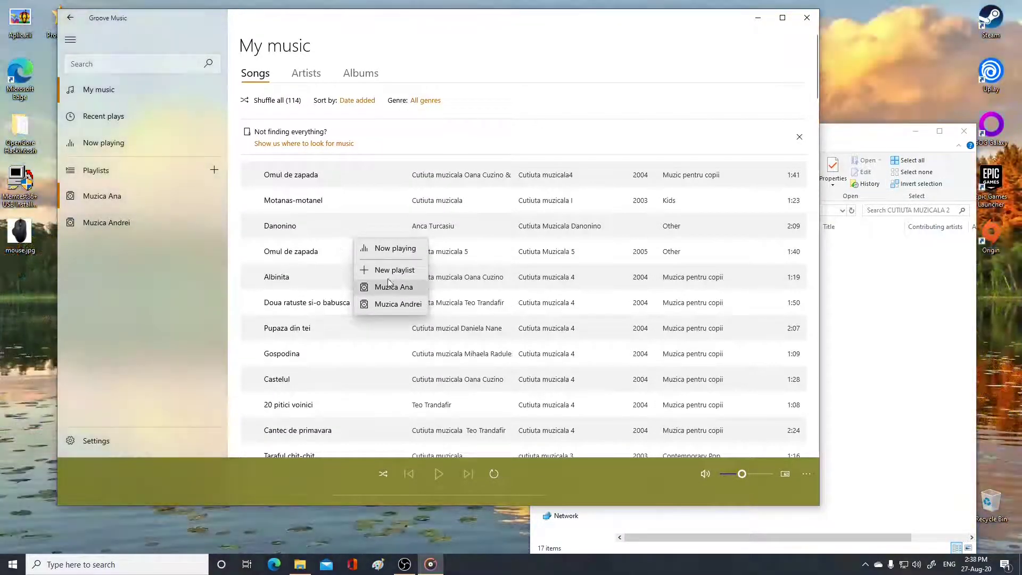
click(248, 261)
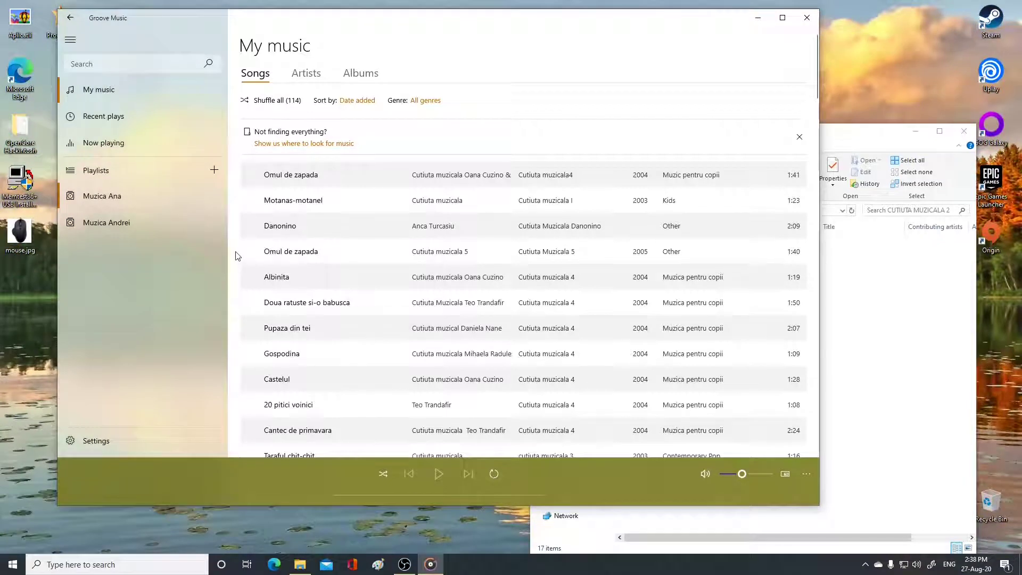
click(116, 194)
click(107, 221)
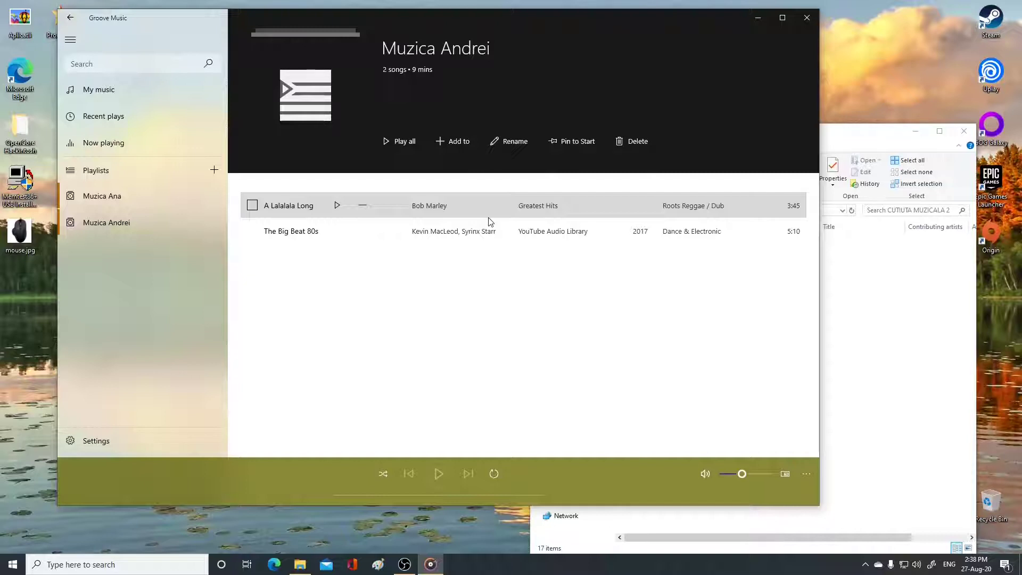
Step: Switch to File Explorer and create a folder named "Muzica" plus the listener's first name inside the CUTIUTA MUZICALA 2 folder
click(901, 309)
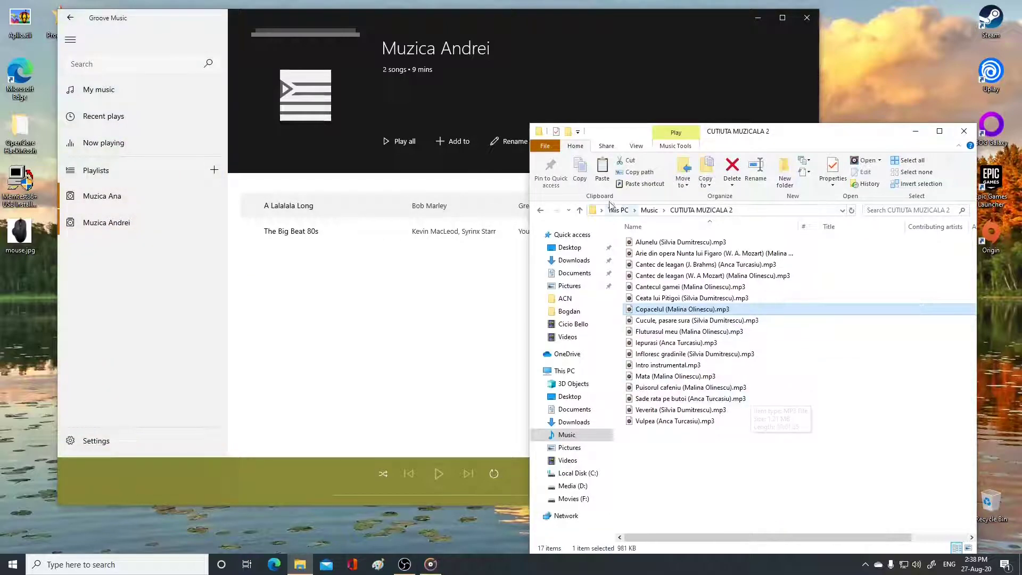
click(580, 211)
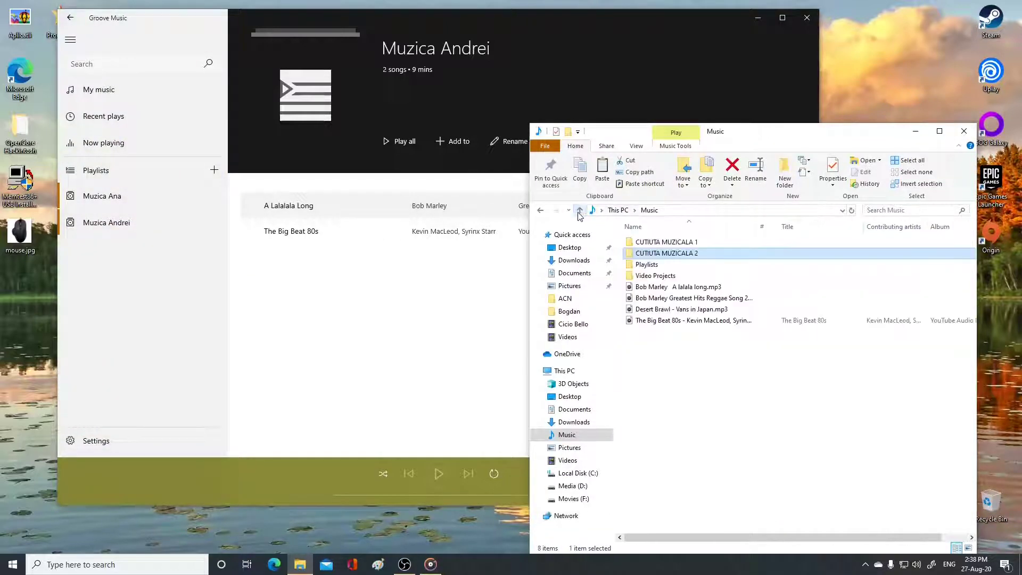
double_click(657, 256)
right_click(682, 465)
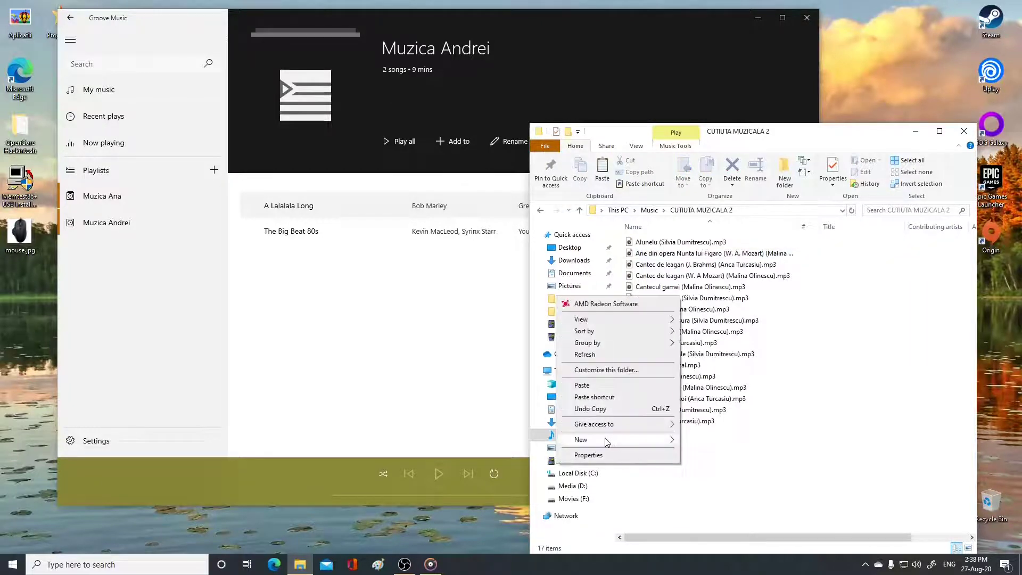
mouse_move(607, 442)
click(715, 297)
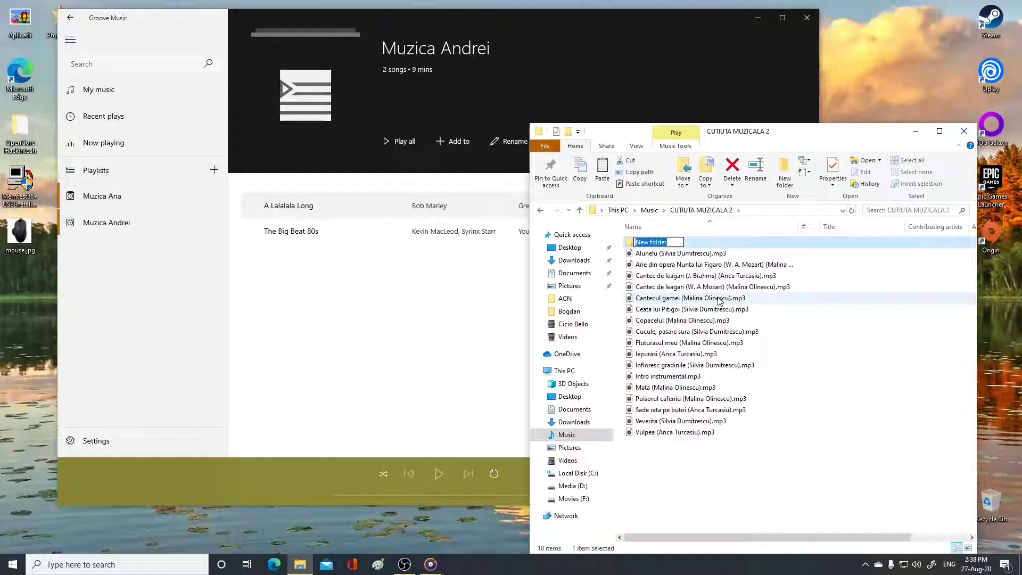
text(MuzicasAna)
key(Return)
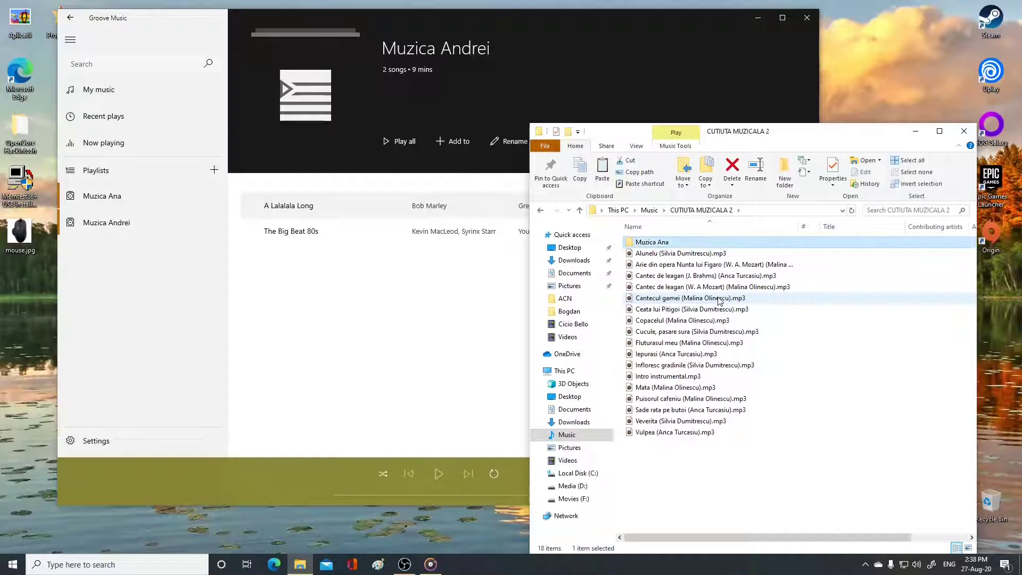
Step: Copy the Cantecul gamei and Mata MP3 files into the new listener's folder, keeping the originals
click(679, 297)
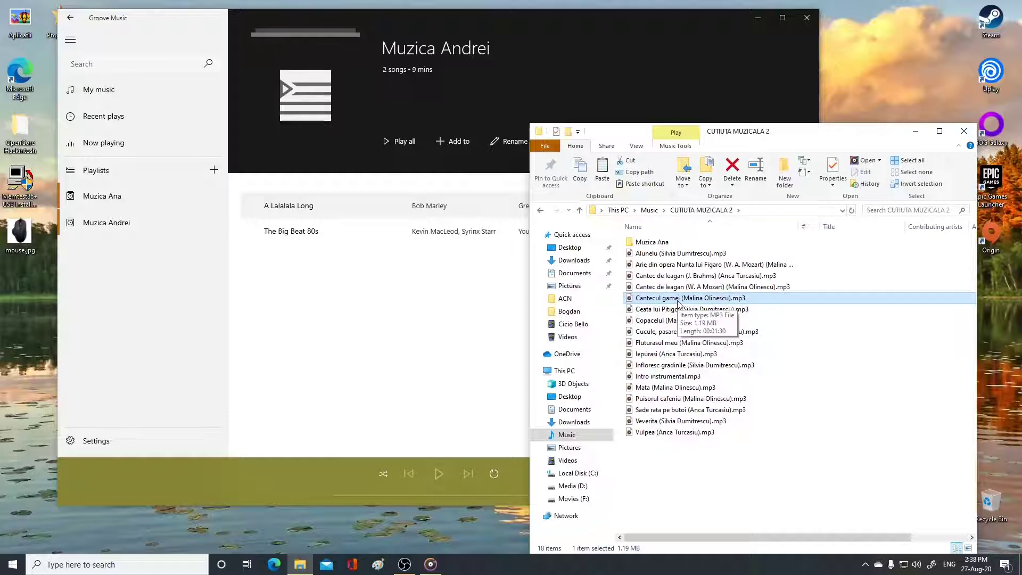
drag(677, 301, 656, 244)
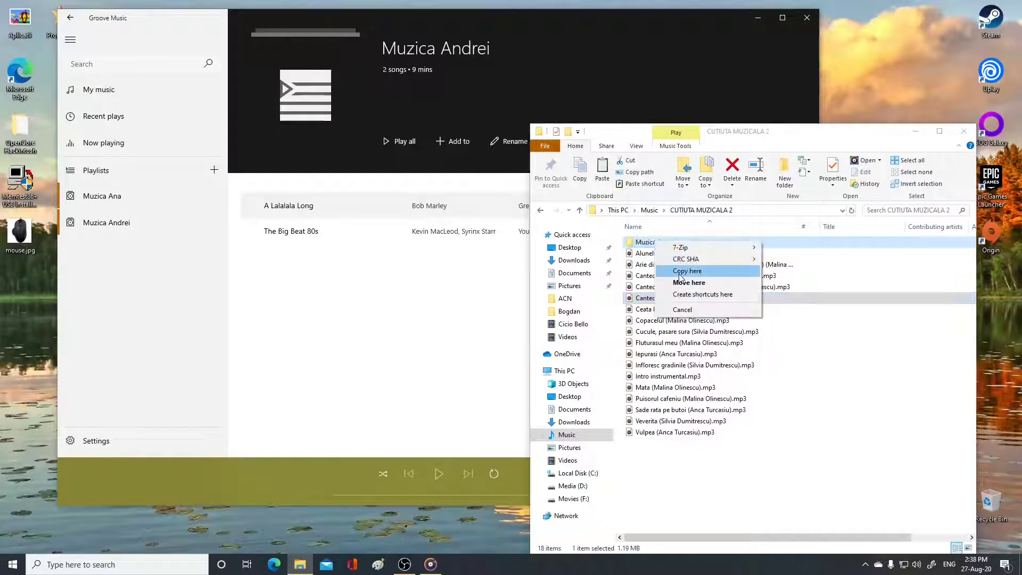
click(665, 334)
drag(666, 388, 648, 245)
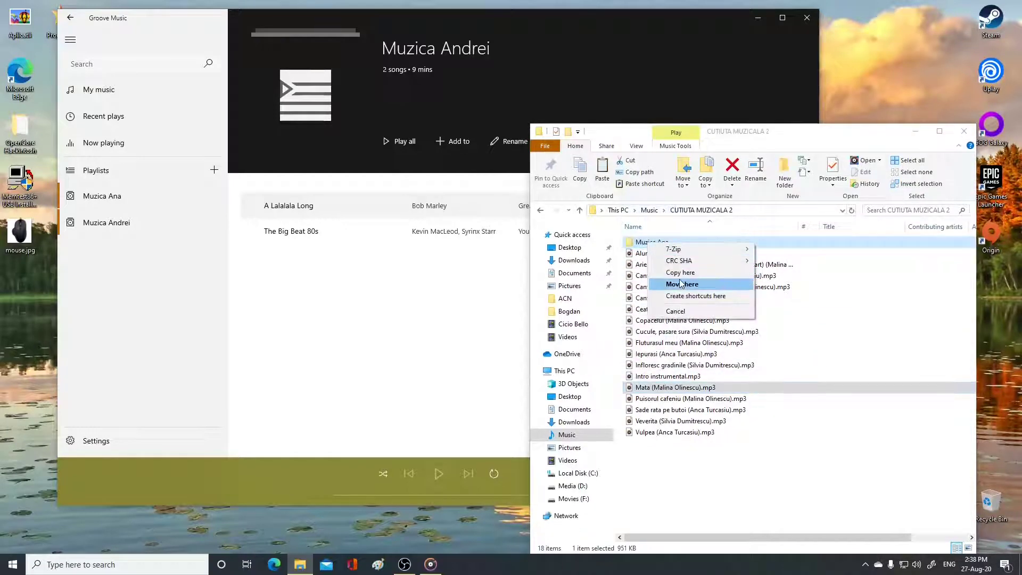
click(656, 269)
Step: Open the new folder, widen its Name column, and view the Send to destinations for both songs without sending them
double_click(653, 242)
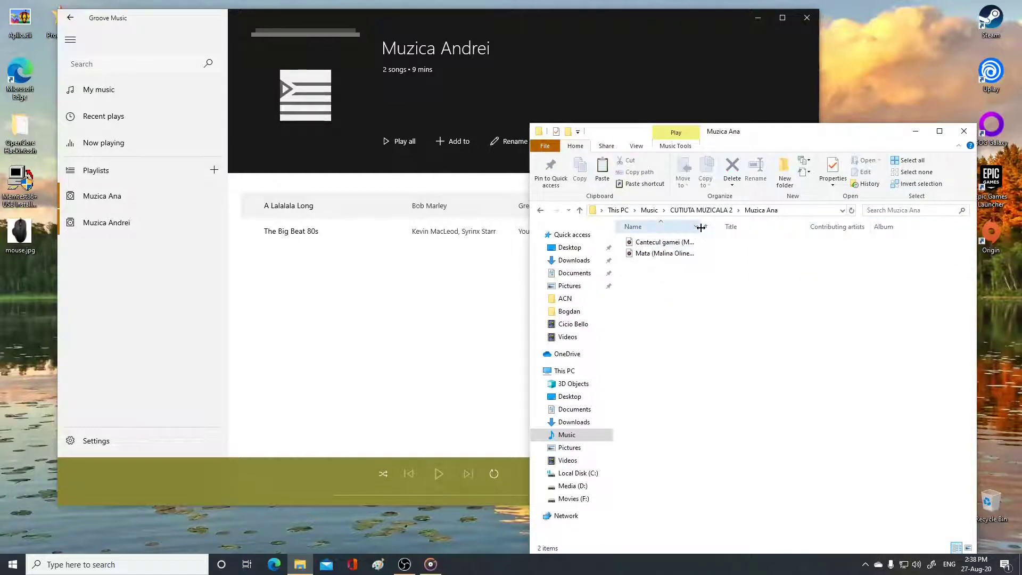
drag(701, 228, 790, 235)
drag(755, 315, 681, 244)
right_click(680, 244)
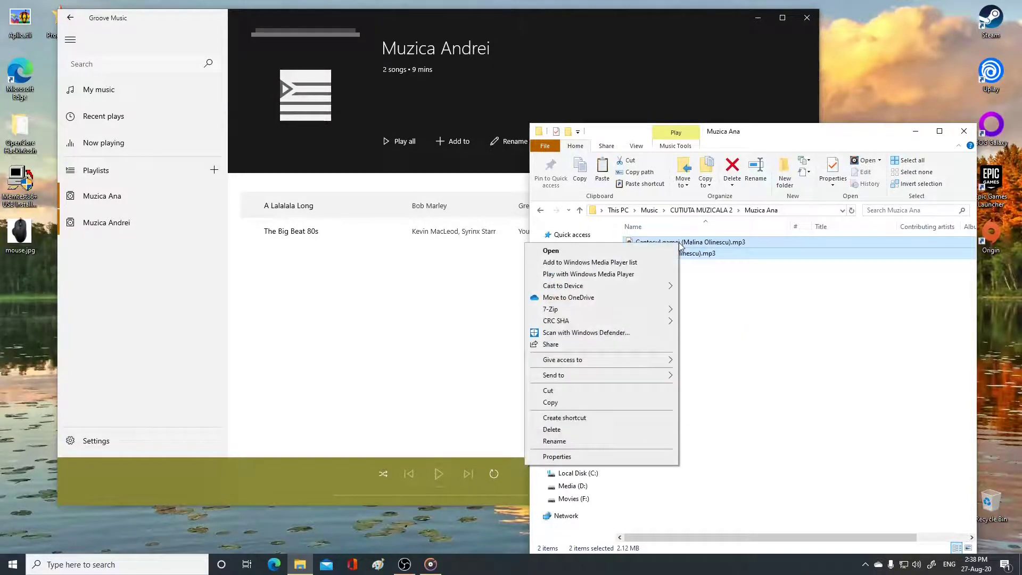
mouse_move(657, 382)
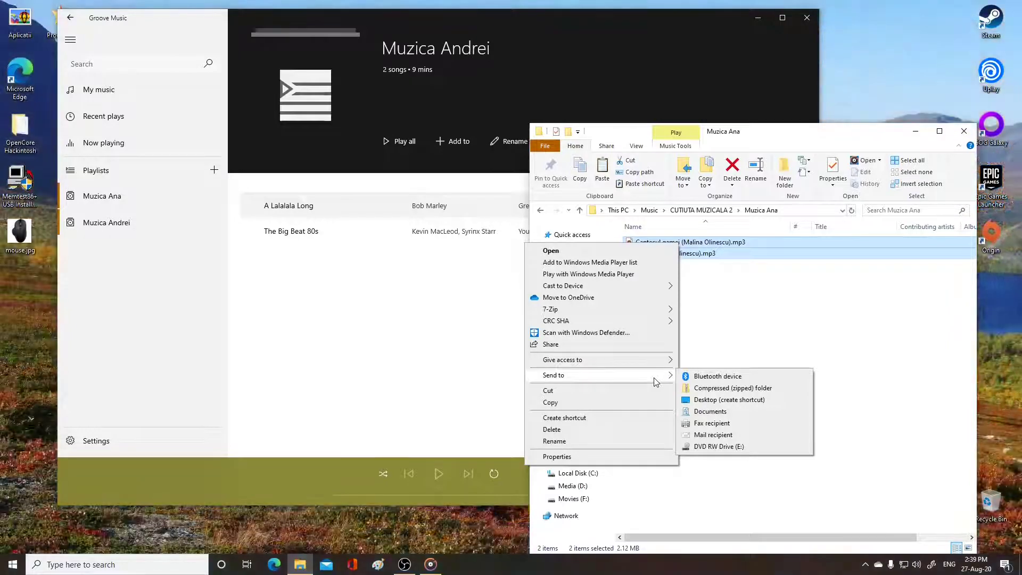
click(745, 326)
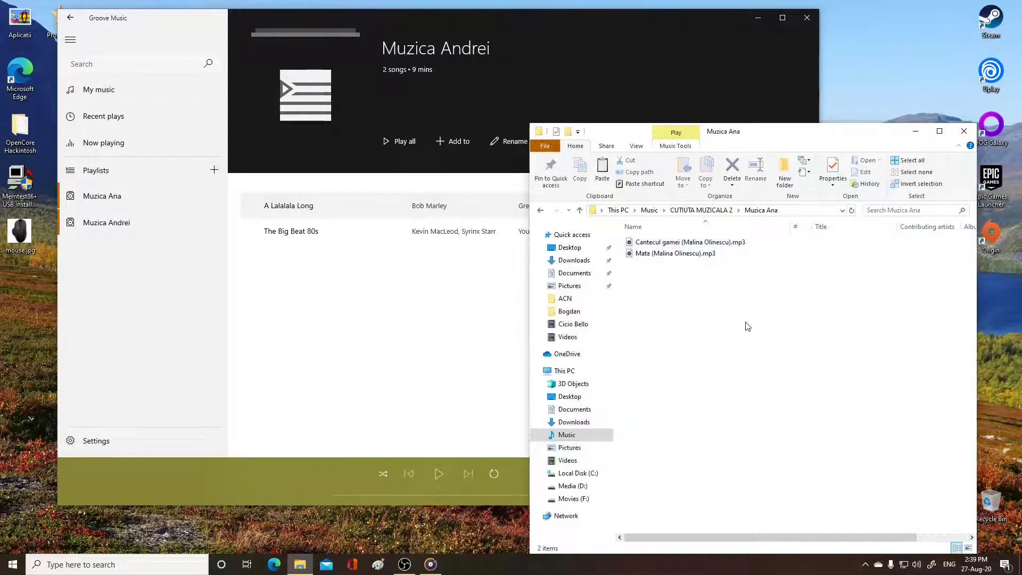
Step: Compare the Groove Music song list with the new folder in File Explorer, and return to the CUTIUTA MUZICALA 2 folder
click(99, 89)
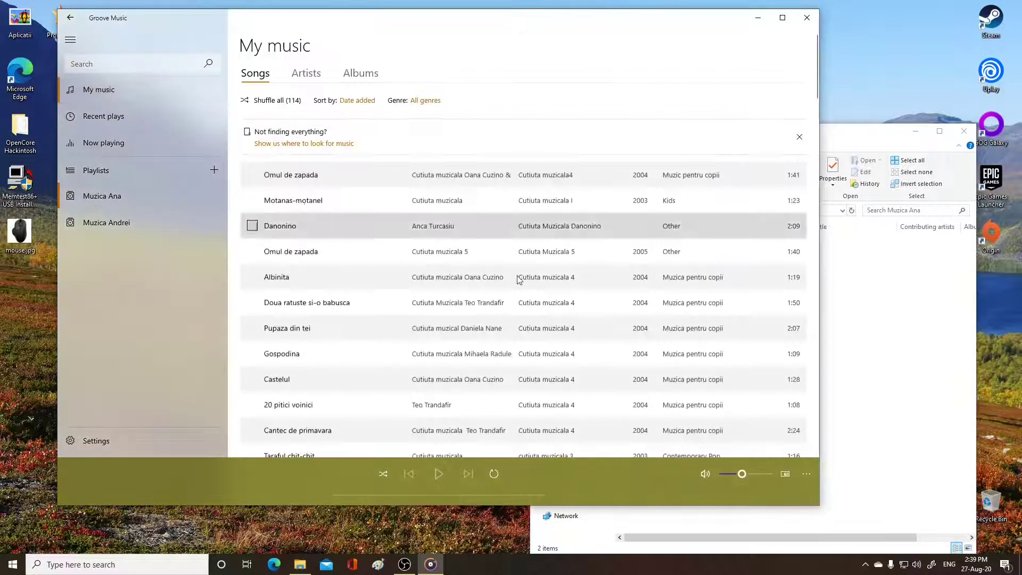
click(900, 360)
drag(711, 304, 728, 324)
click(682, 302)
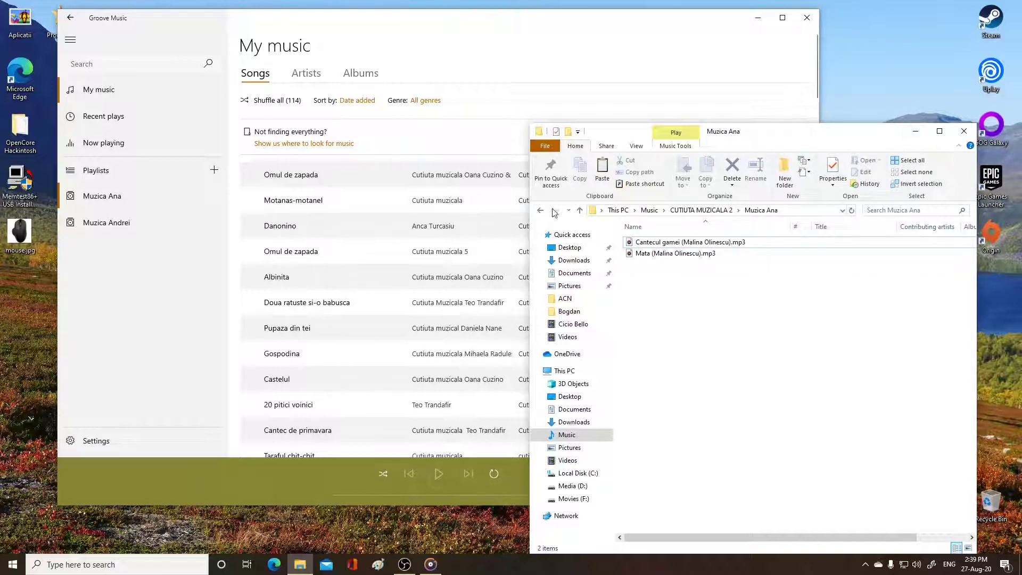
click(579, 210)
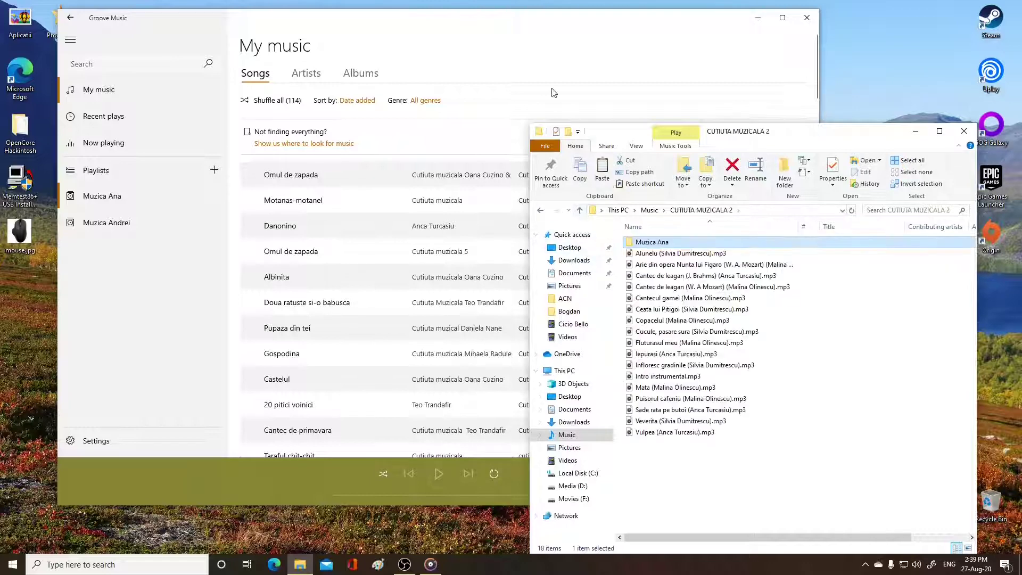
Step: Switch to Groove Music and examine how the full song list relates to the contents of the two playlists
click(517, 29)
scroll(343, 277, down, 10)
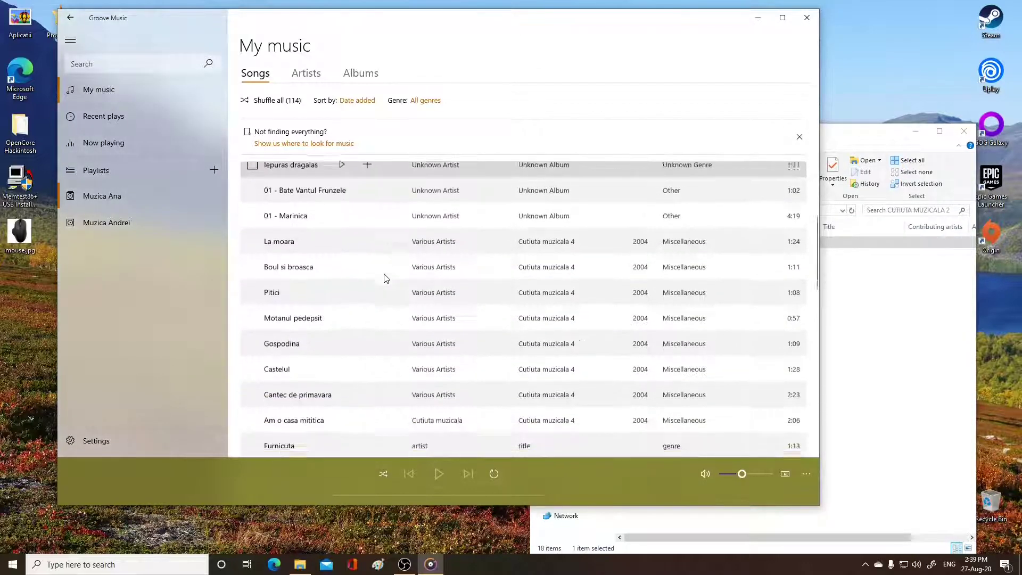
scroll(386, 277, down, 5)
click(95, 196)
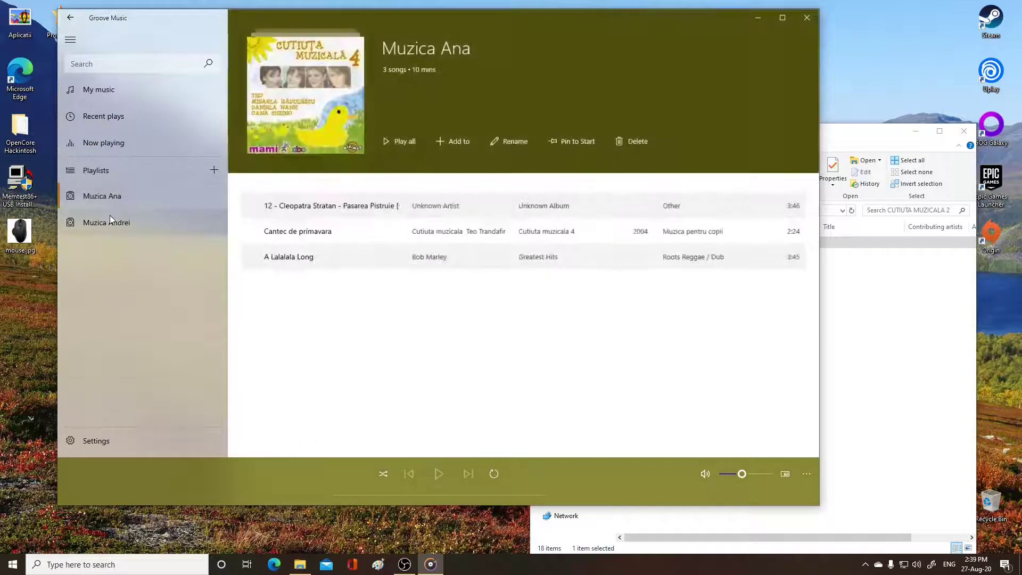
click(110, 215)
click(108, 197)
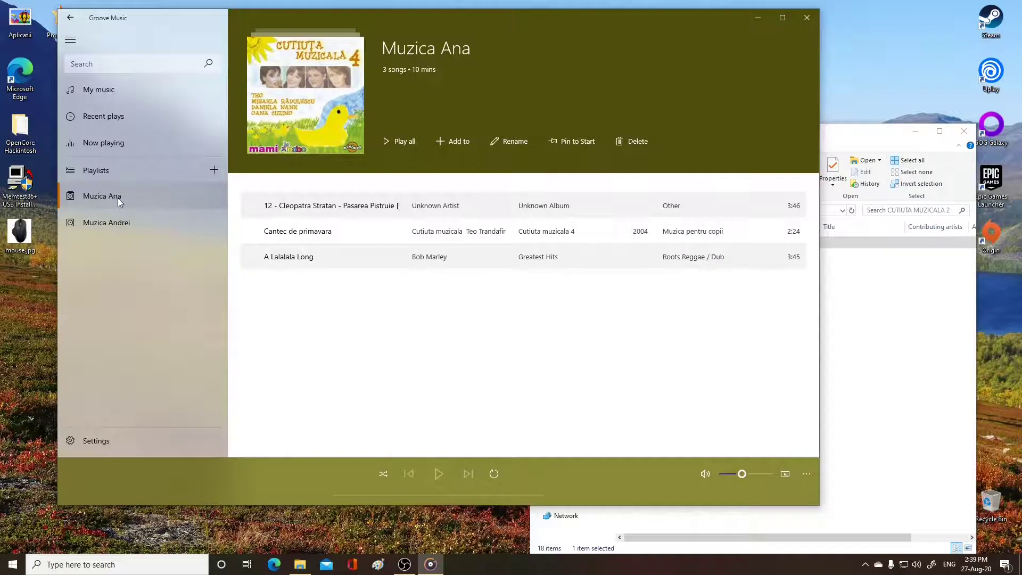
click(120, 221)
click(118, 197)
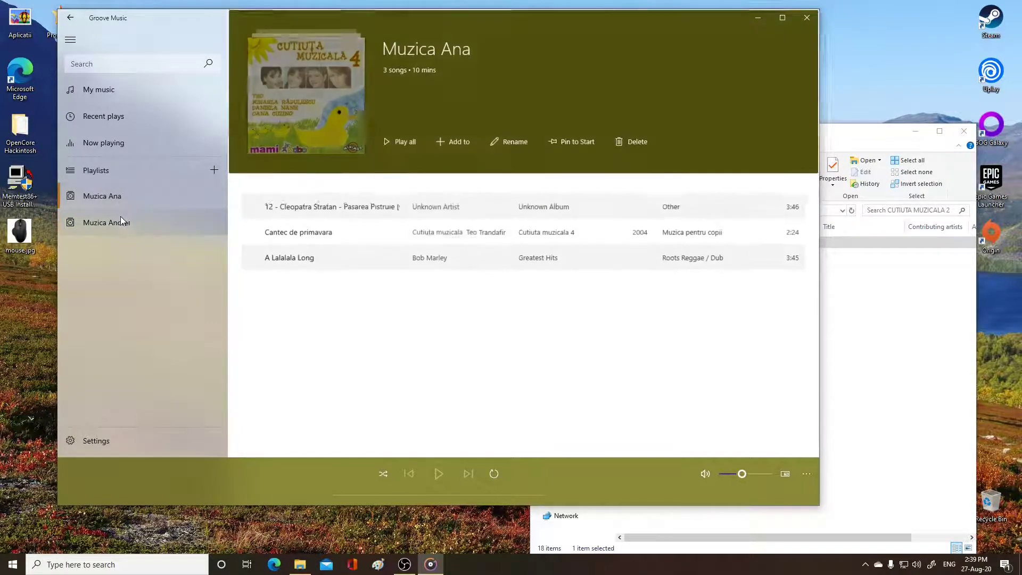
click(120, 222)
click(106, 89)
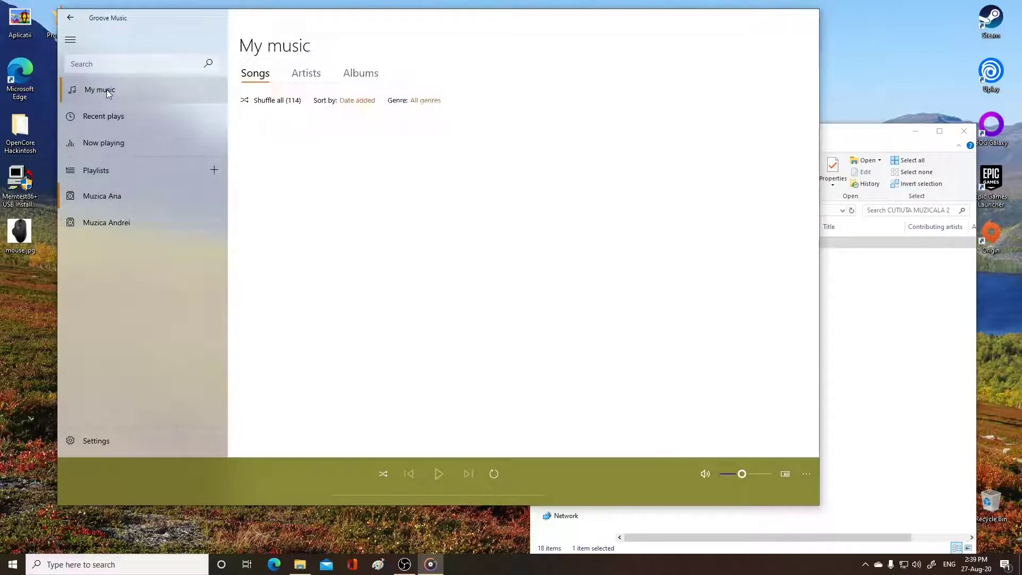
scroll(335, 213, down, 10)
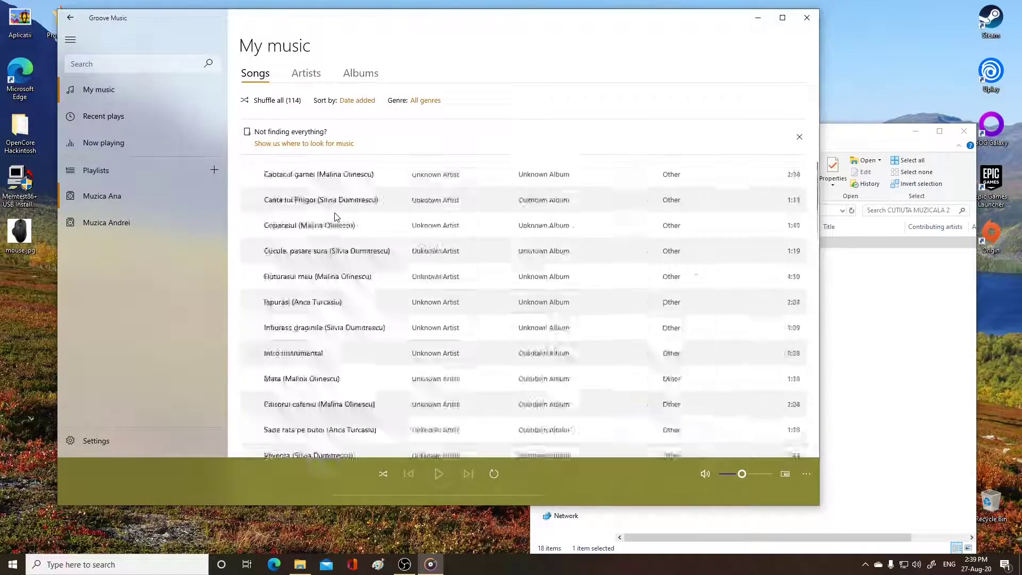
scroll(335, 216, up, 10)
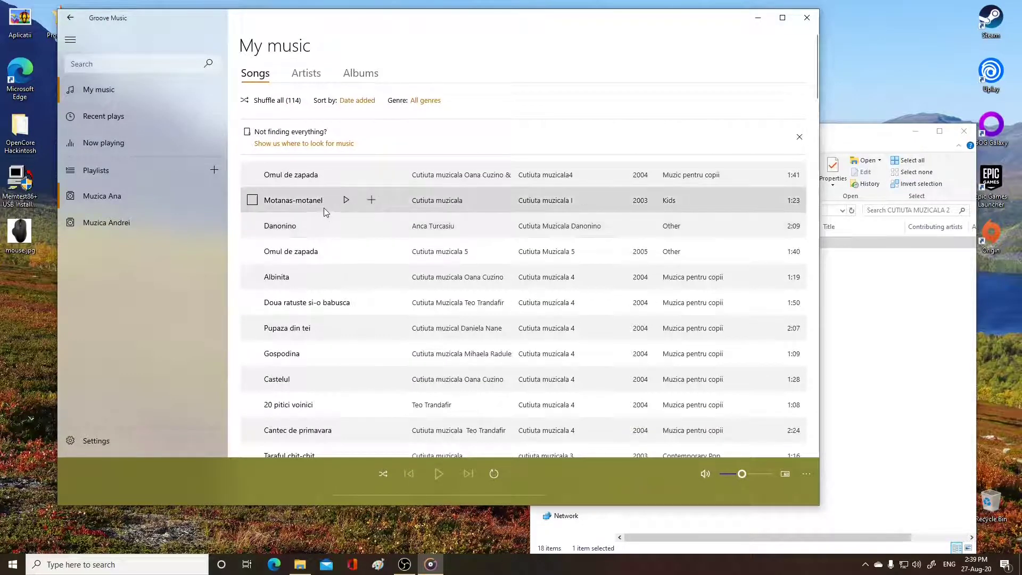
Step: Show the PC's Music folder in File Explorer, and open the settings of Groove Music
click(905, 354)
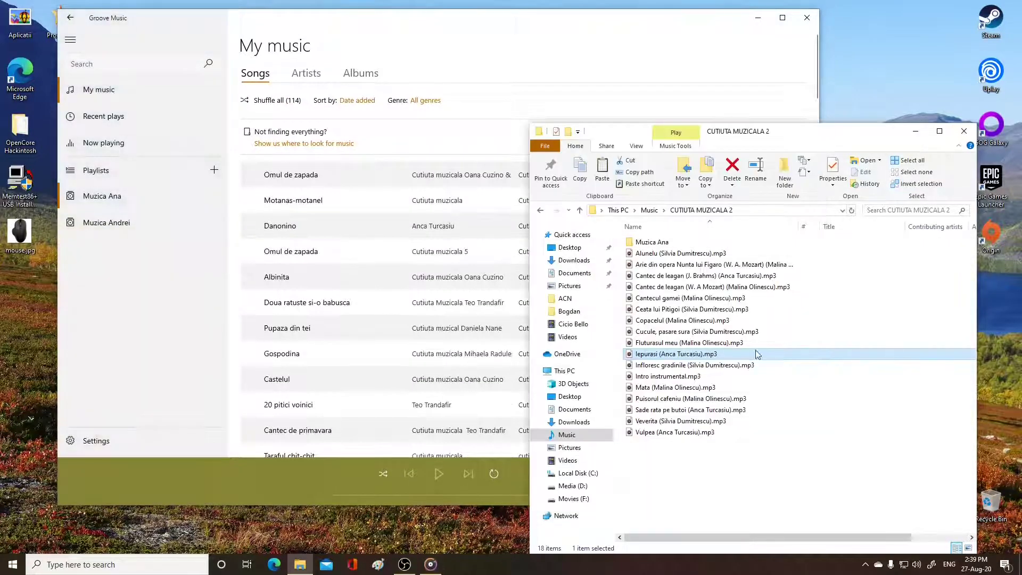
click(567, 435)
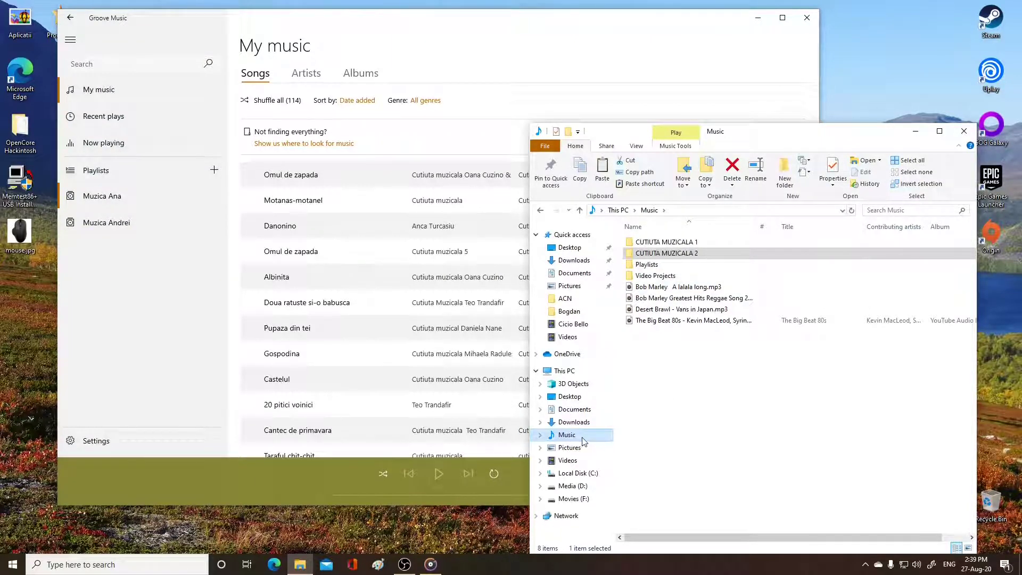
click(203, 270)
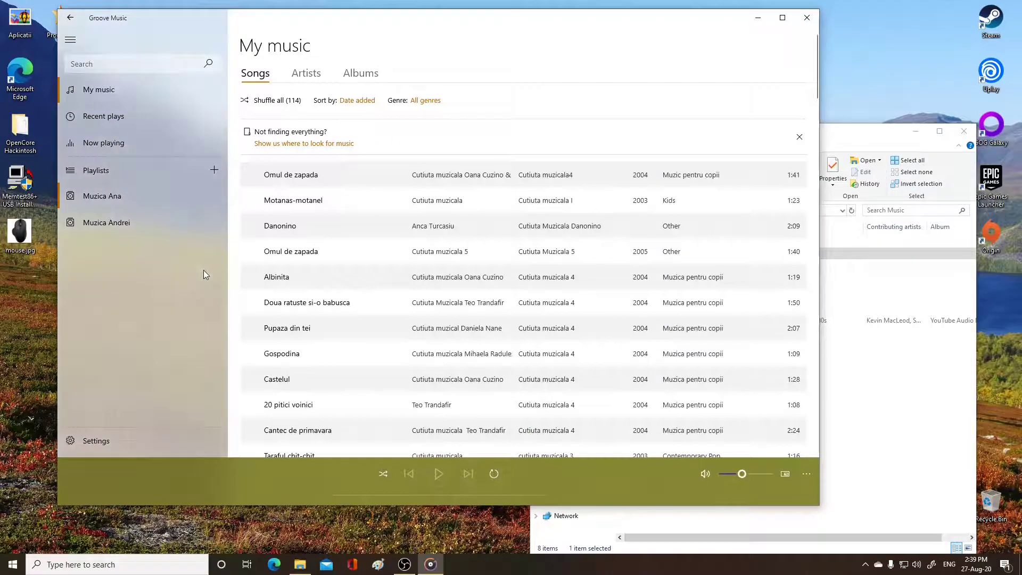
click(124, 440)
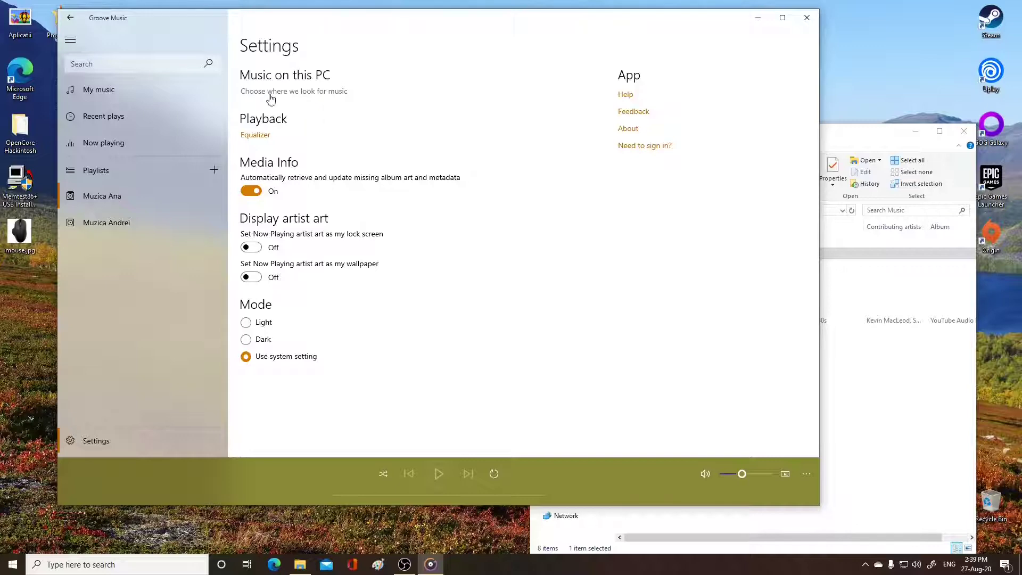
Step: Show the folders Groove Music watches for music, and compare them with the PC's Music folder in File Explorer
click(299, 98)
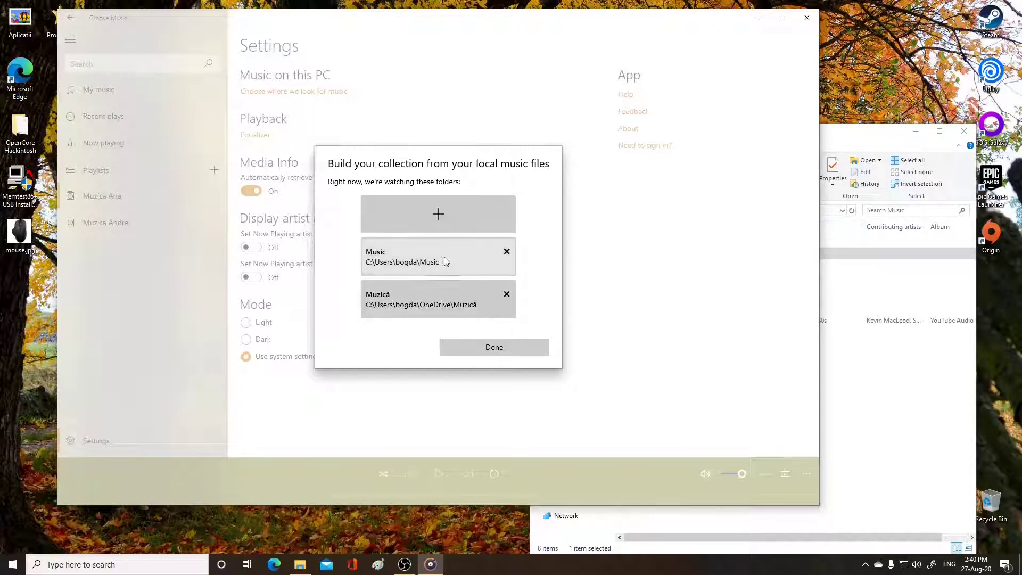
click(849, 142)
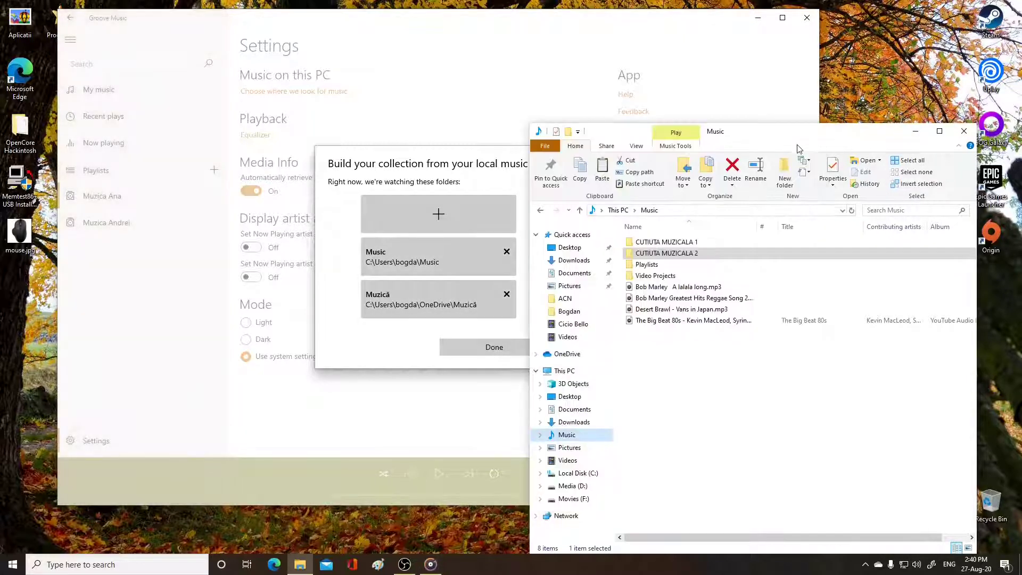
drag(799, 149, 864, 120)
click(633, 407)
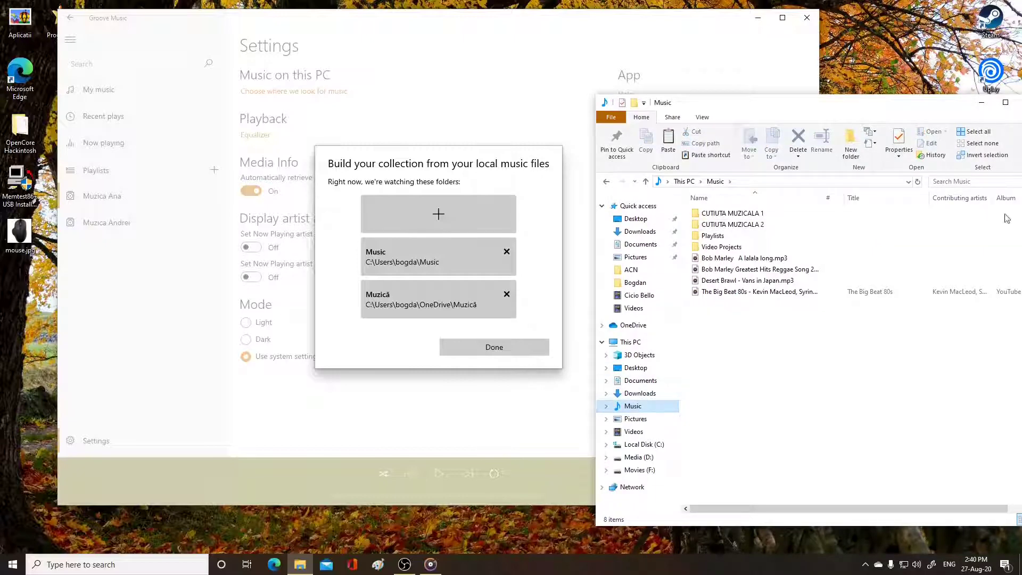
click(472, 165)
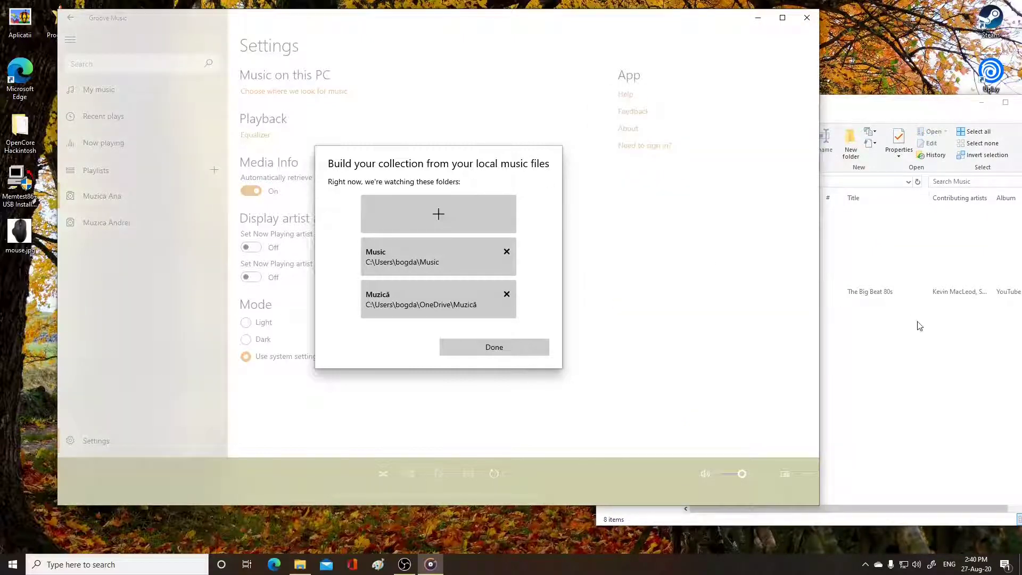
click(902, 349)
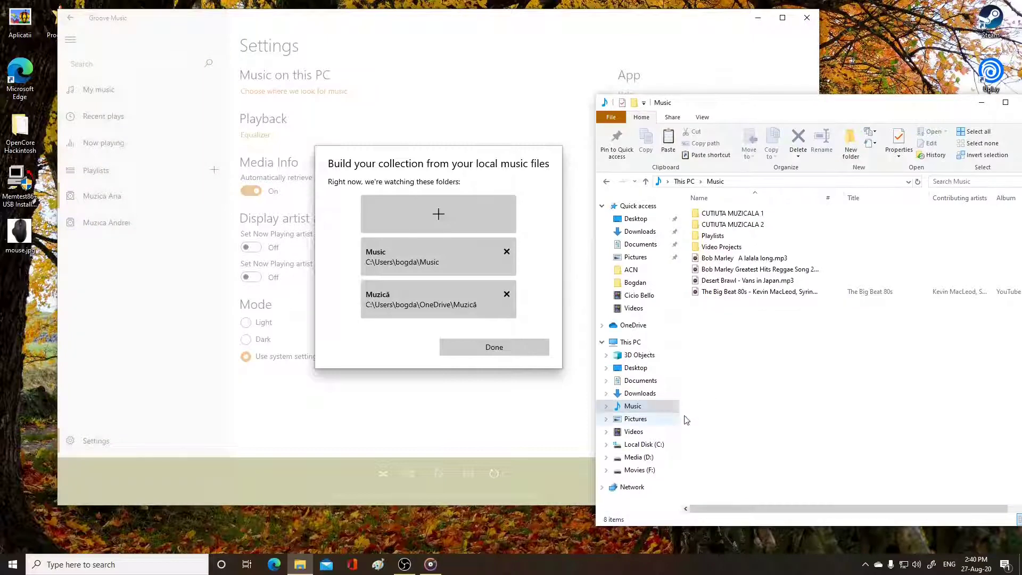
Step: Create a new folder named Misu on Local Disk (C:)
click(645, 445)
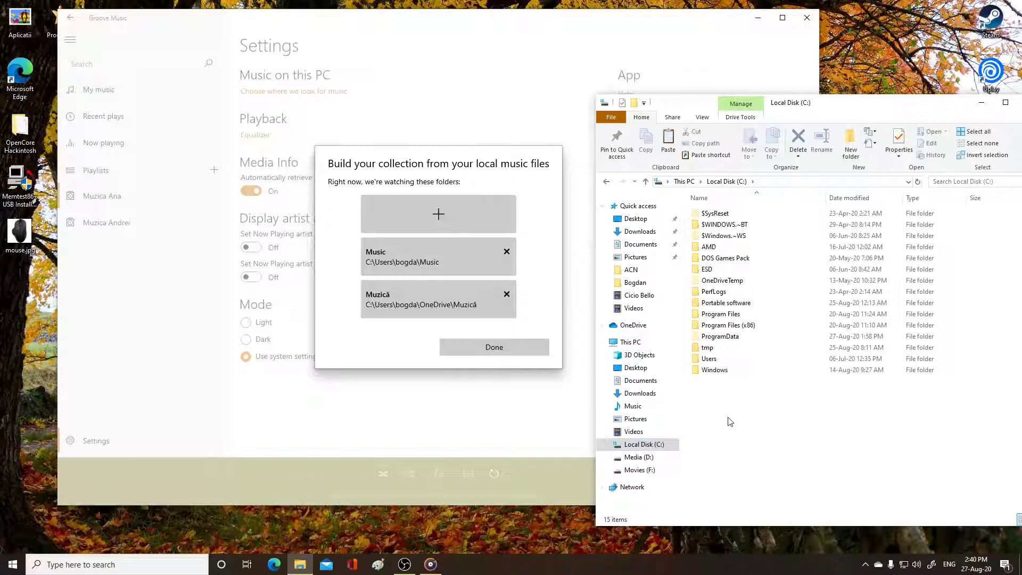
click(641, 458)
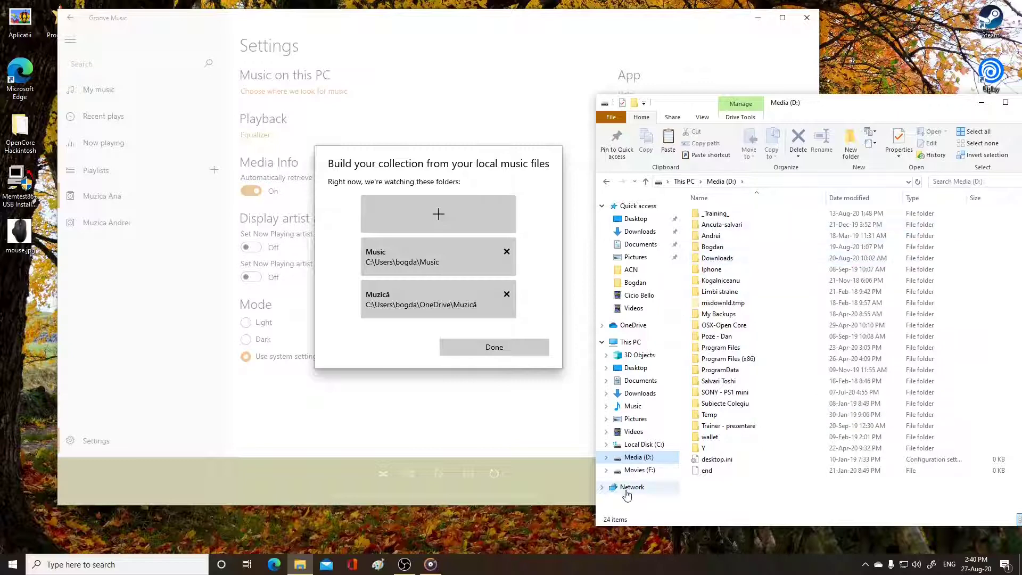
click(642, 446)
right_click(709, 398)
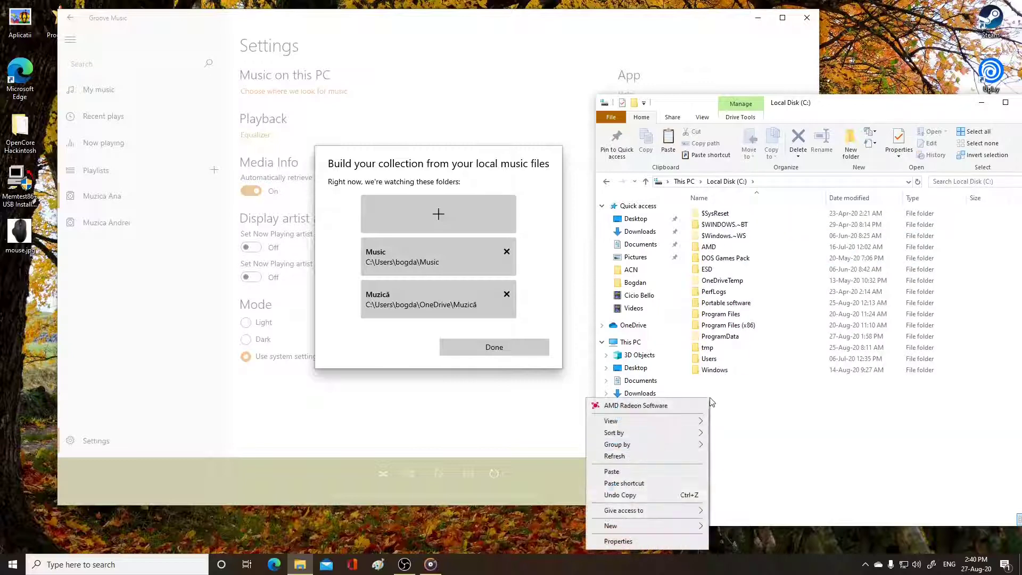
mouse_move(633, 527)
click(730, 527)
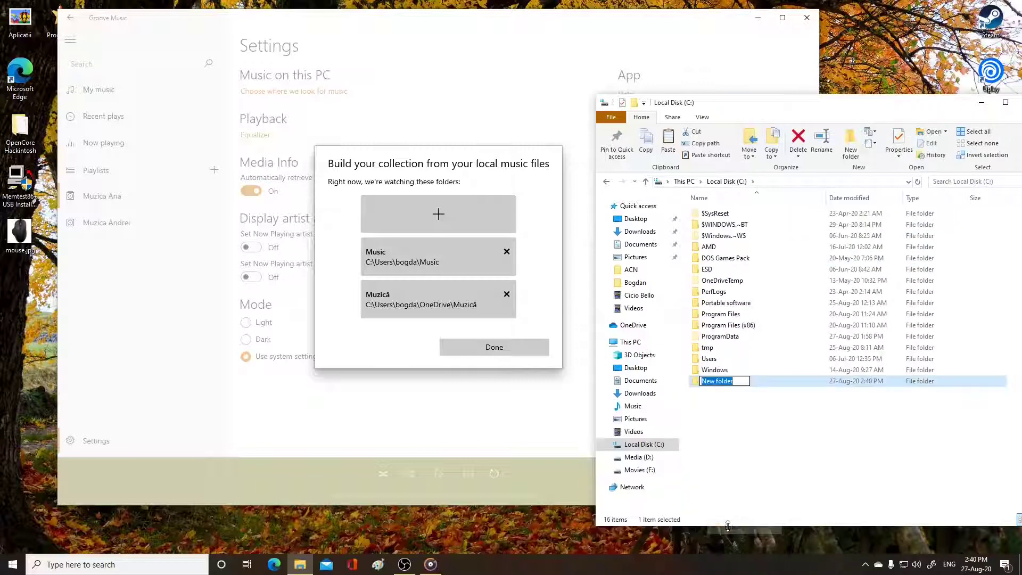
text(m)
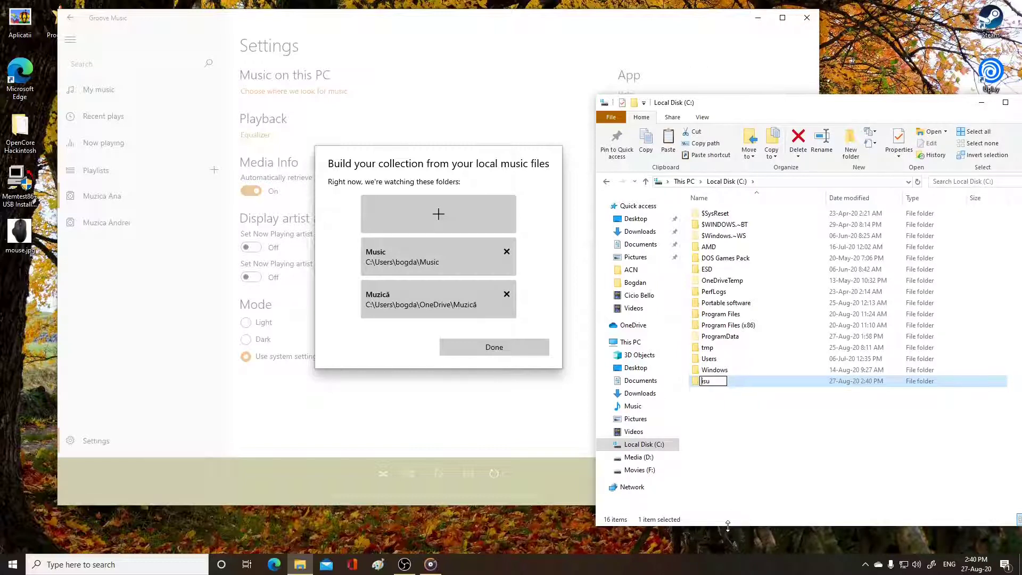
key(Return)
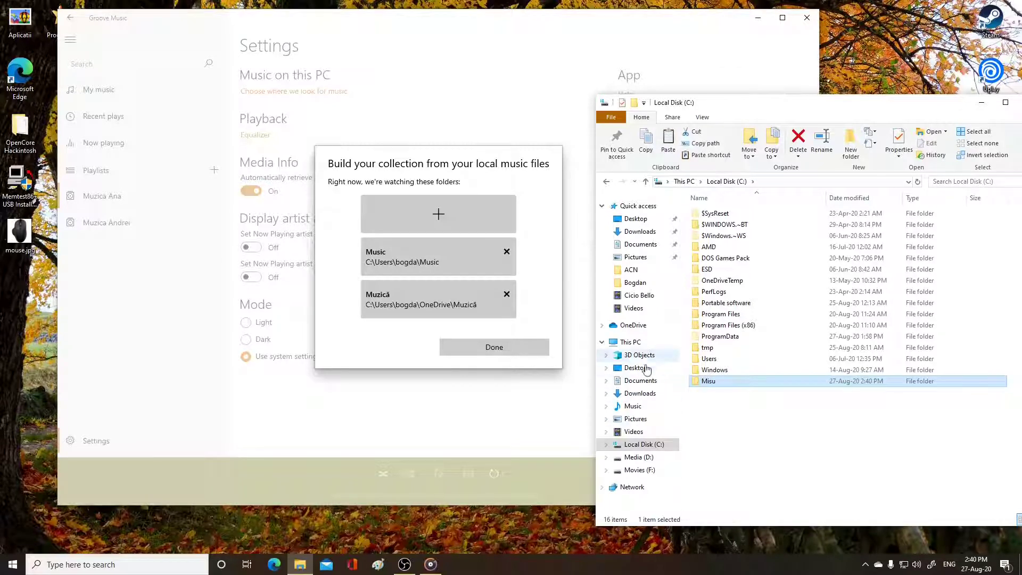
Step: Copy Desert Brawl - Vans in Japan.mp3 from the Music folder into the Misu folder on Local Disk (C:)
click(635, 419)
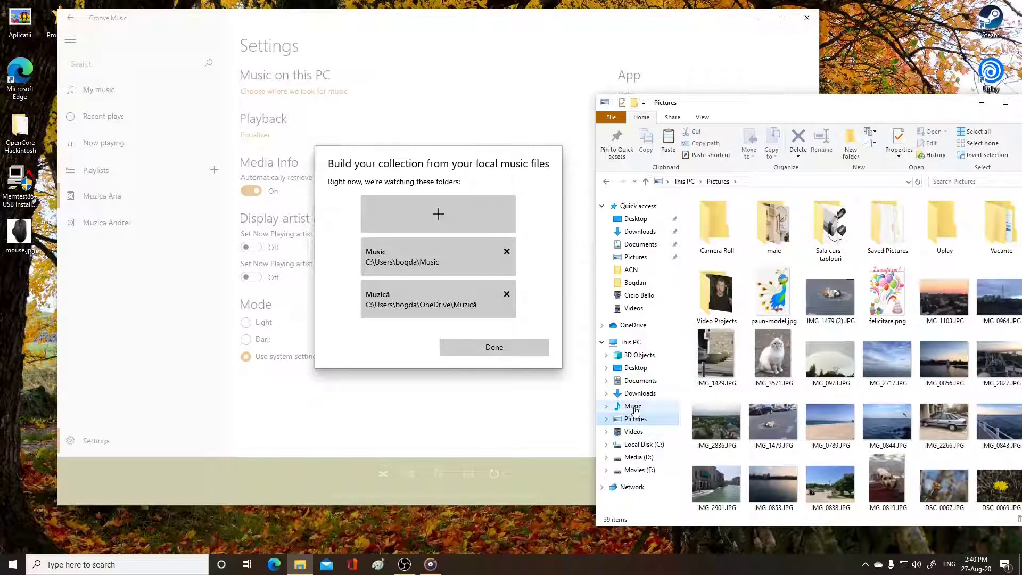
click(658, 408)
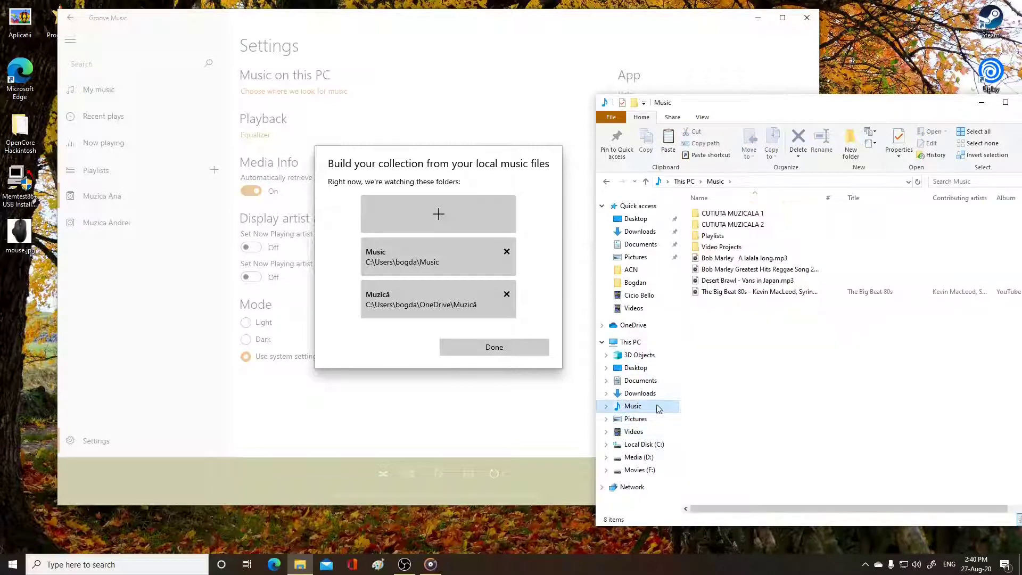
click(723, 285)
right_click(723, 285)
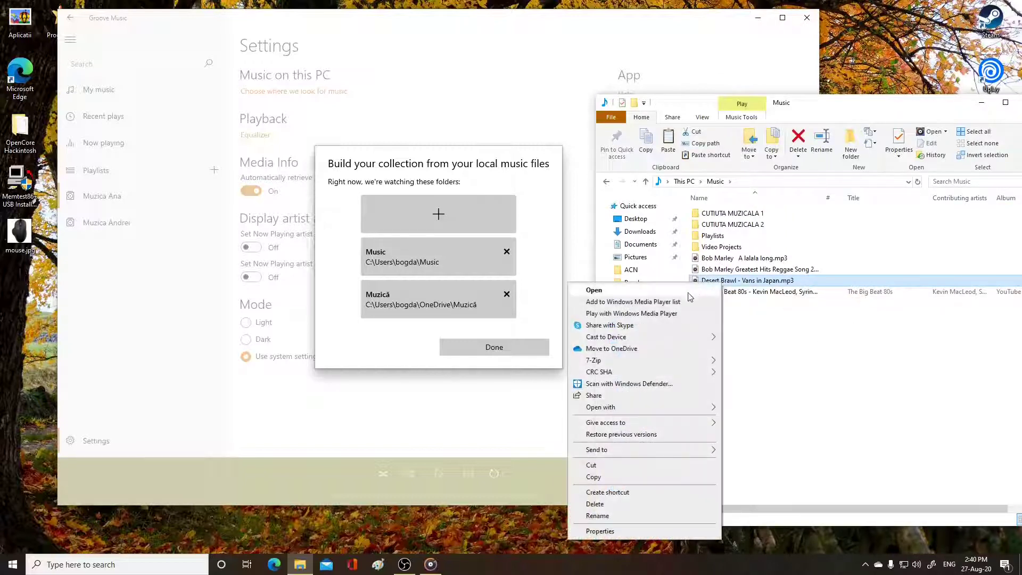
click(603, 478)
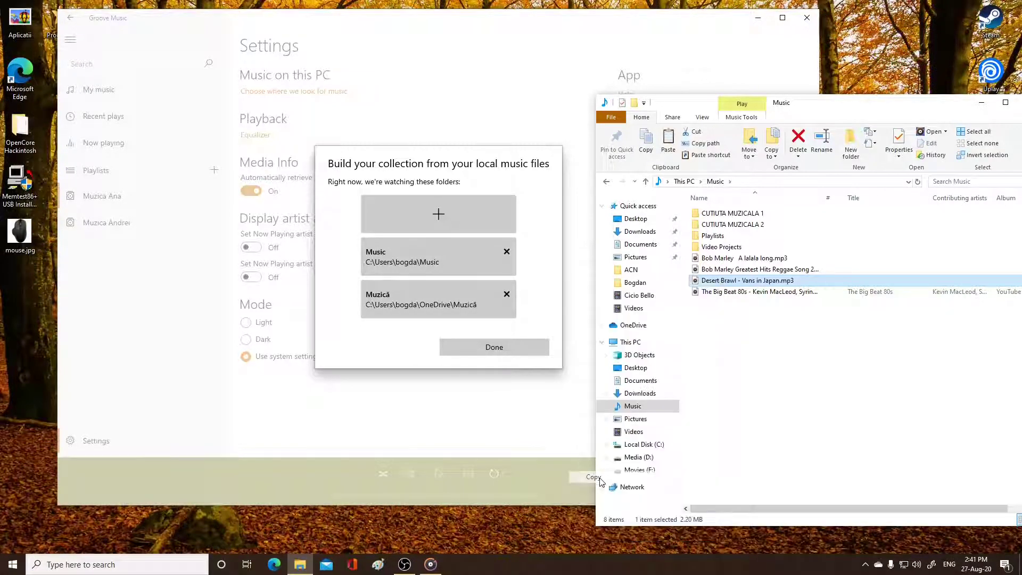
click(644, 446)
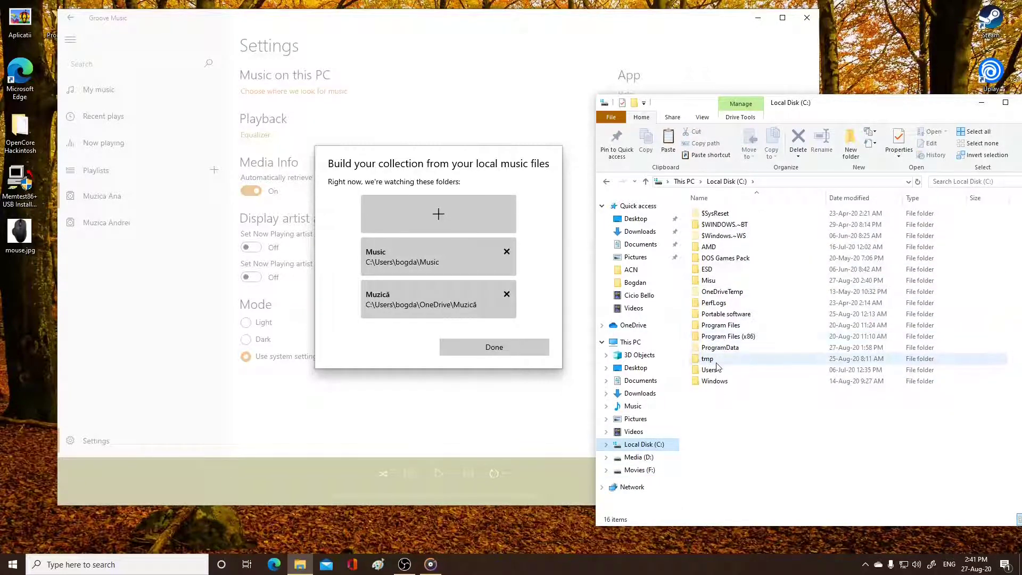
double_click(709, 281)
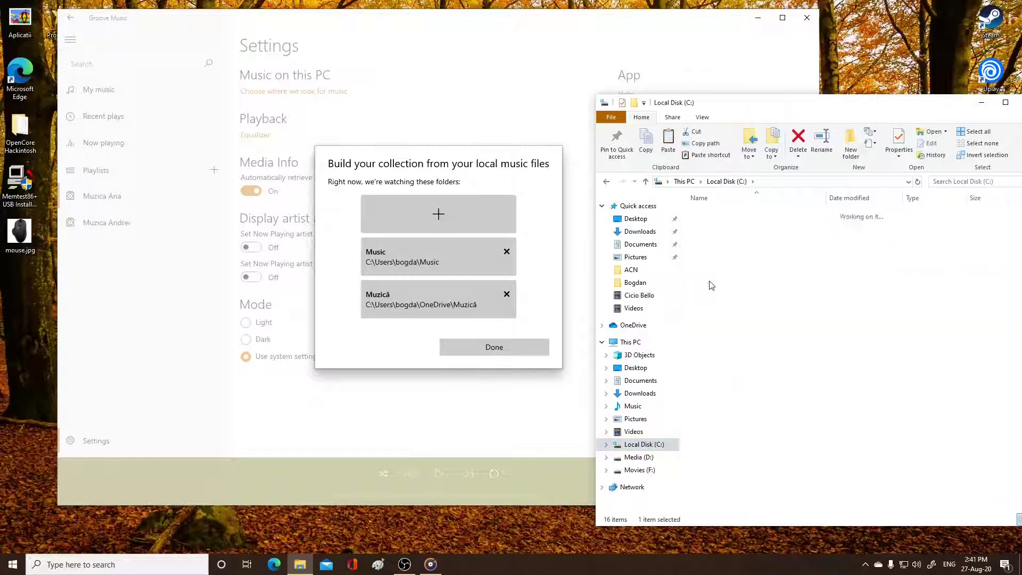
right_click(733, 292)
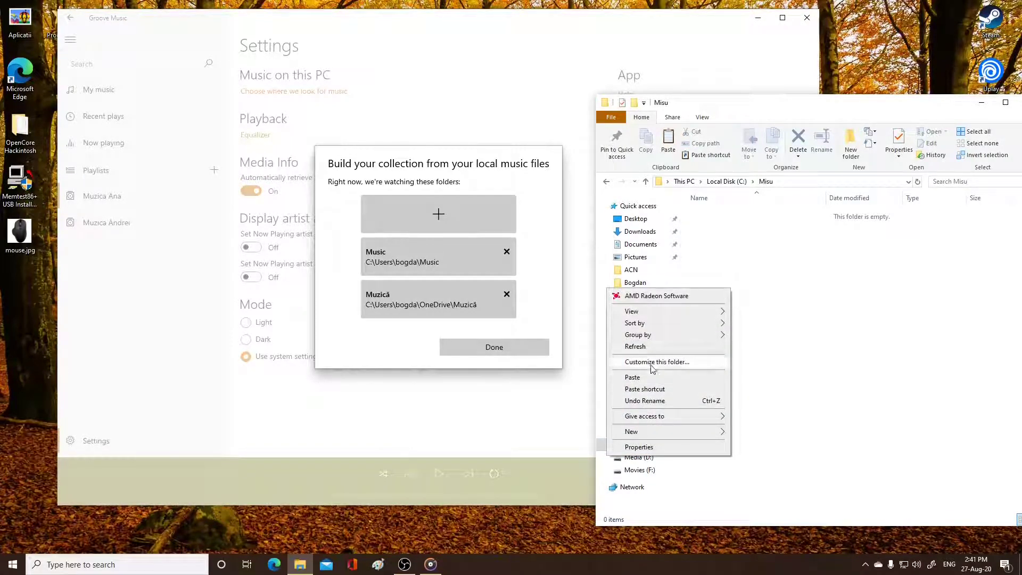
click(646, 377)
click(752, 272)
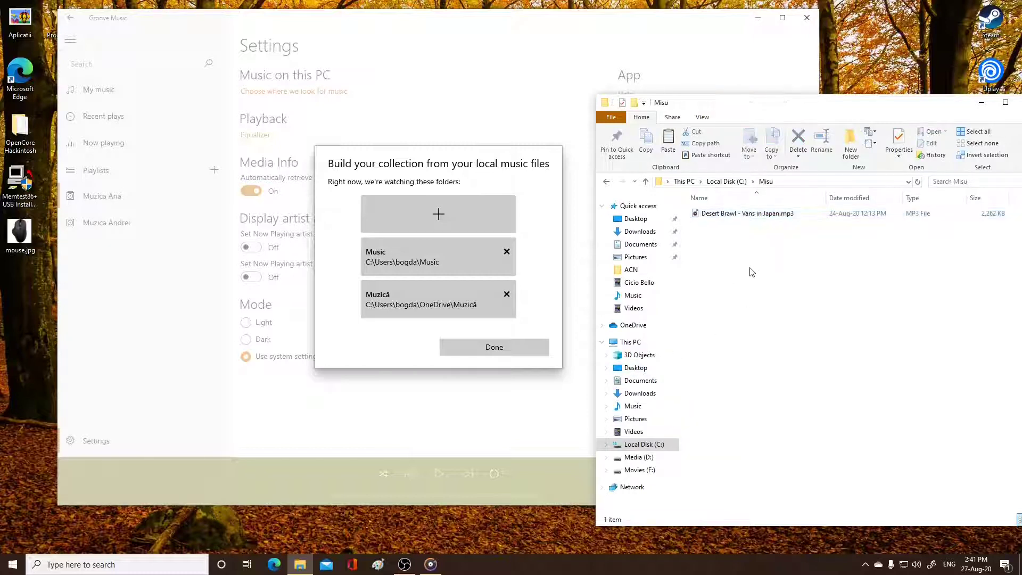
click(724, 217)
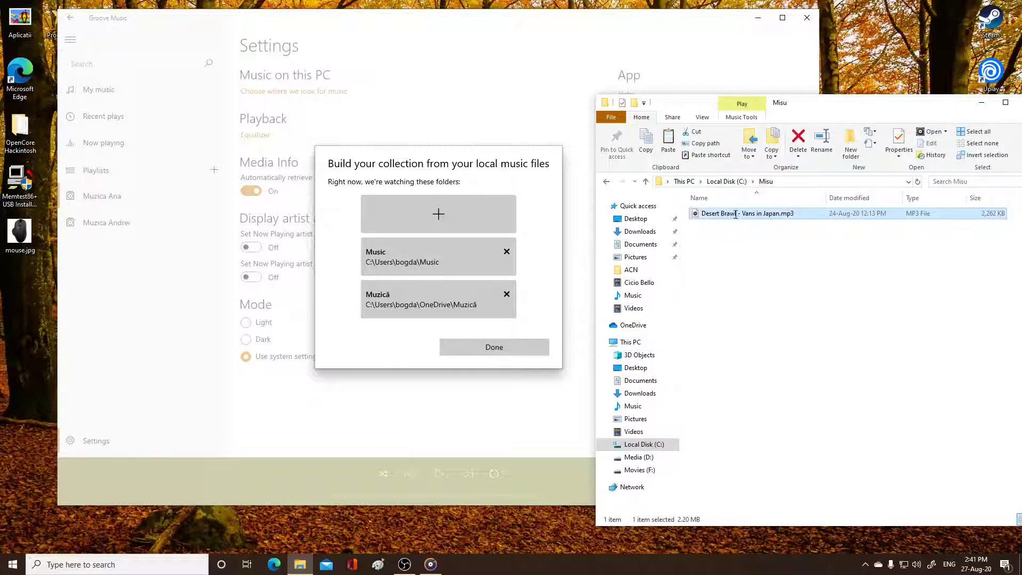
click(736, 214)
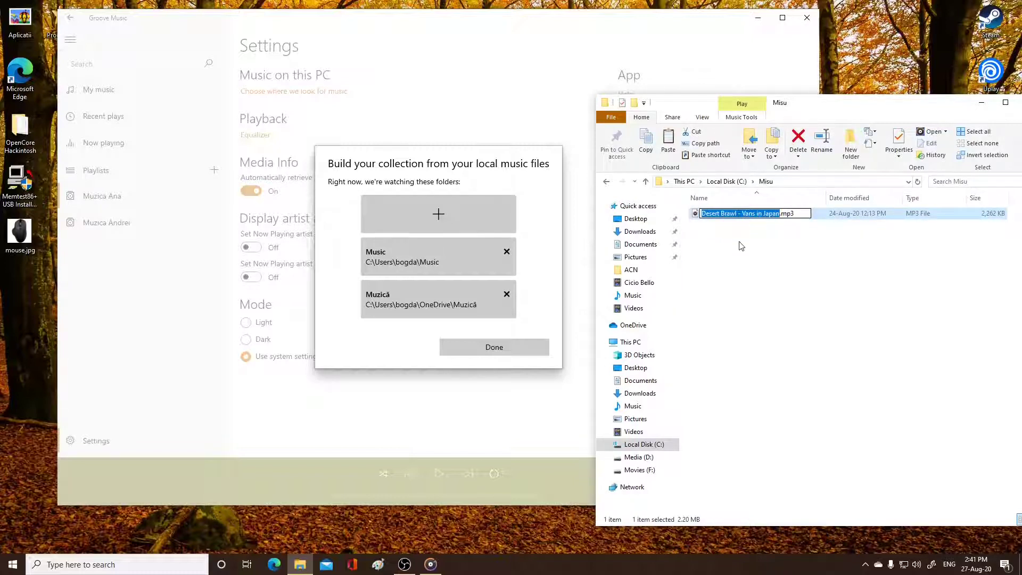
click(741, 246)
Step: Rename the copied song in the Misu folder as 007_Misu.mp3
right_click(726, 214)
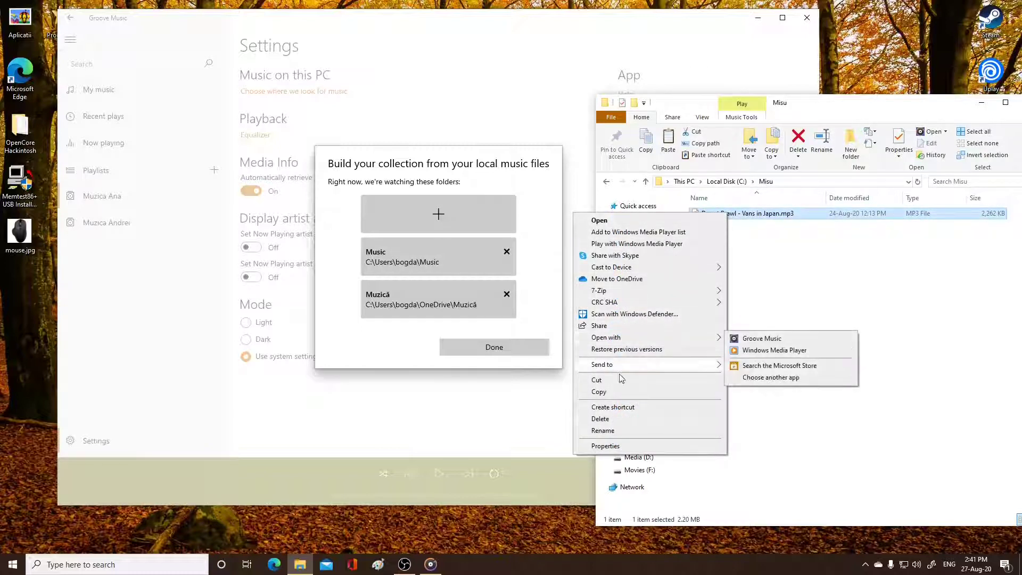
click(602, 431)
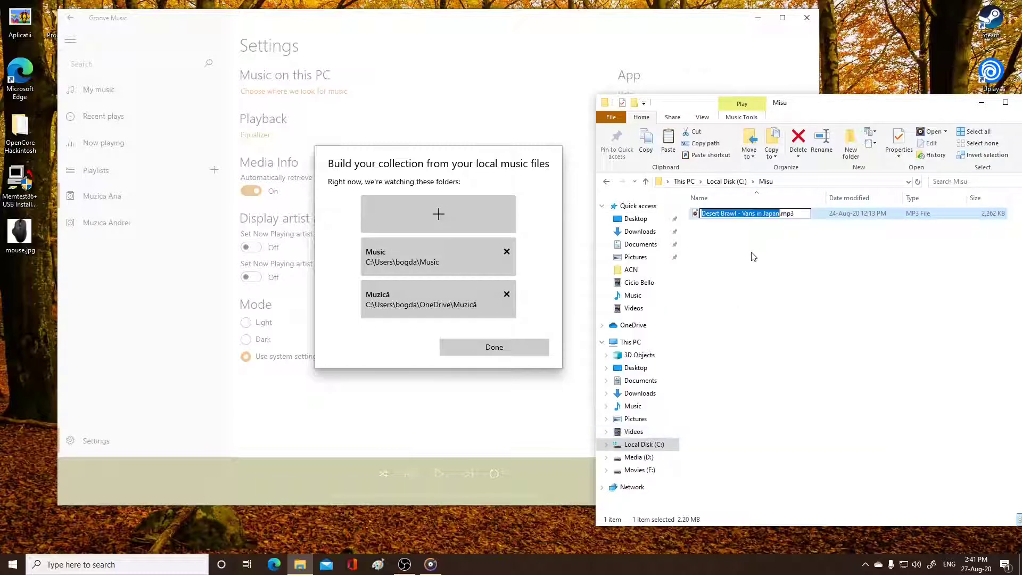
text(M)
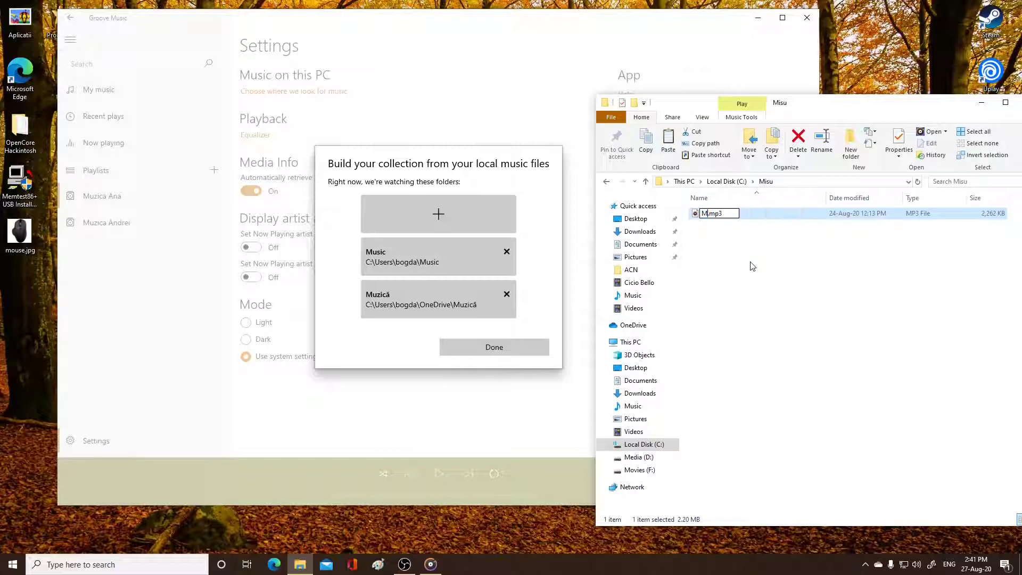
text(isu)
text(0900)
key(BackSpace)
key(BackSpace)
key(BackSpace)
text(07_)
key(Return)
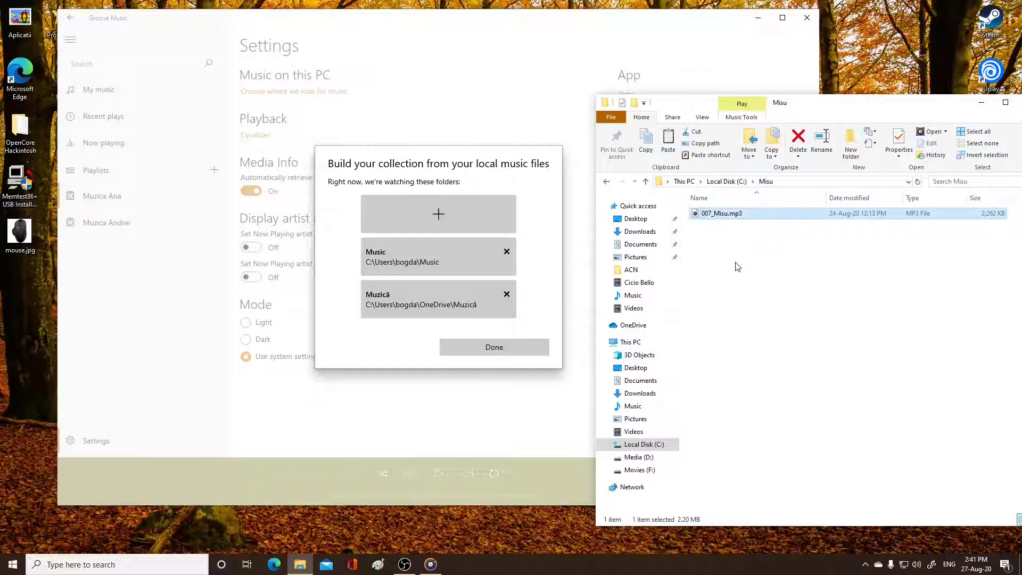
click(713, 221)
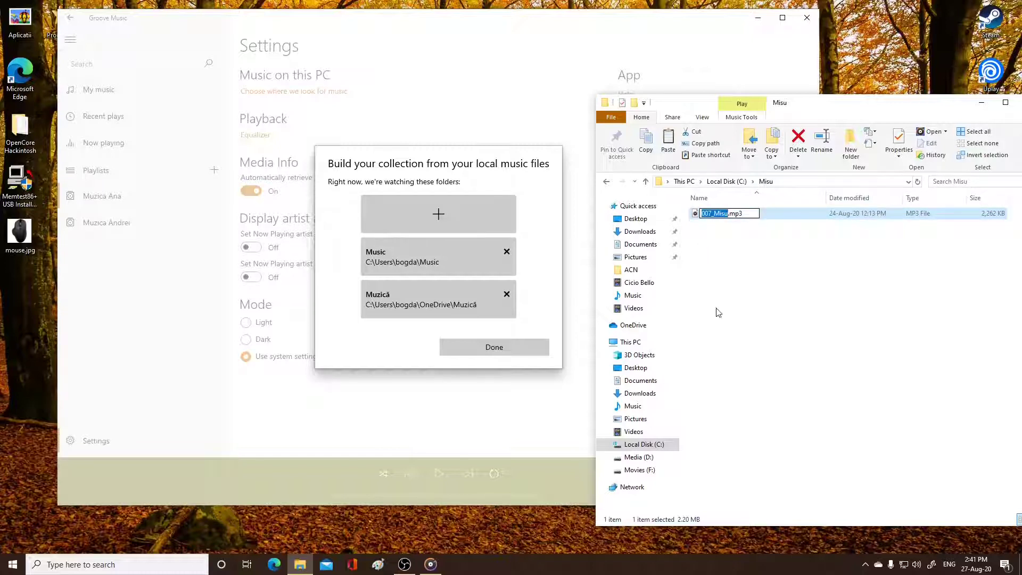
click(729, 219)
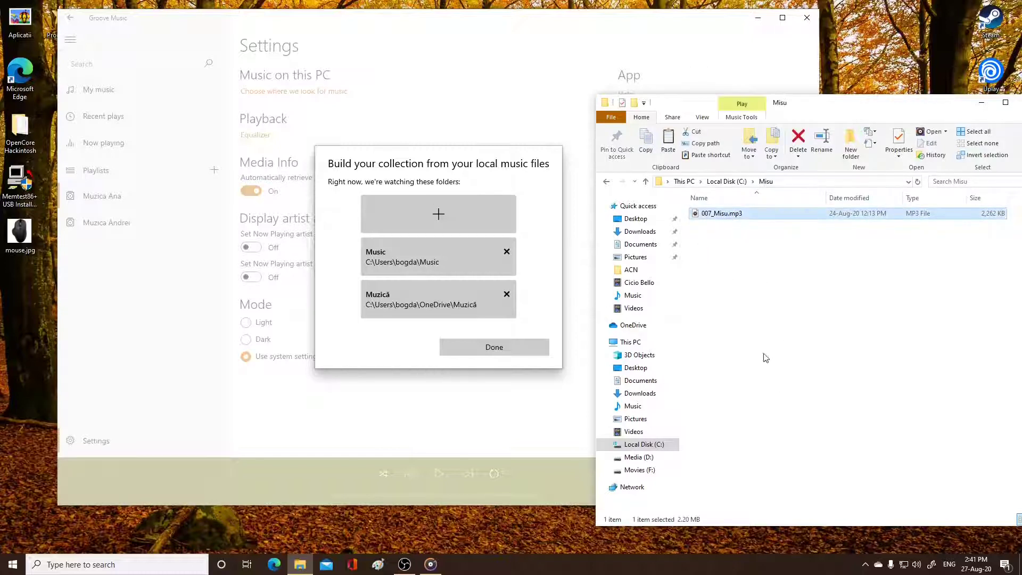
click(717, 214)
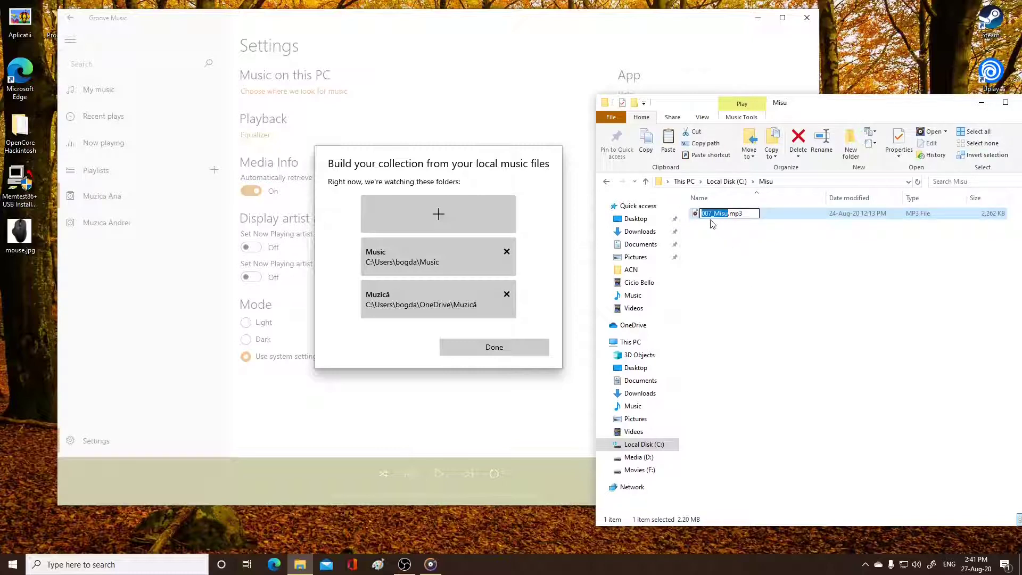
click(711, 213)
click(726, 258)
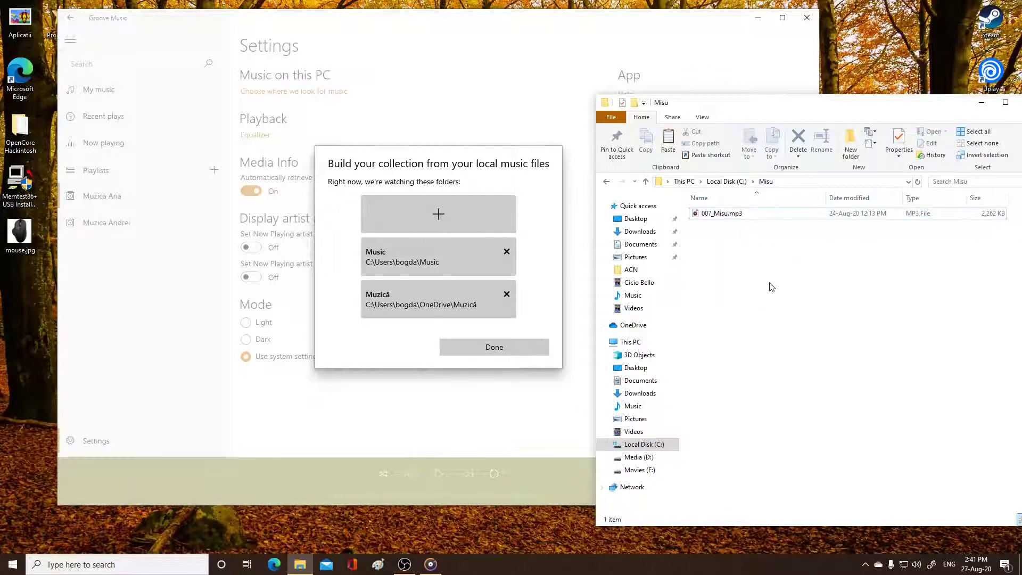
Step: Switch to Groove Music, add the C:\Misu folder to its watched music folders, and finish the folder selection
click(445, 217)
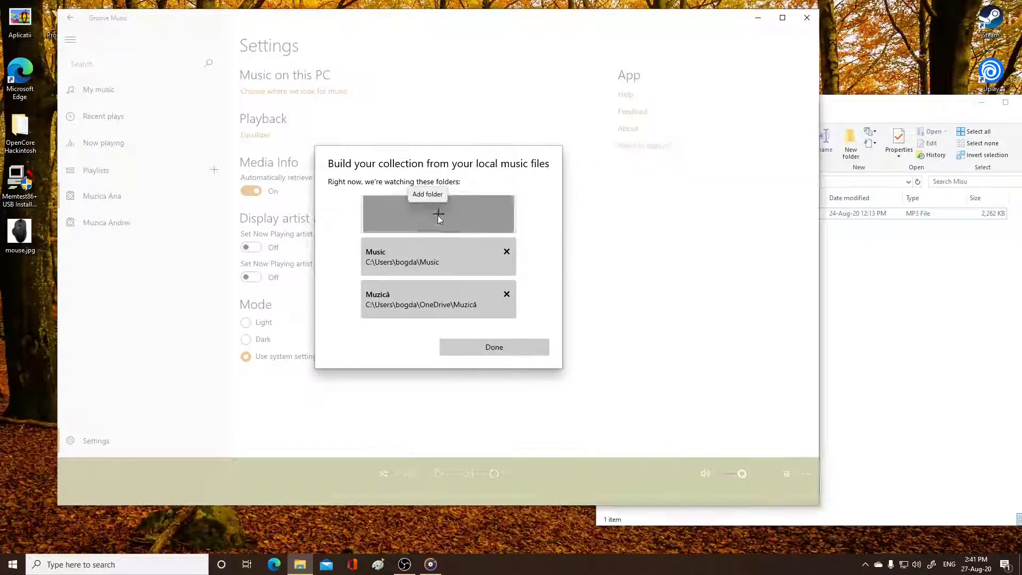
scroll(117, 191, down, 3)
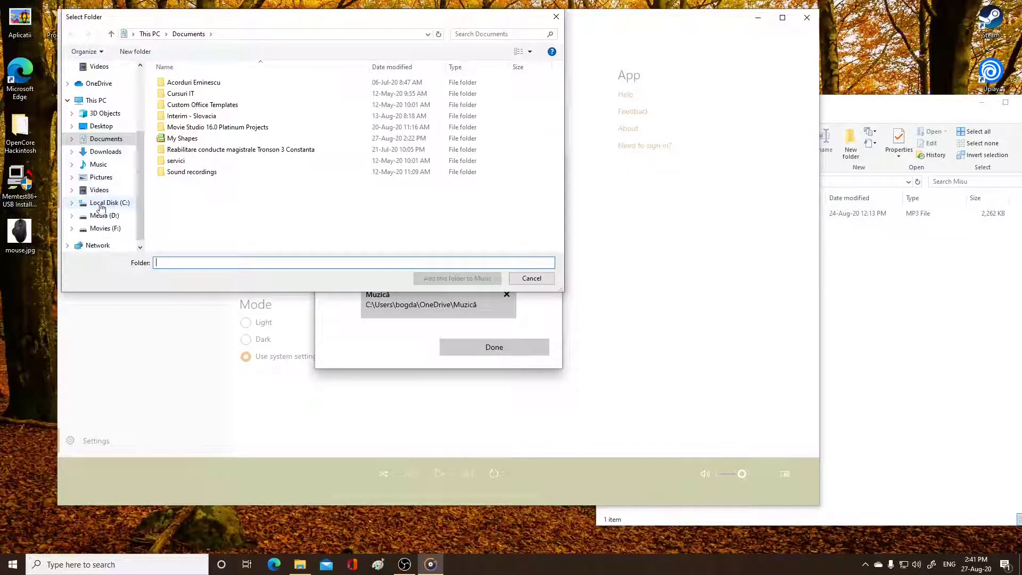
click(99, 205)
scroll(194, 137, down, 1)
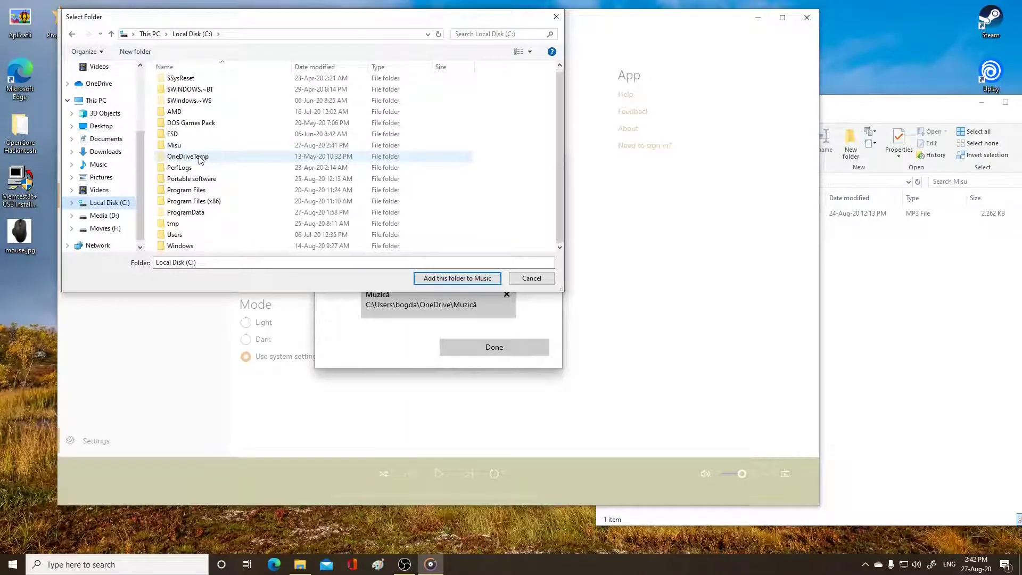
double_click(173, 145)
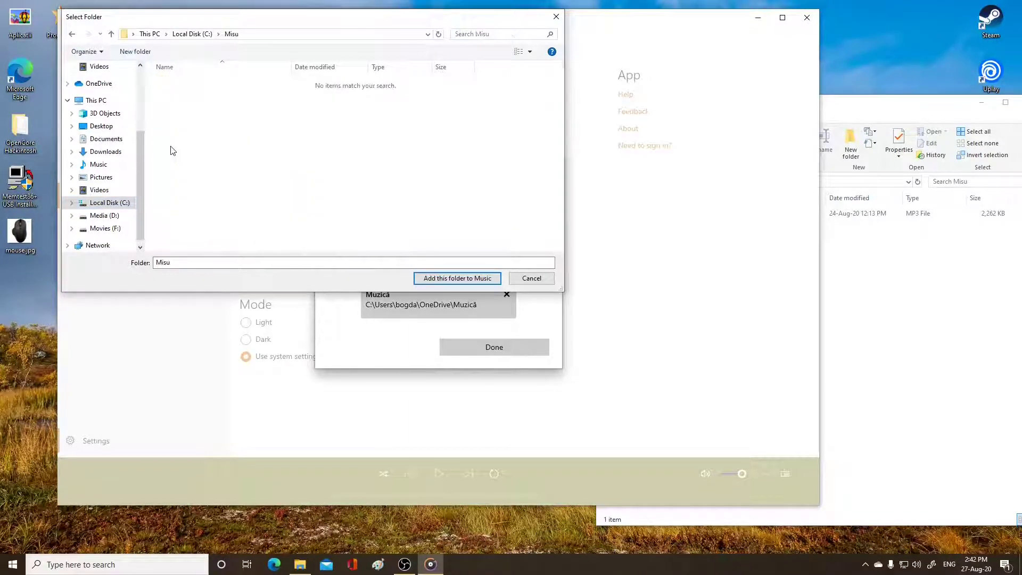
click(453, 279)
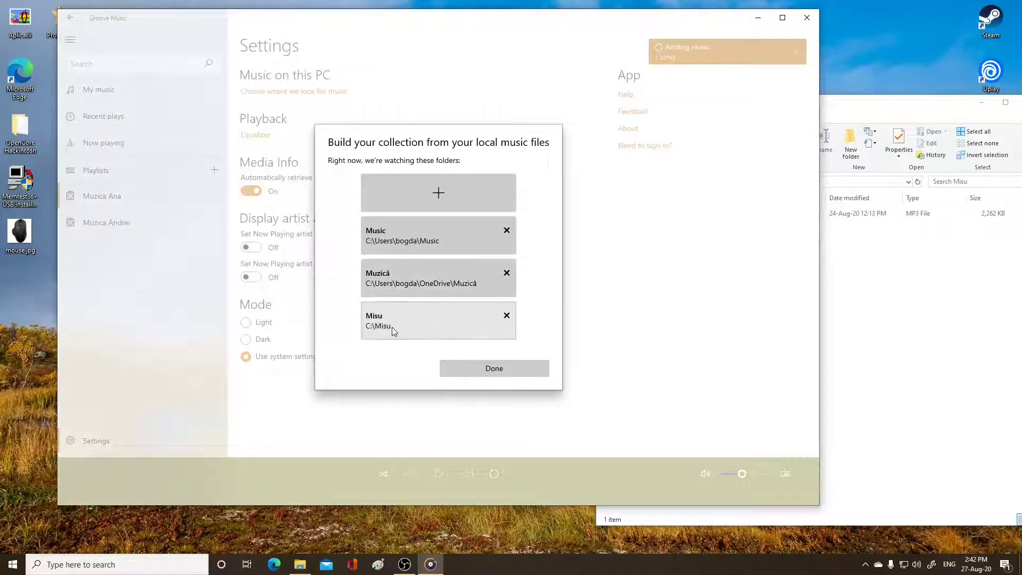
click(495, 369)
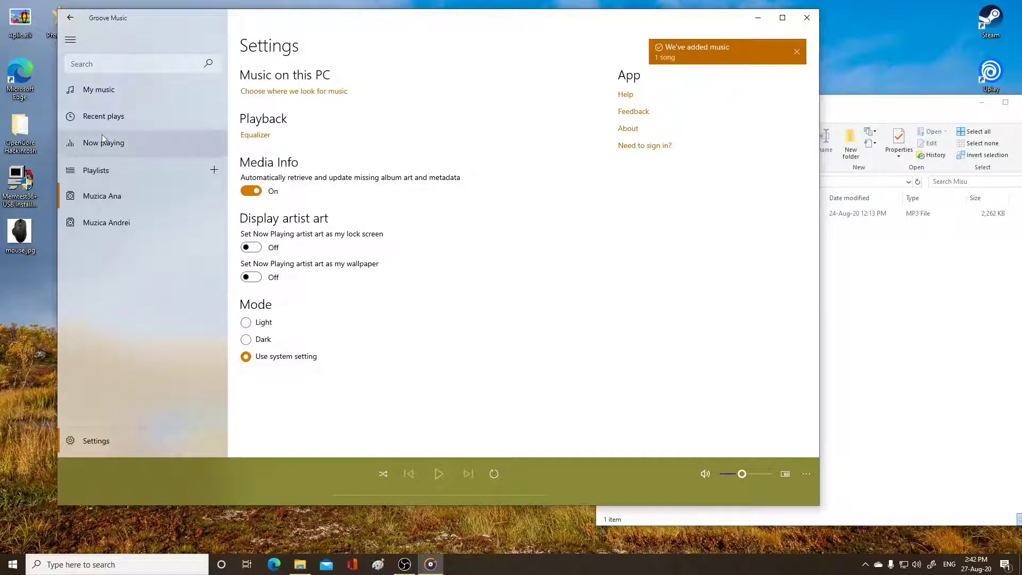
Step: Show all songs in My music and view them sorted A to Z before restoring the Date added order
click(104, 95)
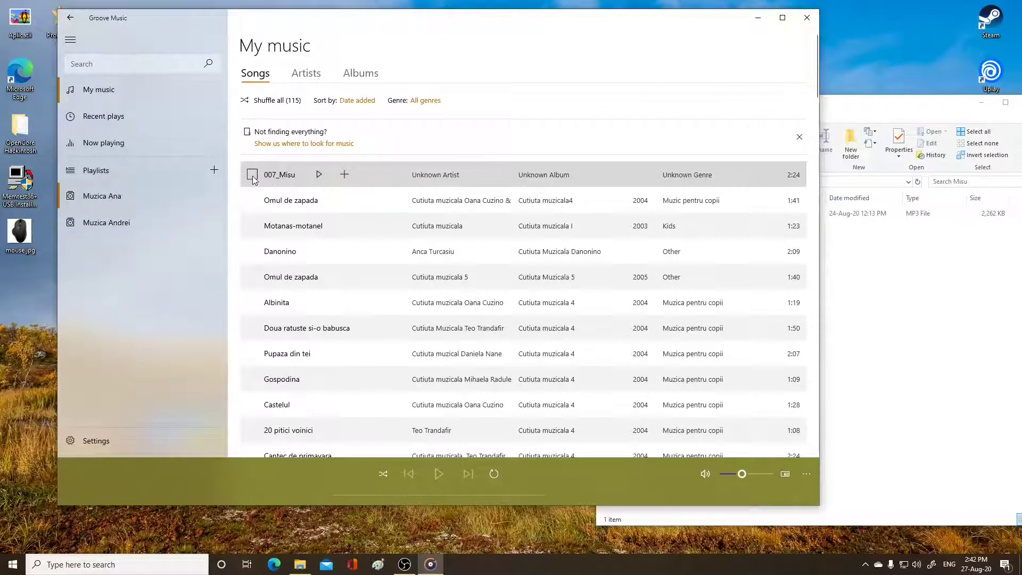
click(362, 102)
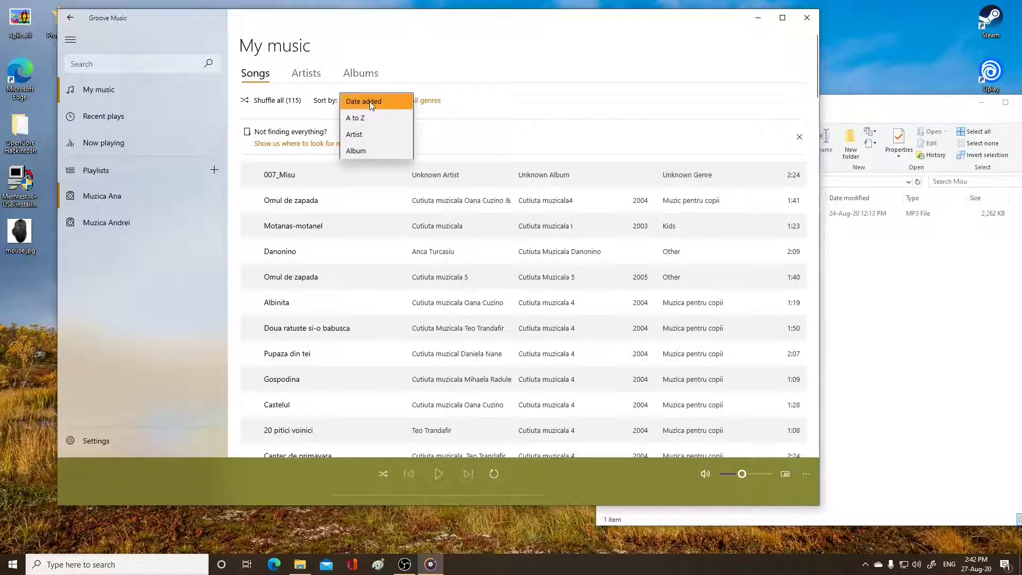
click(376, 102)
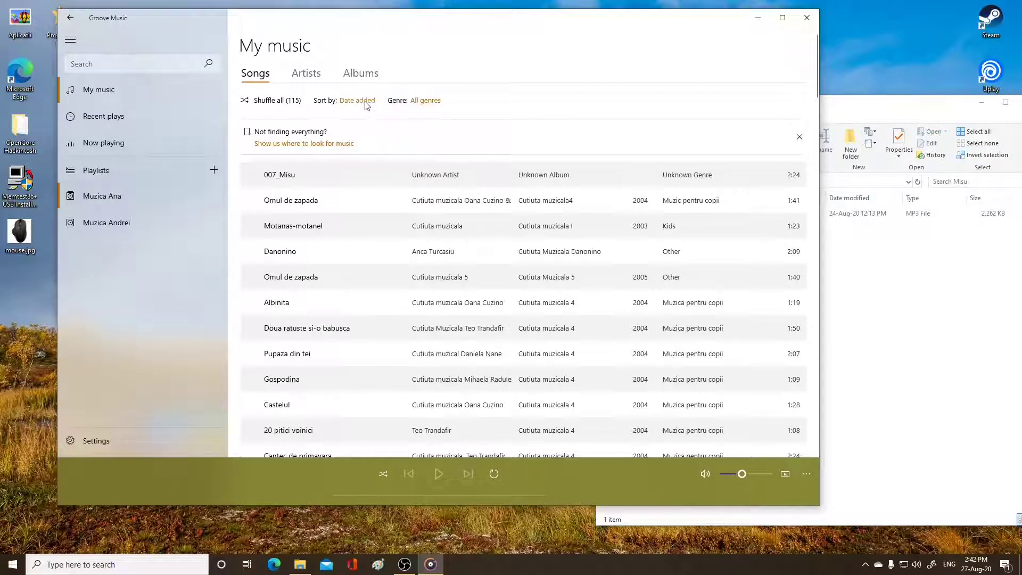
click(368, 101)
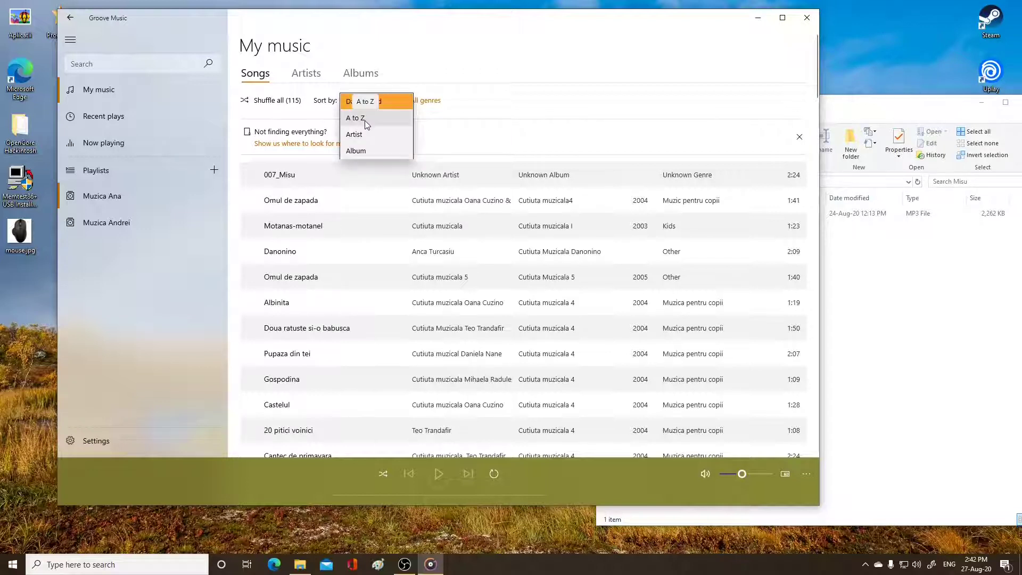
click(366, 120)
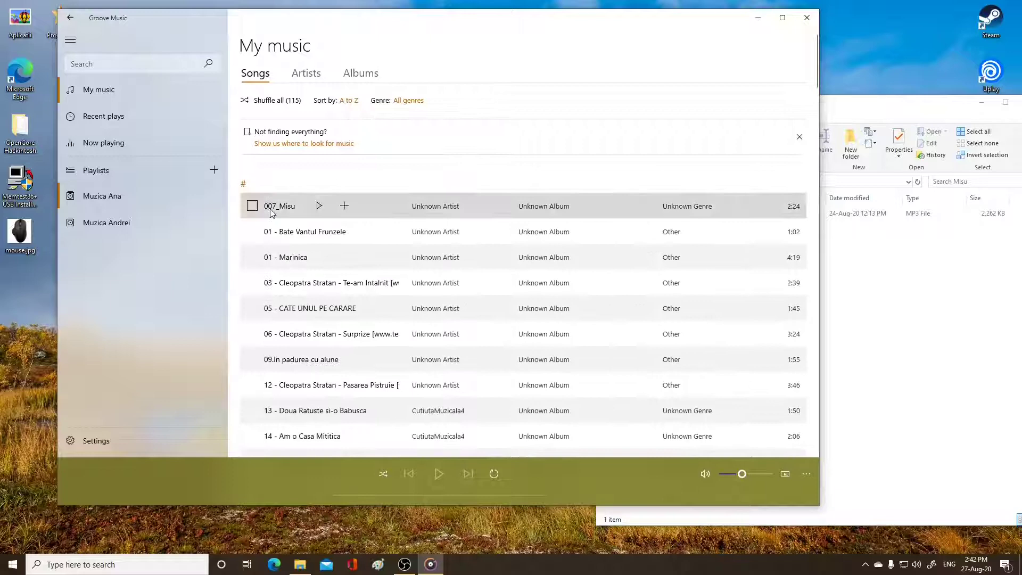
click(356, 101)
click(353, 88)
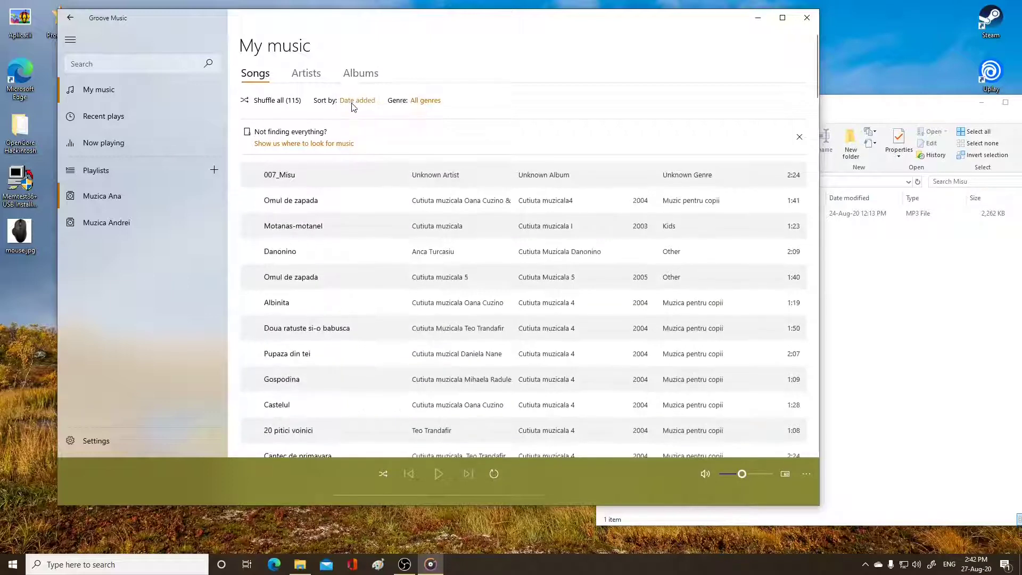
Step: View the song list sorted by Artist and by Album, and return the sorting to Date added
click(352, 101)
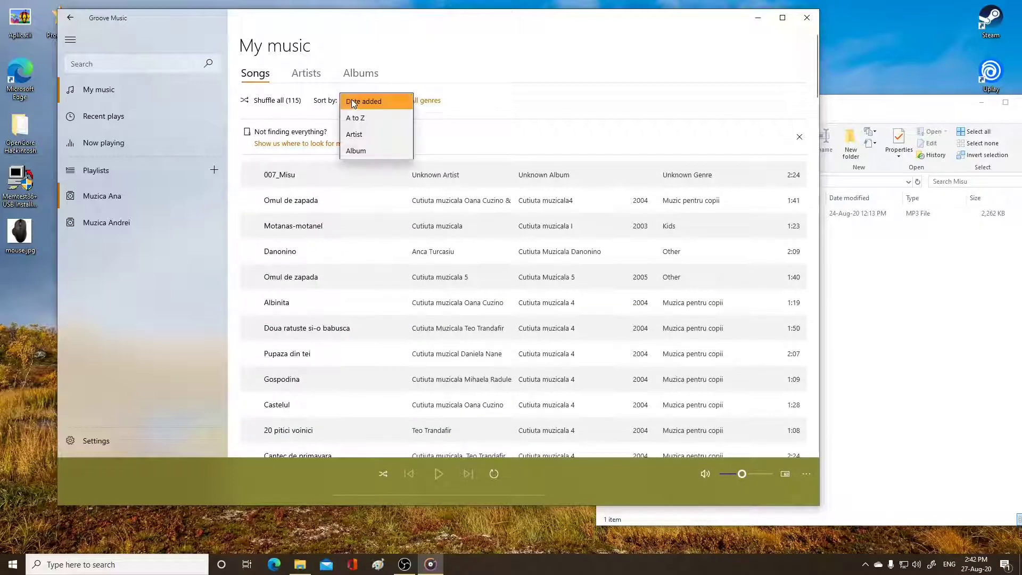
click(355, 133)
click(351, 101)
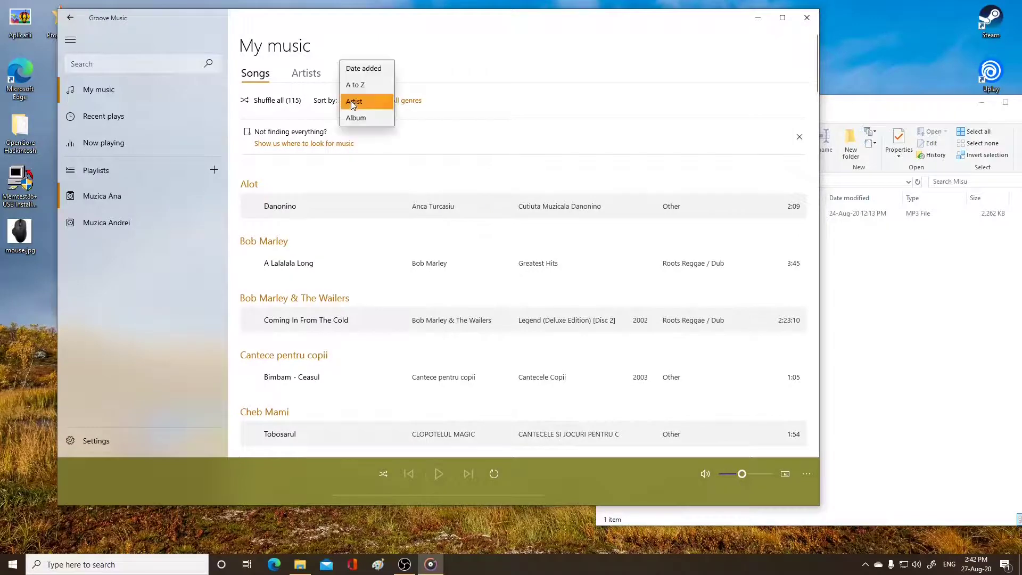
click(358, 119)
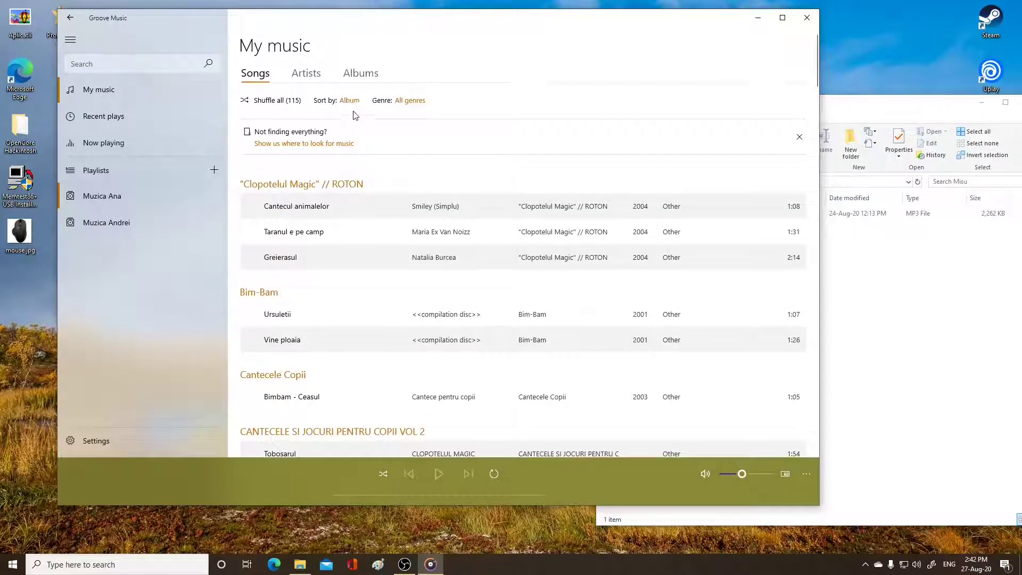
click(352, 101)
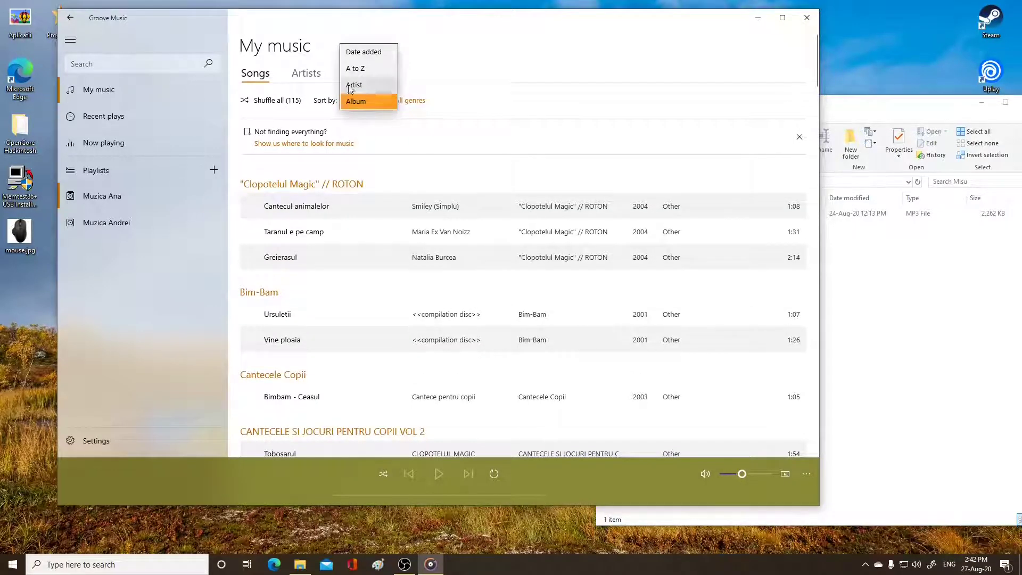
click(354, 53)
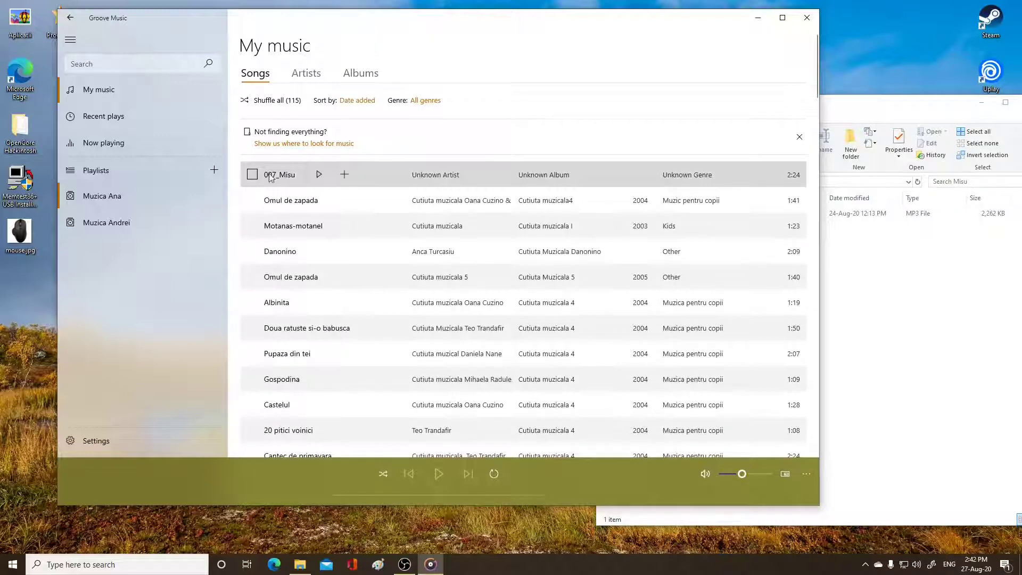
Step: Briefly play and pause 007_Misu, and add it to the Muzica Andrei and Muzica Ana playlists
click(320, 175)
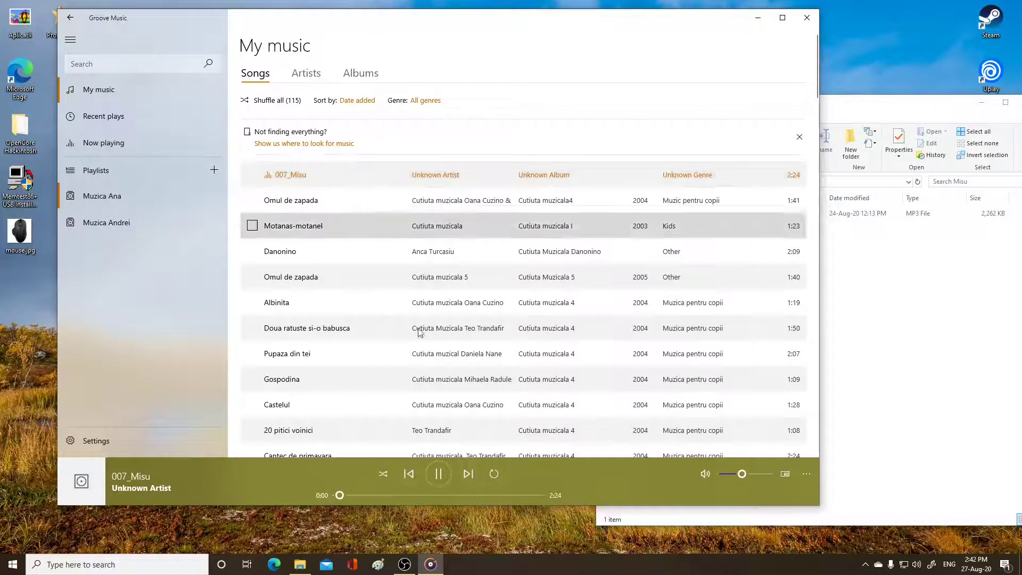
click(439, 474)
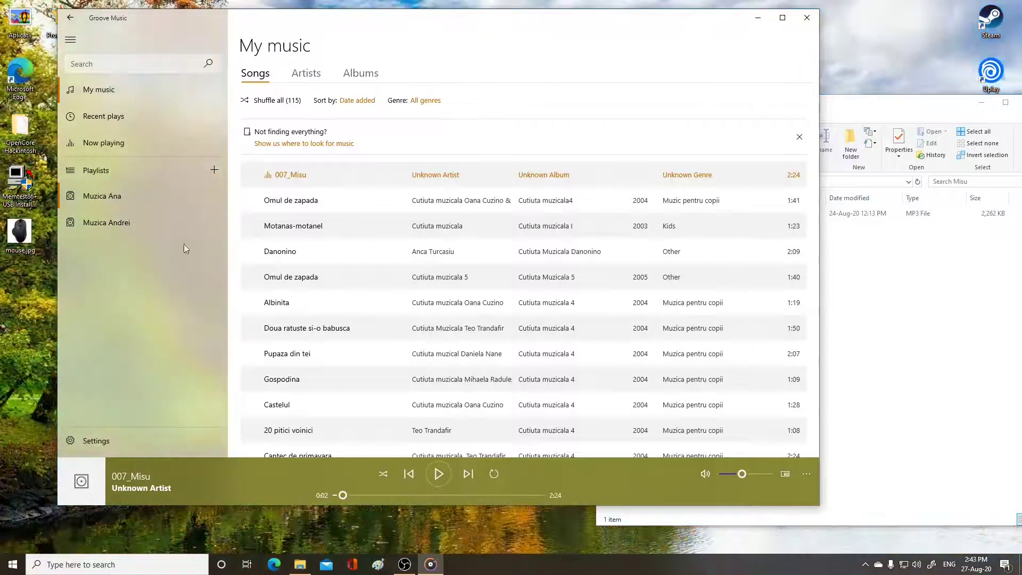
click(356, 175)
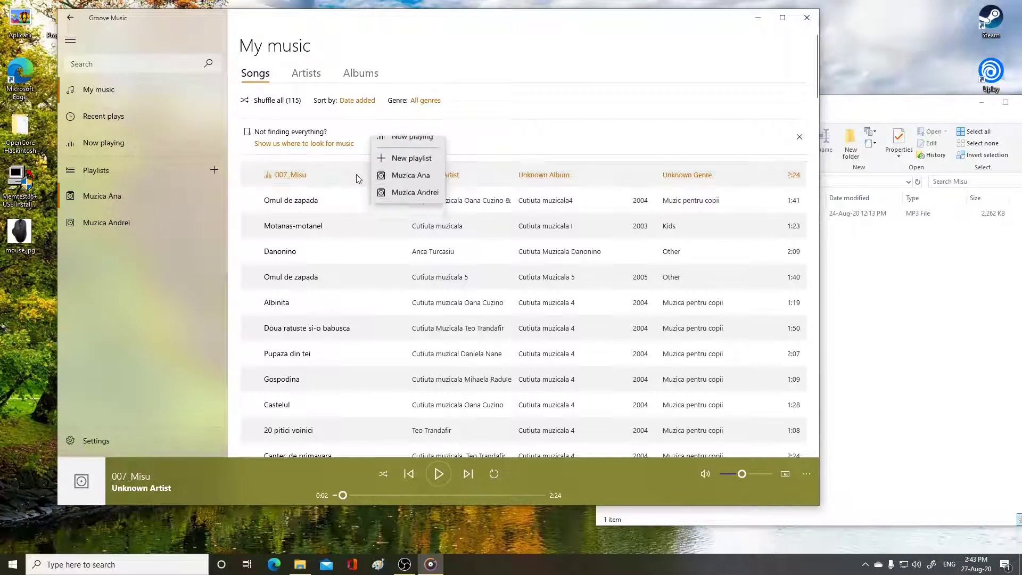
click(405, 186)
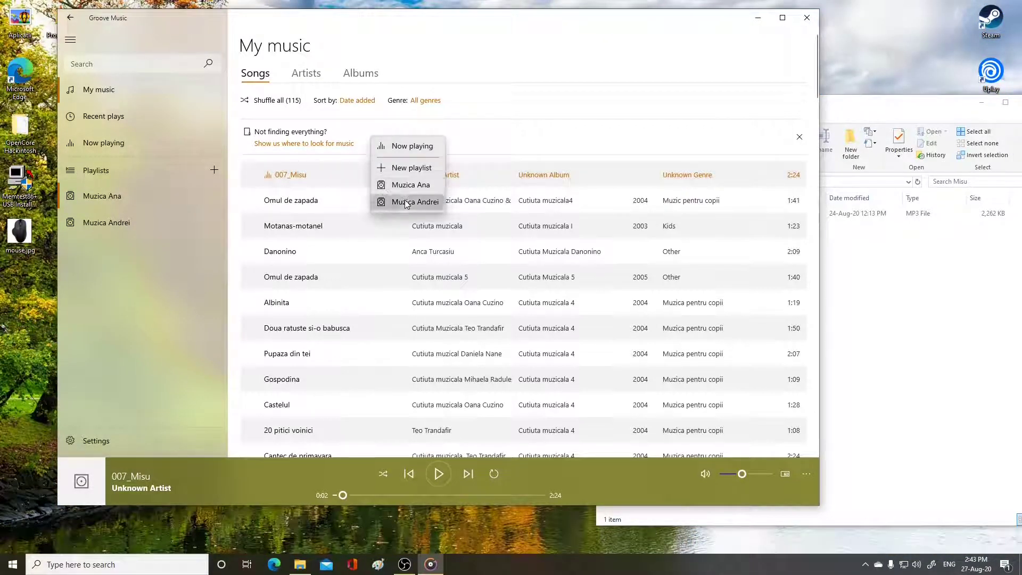
click(358, 176)
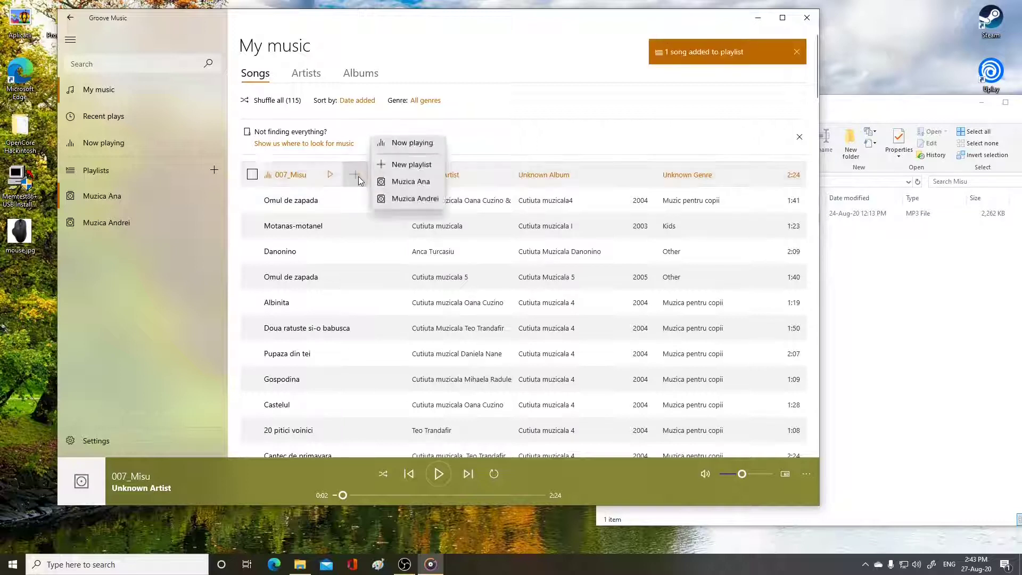
click(401, 186)
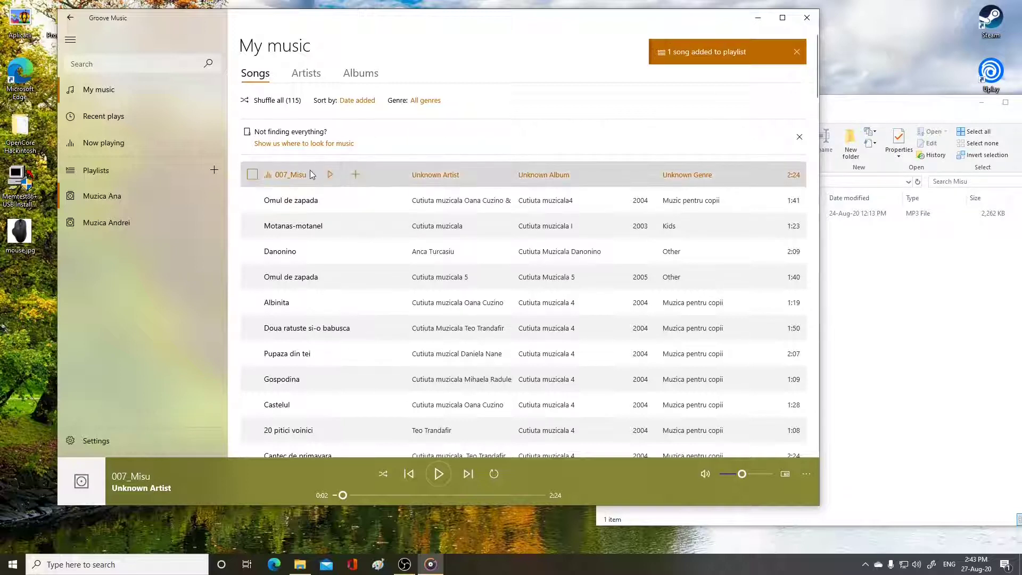
Step: Check the Muzica Ana and Muzica Andrei playlists for the added song, comparing them with the full My music list
click(111, 200)
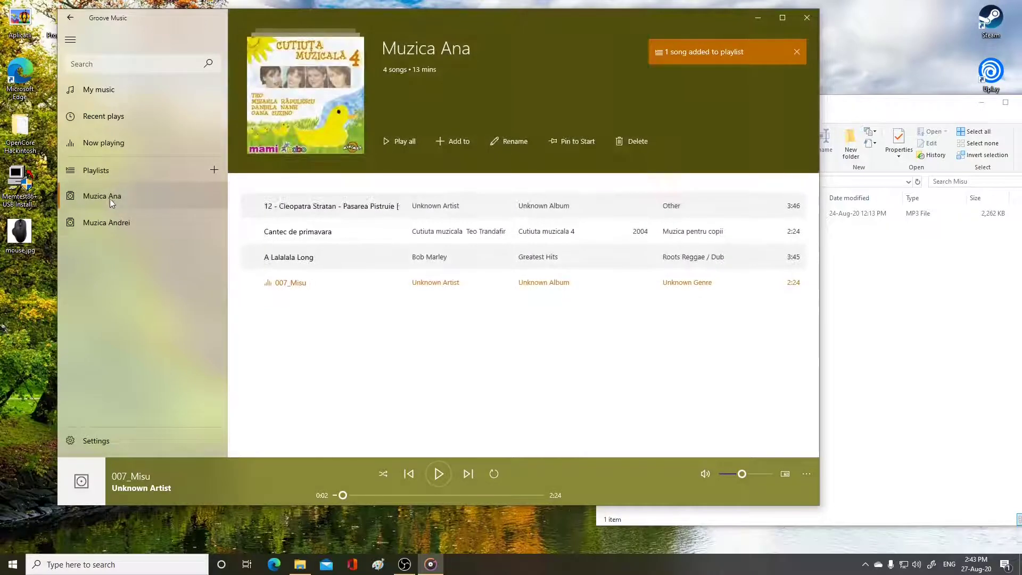
click(107, 221)
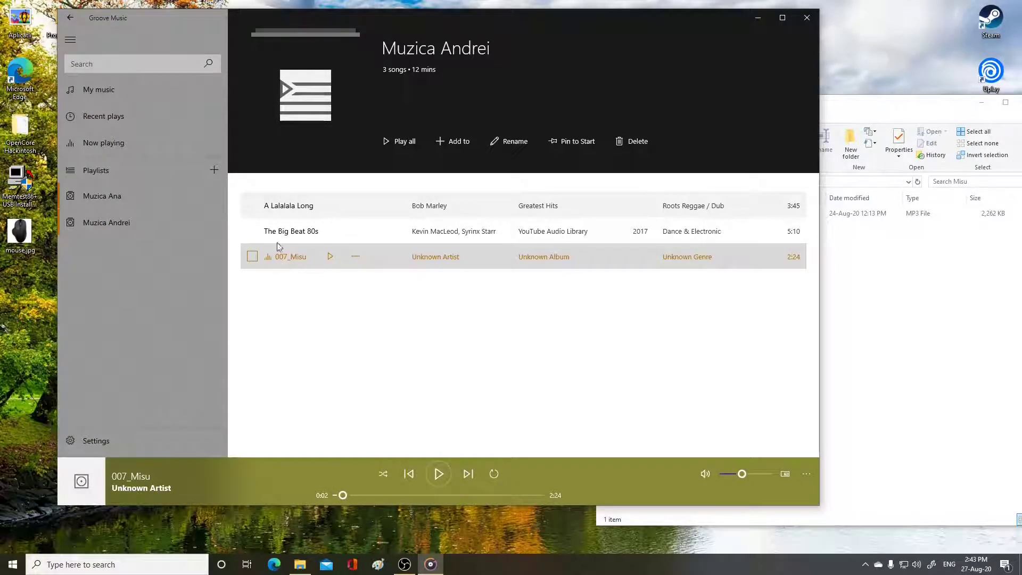
click(106, 90)
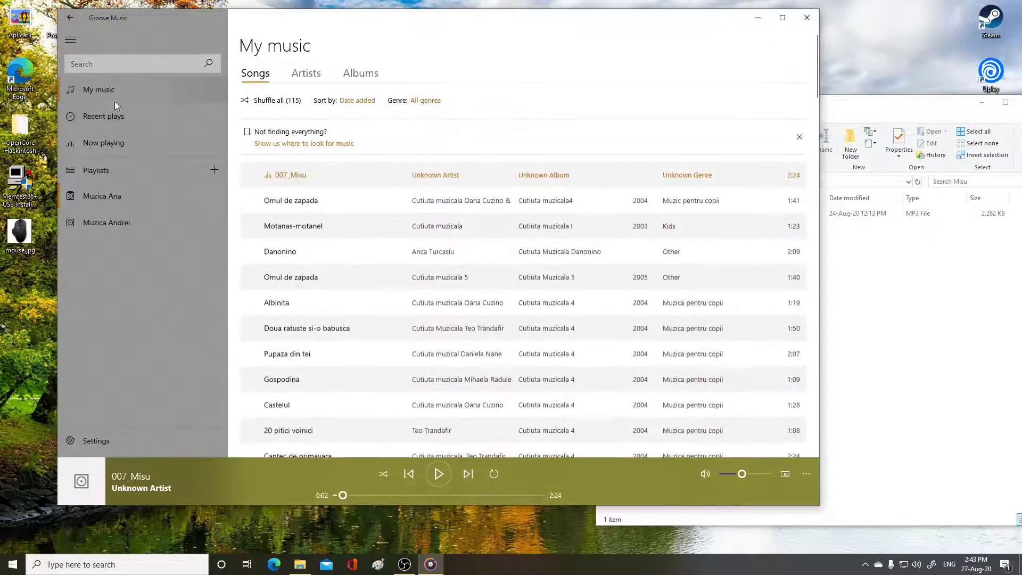
click(96, 197)
click(98, 224)
click(101, 197)
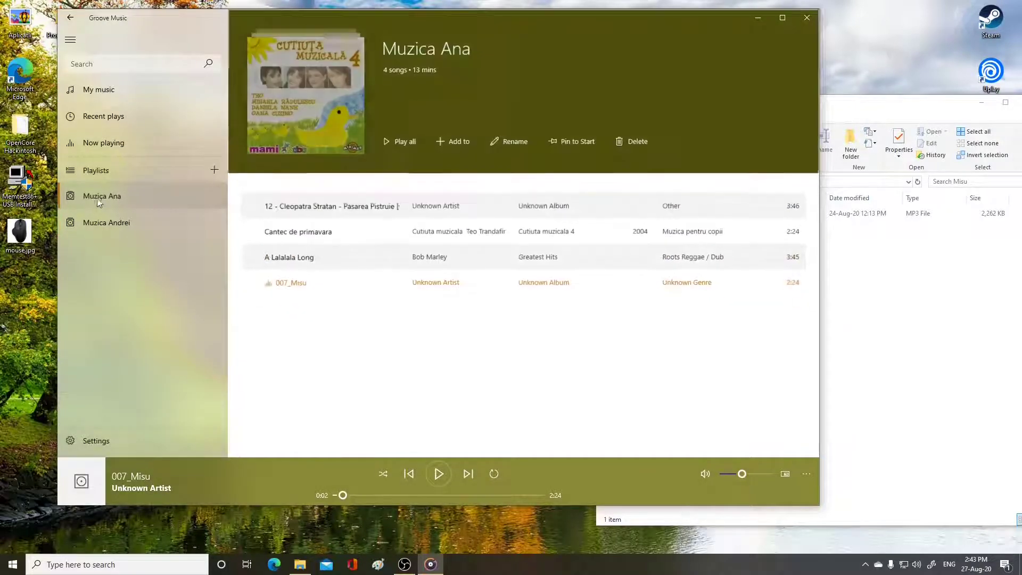
Step: Show the actions available for the Muzica Ana playlist, and view mouse.jpg from the desktop before closing it
right_click(138, 198)
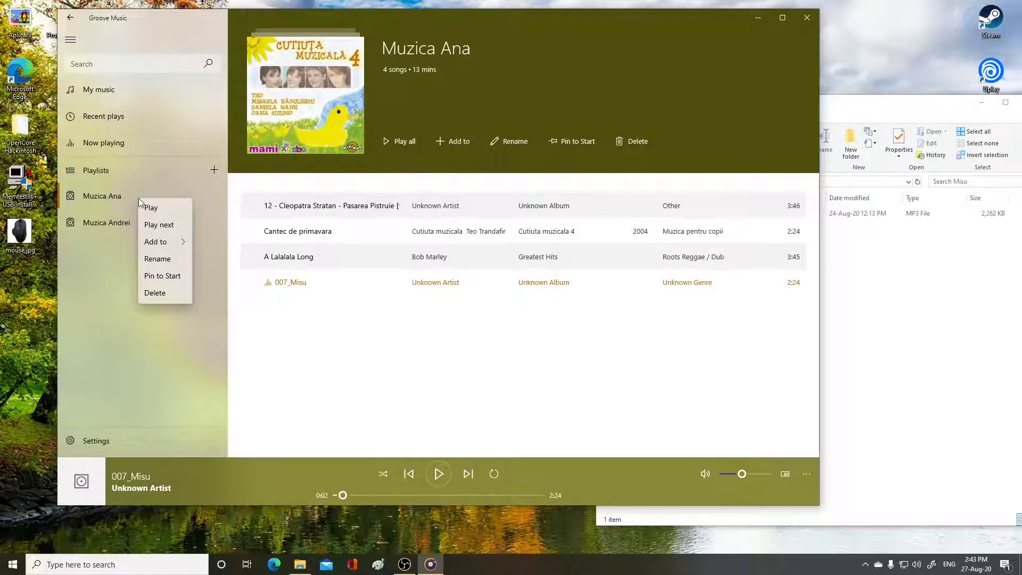
double_click(30, 226)
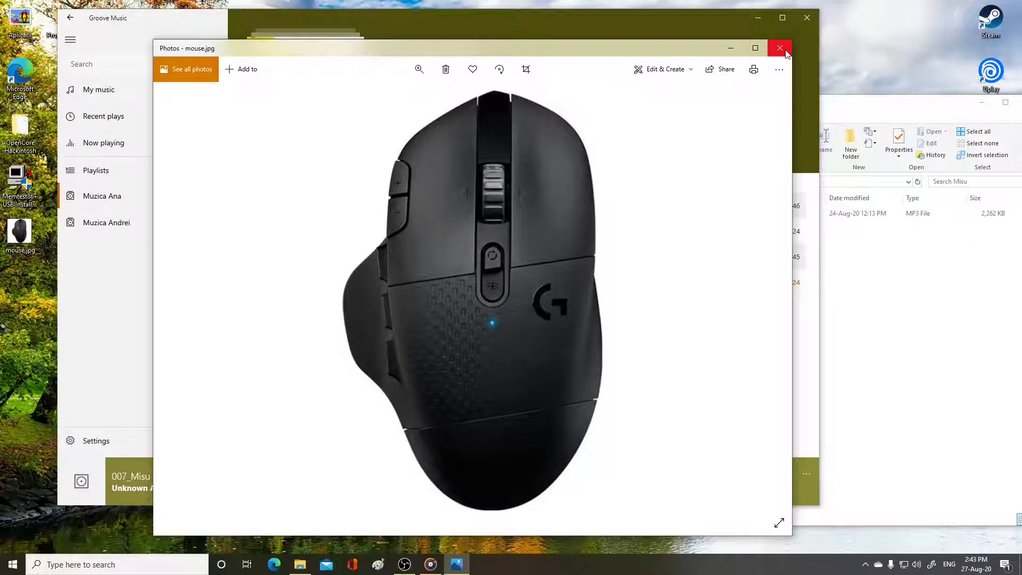
click(784, 49)
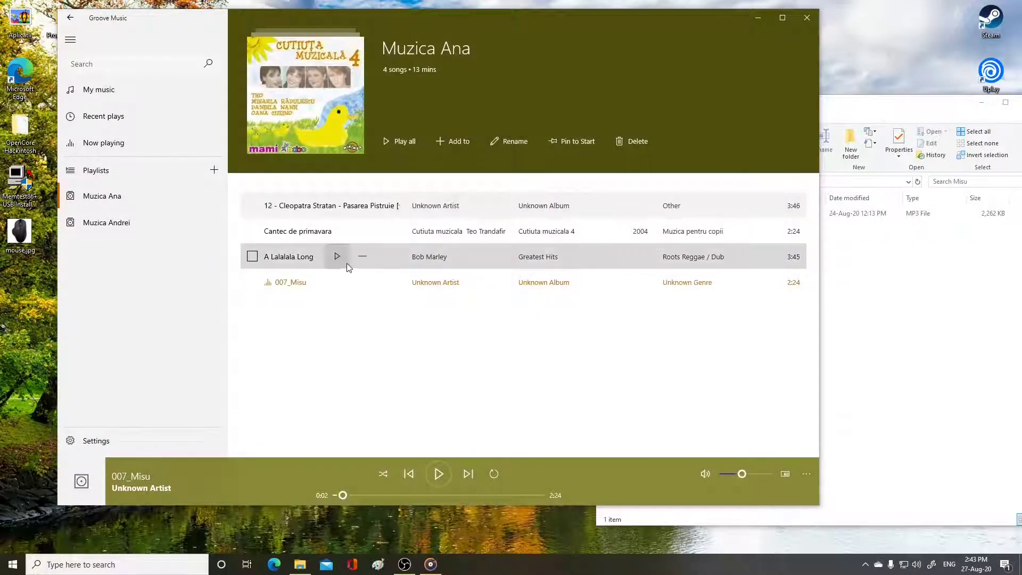
Step: Rename the Muzica Ana playlist as Muzica Maria
click(133, 196)
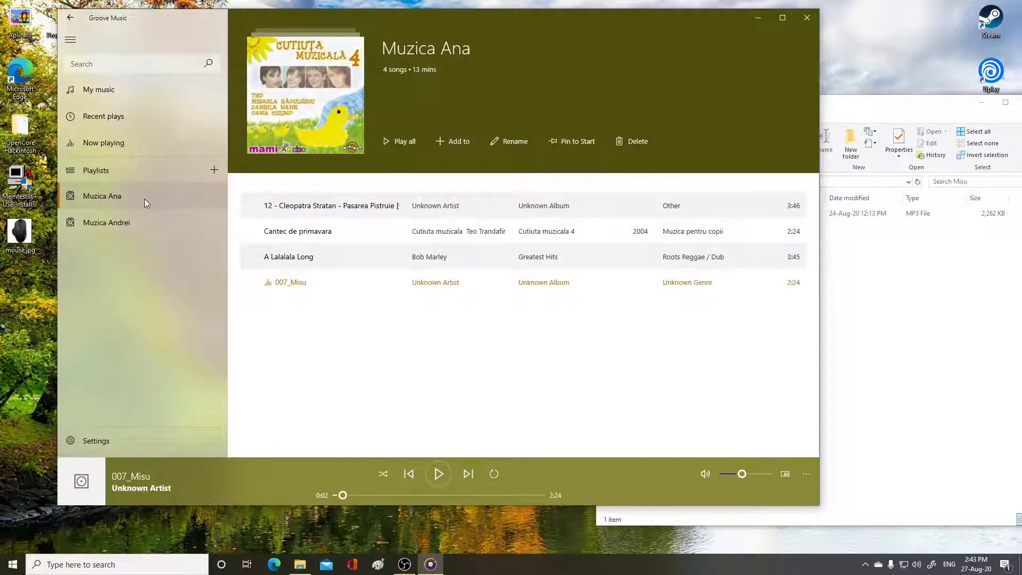
right_click(145, 200)
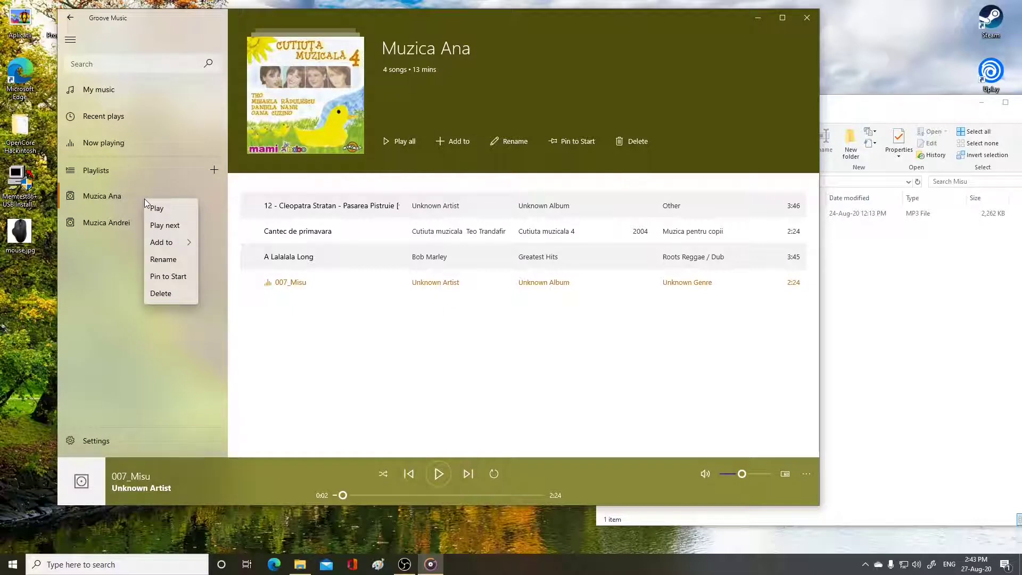
click(163, 259)
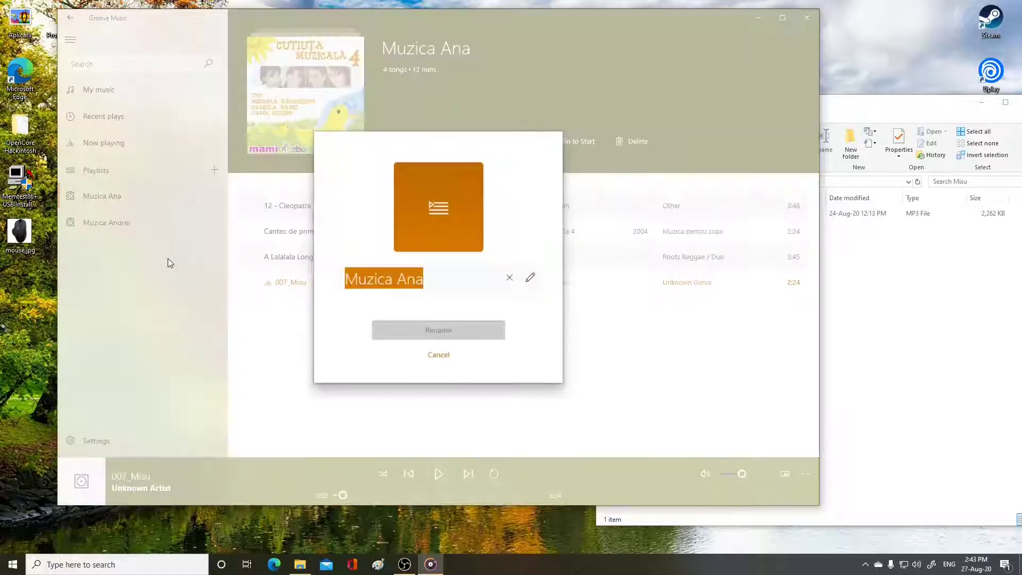
key(End)
key(BackSpace)
key(BackSpace)
key(BackSpace)
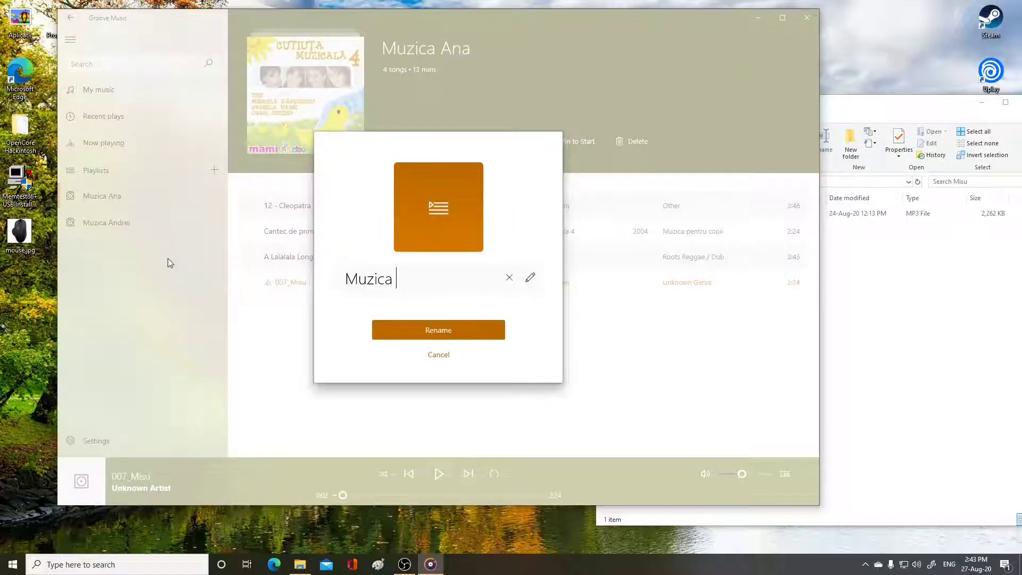
text(Maria)
click(388, 334)
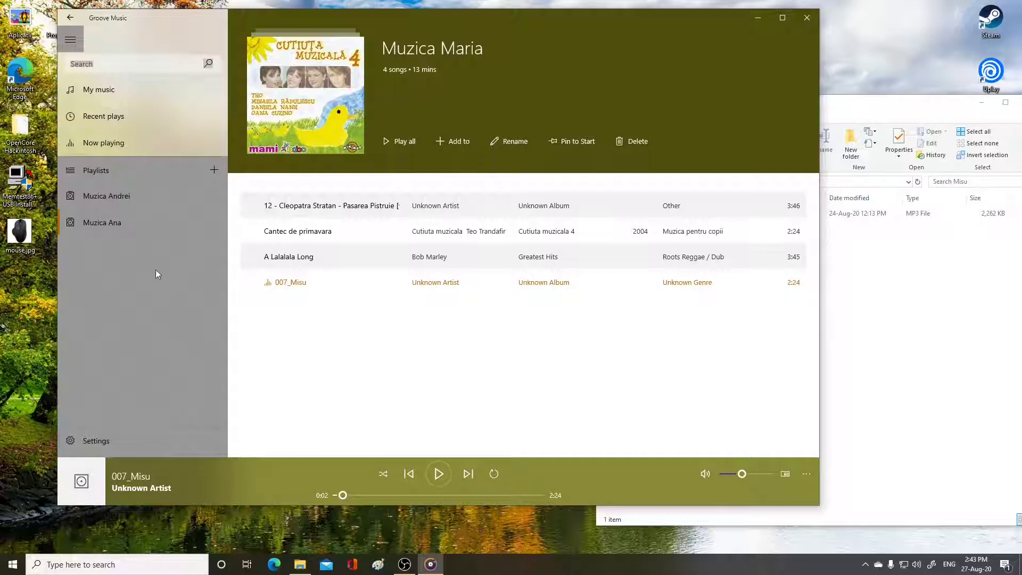
Step: Switch between the Muzica Andrei and renamed Muzica Maria playlists to check their titles and songs
click(114, 225)
click(122, 196)
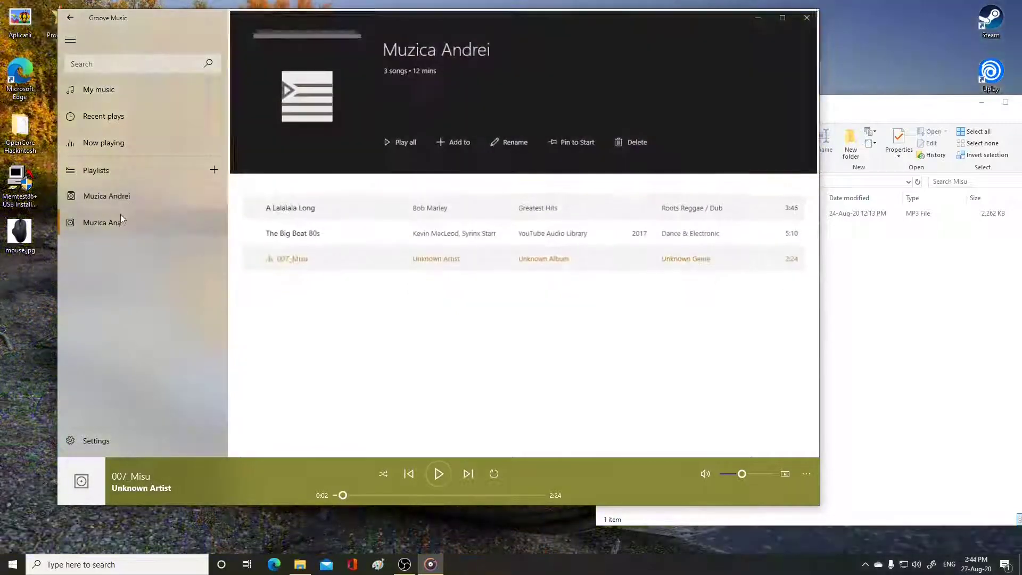
click(113, 223)
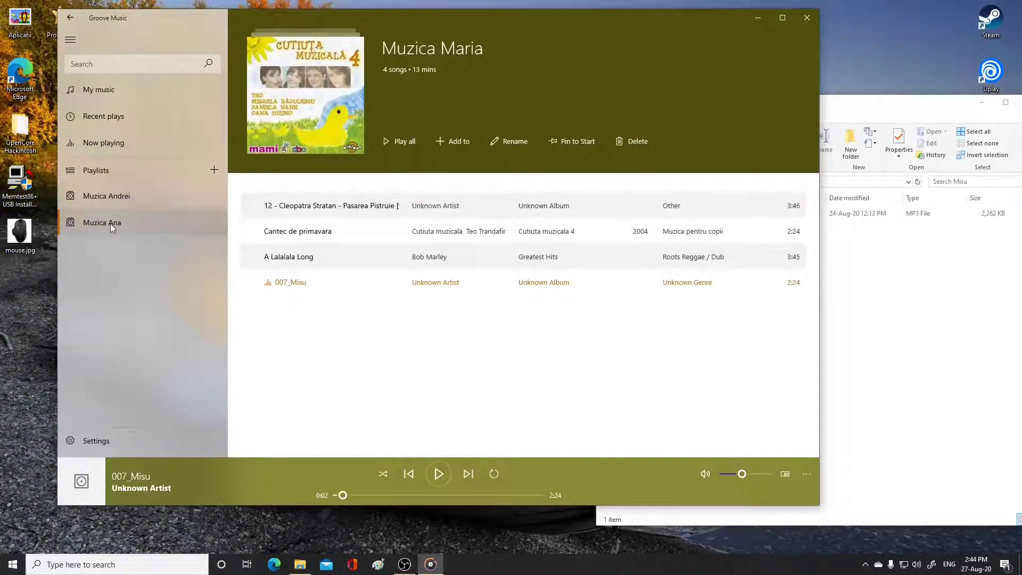
click(113, 204)
click(116, 222)
Step: Check the stored name of the Muzica Maria playlist in its rename dialog and cancel the dialog
right_click(116, 222)
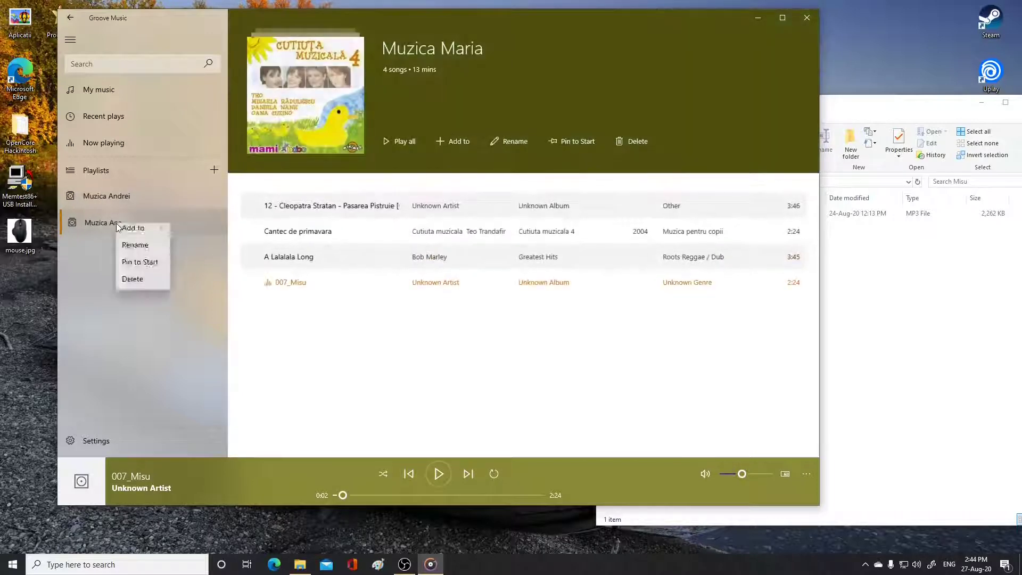
click(144, 283)
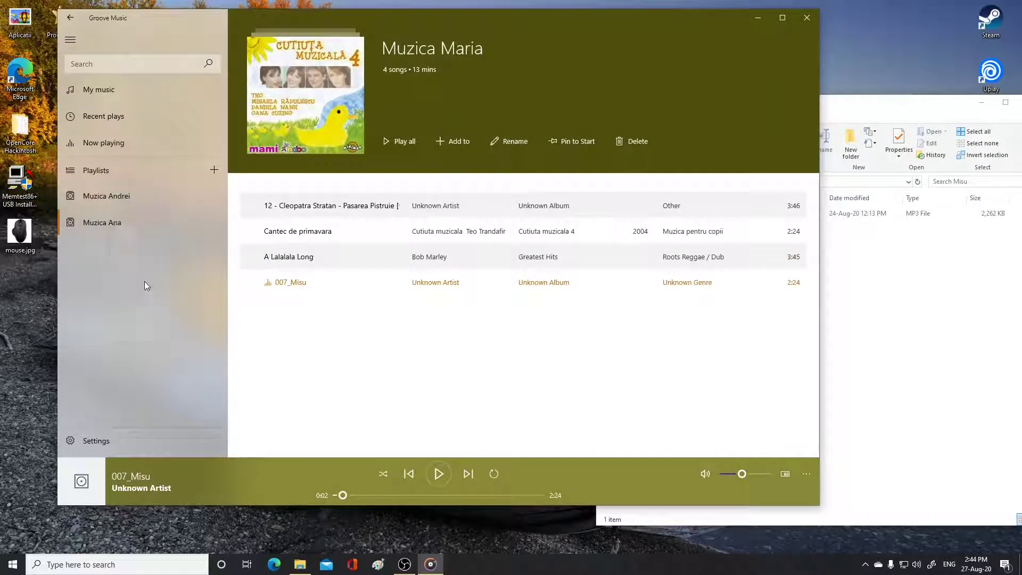
click(473, 281)
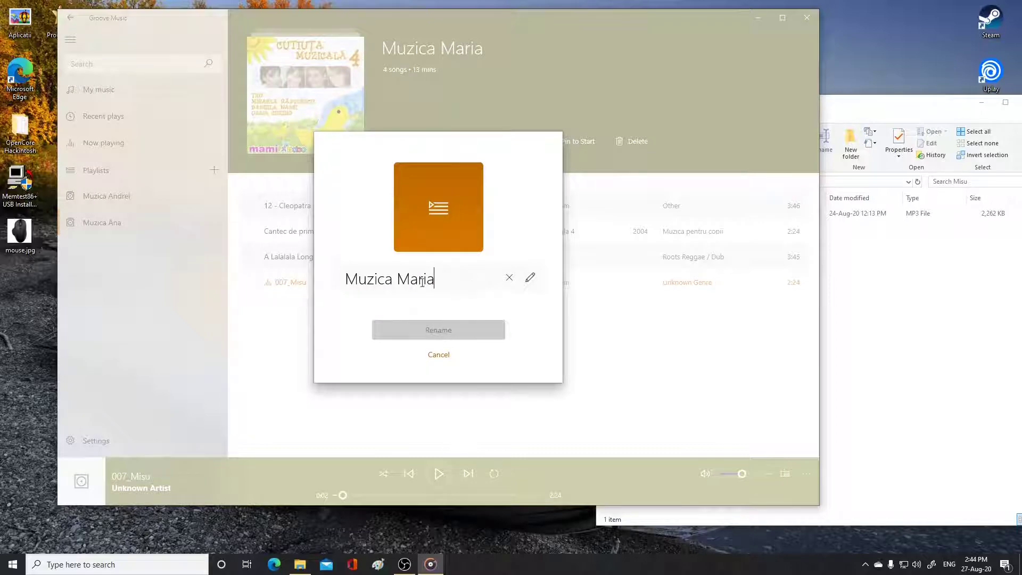
click(440, 356)
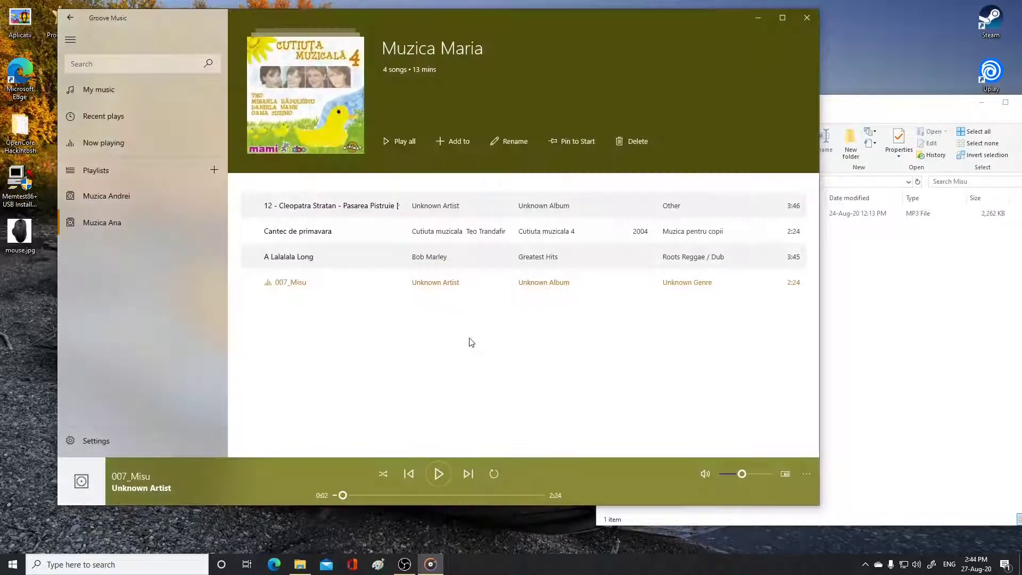
Step: Minimize and restore the Groove Music window to recheck the sidebar playlist name, and close the app
click(758, 18)
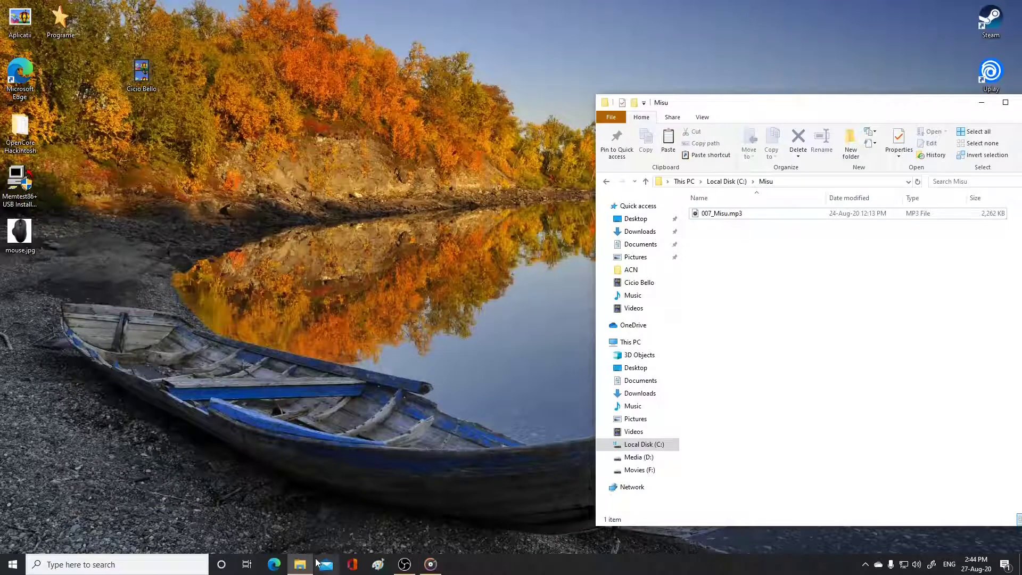
click(428, 565)
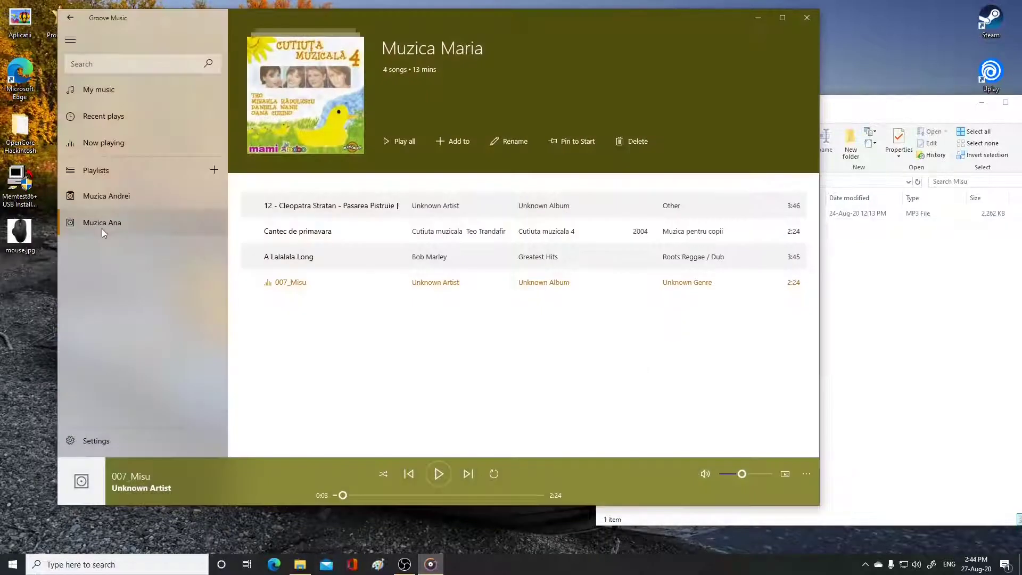
click(809, 18)
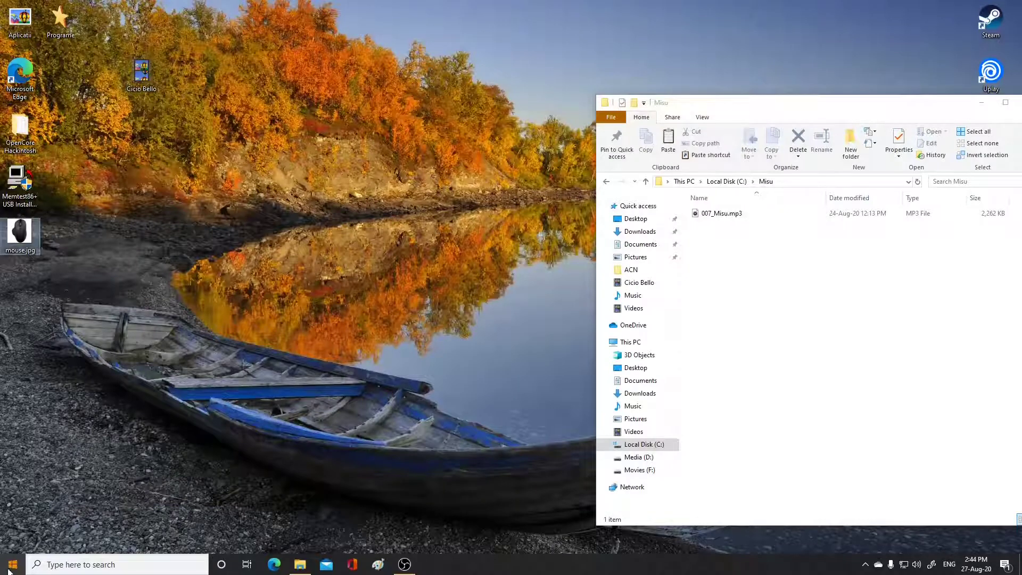
Step: Find Groove Music under G in the installed apps list, relaunch it and open the Muzica Maria playlist
click(16, 557)
scroll(120, 433, down, 5)
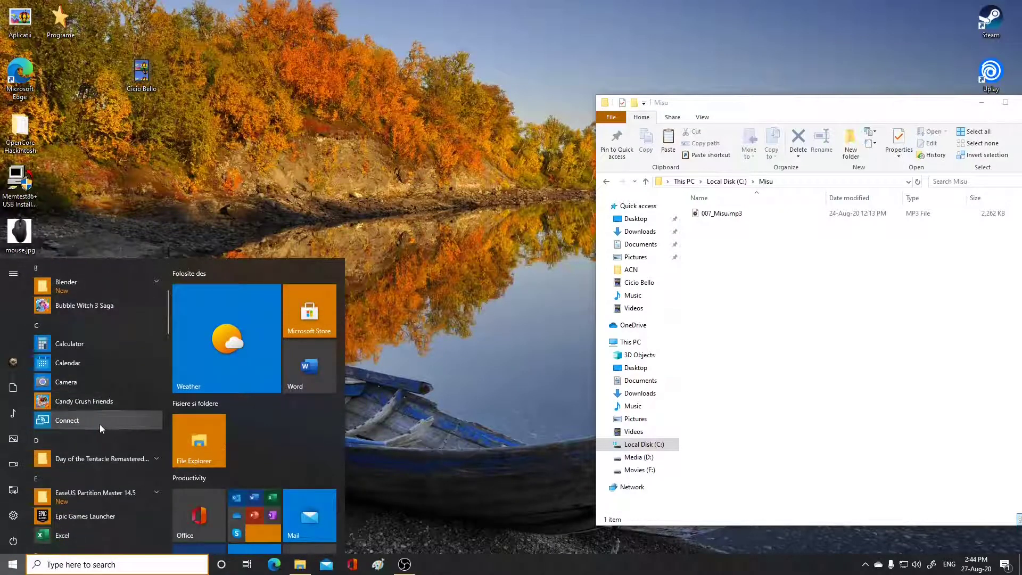
click(44, 475)
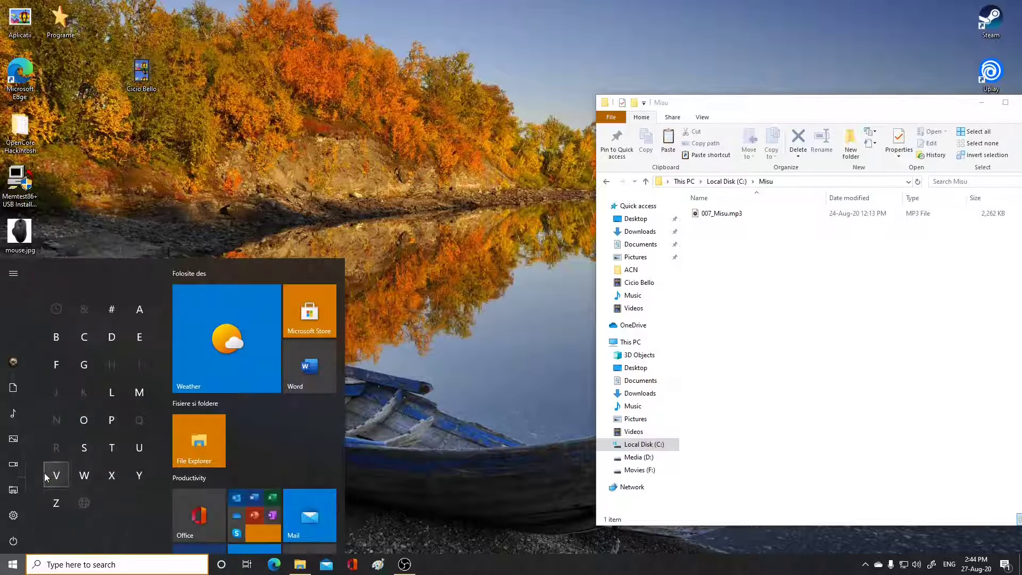
click(85, 366)
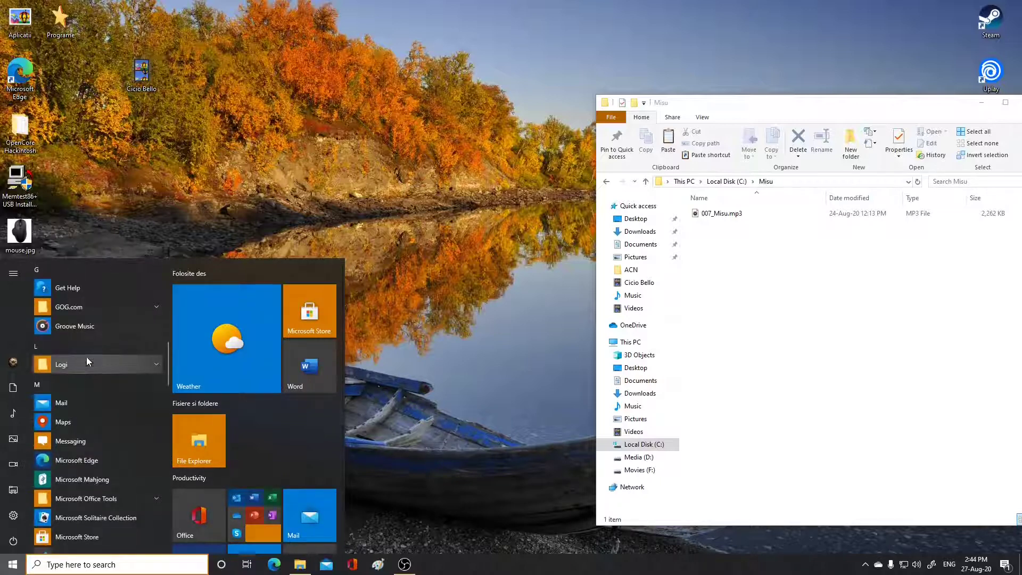
click(34, 343)
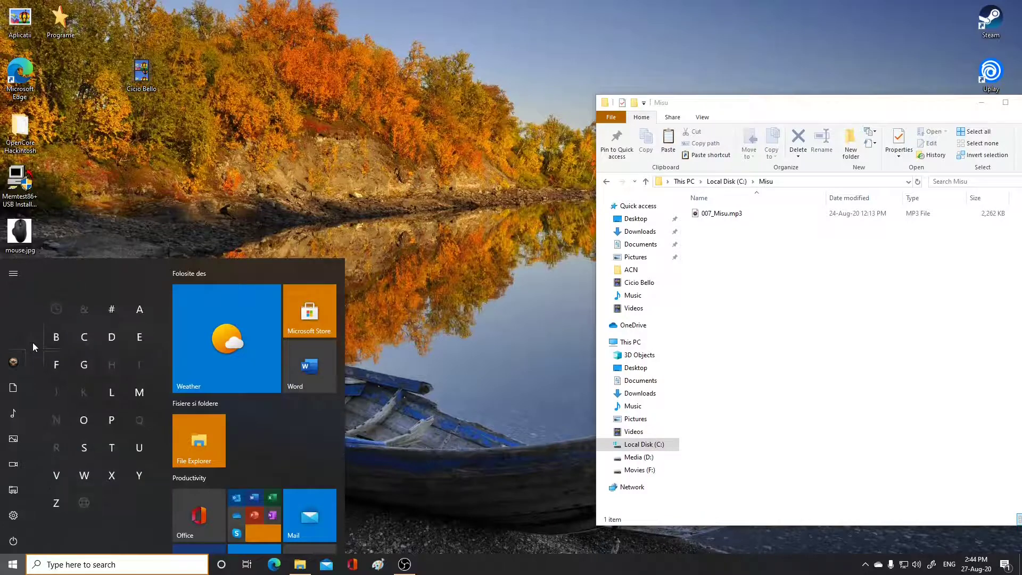
click(84, 362)
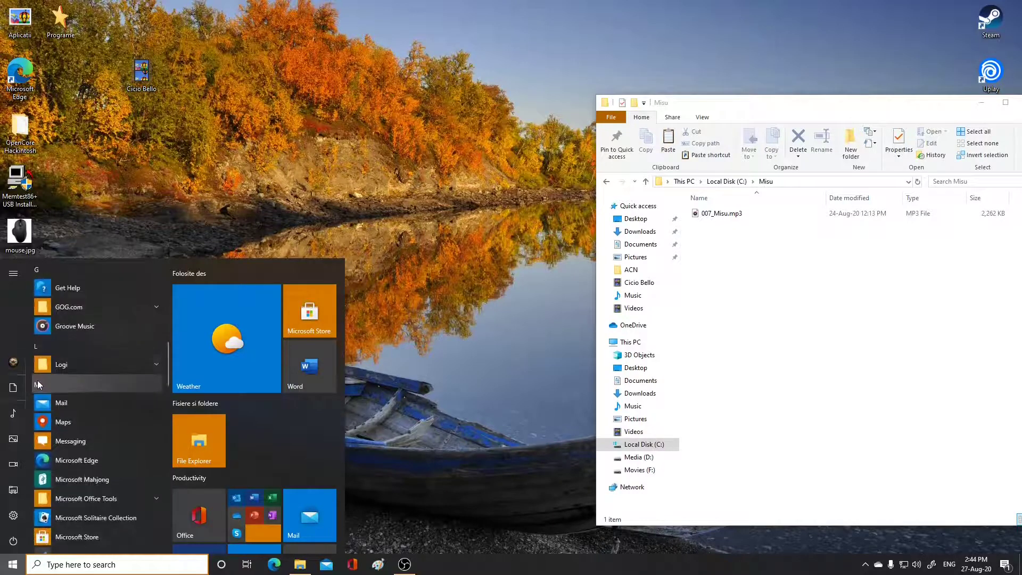
click(40, 387)
click(87, 370)
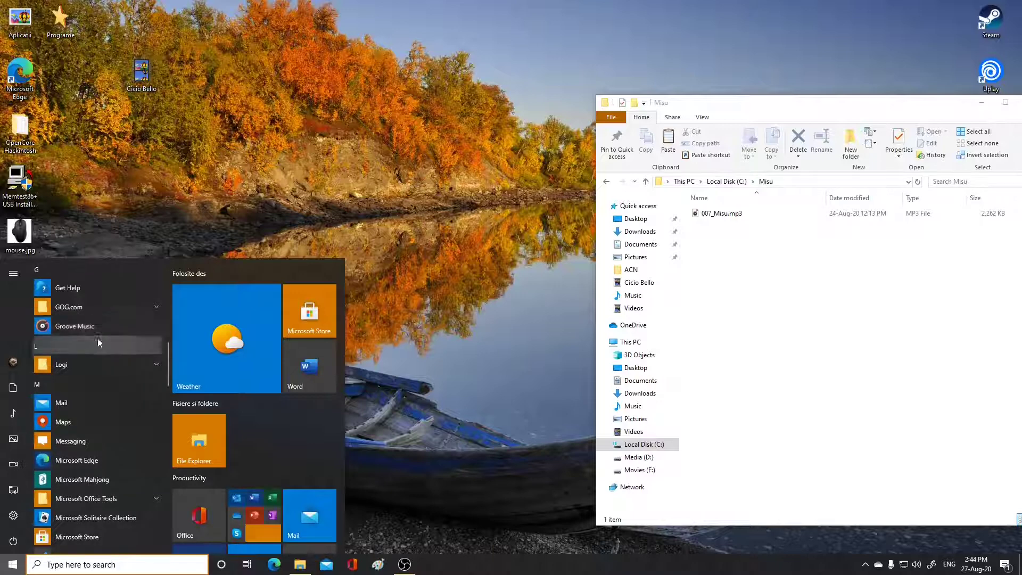
scroll(97, 338, up, 5)
scroll(97, 342, down, 4)
scroll(96, 344, up, 3)
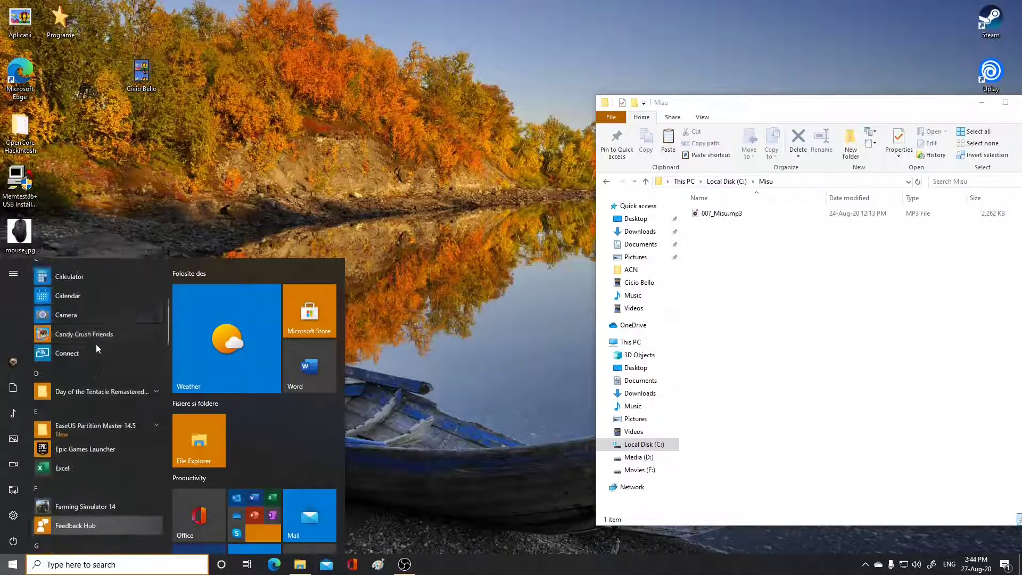
scroll(95, 344, down, 3)
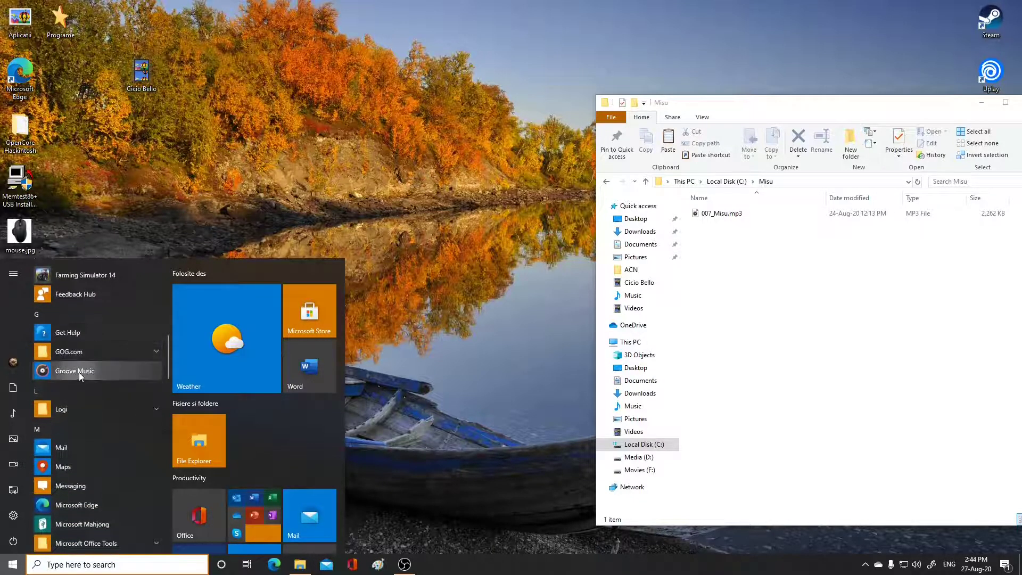
click(78, 373)
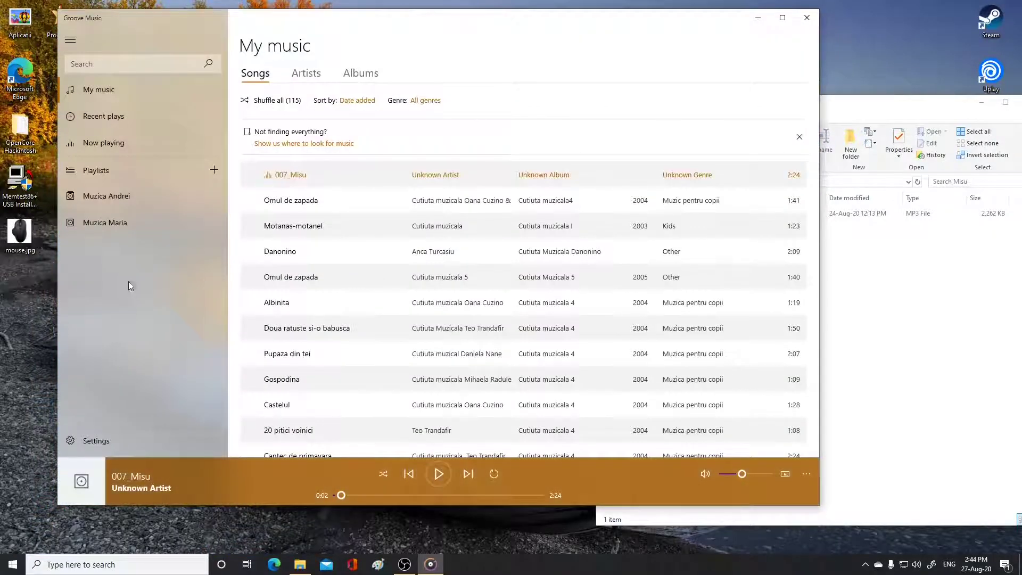
click(111, 224)
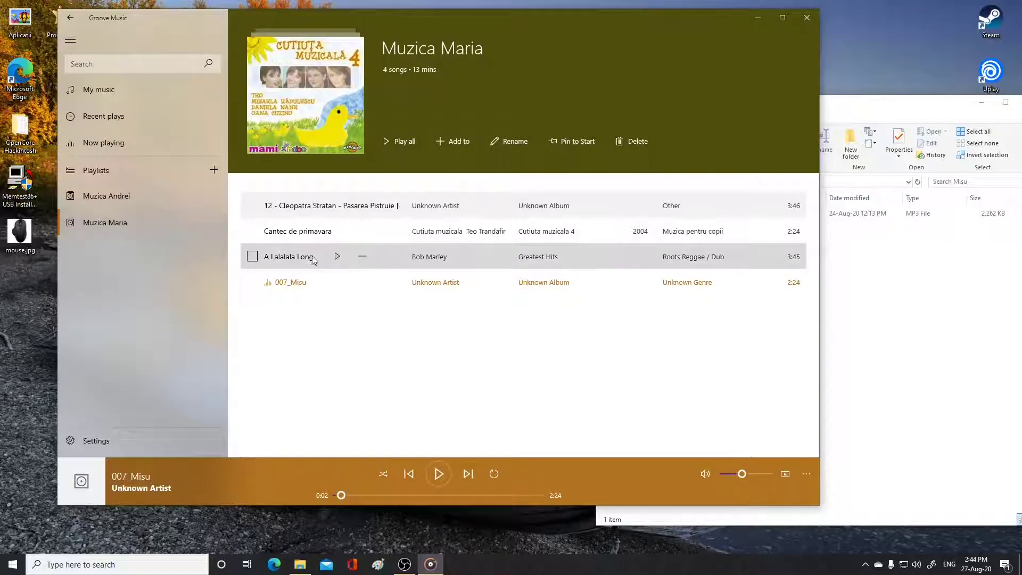
Step: Add the songs of the Muzica Maria playlist to Muzica Andrei, declining to add duplicate songs
right_click(150, 222)
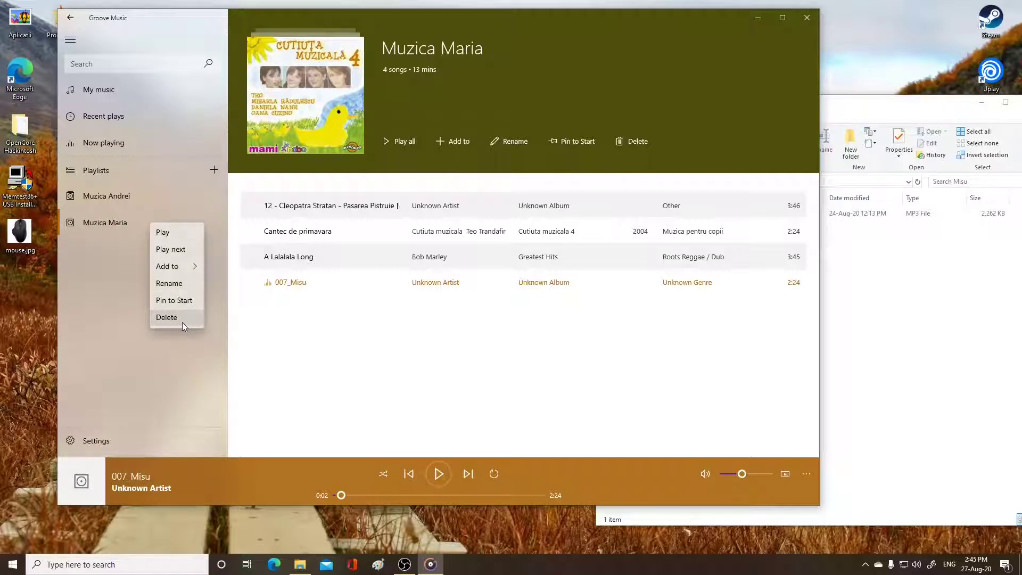
mouse_move(197, 275)
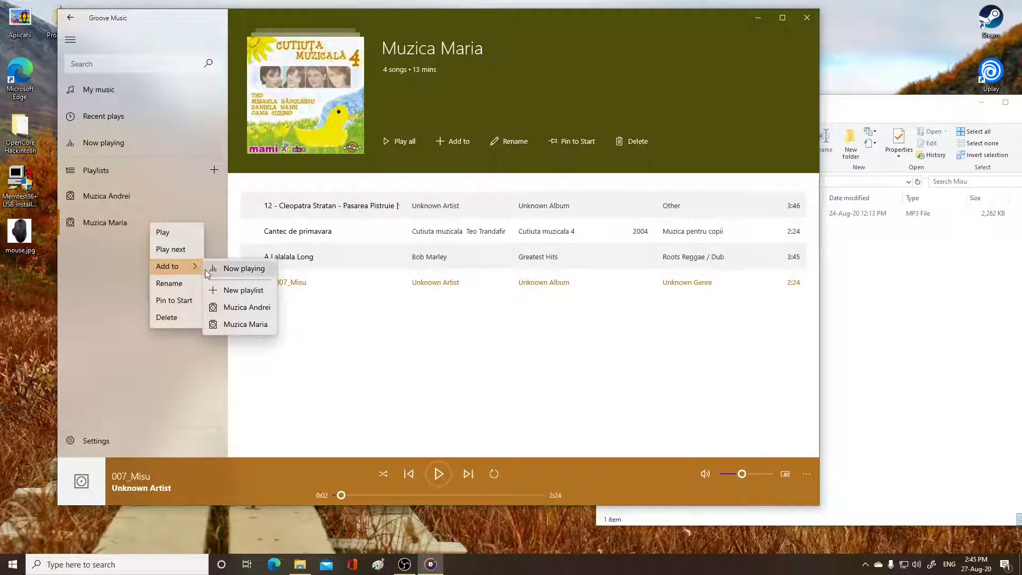
click(264, 310)
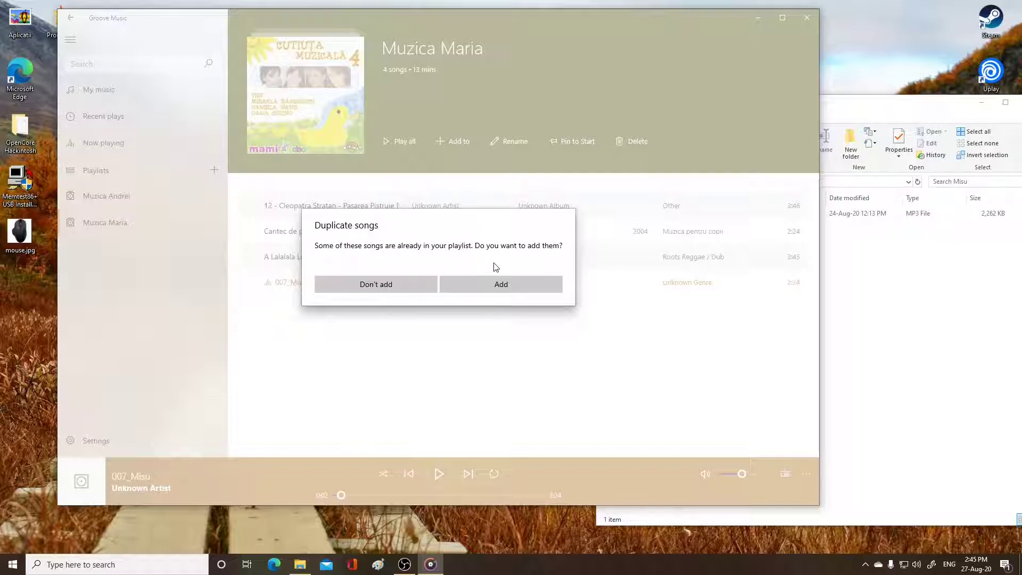
click(414, 289)
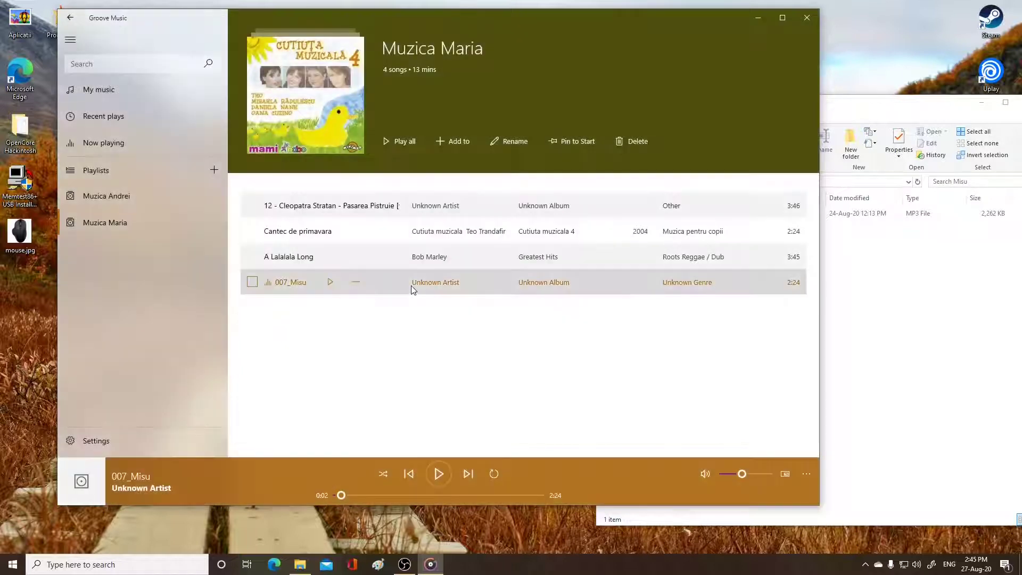
Step: Switch repeatedly between the Muzica Andrei and Muzica Maria playlists to compare their songs
click(125, 201)
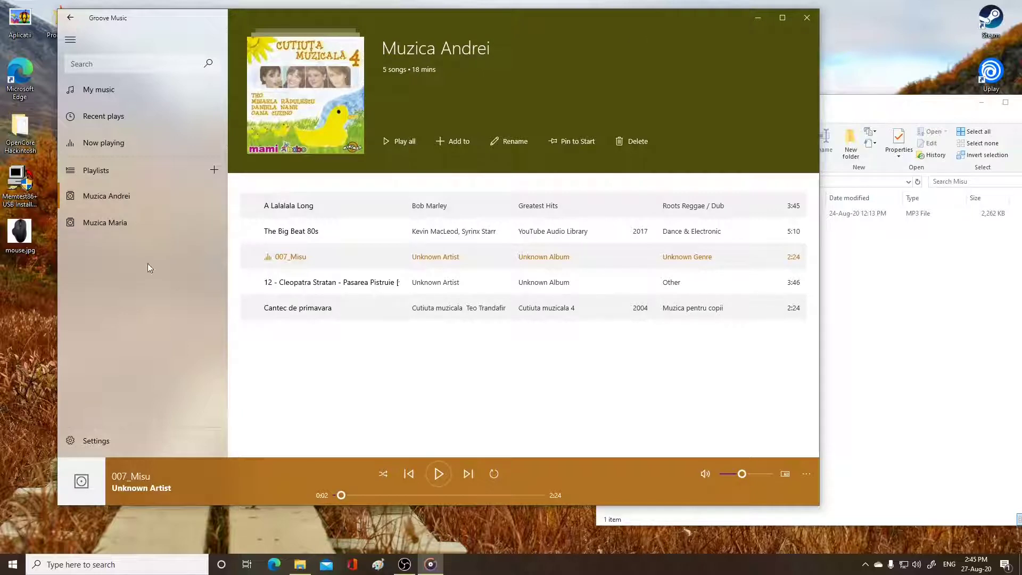
click(117, 223)
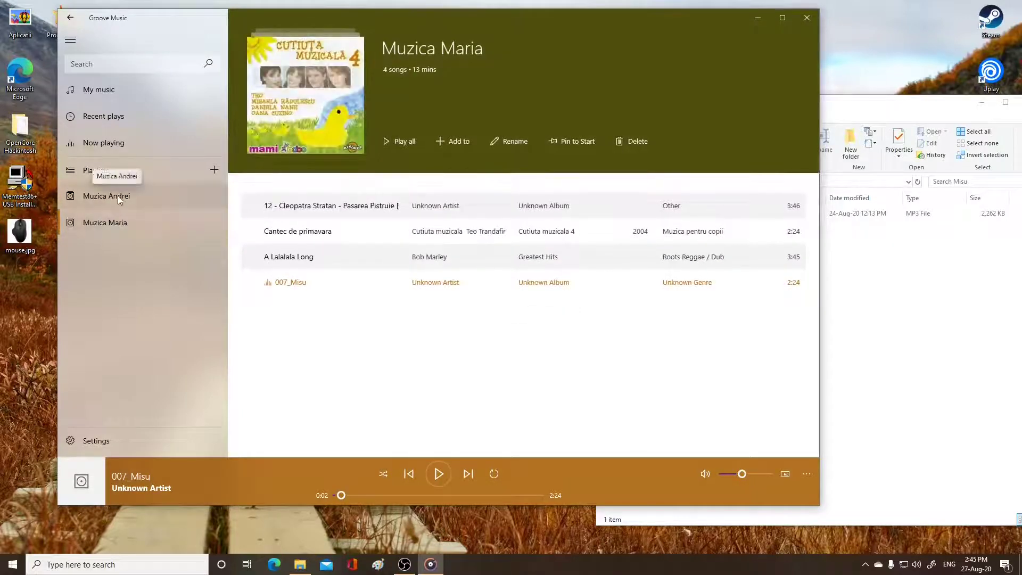
click(117, 196)
click(116, 229)
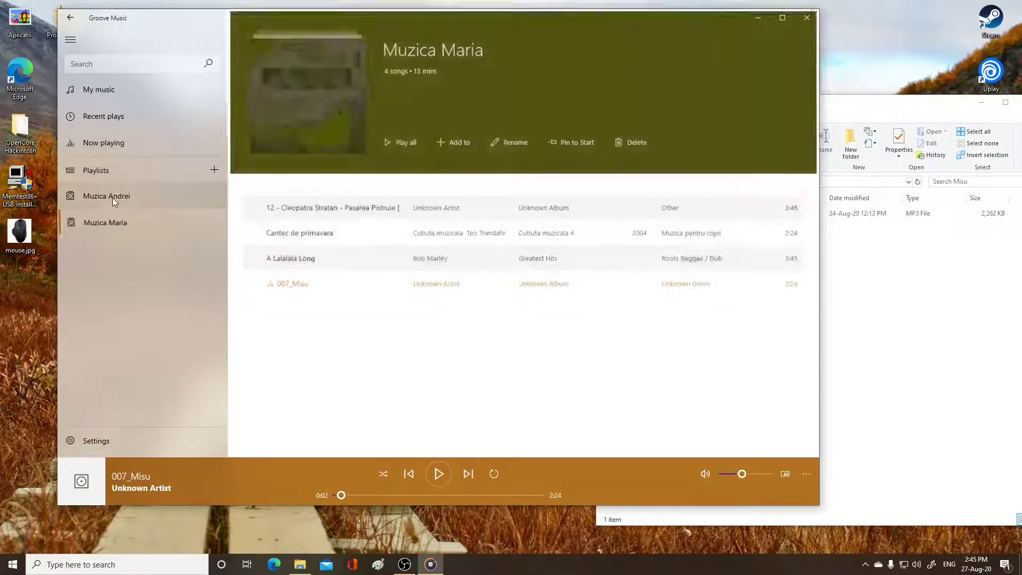
click(132, 224)
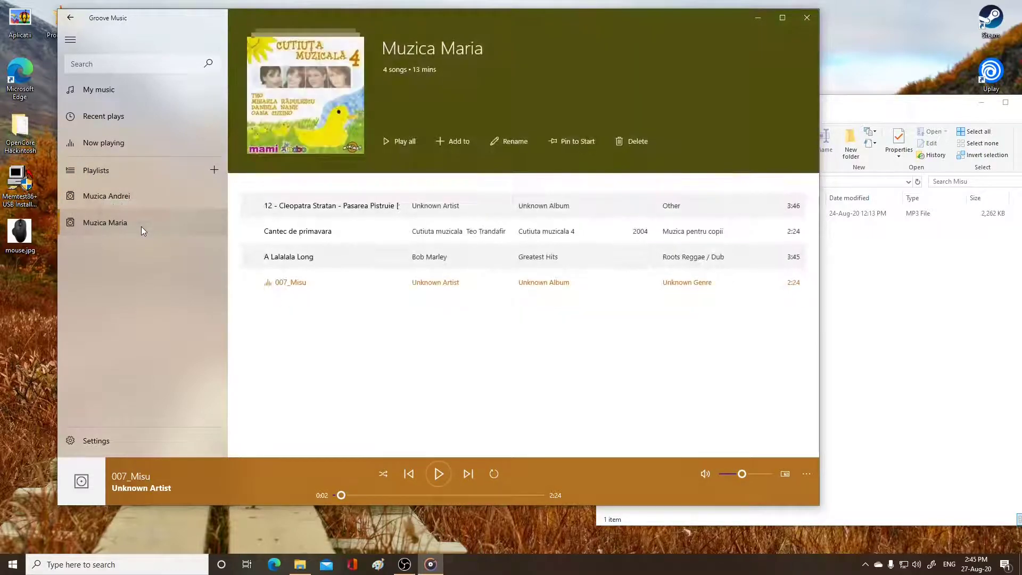
click(122, 198)
click(126, 224)
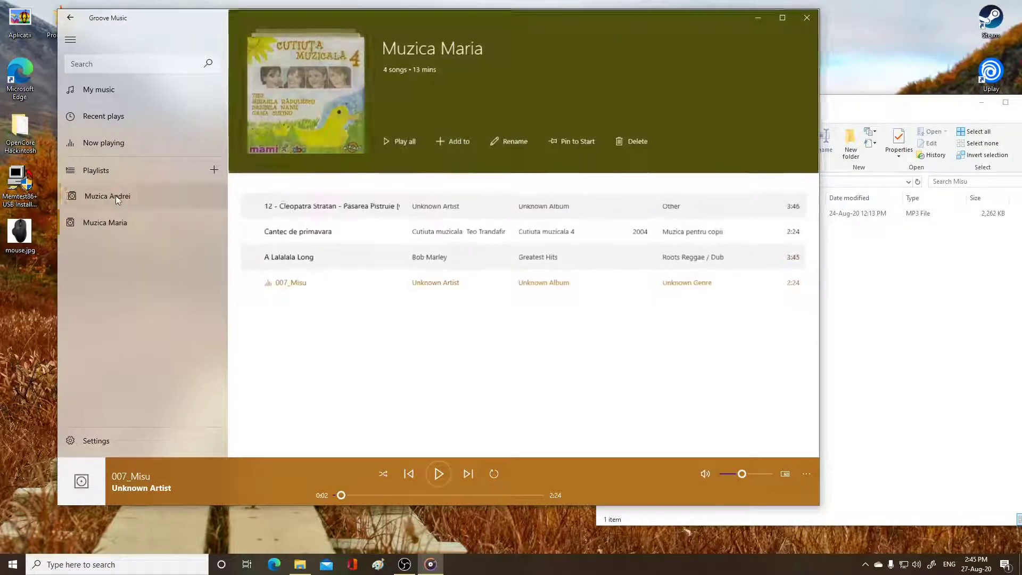
click(118, 200)
click(121, 219)
right_click(119, 198)
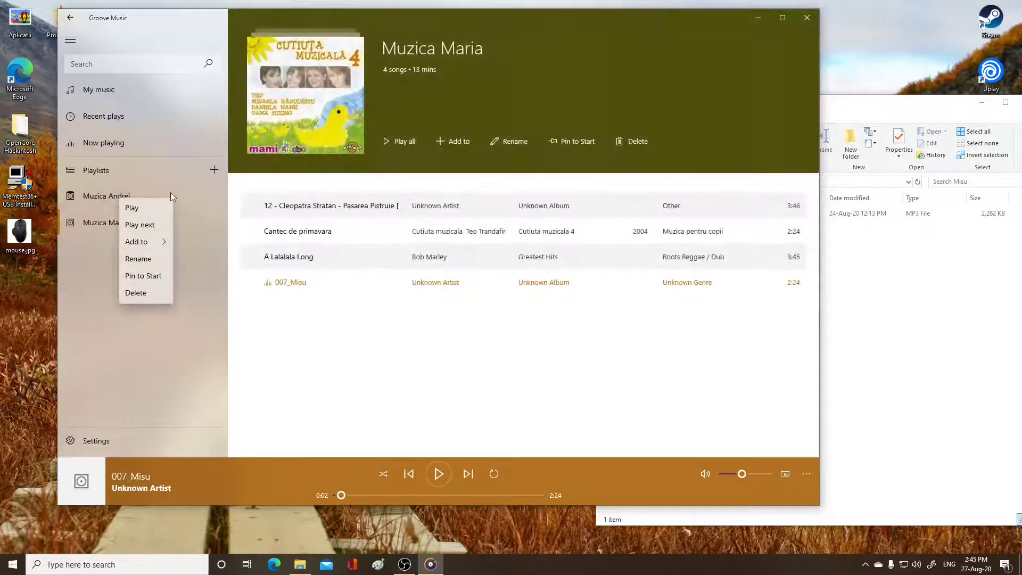
click(97, 215)
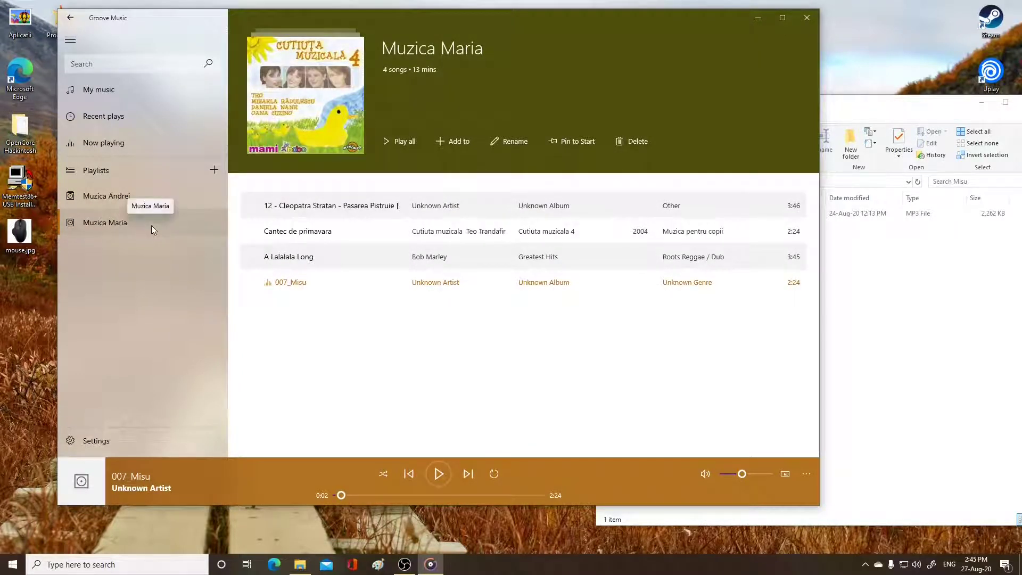
Step: Pin the Muzica Maria playlist to Start and confirm the tile
right_click(152, 225)
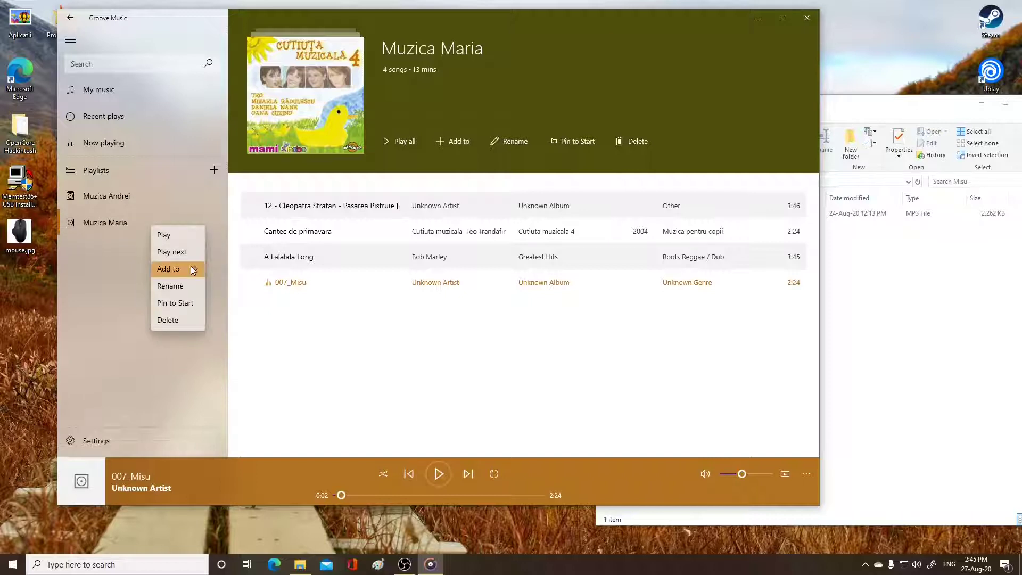
mouse_move(194, 270)
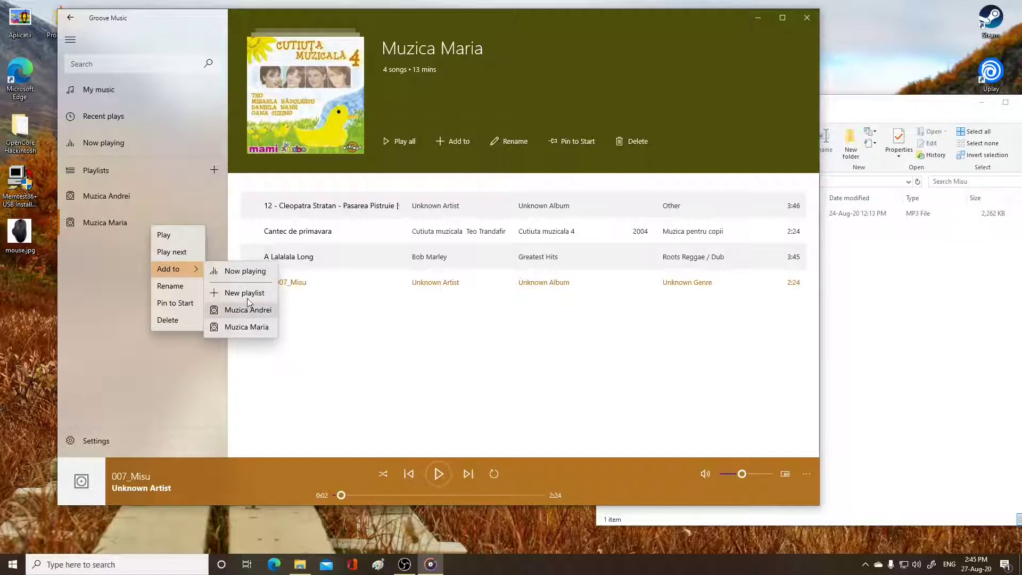
click(187, 304)
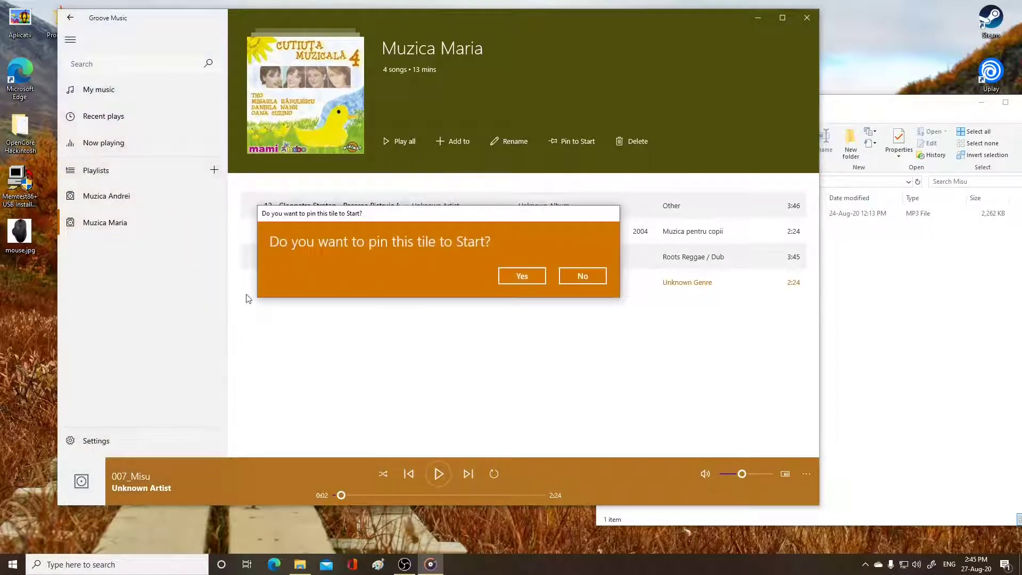
click(521, 276)
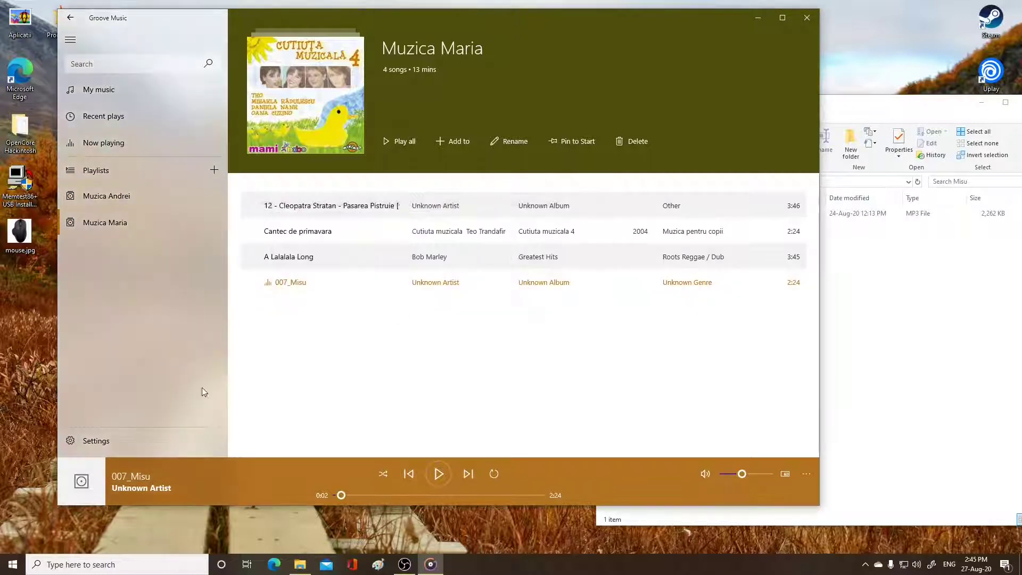
Step: Play the Muzica Maria playlist from its Start tile and close Groove Music
click(20, 565)
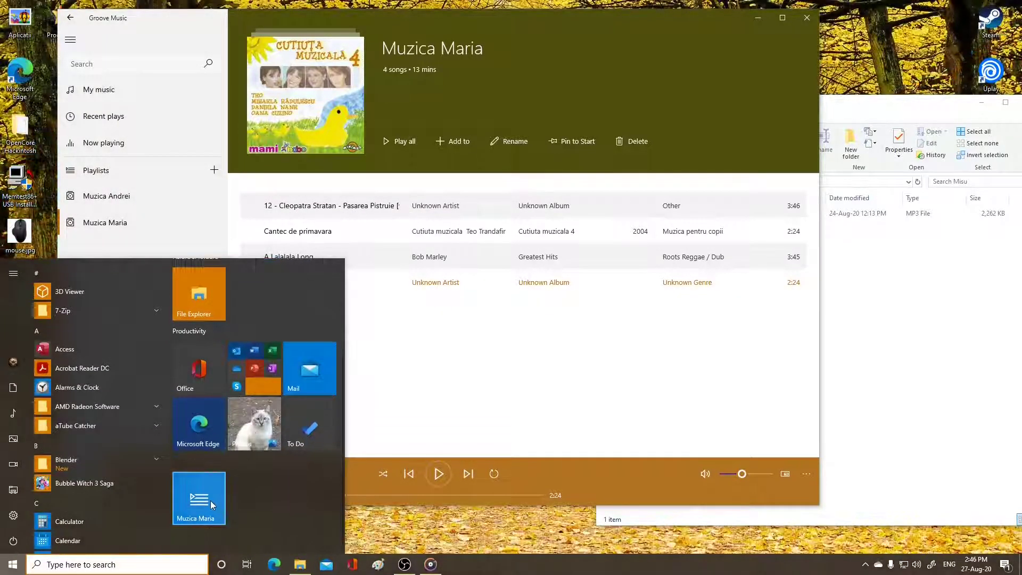
click(209, 500)
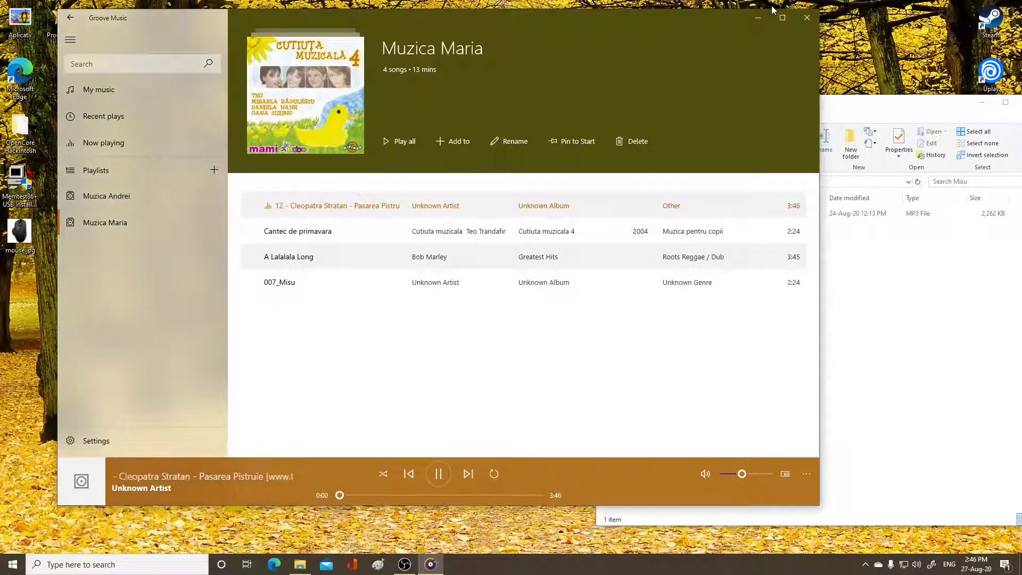
click(808, 19)
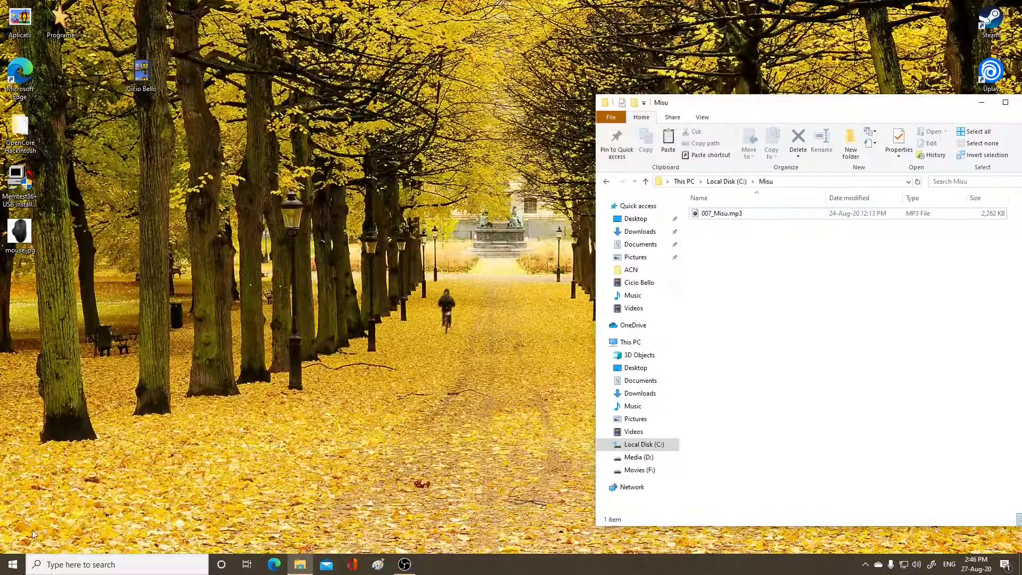
Step: Name the Start tile group that holds the Muzica Maria tile "Muzica"
click(13, 564)
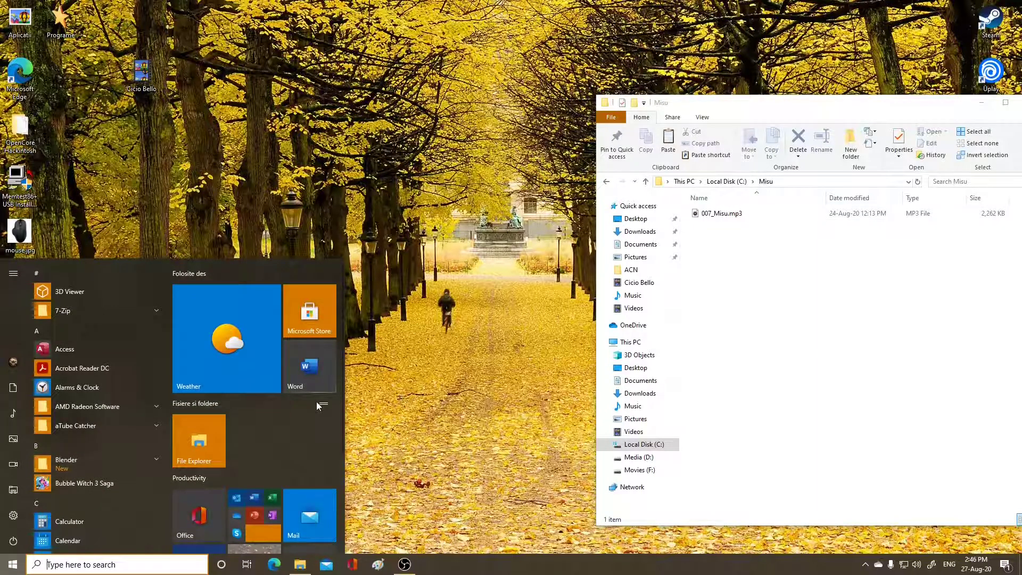
scroll(314, 407, down, 3)
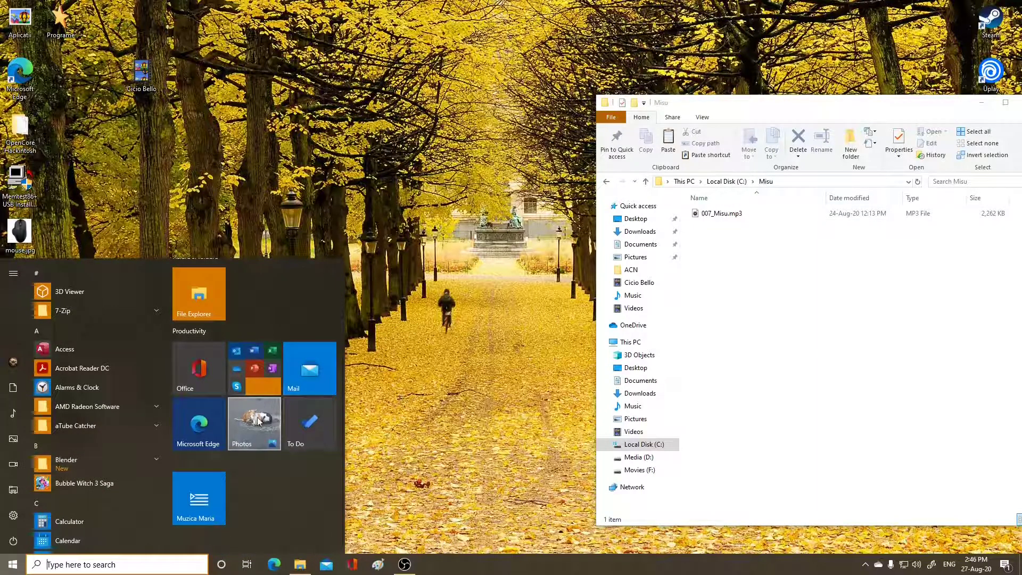
click(190, 462)
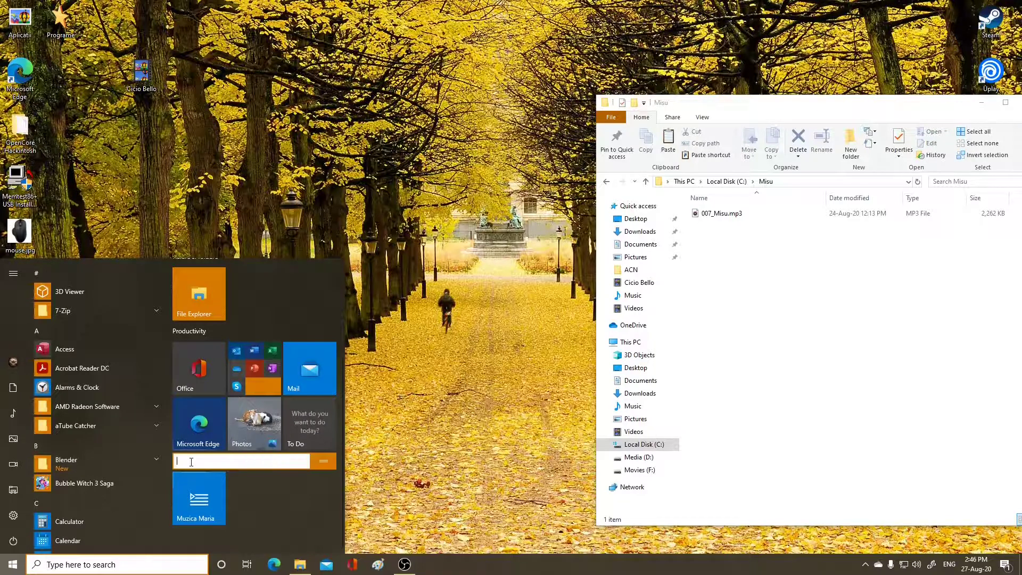
text(Muzica)
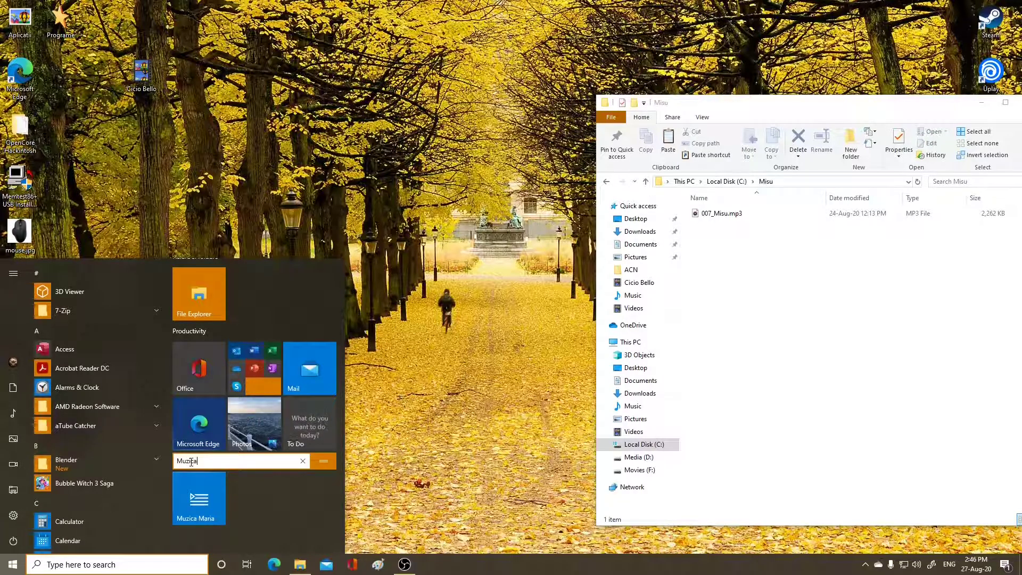
key(Return)
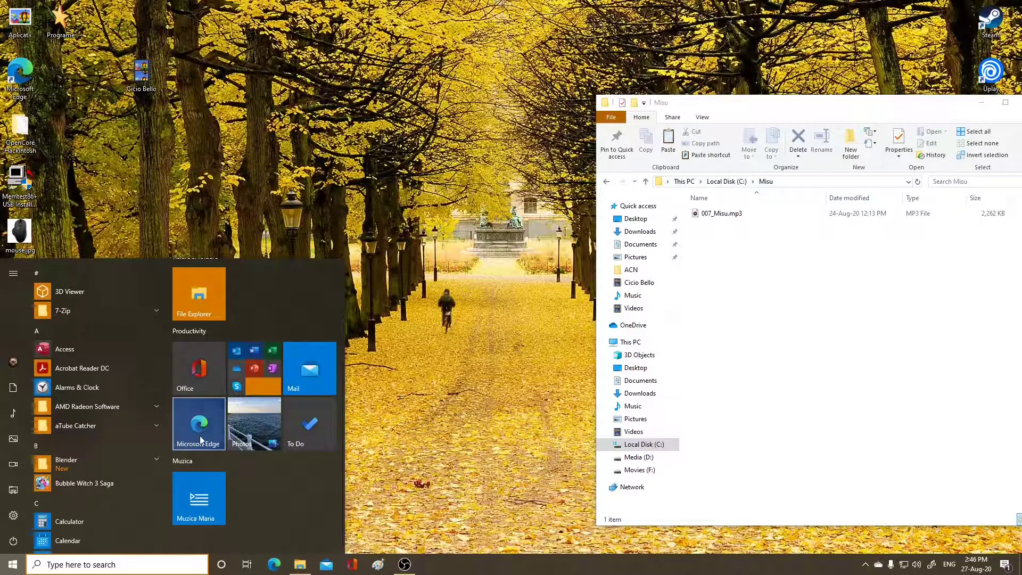
Step: Play the Muzica Maria playlist from its Start tile, pause the playback and open the playlist's song list
click(198, 499)
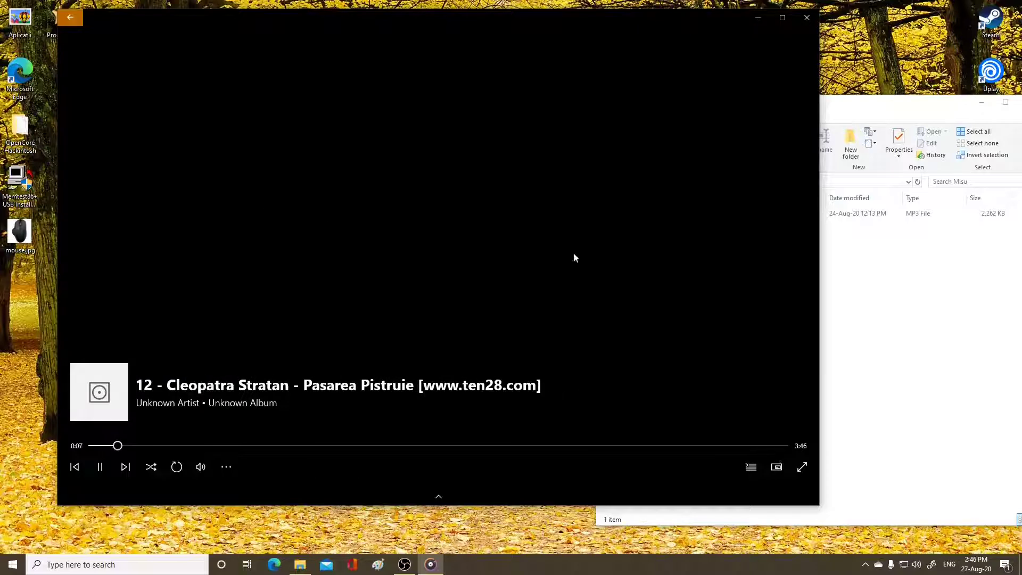
click(78, 20)
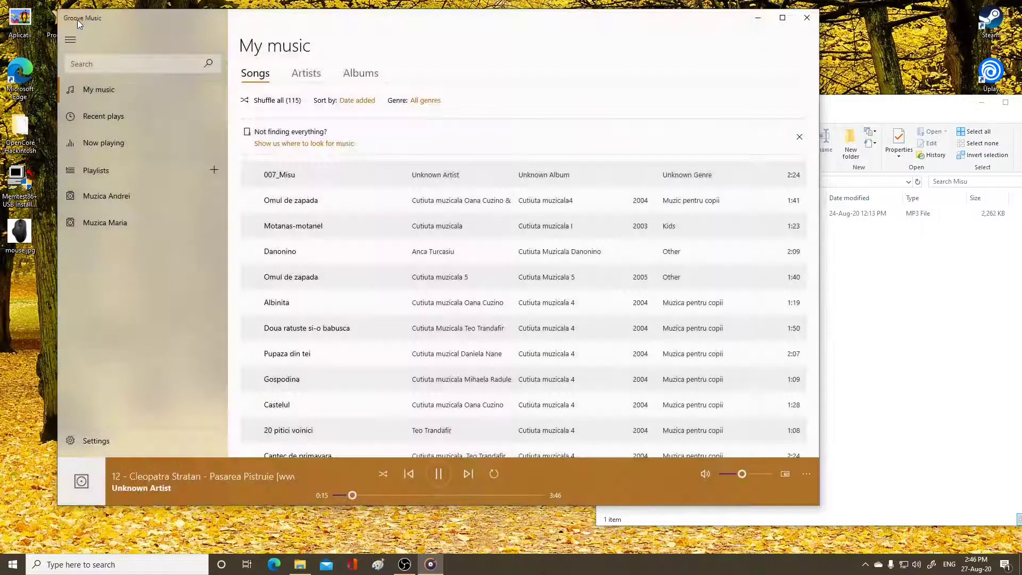
click(444, 473)
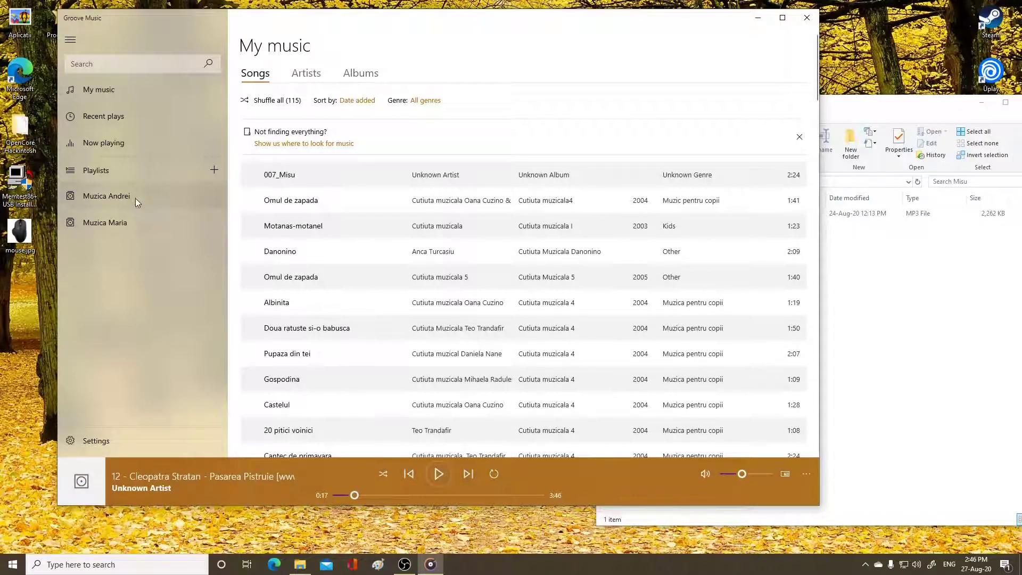
scroll(411, 183, down, 2)
scroll(452, 289, up, 2)
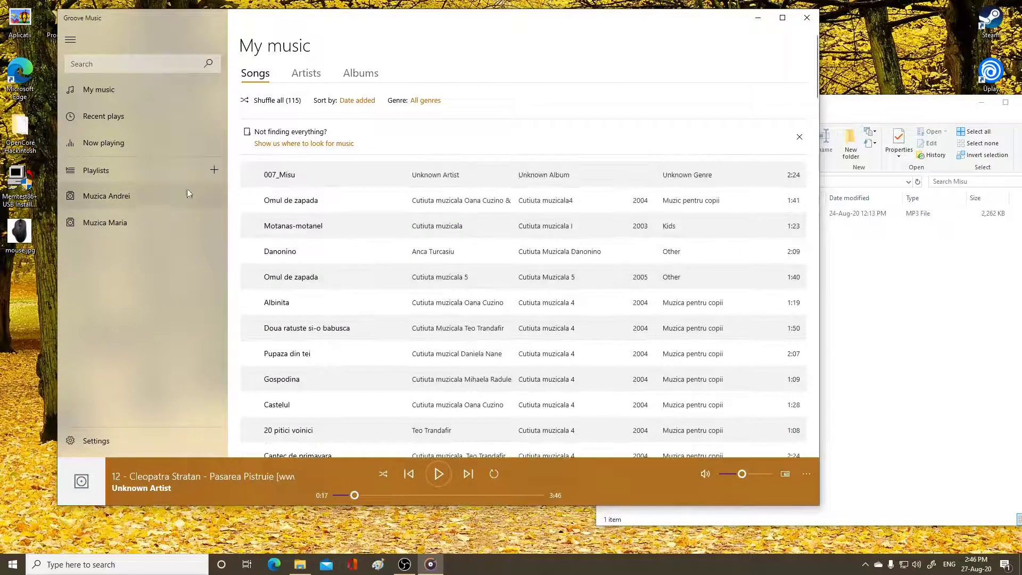
click(99, 221)
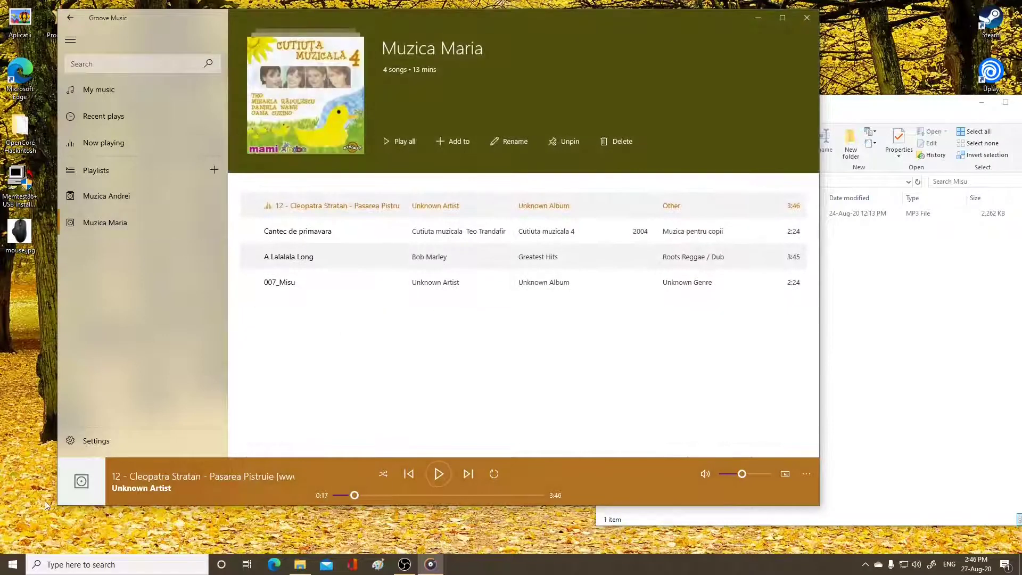
Step: Unpin the Muzica Maria playlist tile from Start
click(12, 564)
scroll(219, 479, down, 3)
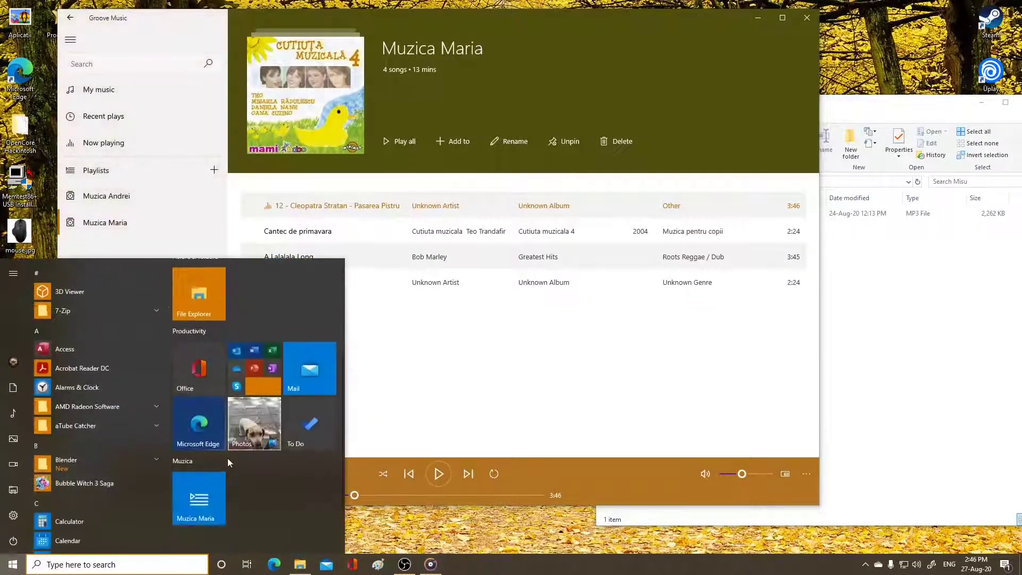
right_click(219, 497)
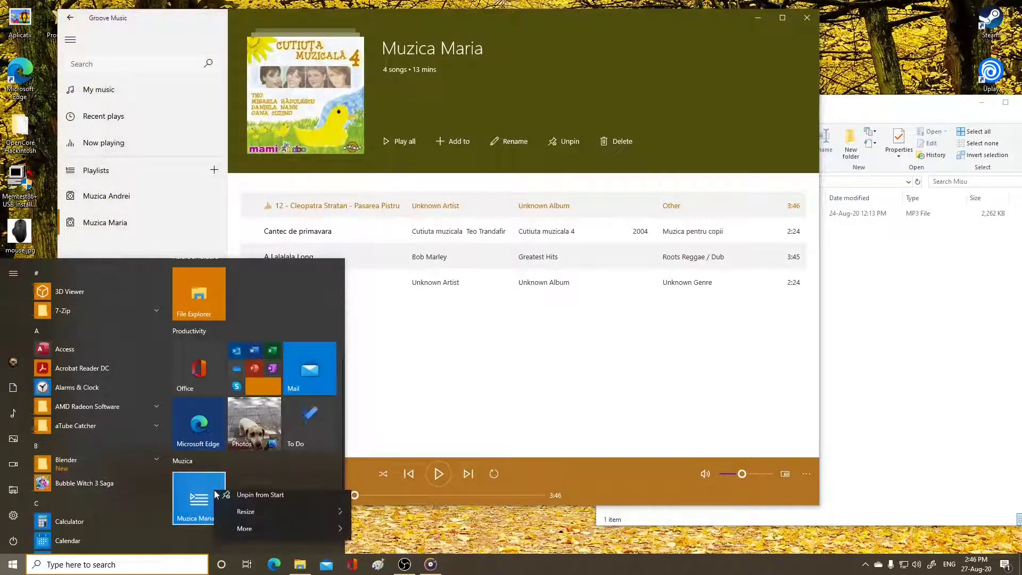
click(249, 502)
scroll(213, 474, up, 3)
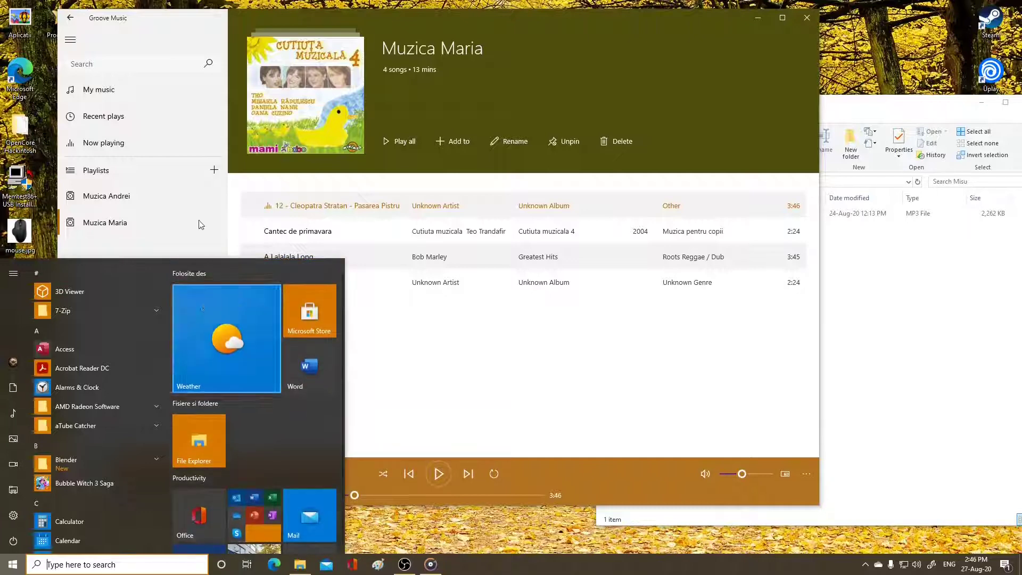
click(487, 363)
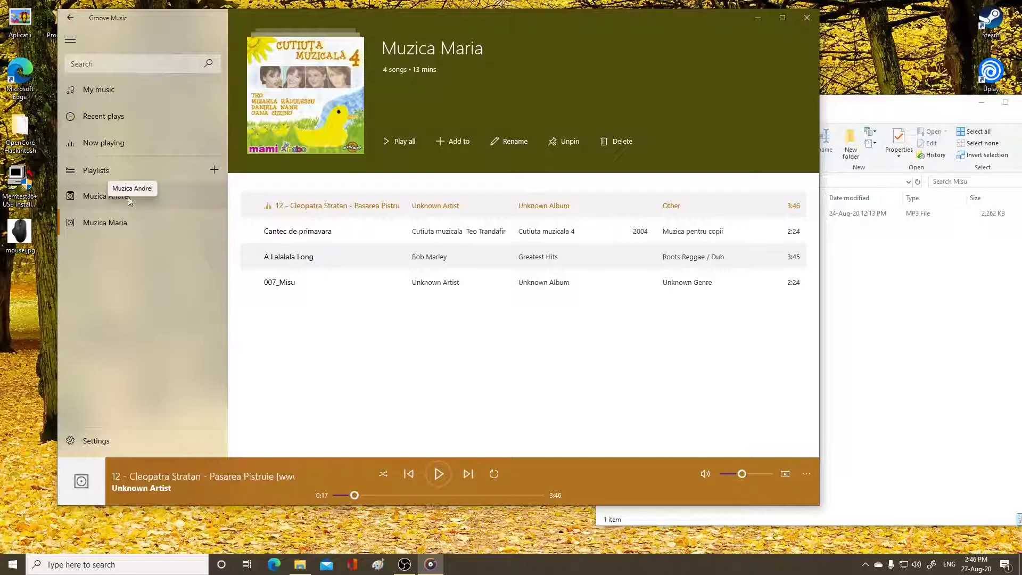
Step: Delete the Muzica Maria playlist, confirm the deletion and open the Muzica Andrei playlist
click(119, 222)
right_click(139, 223)
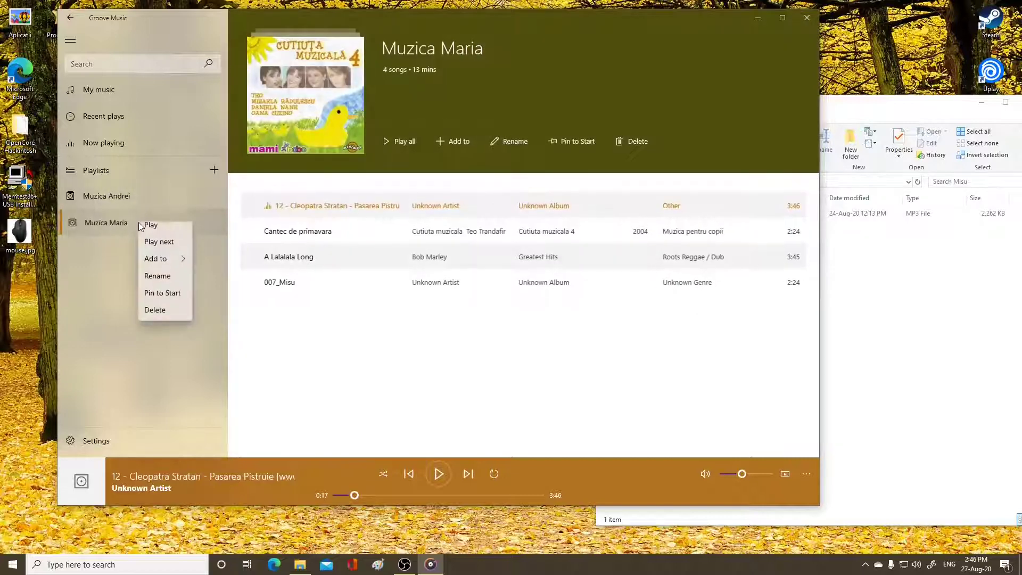
click(159, 318)
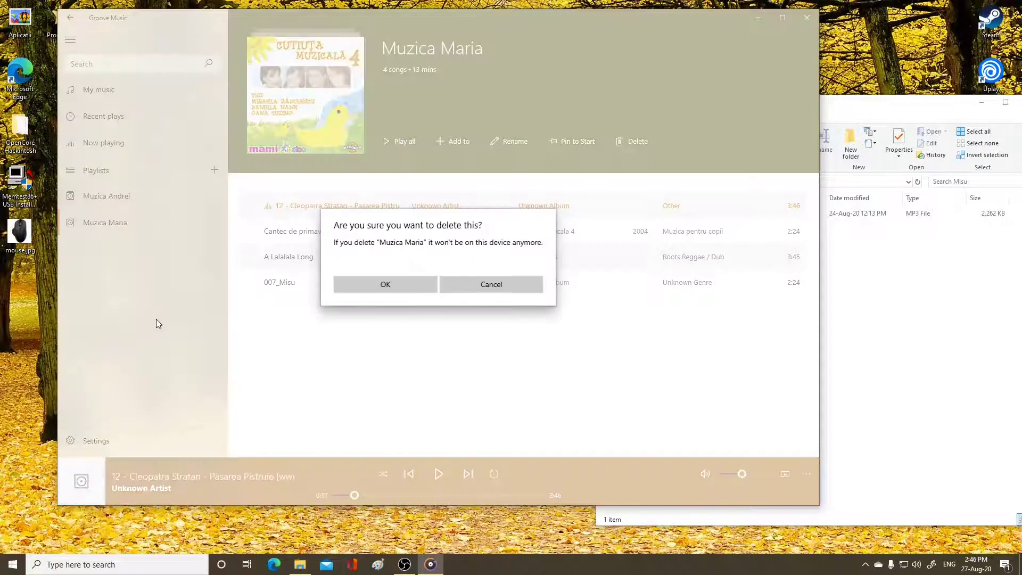
click(372, 290)
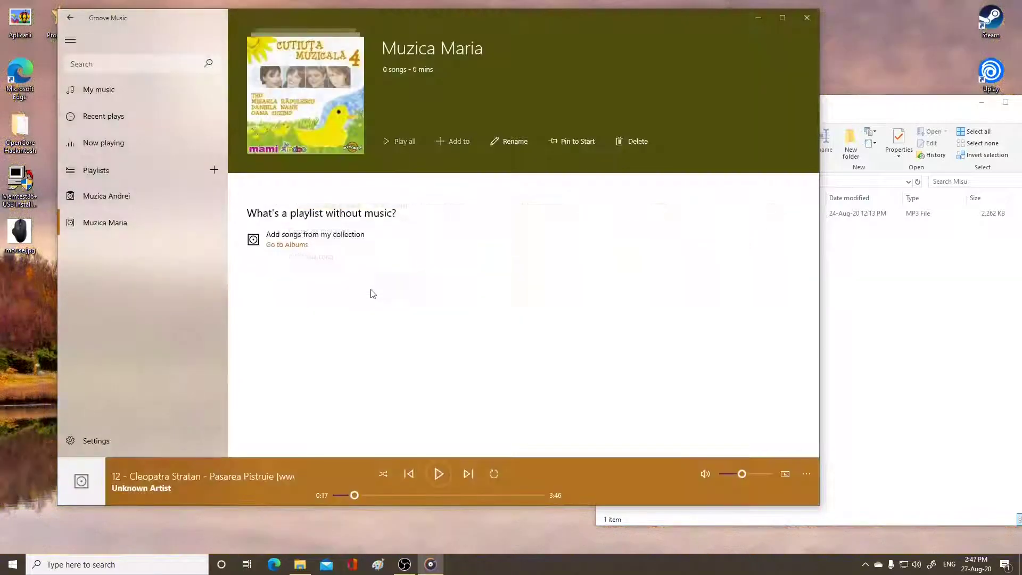
click(141, 204)
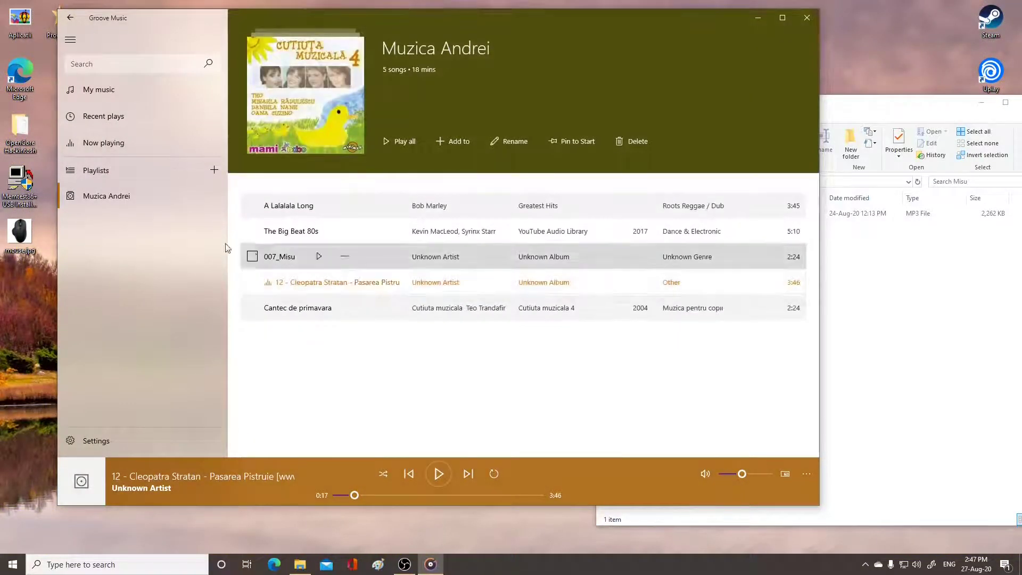
Step: Create a new playlist named "Muzica noua Maria" and open it
click(215, 171)
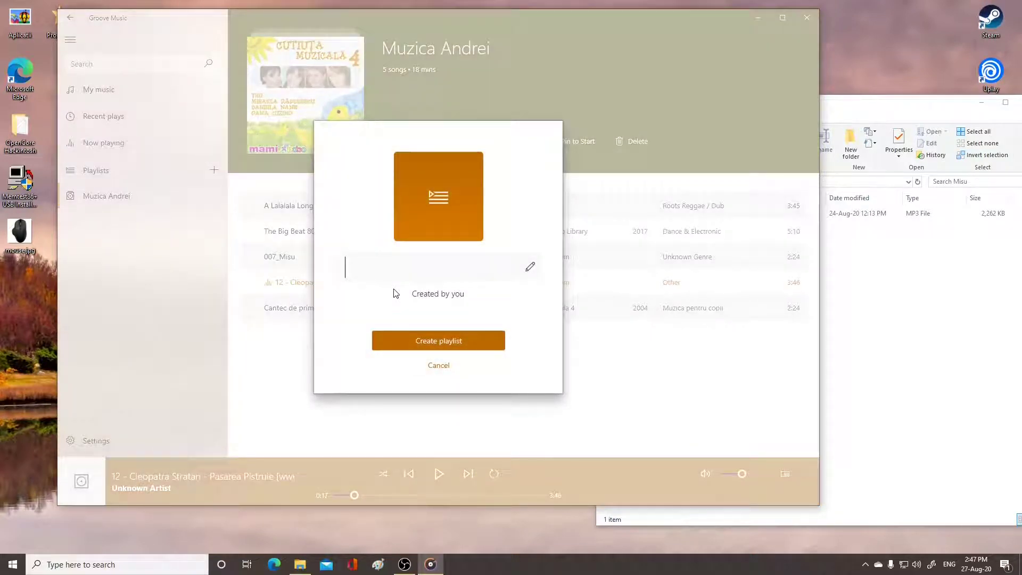
text(Muzica noua)
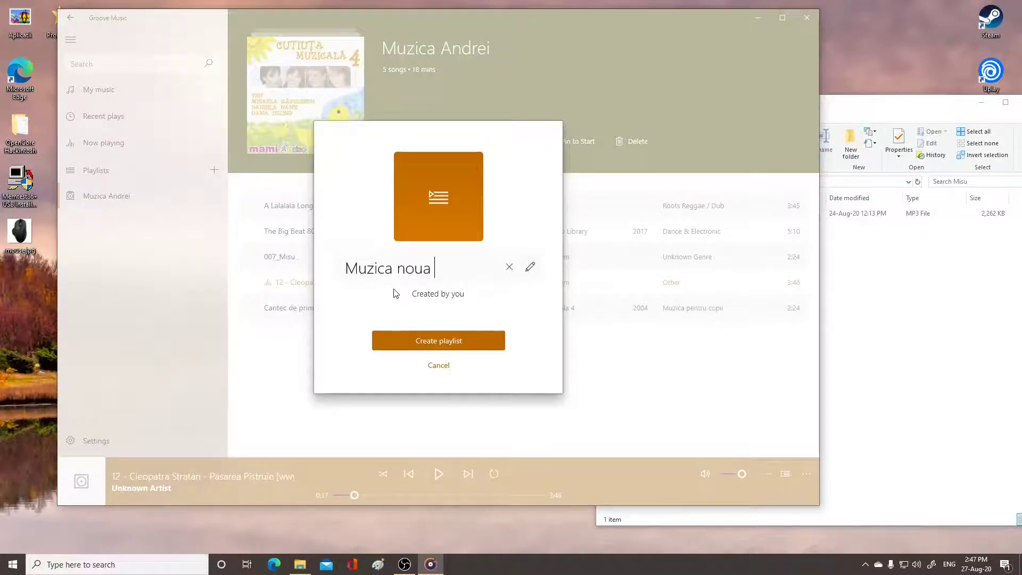
text( Maria)
click(446, 338)
click(126, 224)
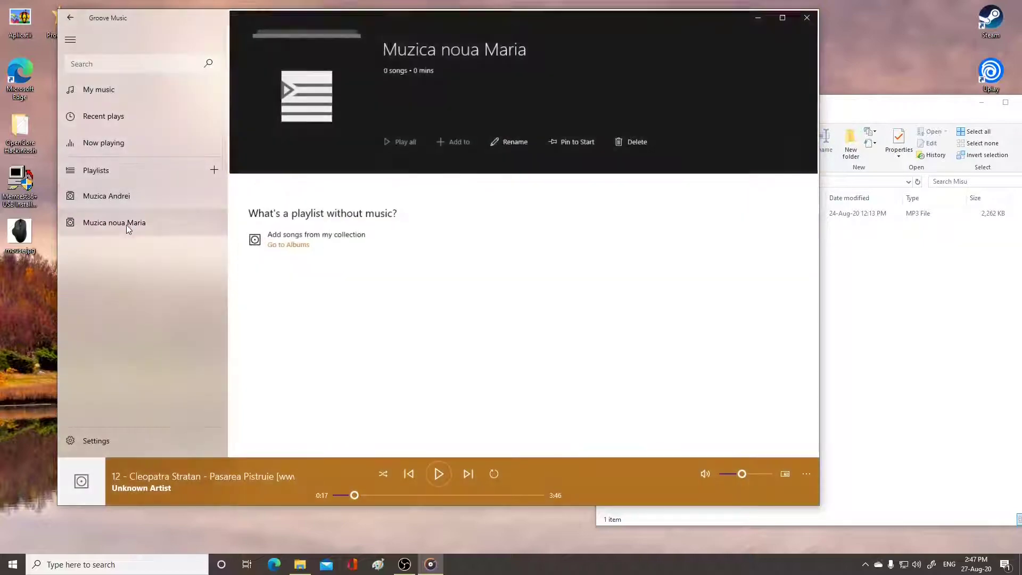
Step: Add the songs Uf de i-ar vedea pisica, Sade rata pe butoi and Castelul from My music to the Muzica noua Maria playlist
click(111, 95)
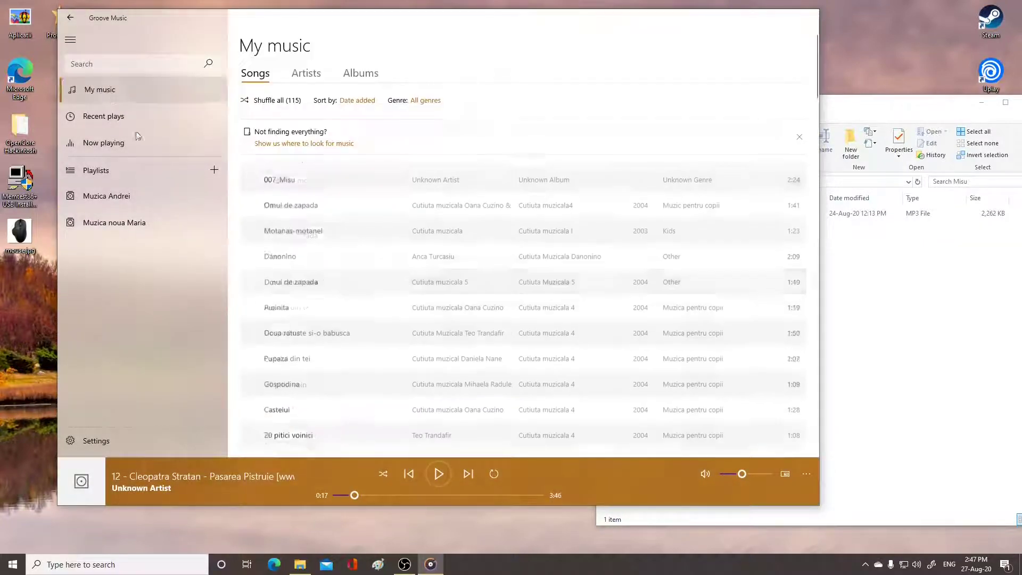
scroll(387, 256, down, 10)
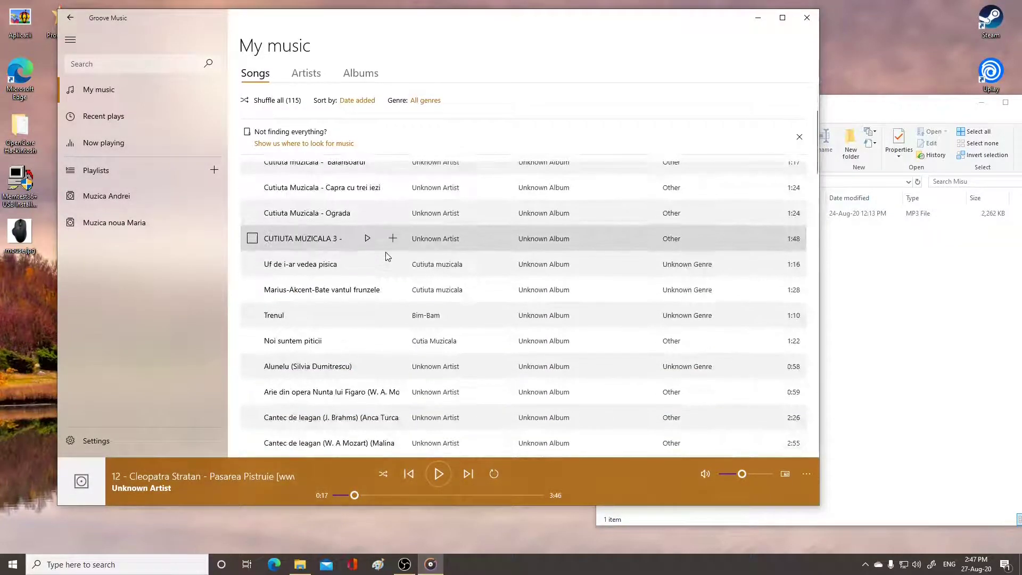
click(387, 265)
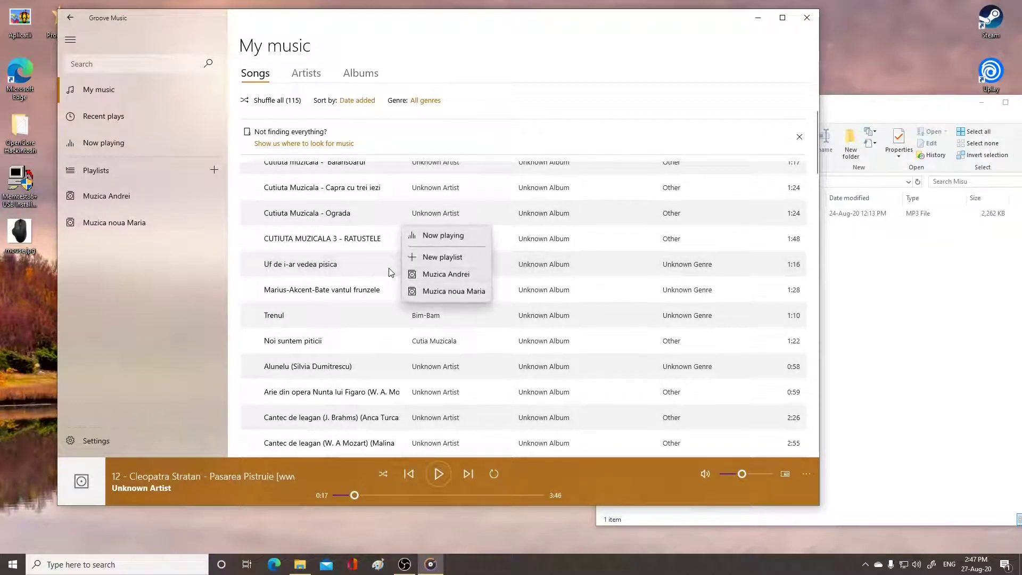
click(446, 292)
scroll(357, 299, down, 5)
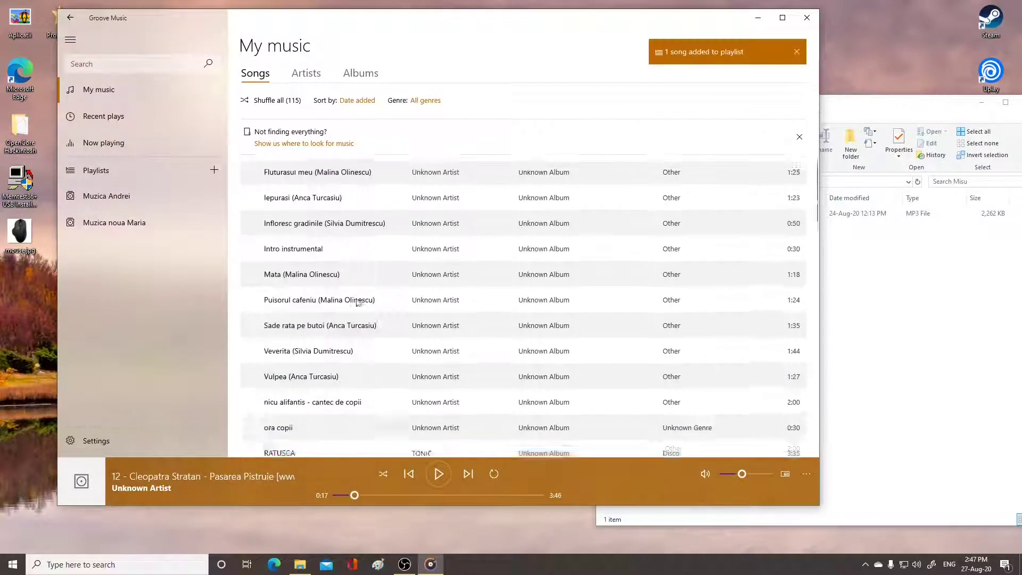
click(393, 293)
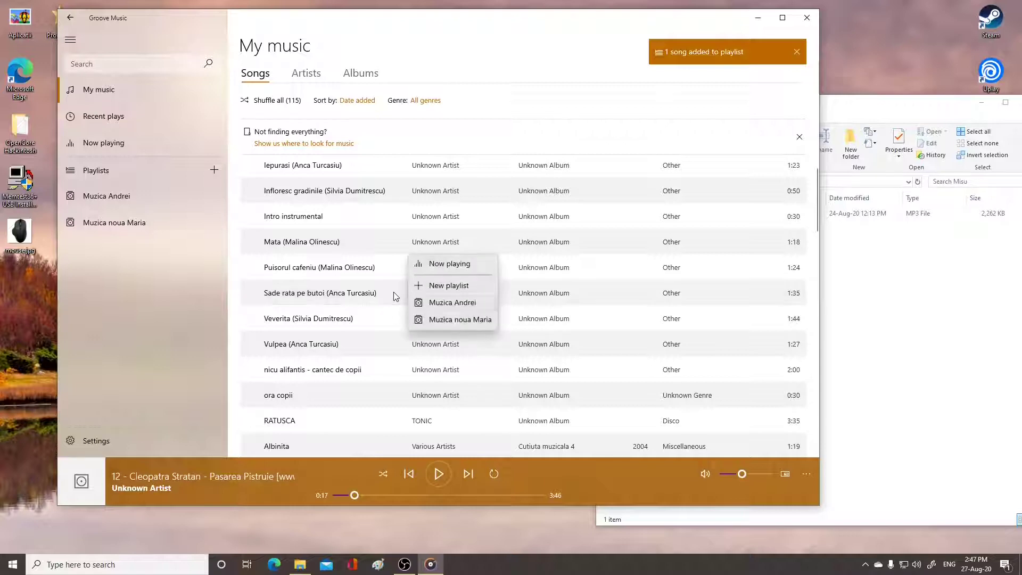
click(461, 321)
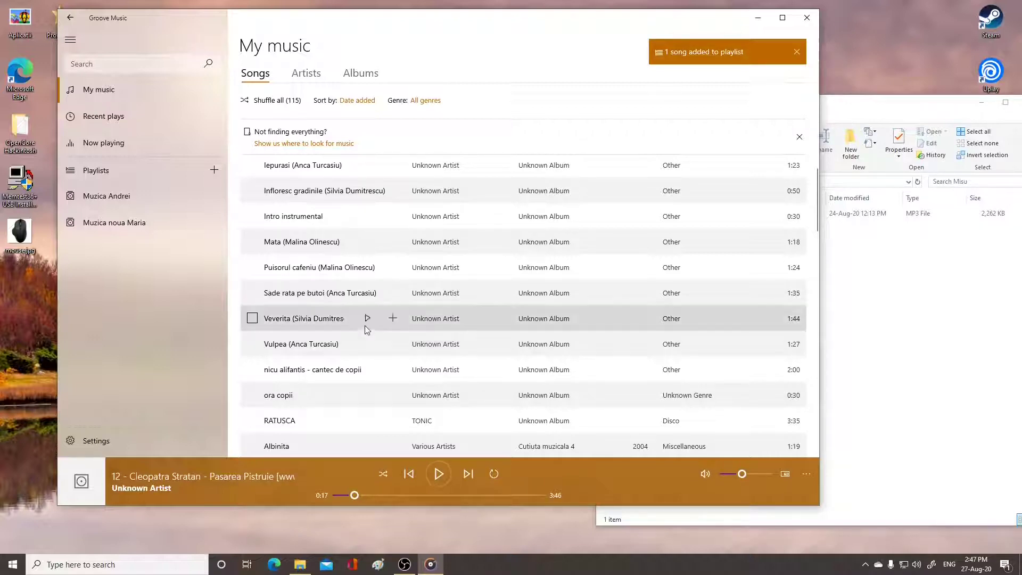
scroll(366, 319, down, 5)
click(341, 302)
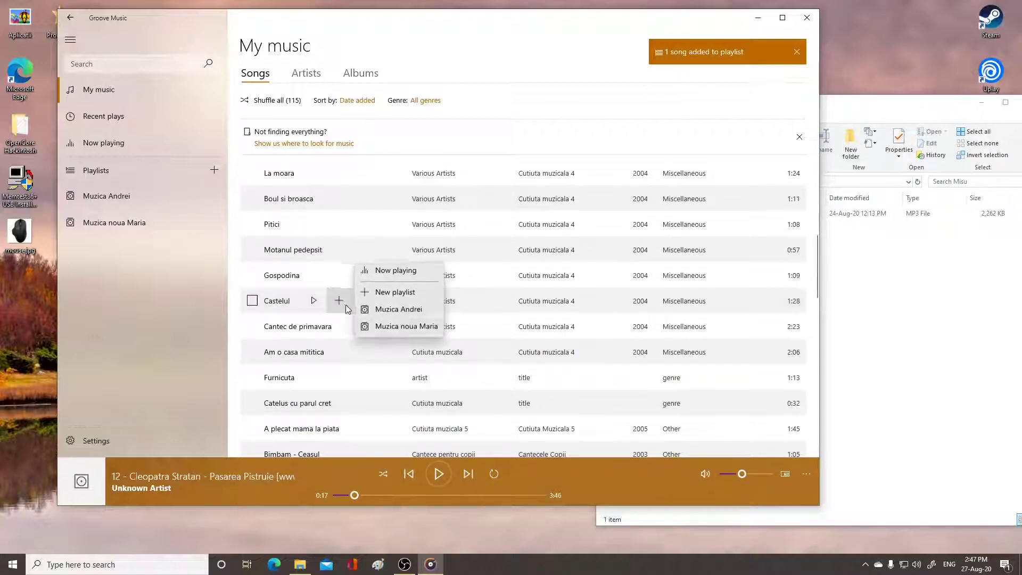
click(397, 328)
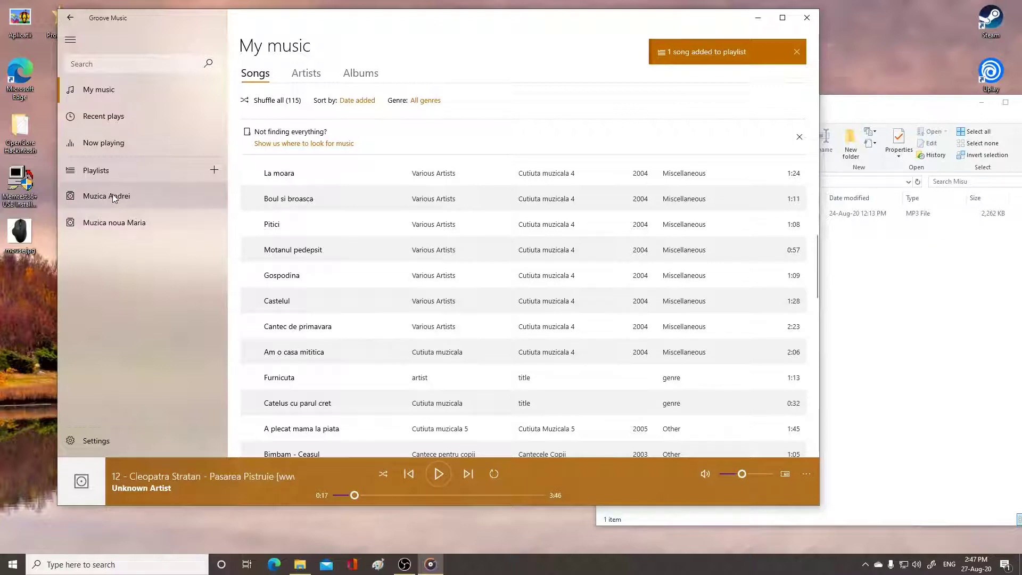
Step: Play all of the Muzica noua Maria playlist, skip forward to Castelul and back to the first song, and pause
click(123, 225)
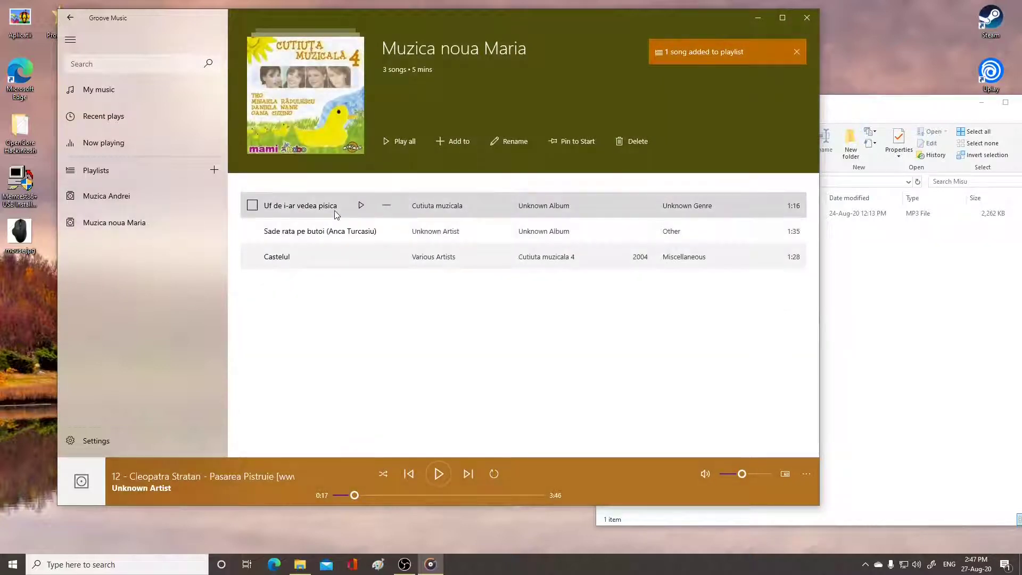
click(400, 142)
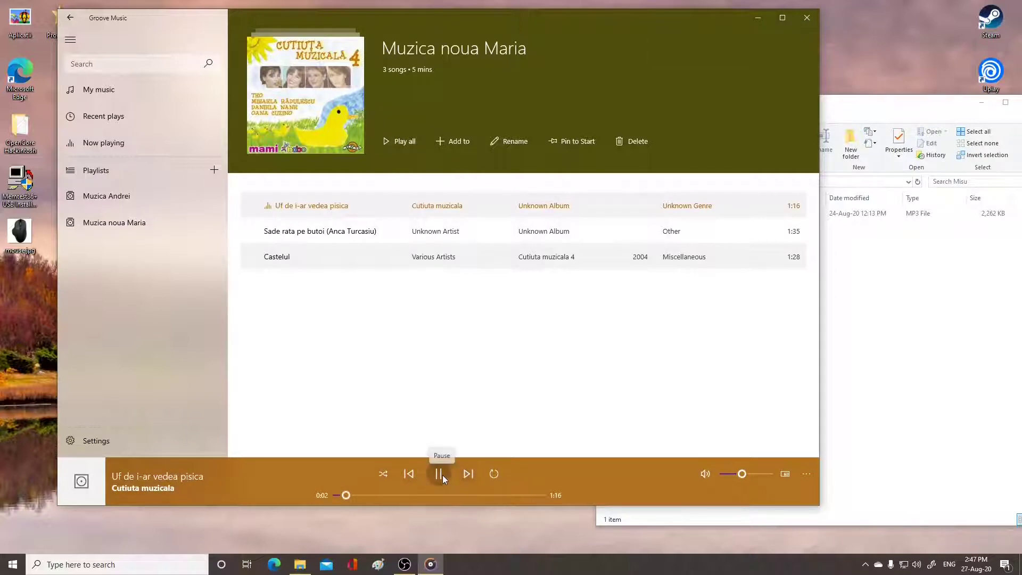
click(468, 475)
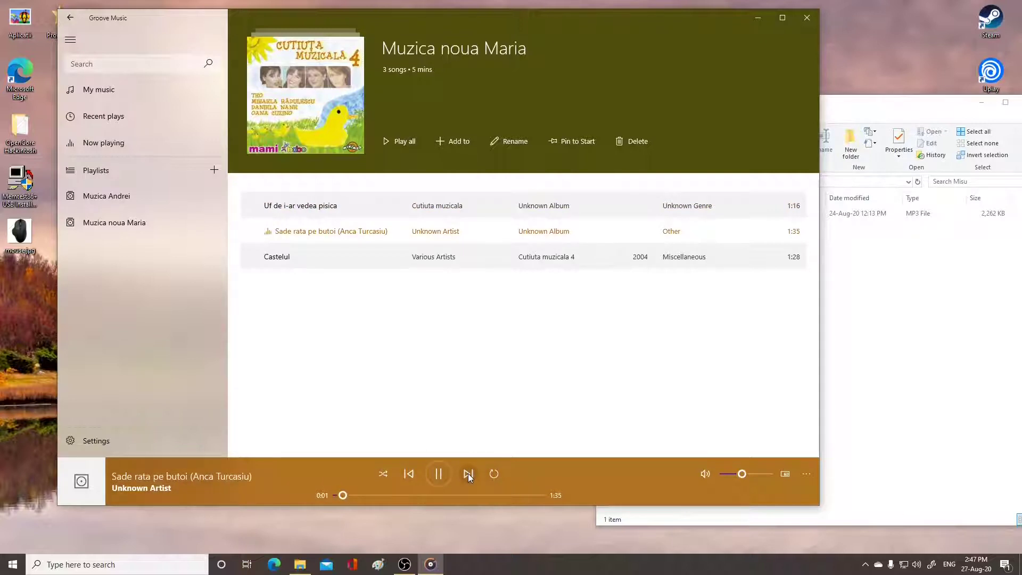
click(468, 474)
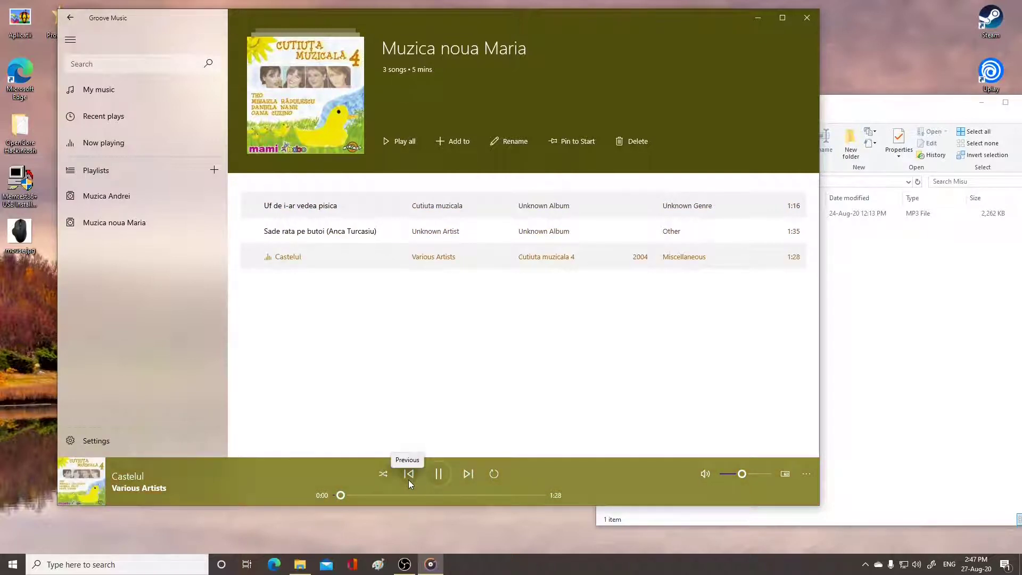
click(410, 477)
click(411, 477)
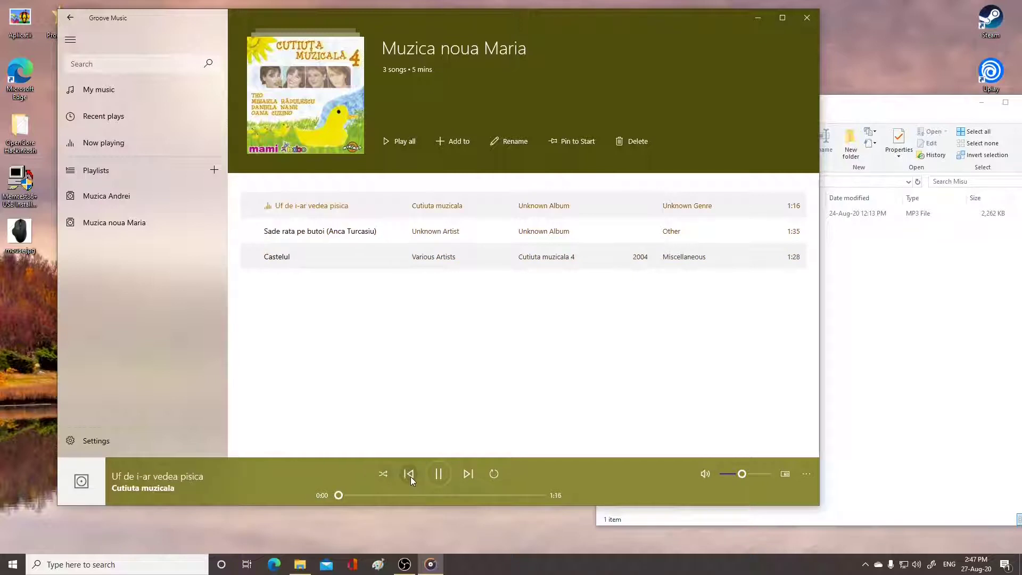
click(438, 475)
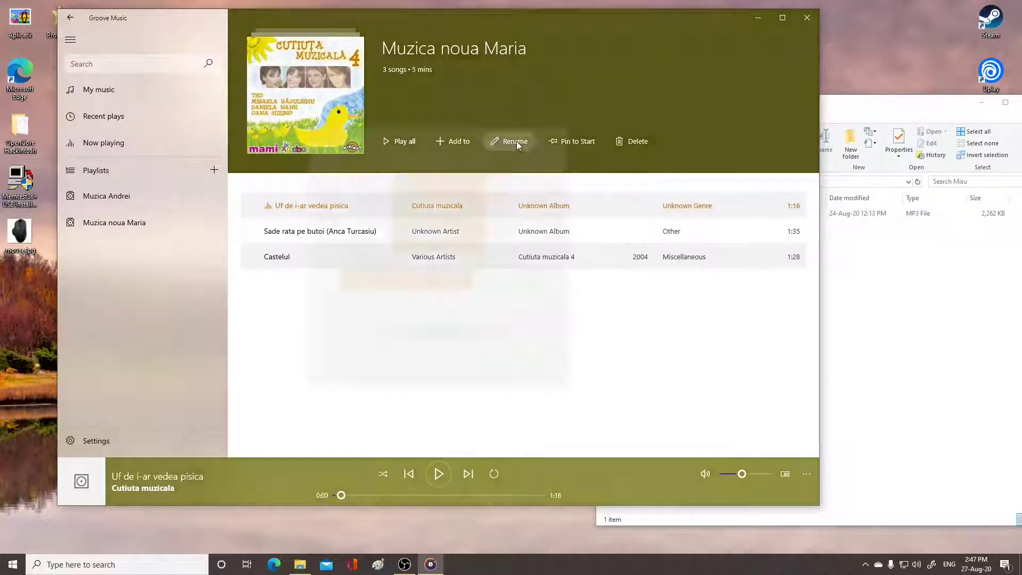
Step: Open the rename dialog for the Muzica noua Maria playlist from its page and again from the playlist list, cancelling each time
click(514, 141)
click(435, 355)
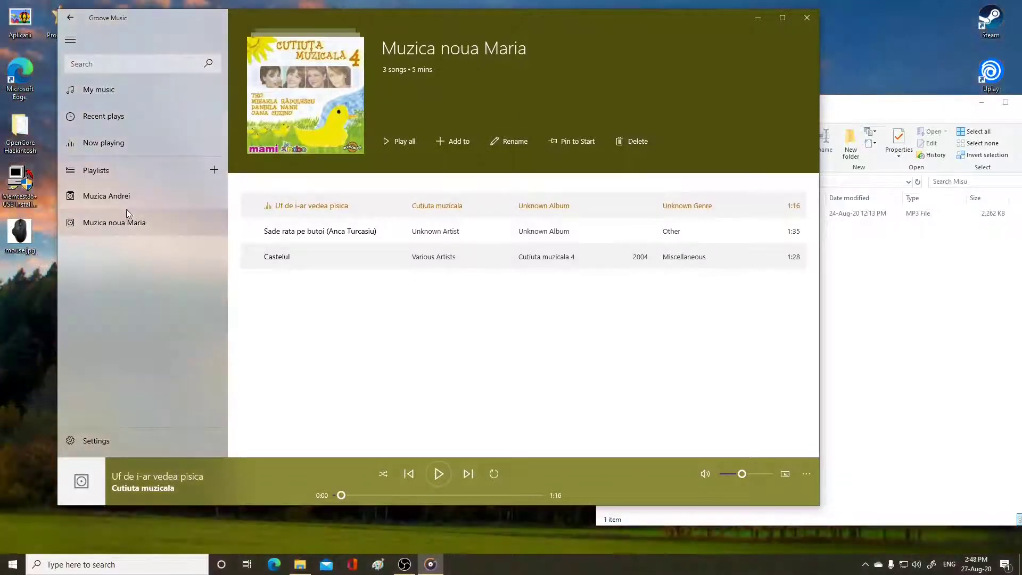
click(133, 229)
right_click(134, 226)
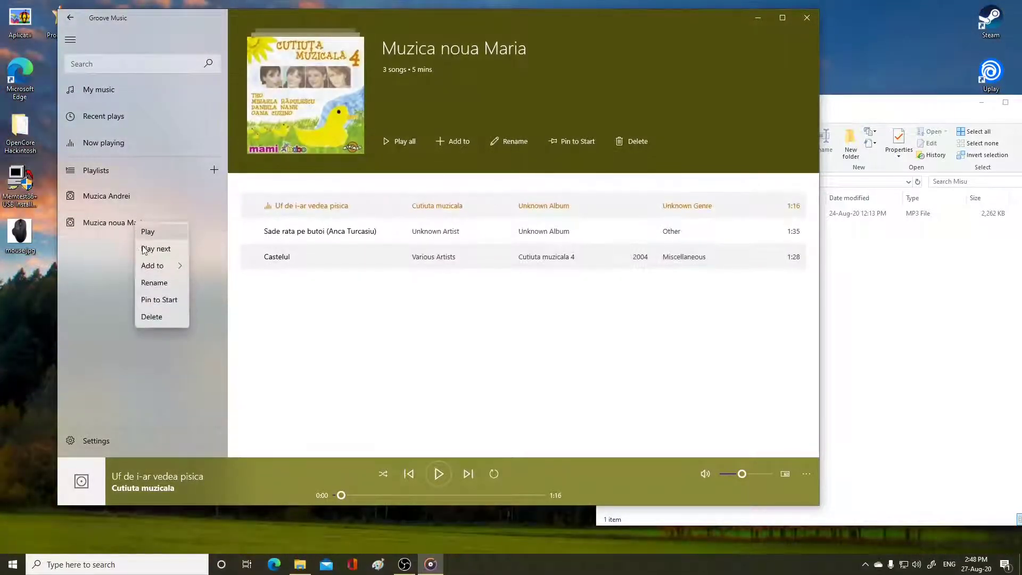
click(157, 284)
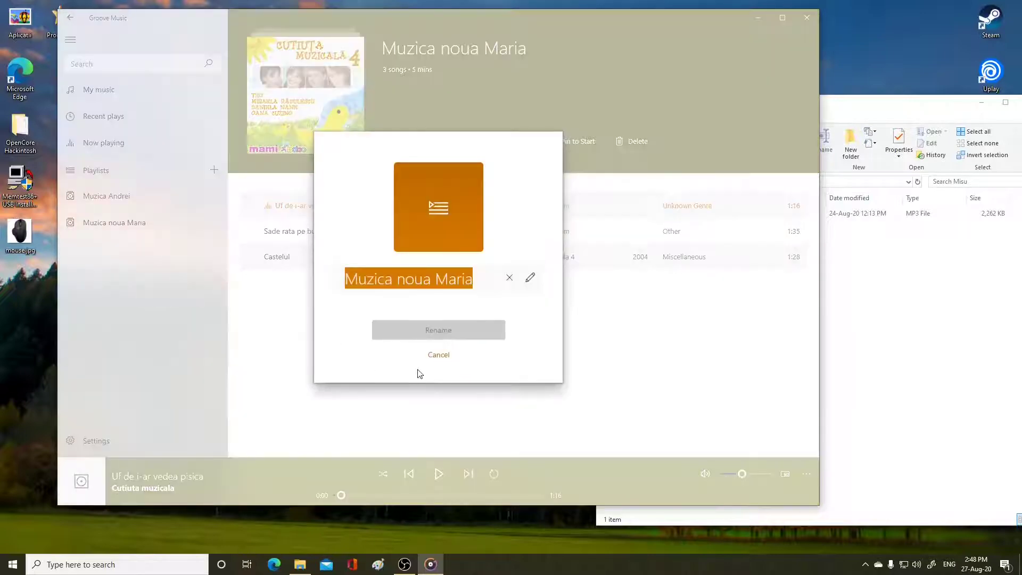
click(441, 357)
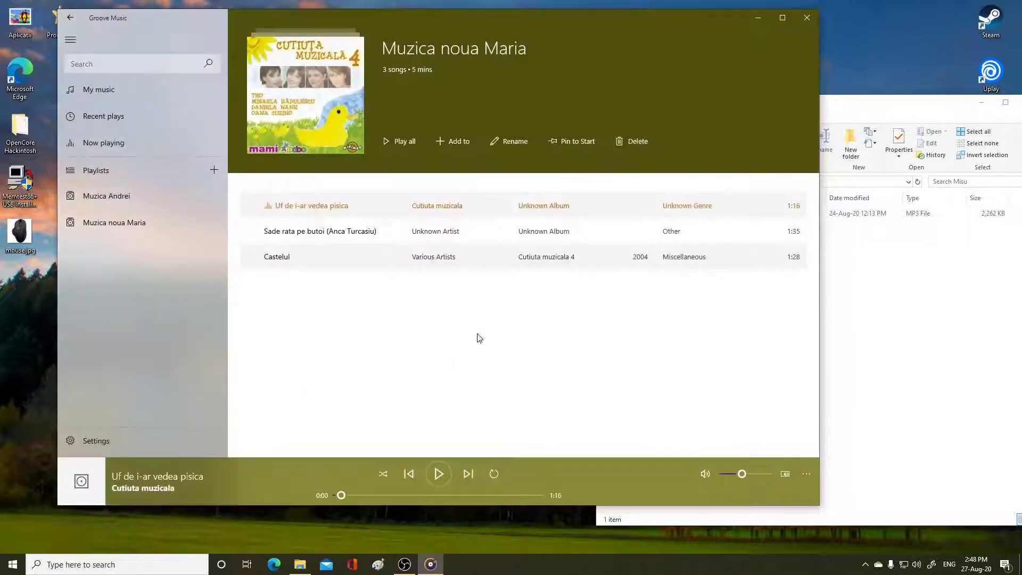
Step: Reopen the Muzica noua Maria playlist, look over the tiles in the Start menu where playlists can be pinned, and close it
click(122, 223)
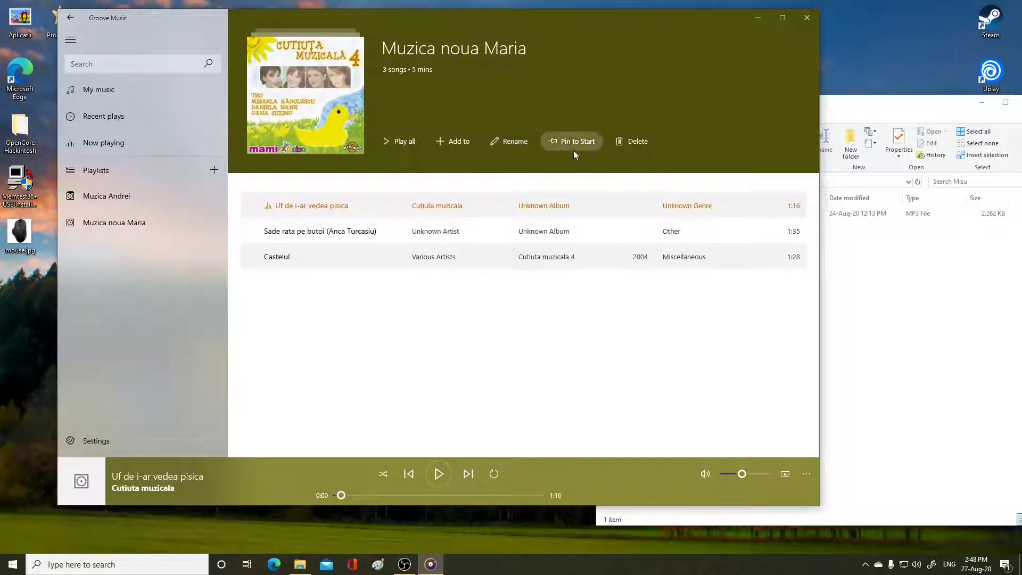
click(13, 564)
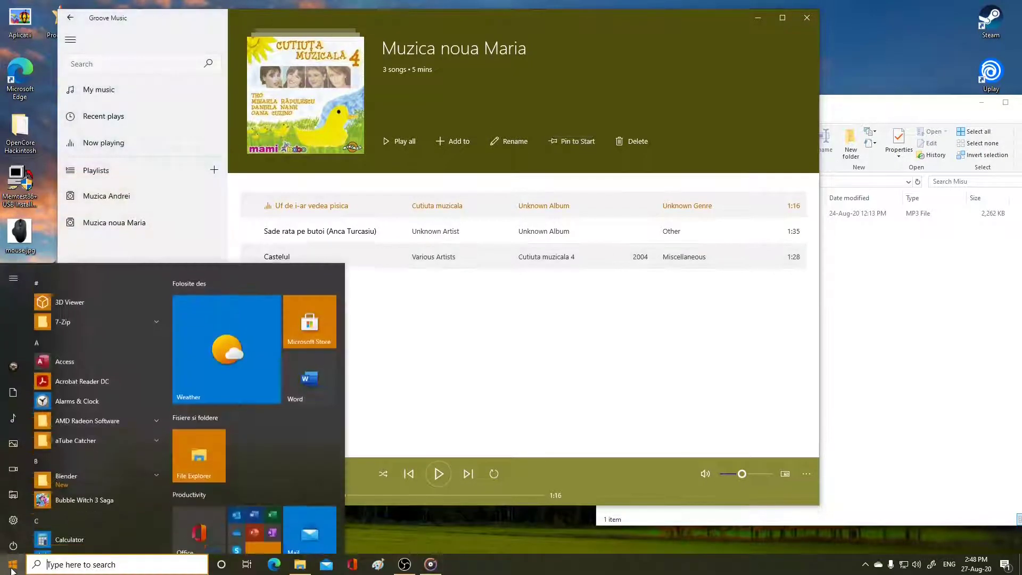
scroll(240, 469, down, 1)
scroll(247, 465, up, 1)
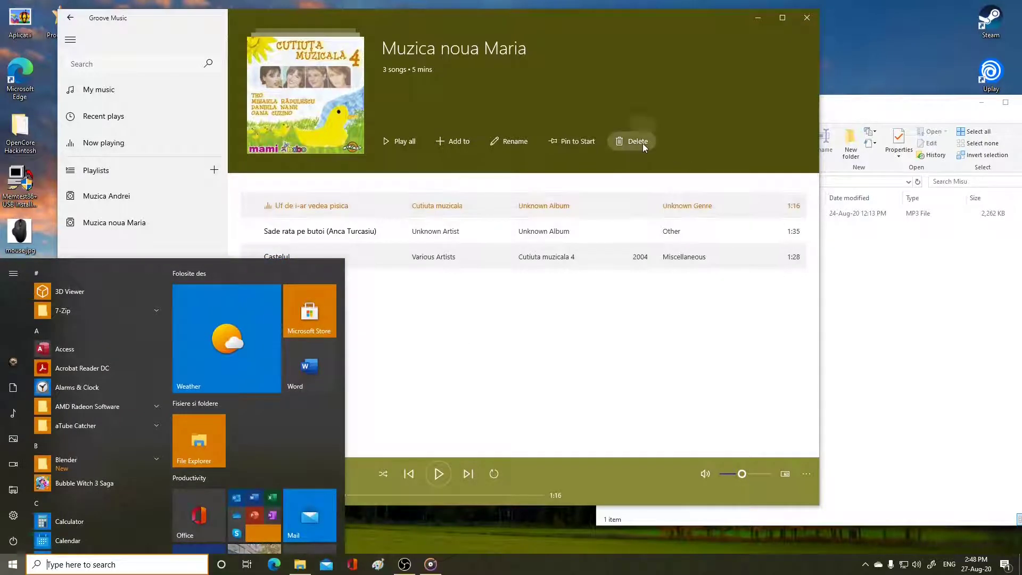
click(739, 127)
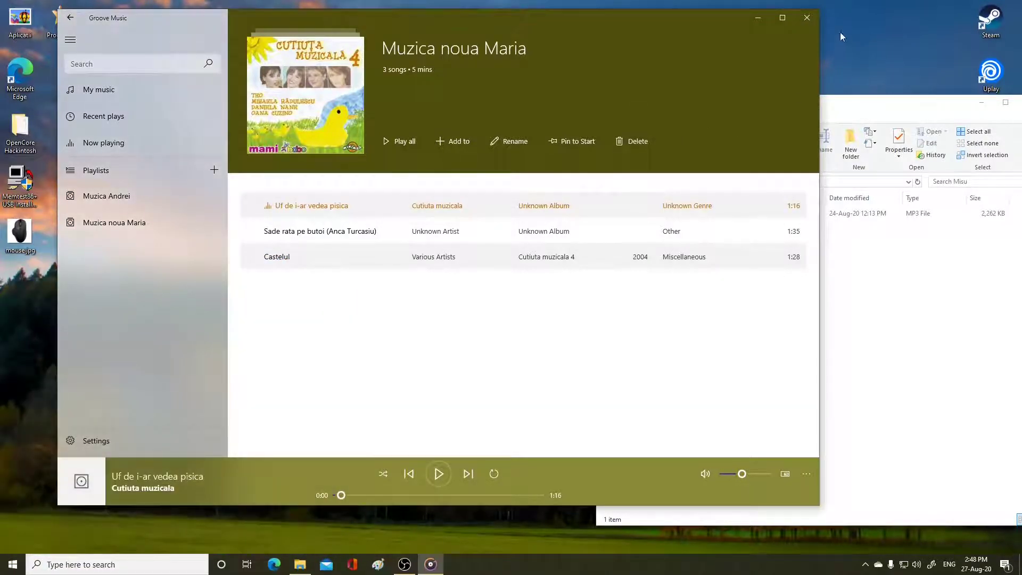
Step: Close Groove Music and the File Explorer window showing the Misu folder
click(808, 20)
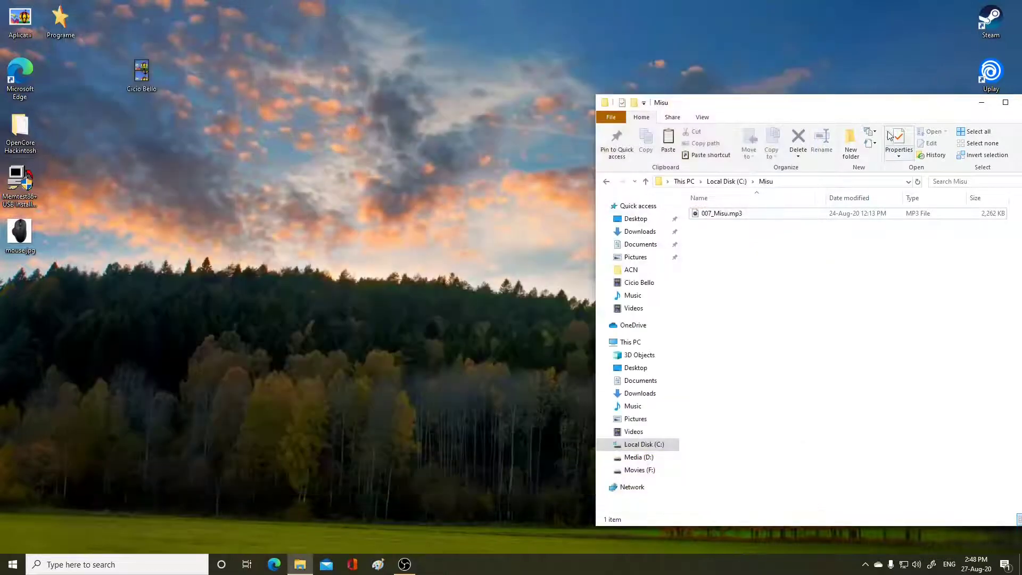
drag(865, 101, 589, 82)
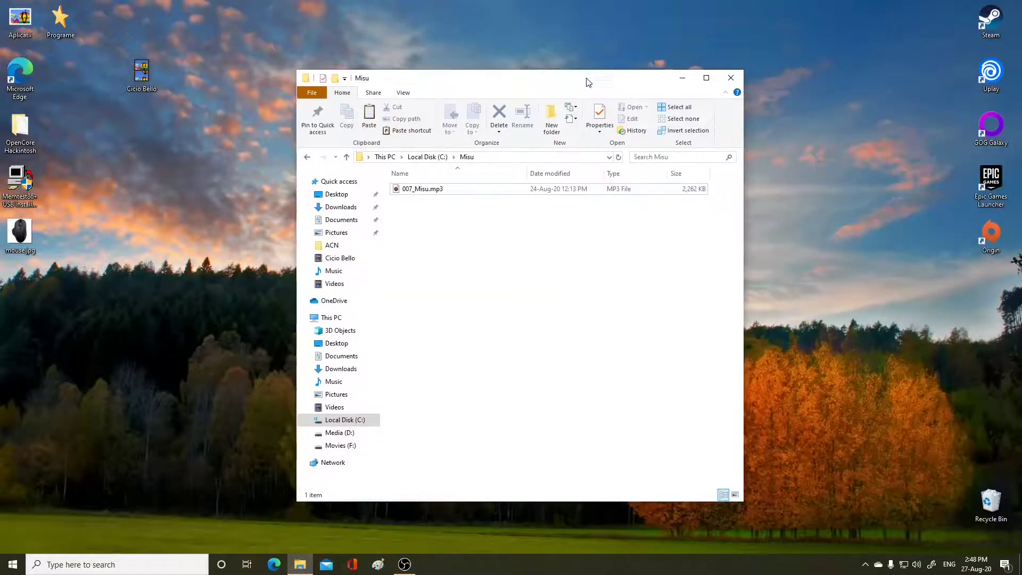
click(734, 79)
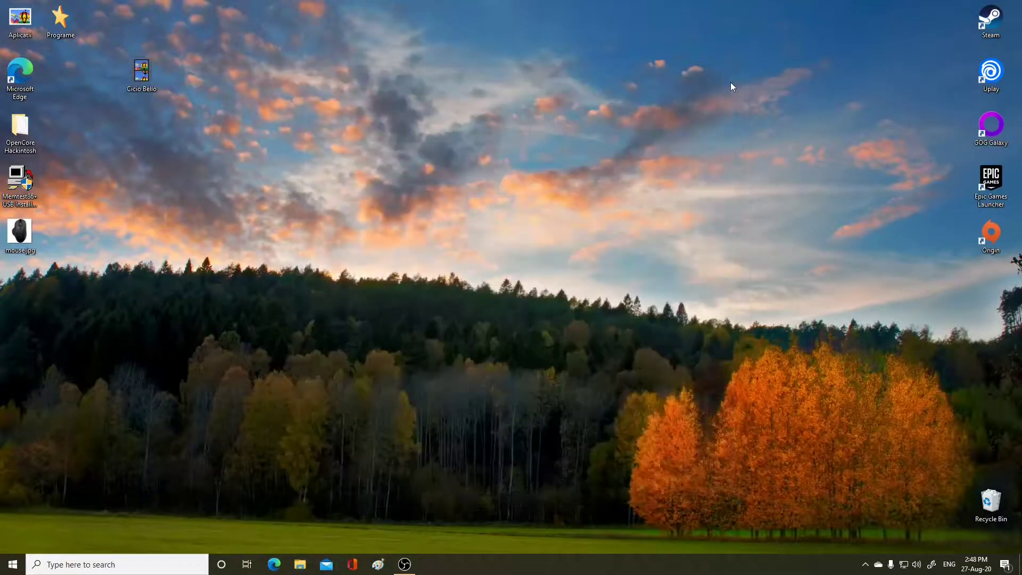